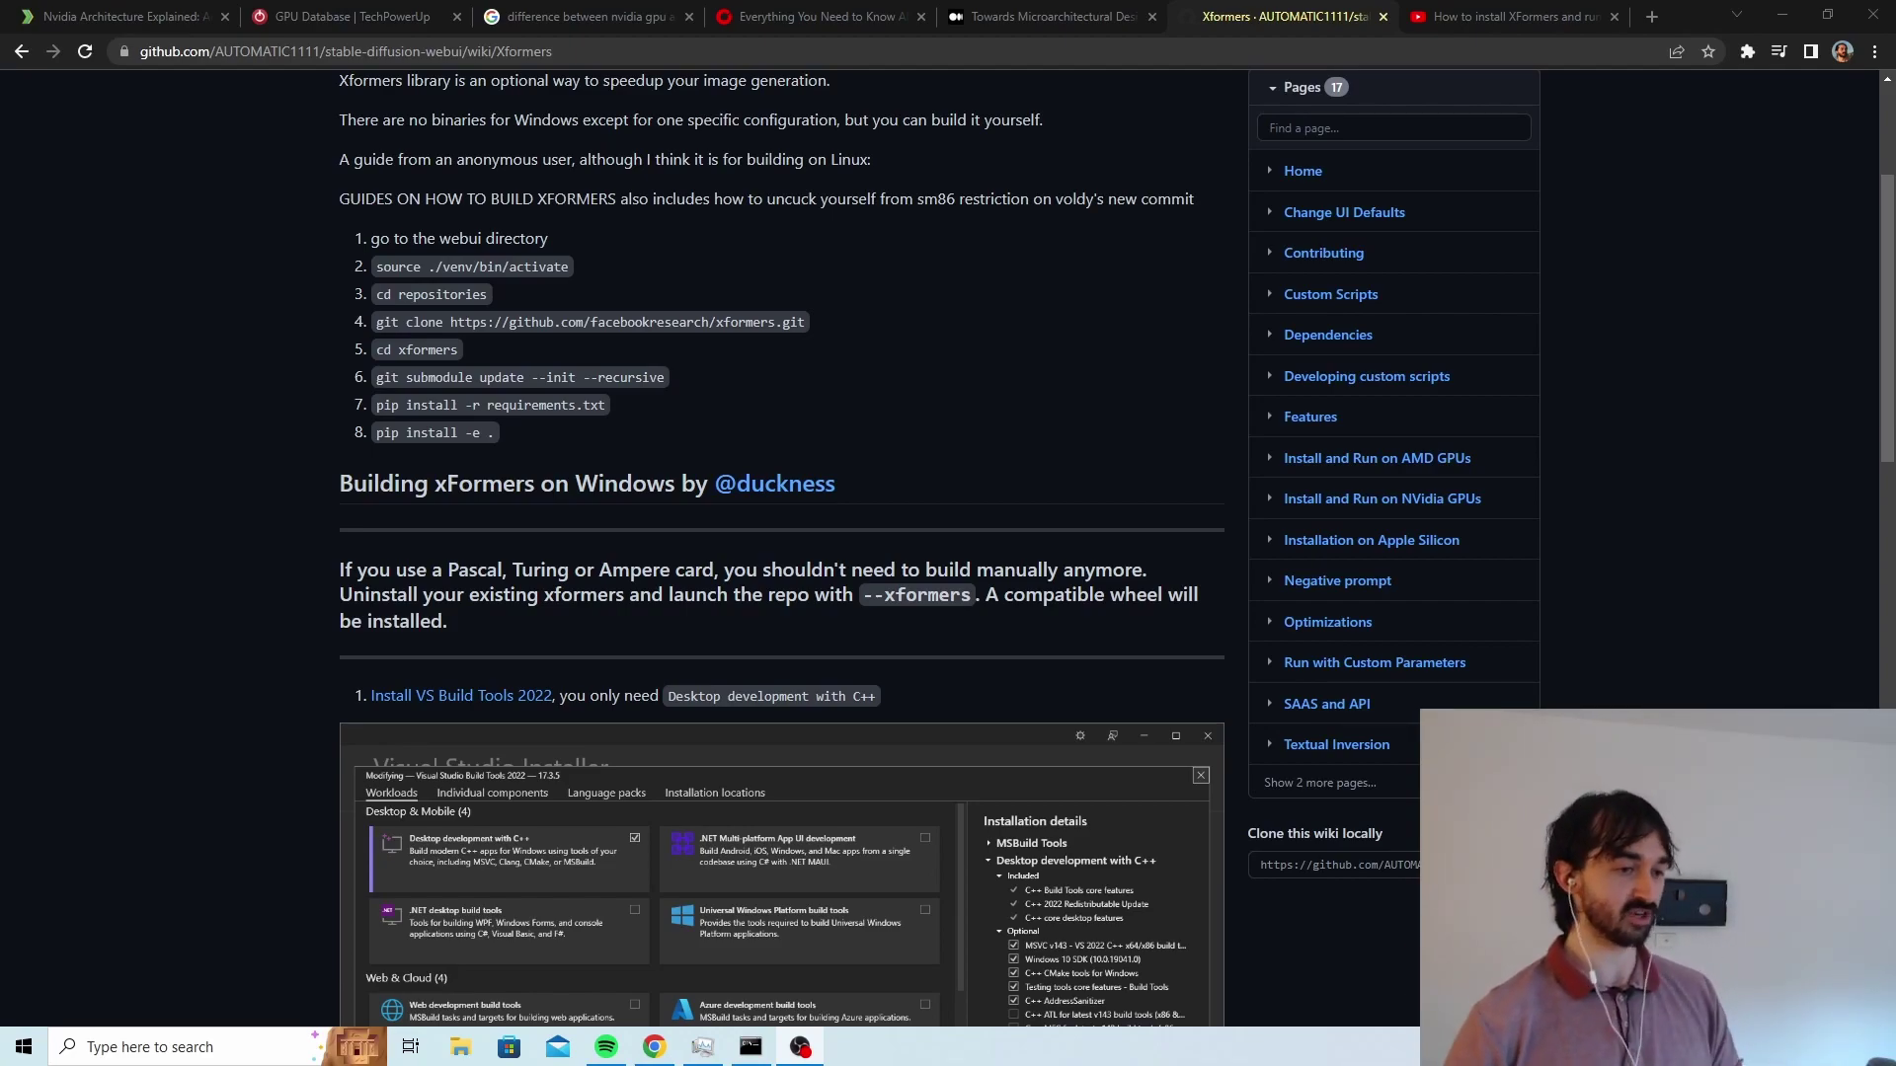
Uninstall Python 3.9.0 (64-bit) and dismiss the finished uninstaller
scroll(1305, 618, "down", 15)
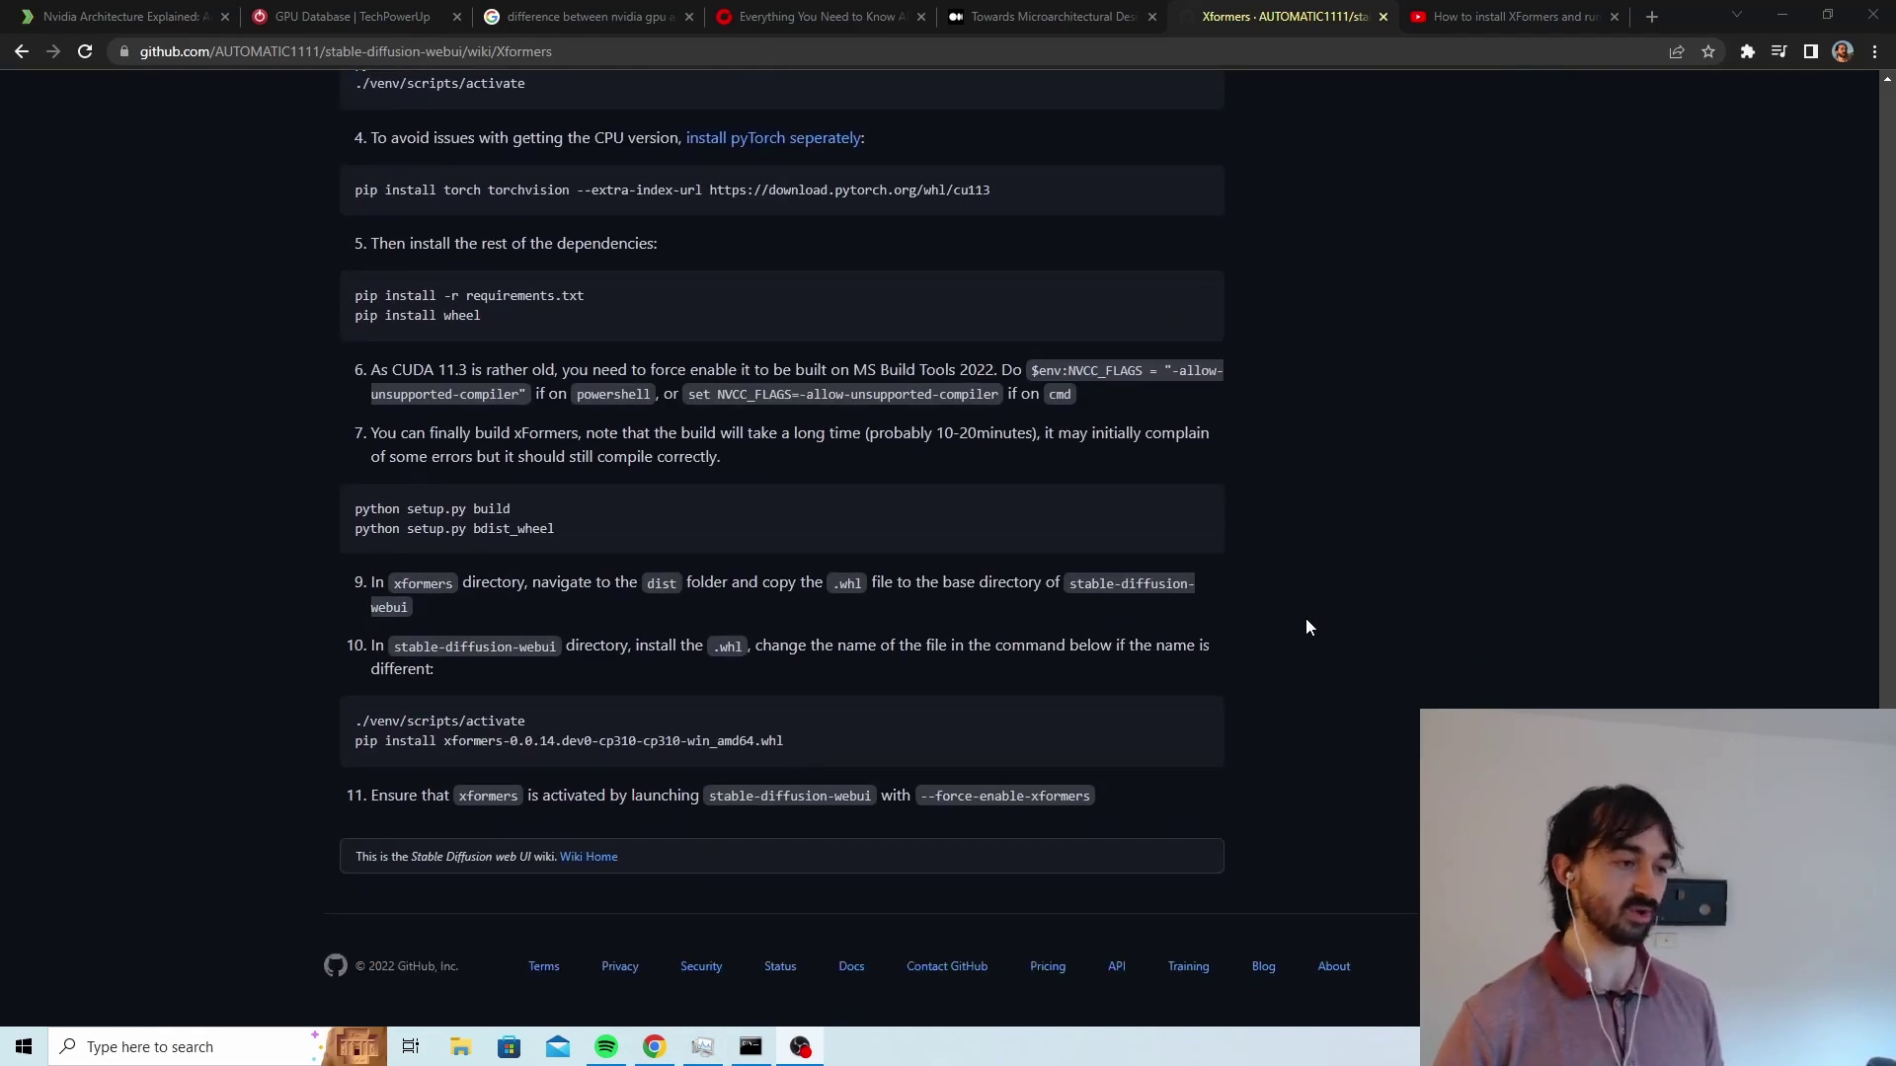
scroll(1305, 620, "up", 9)
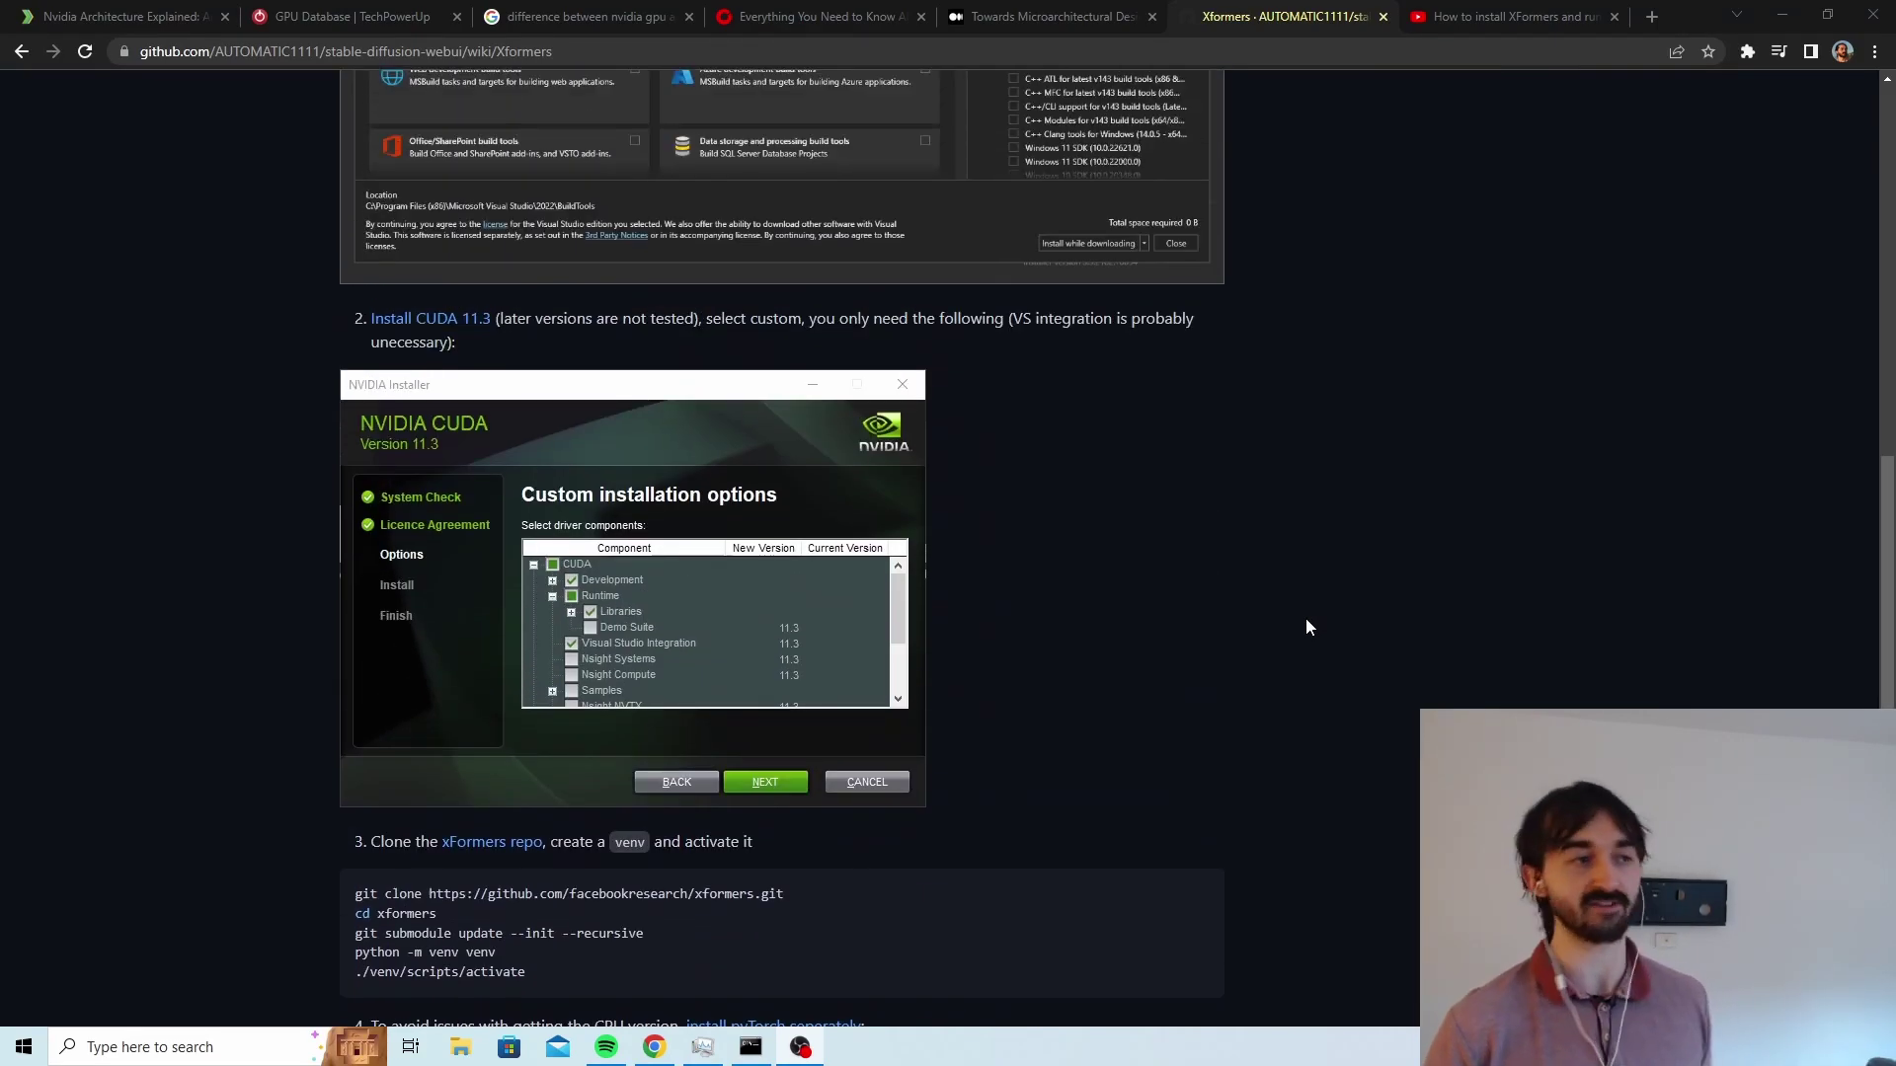
scroll(1306, 626, "up", 9)
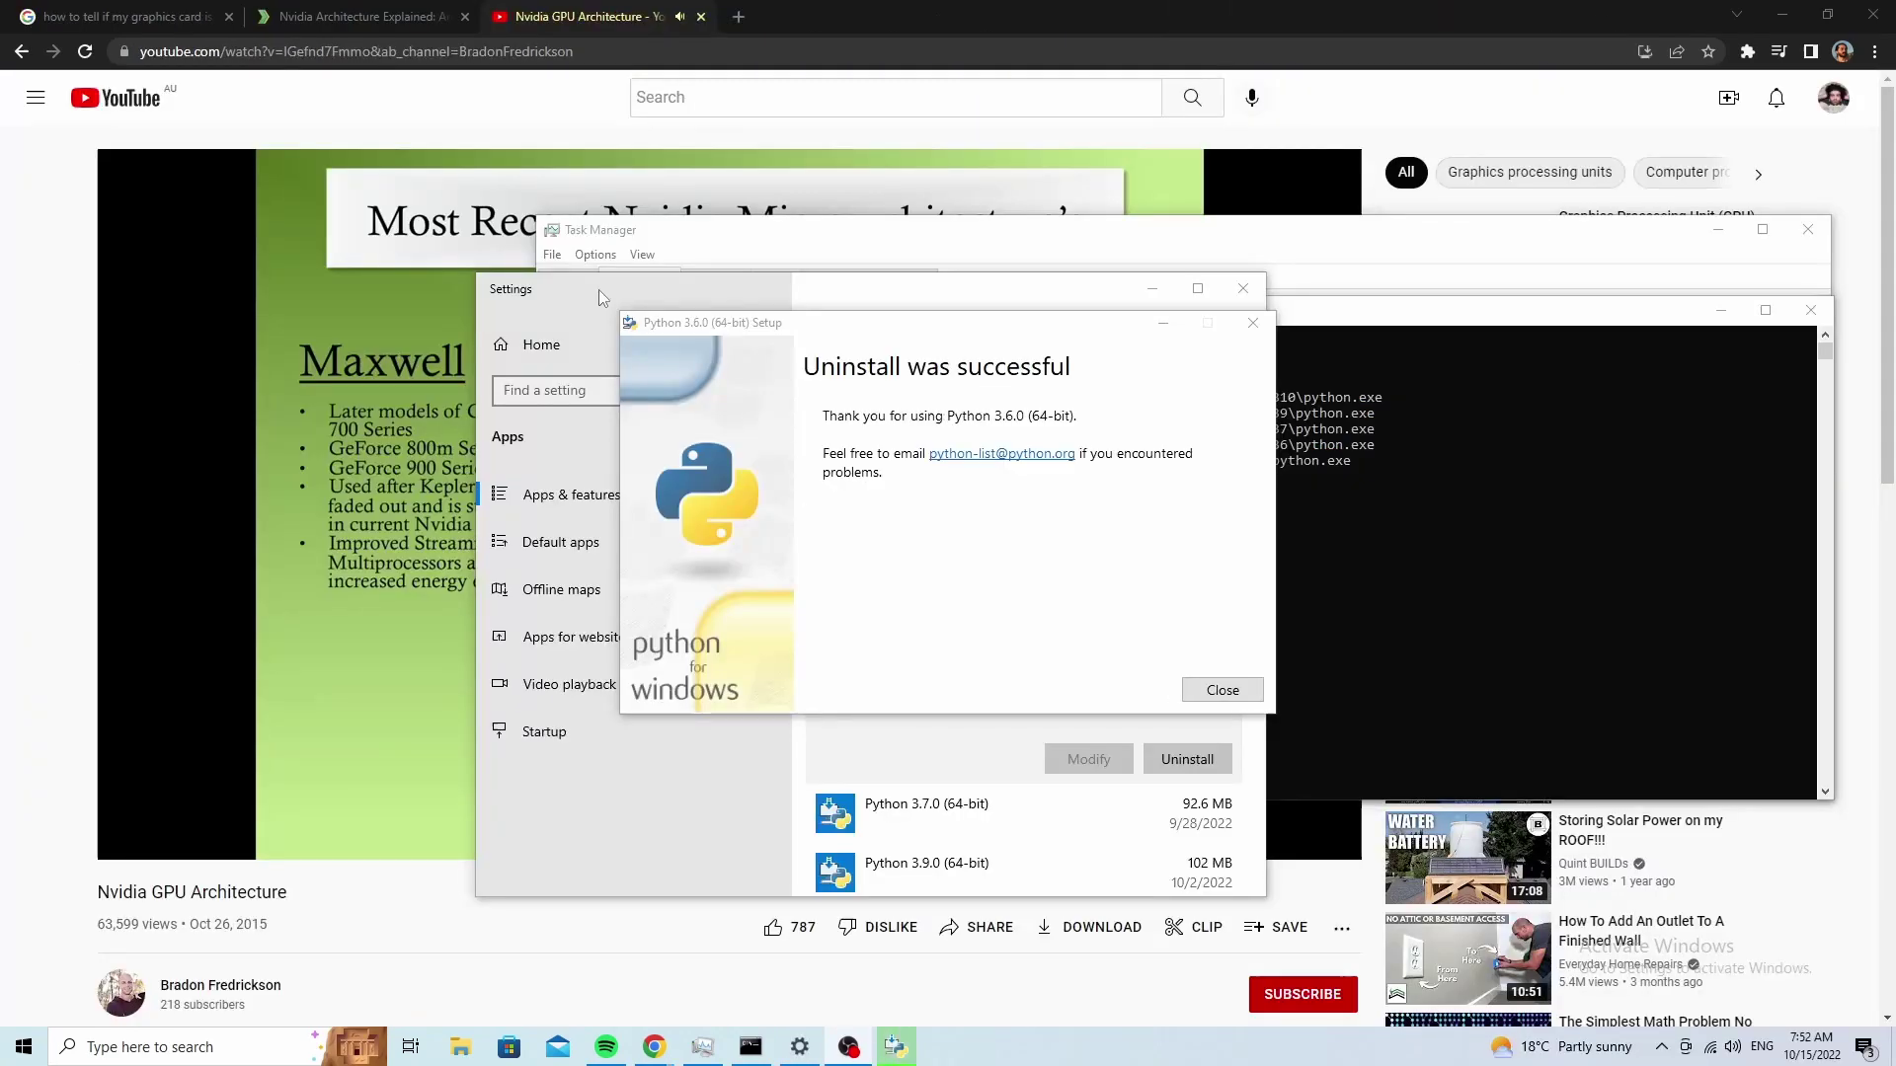
left_click(1219, 685)
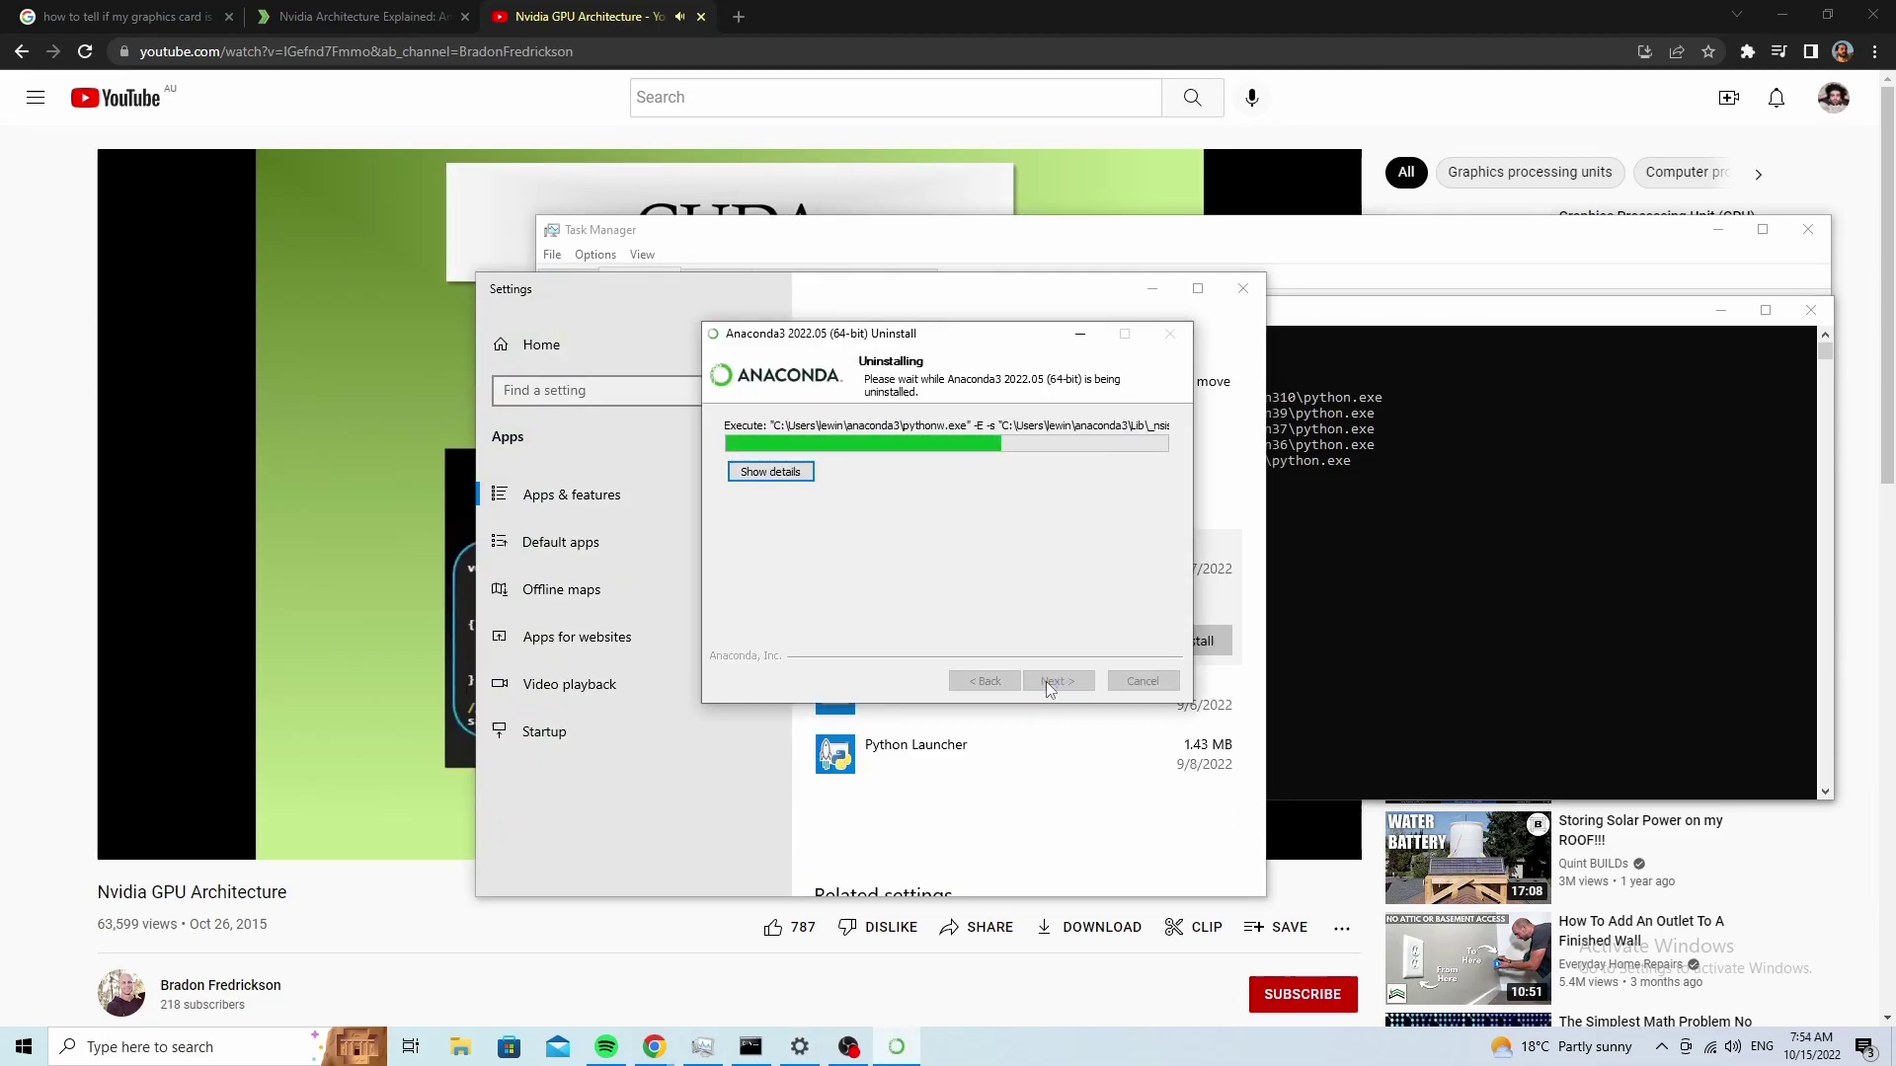
key("super+Down")
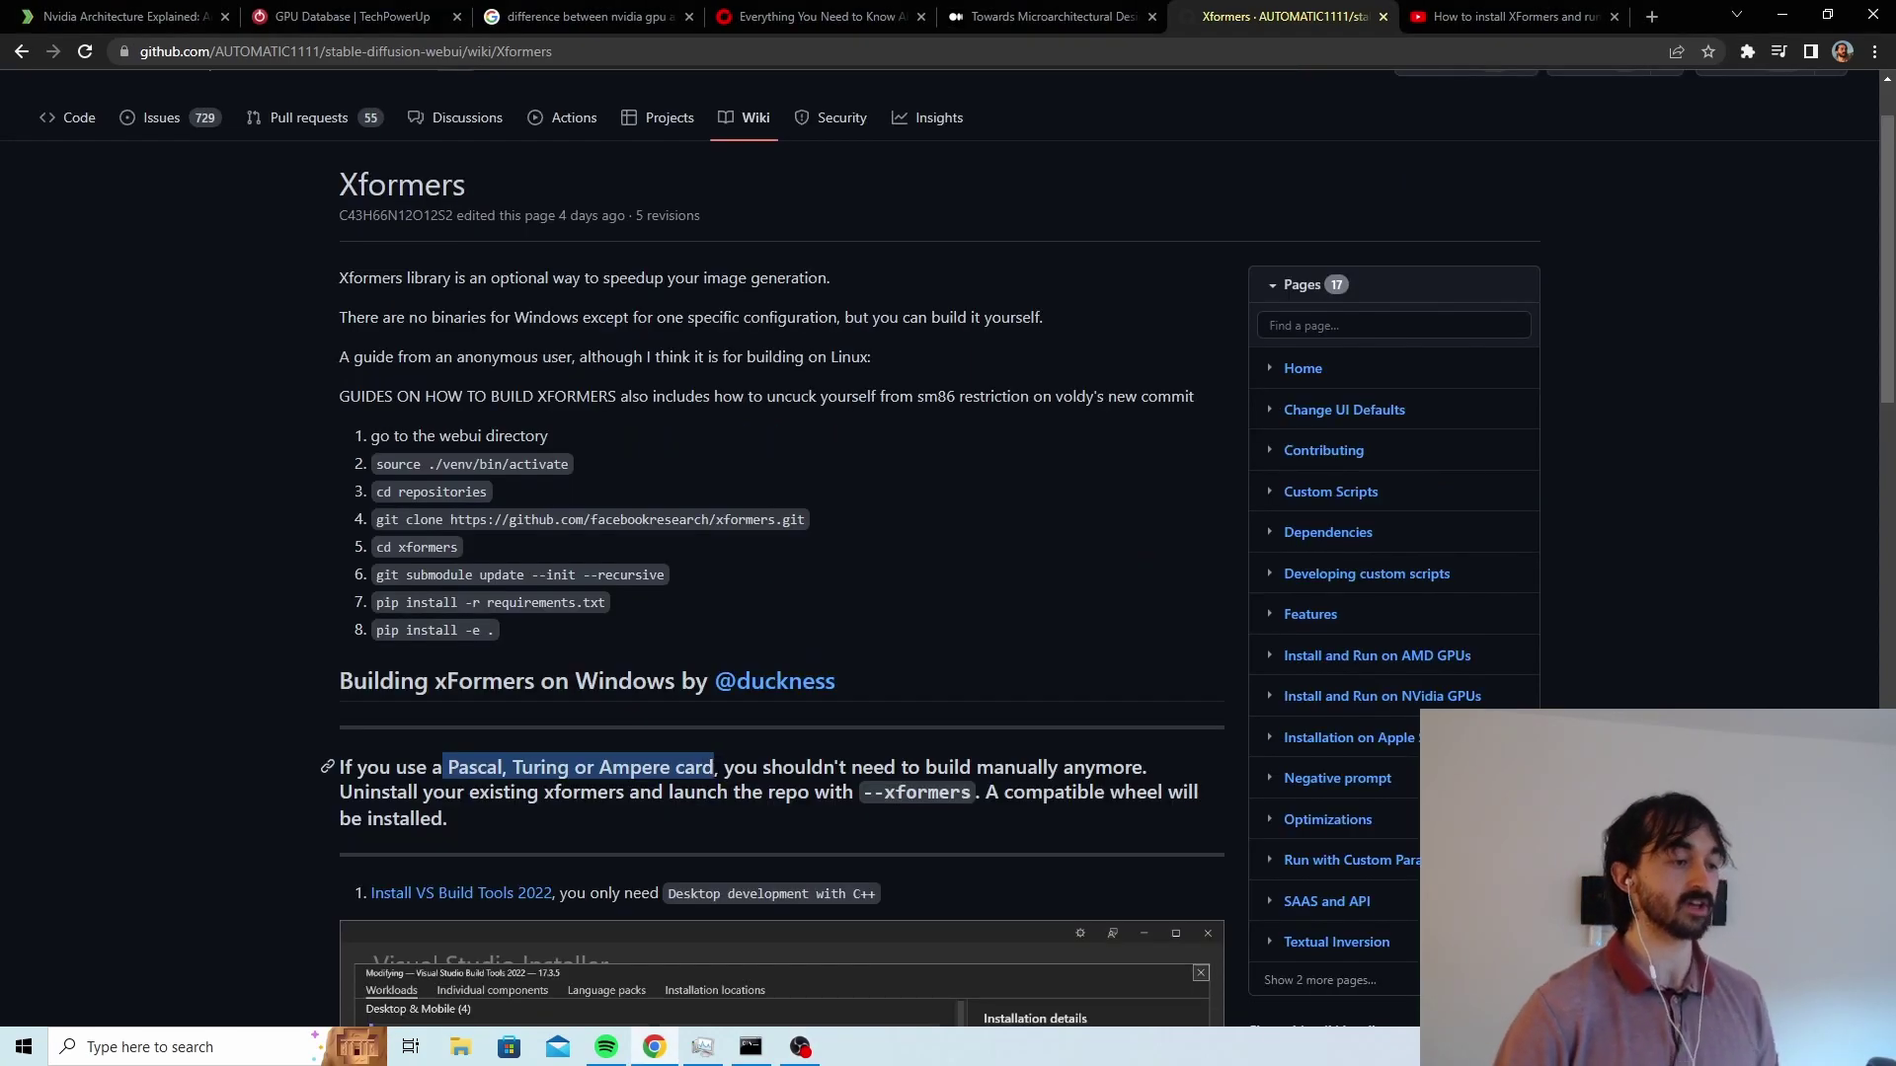
Highlight 'a Pascal, Turing or Ampere card' in the Xformers Windows build note
left_click(611, 766)
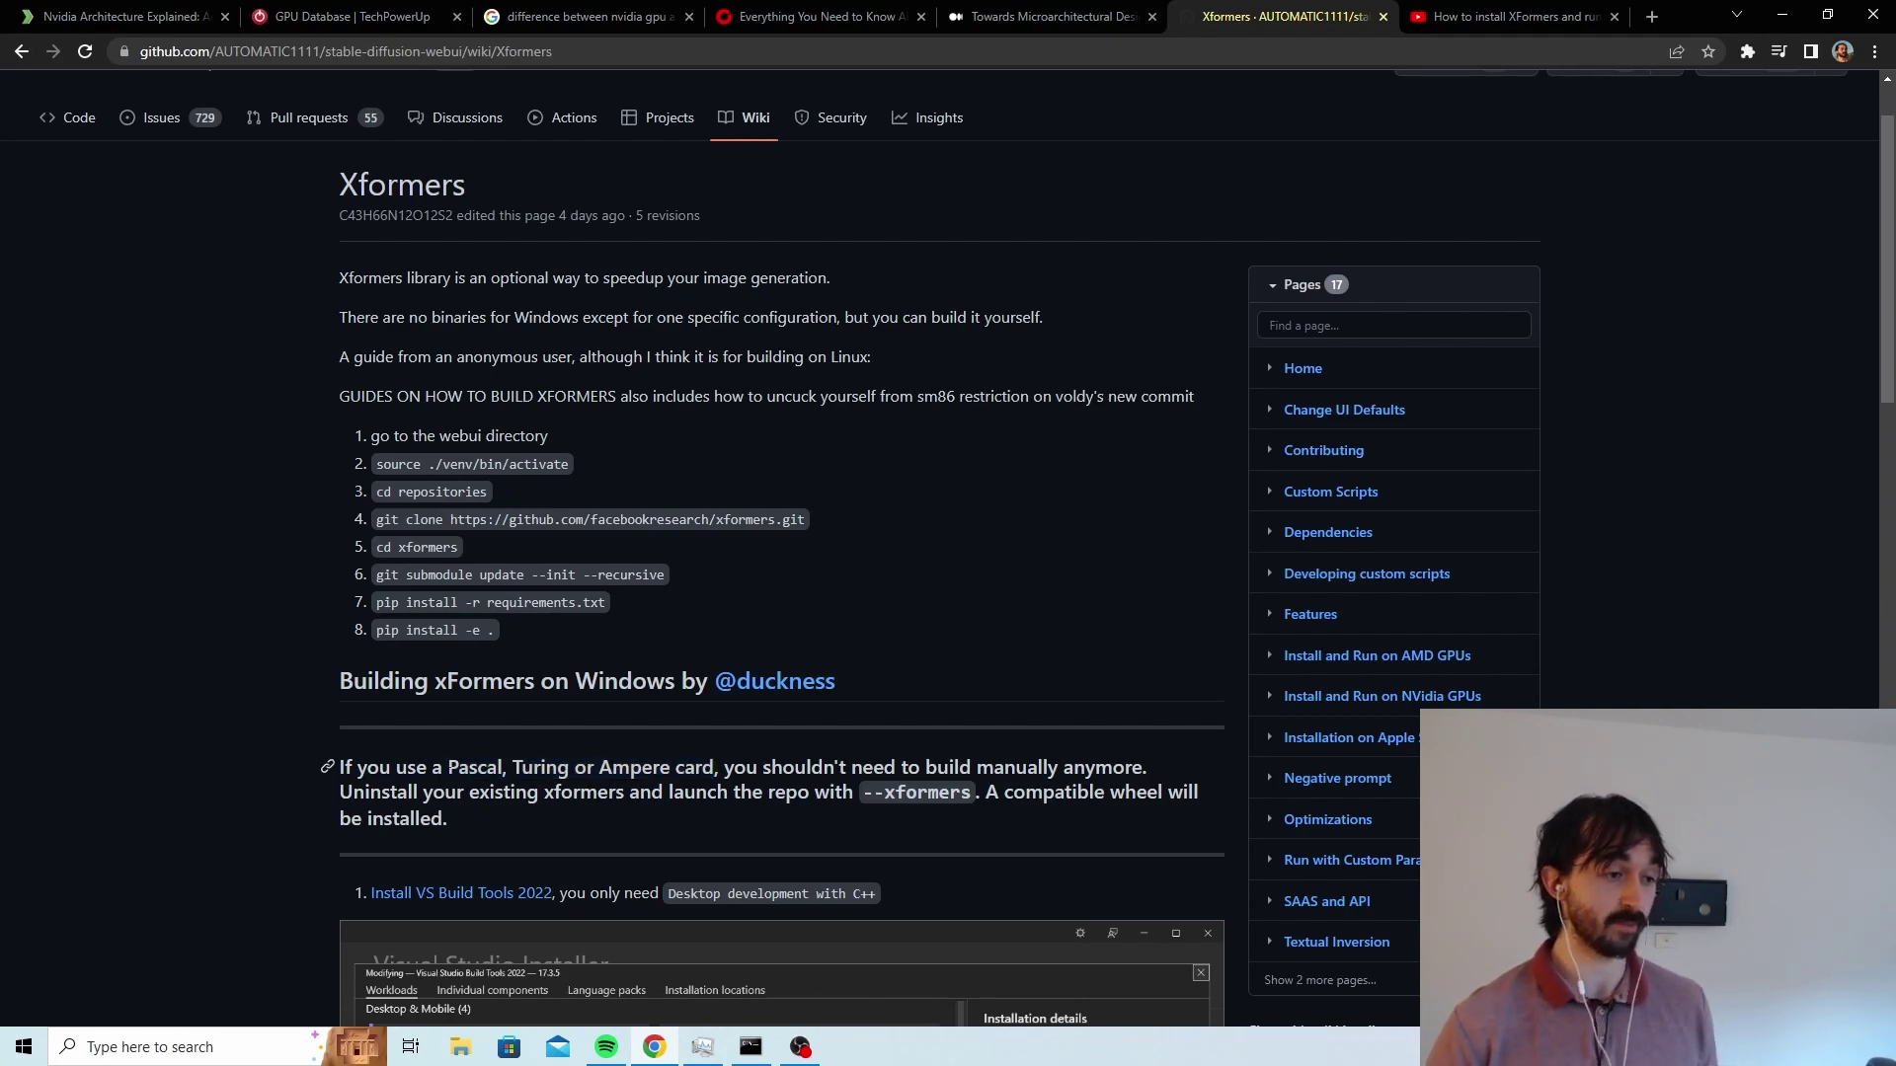
left_click_drag(431, 768, 714, 767)
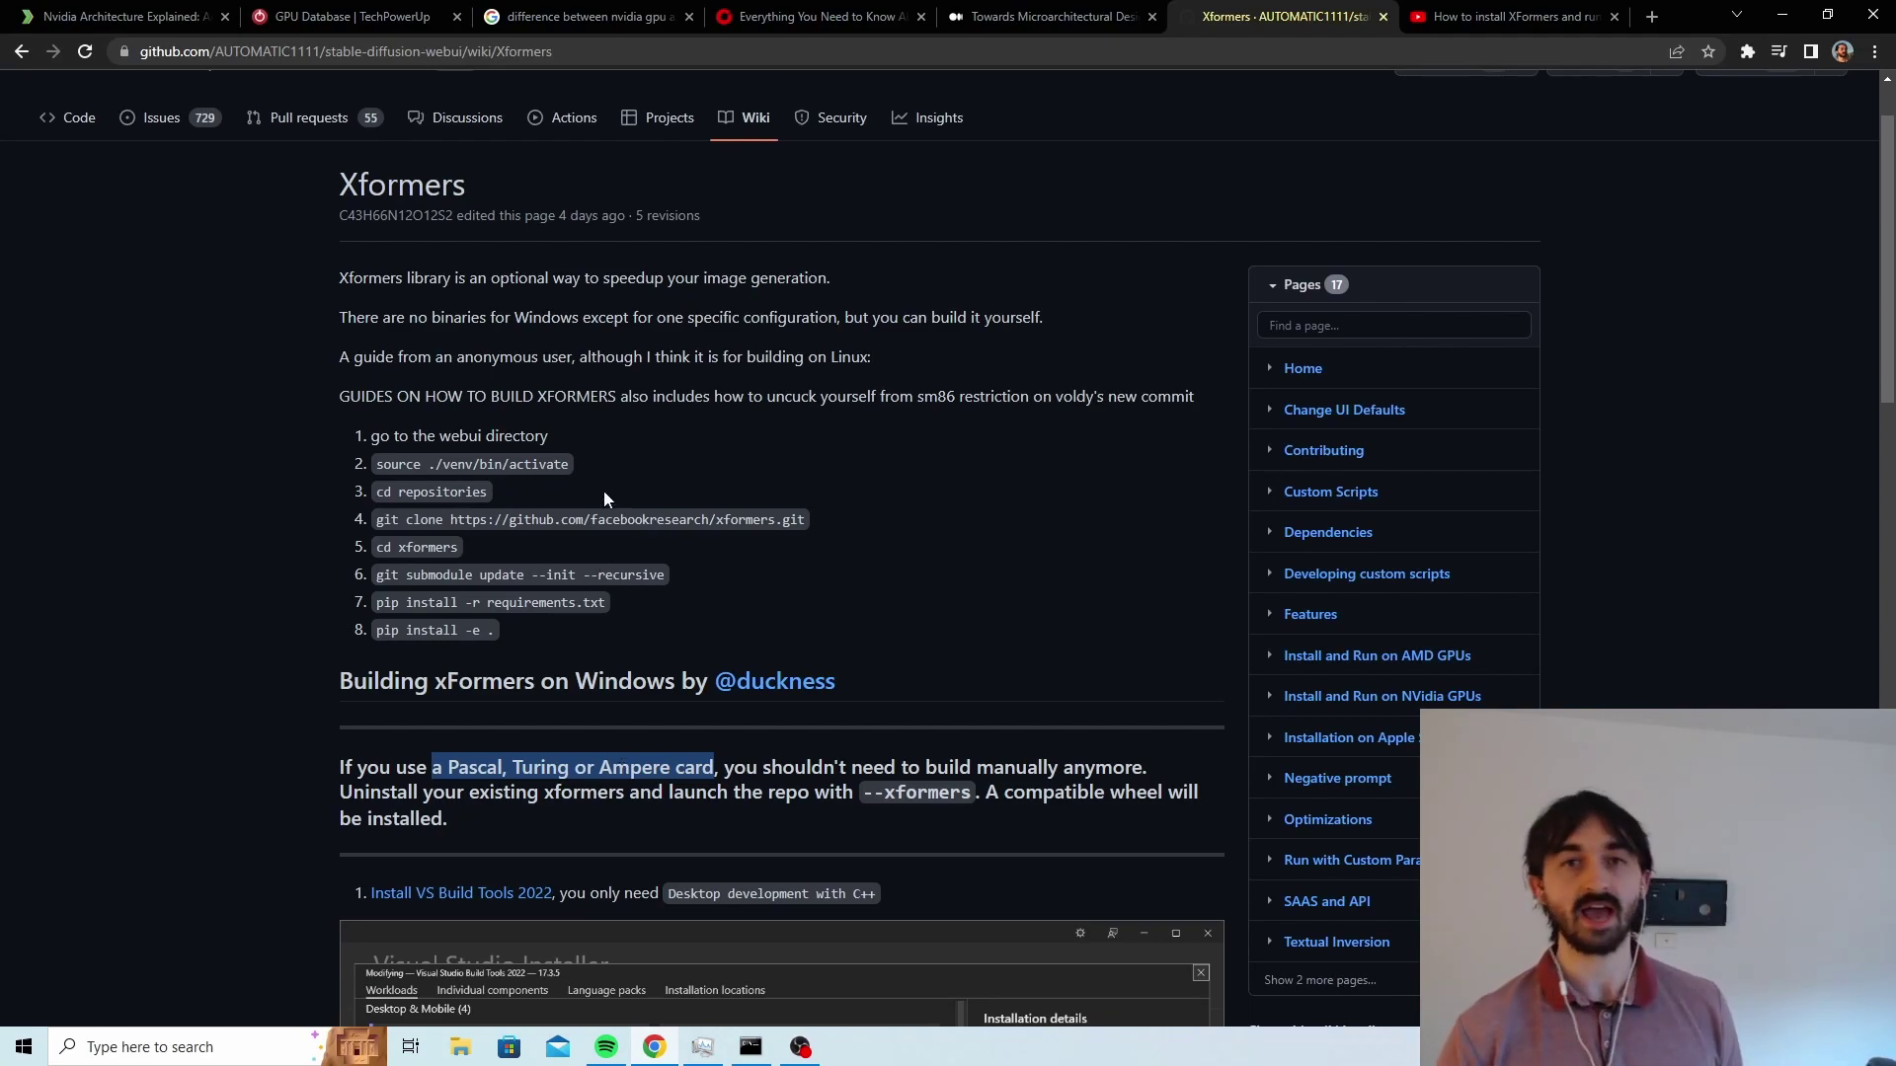
Bring up the Candytech article and scroll to its architecture summary list
left_click(366, 23)
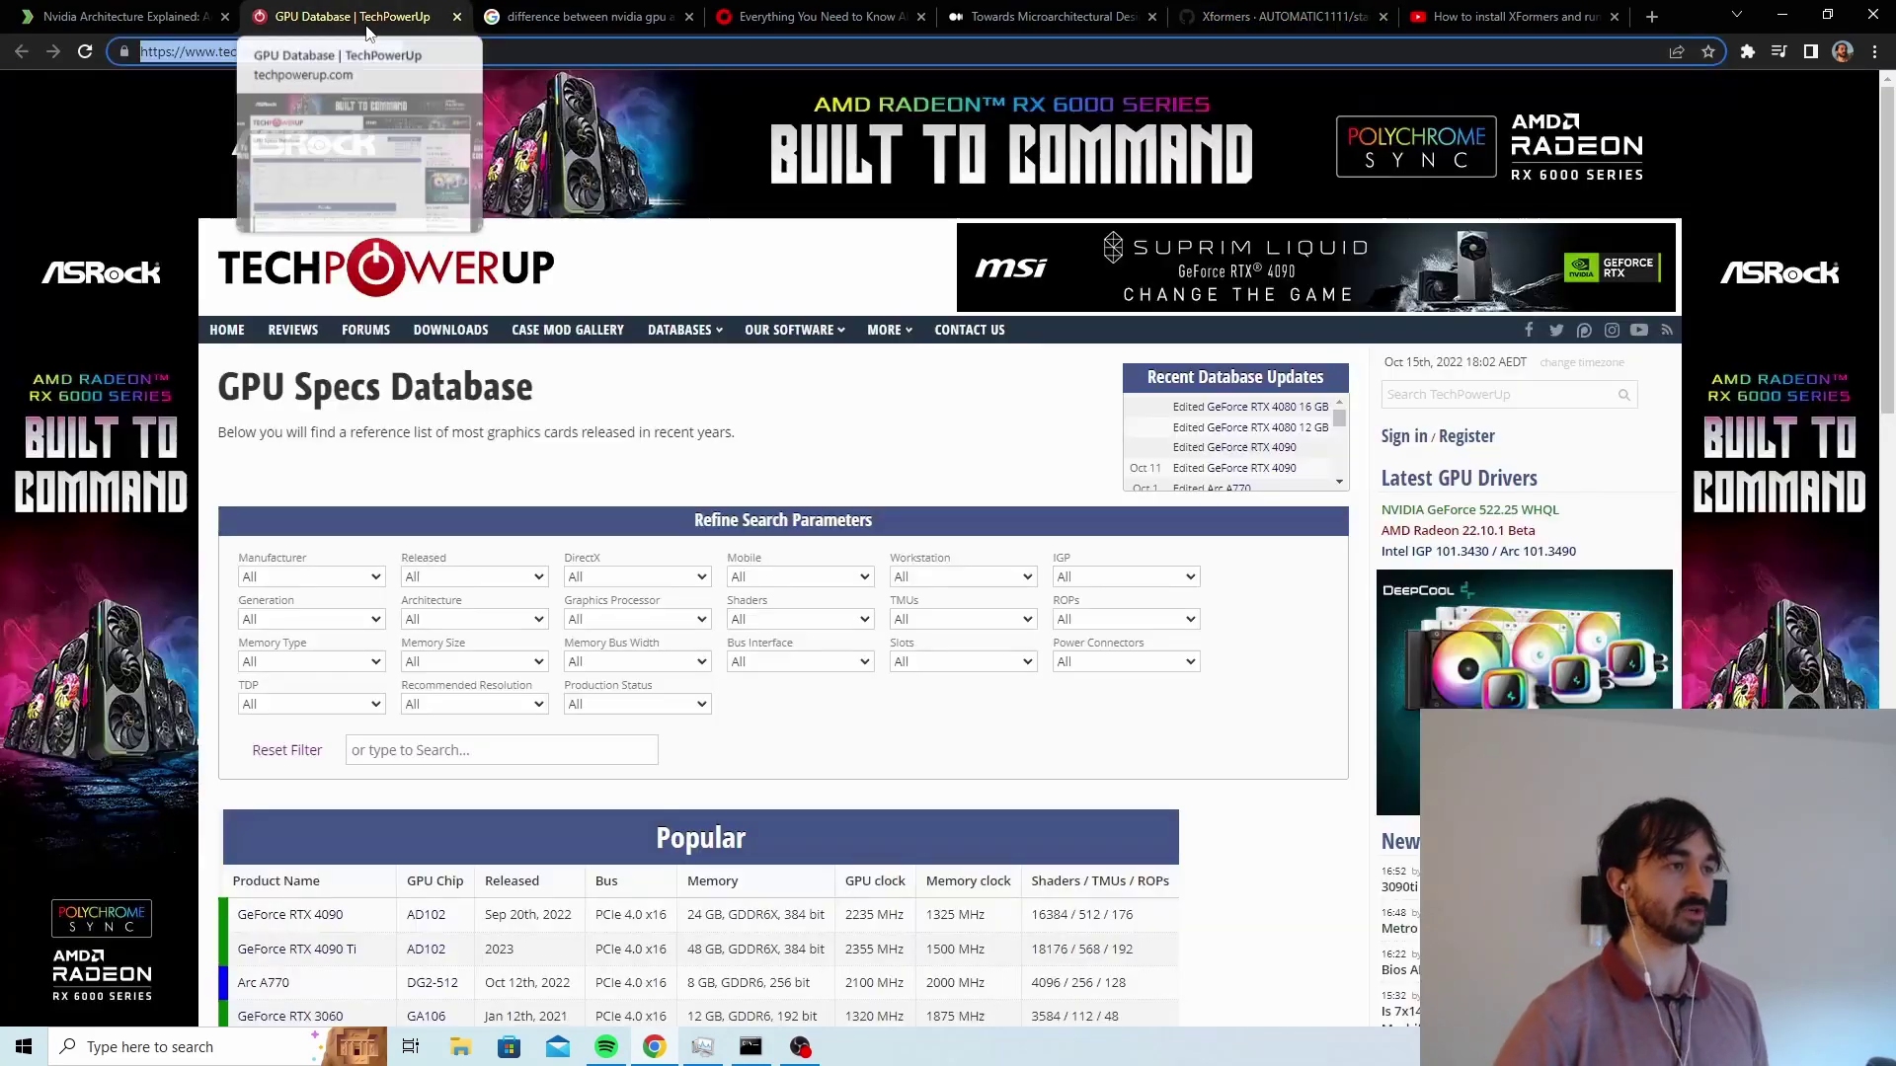
left_click(168, 20)
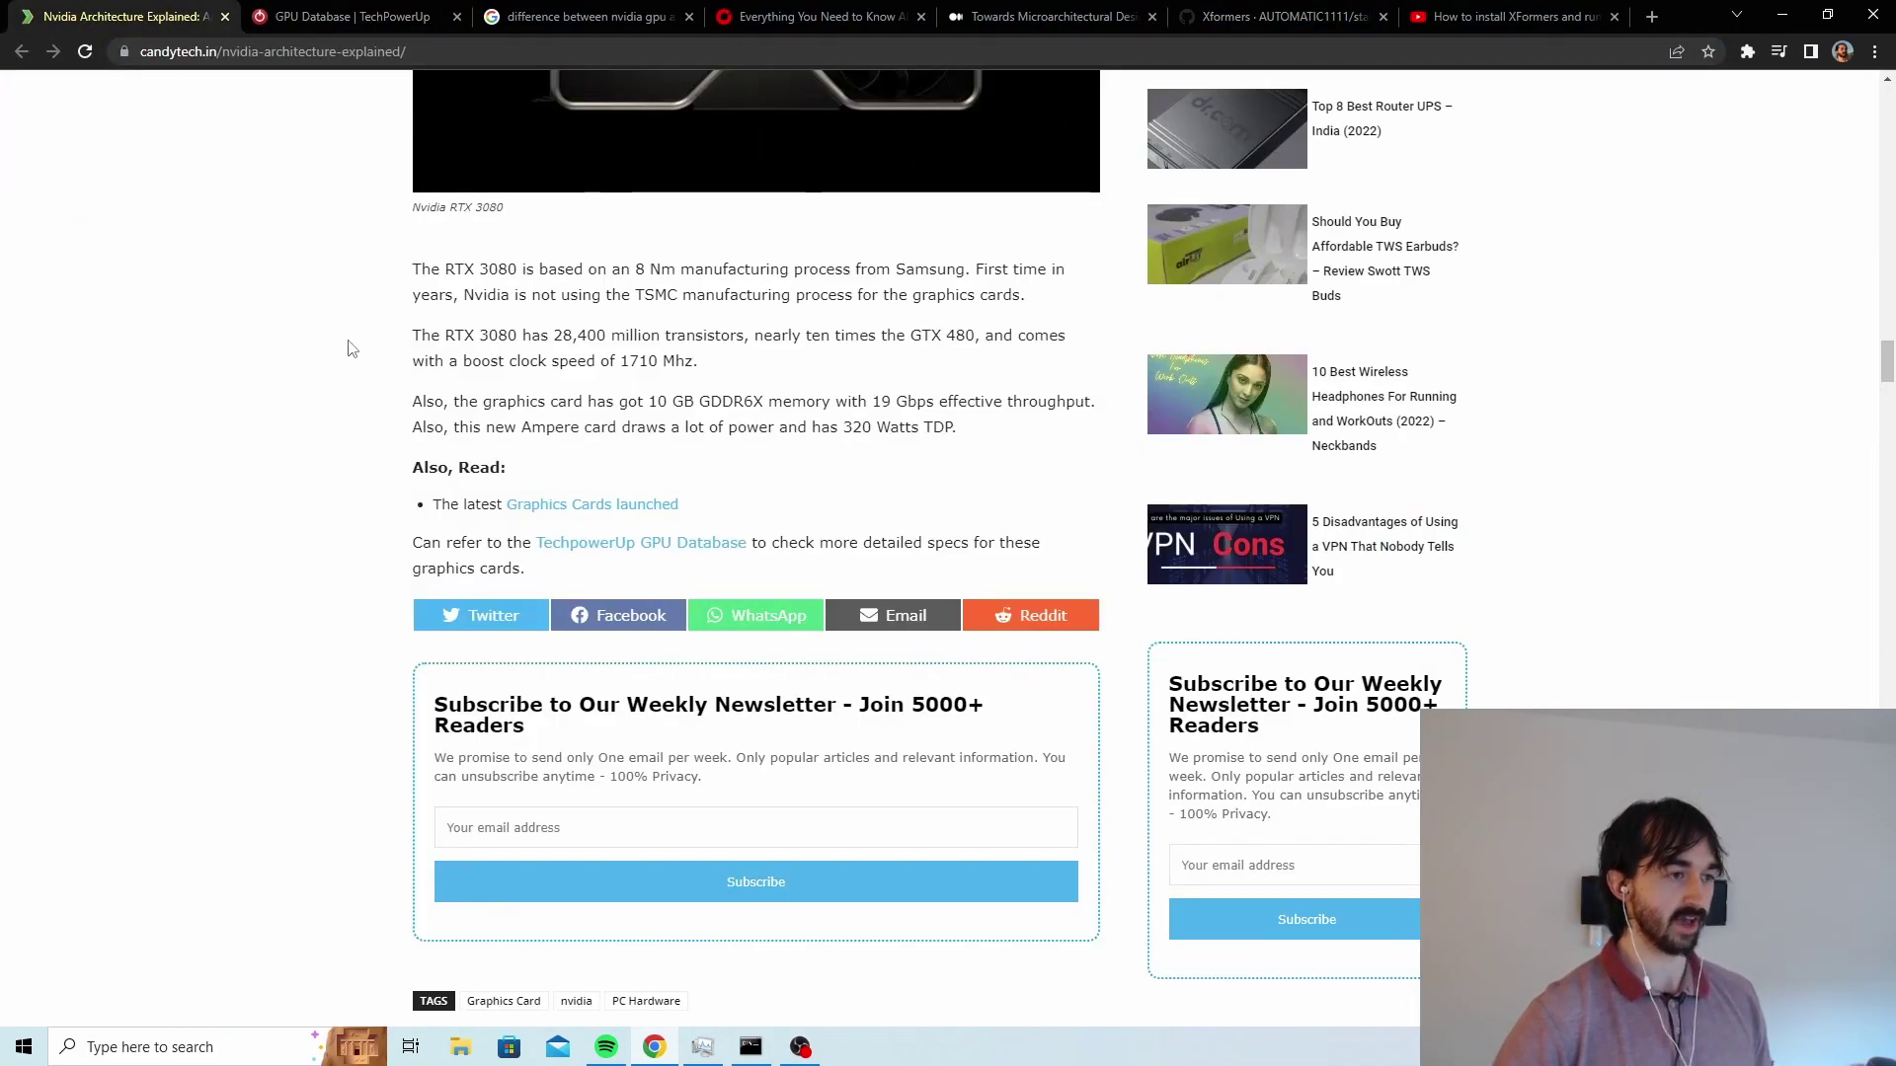
scroll(351, 347, "up", 3)
scroll(352, 348, "down", 1)
scroll(352, 347, "down", 3)
scroll(395, 395, "up", 10)
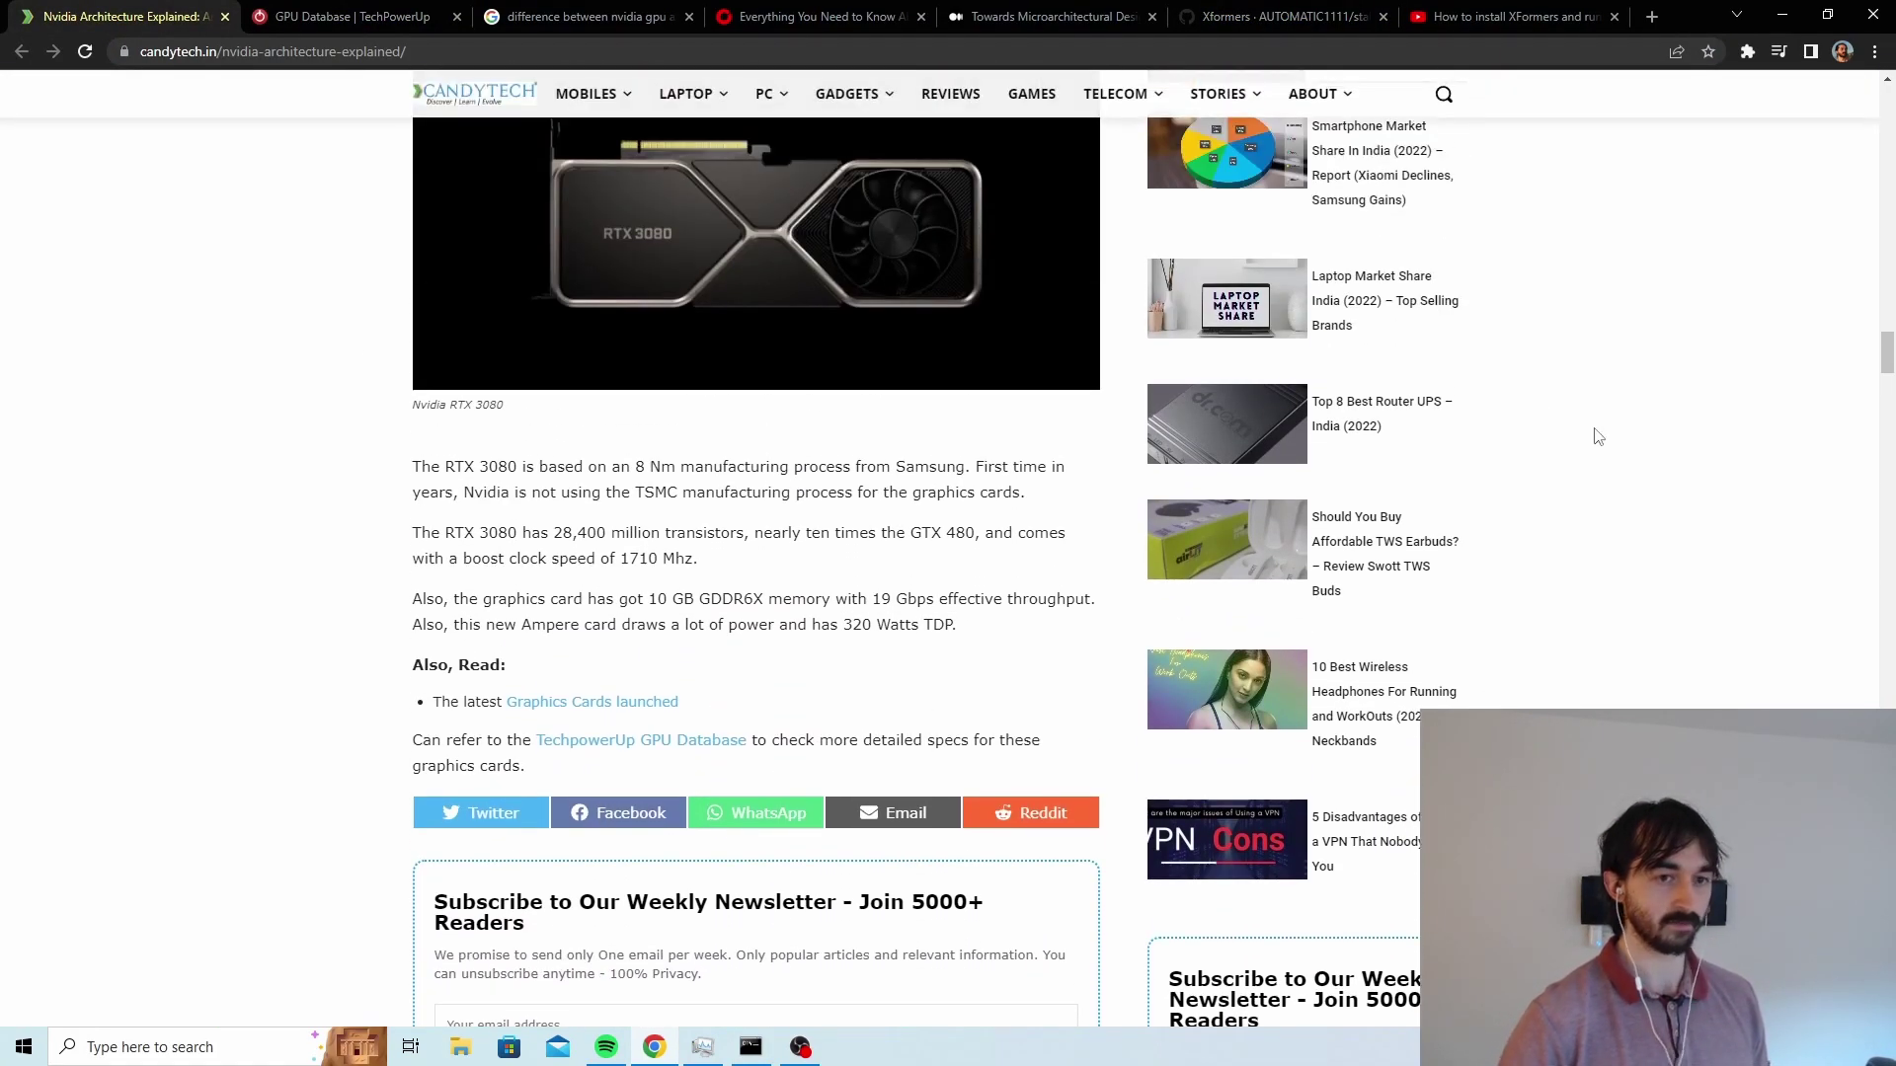
scroll(461, 435, "down", 4)
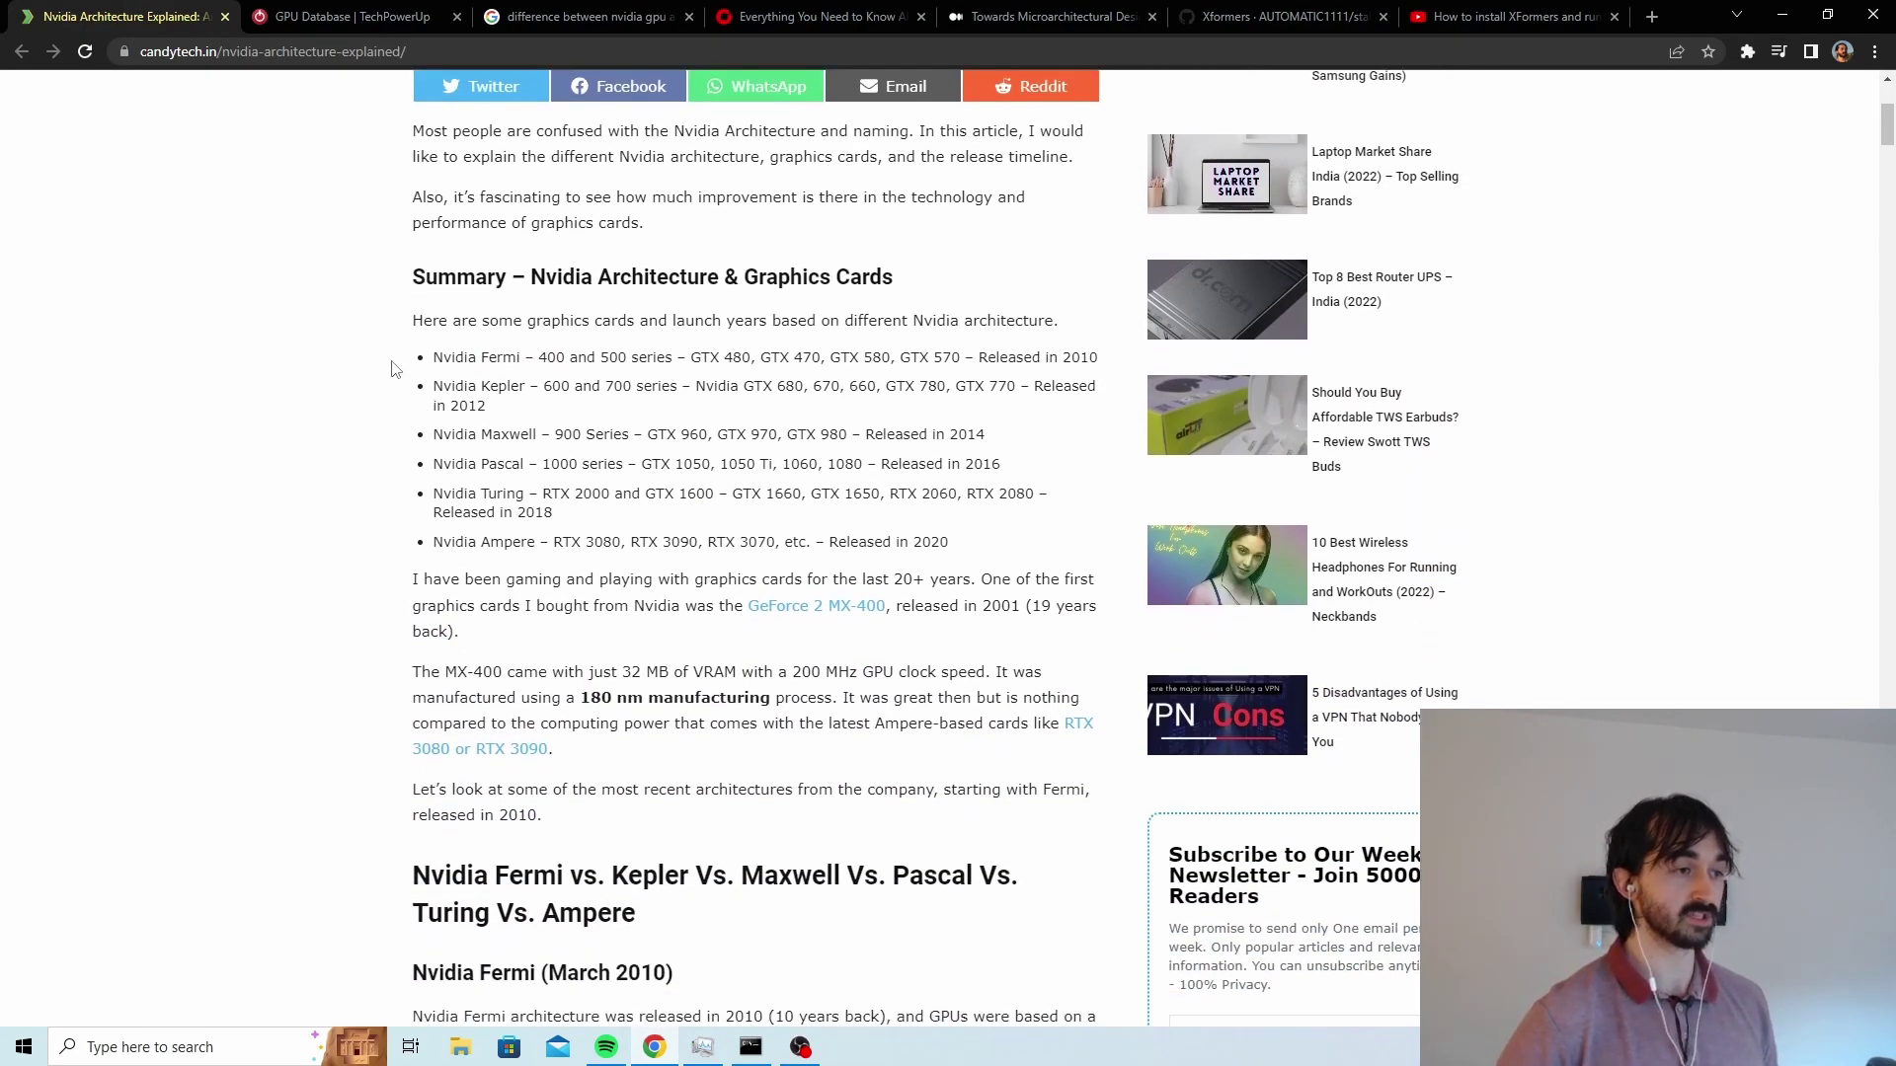
Highlight the full Fermi-through-Ampere architecture list in the summary
left_click_drag(398, 361, 1003, 539)
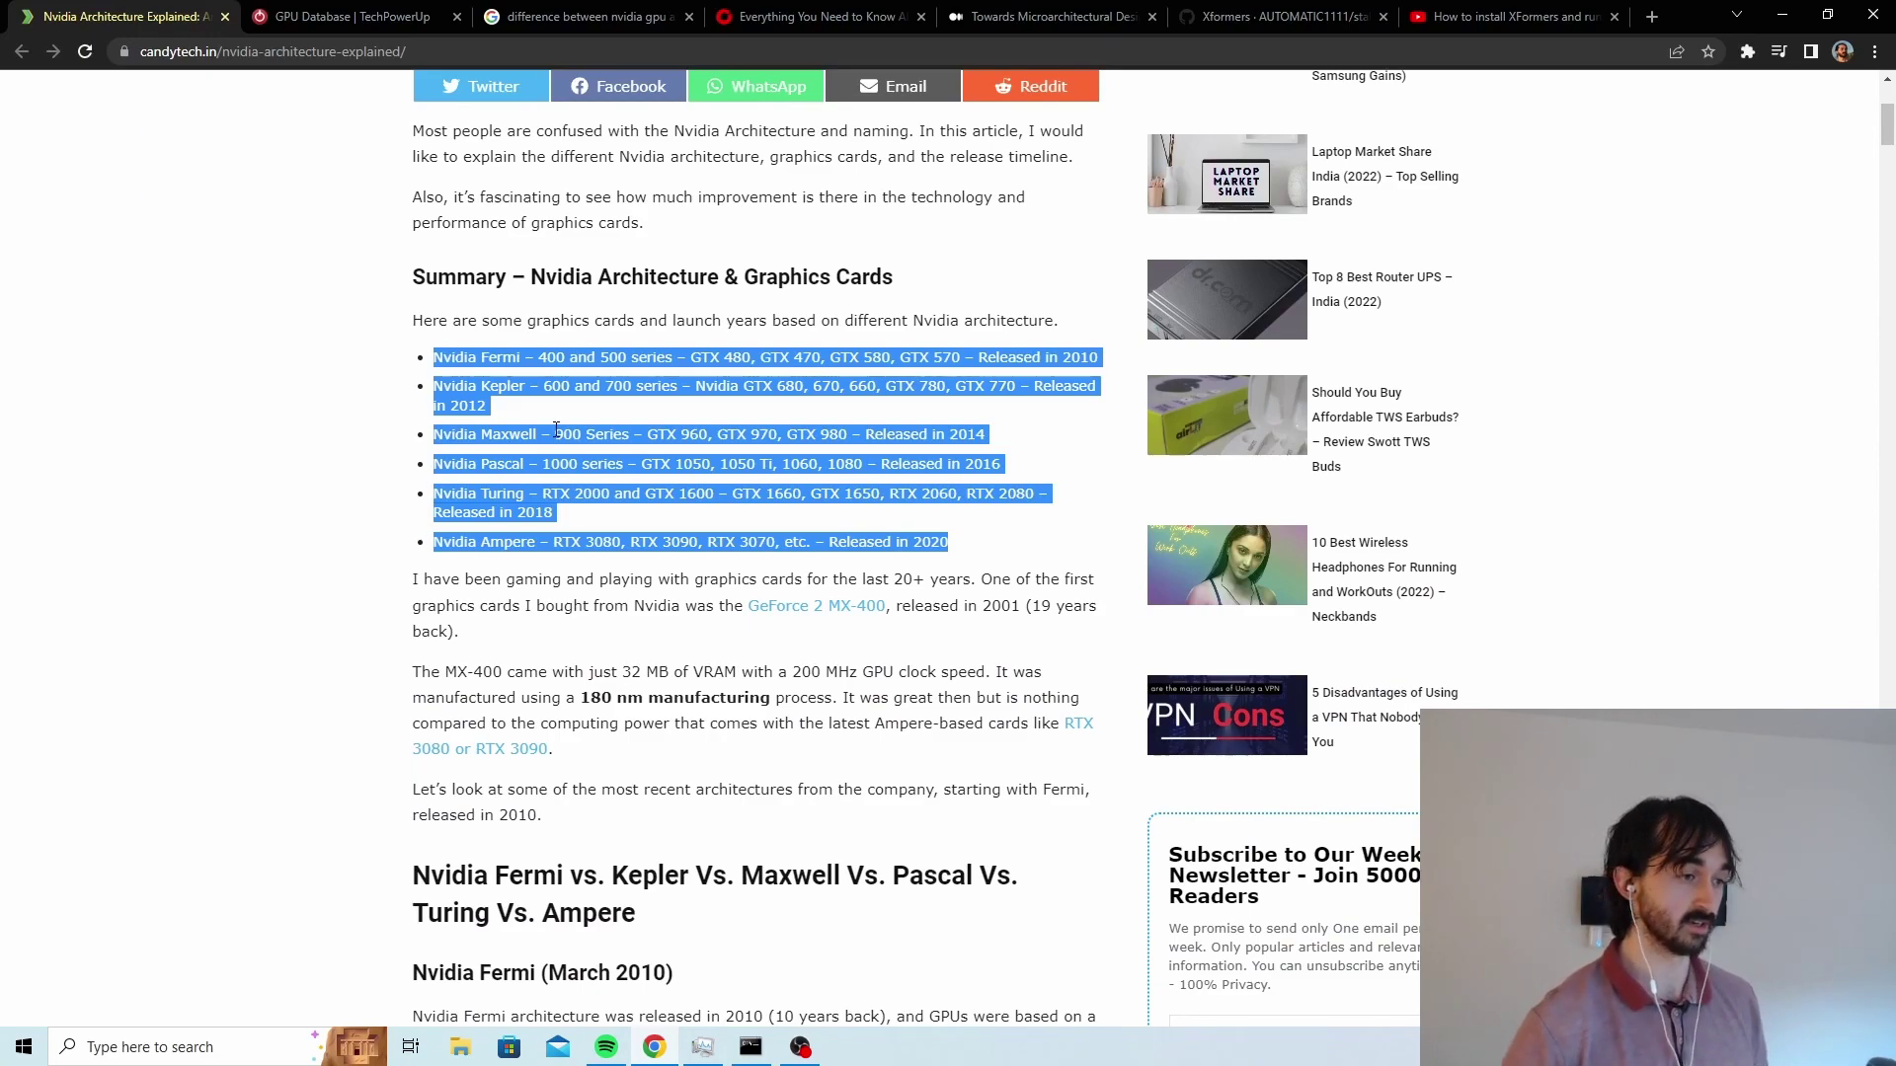
left_click(1002, 538)
left_click_drag(428, 464, 1067, 546)
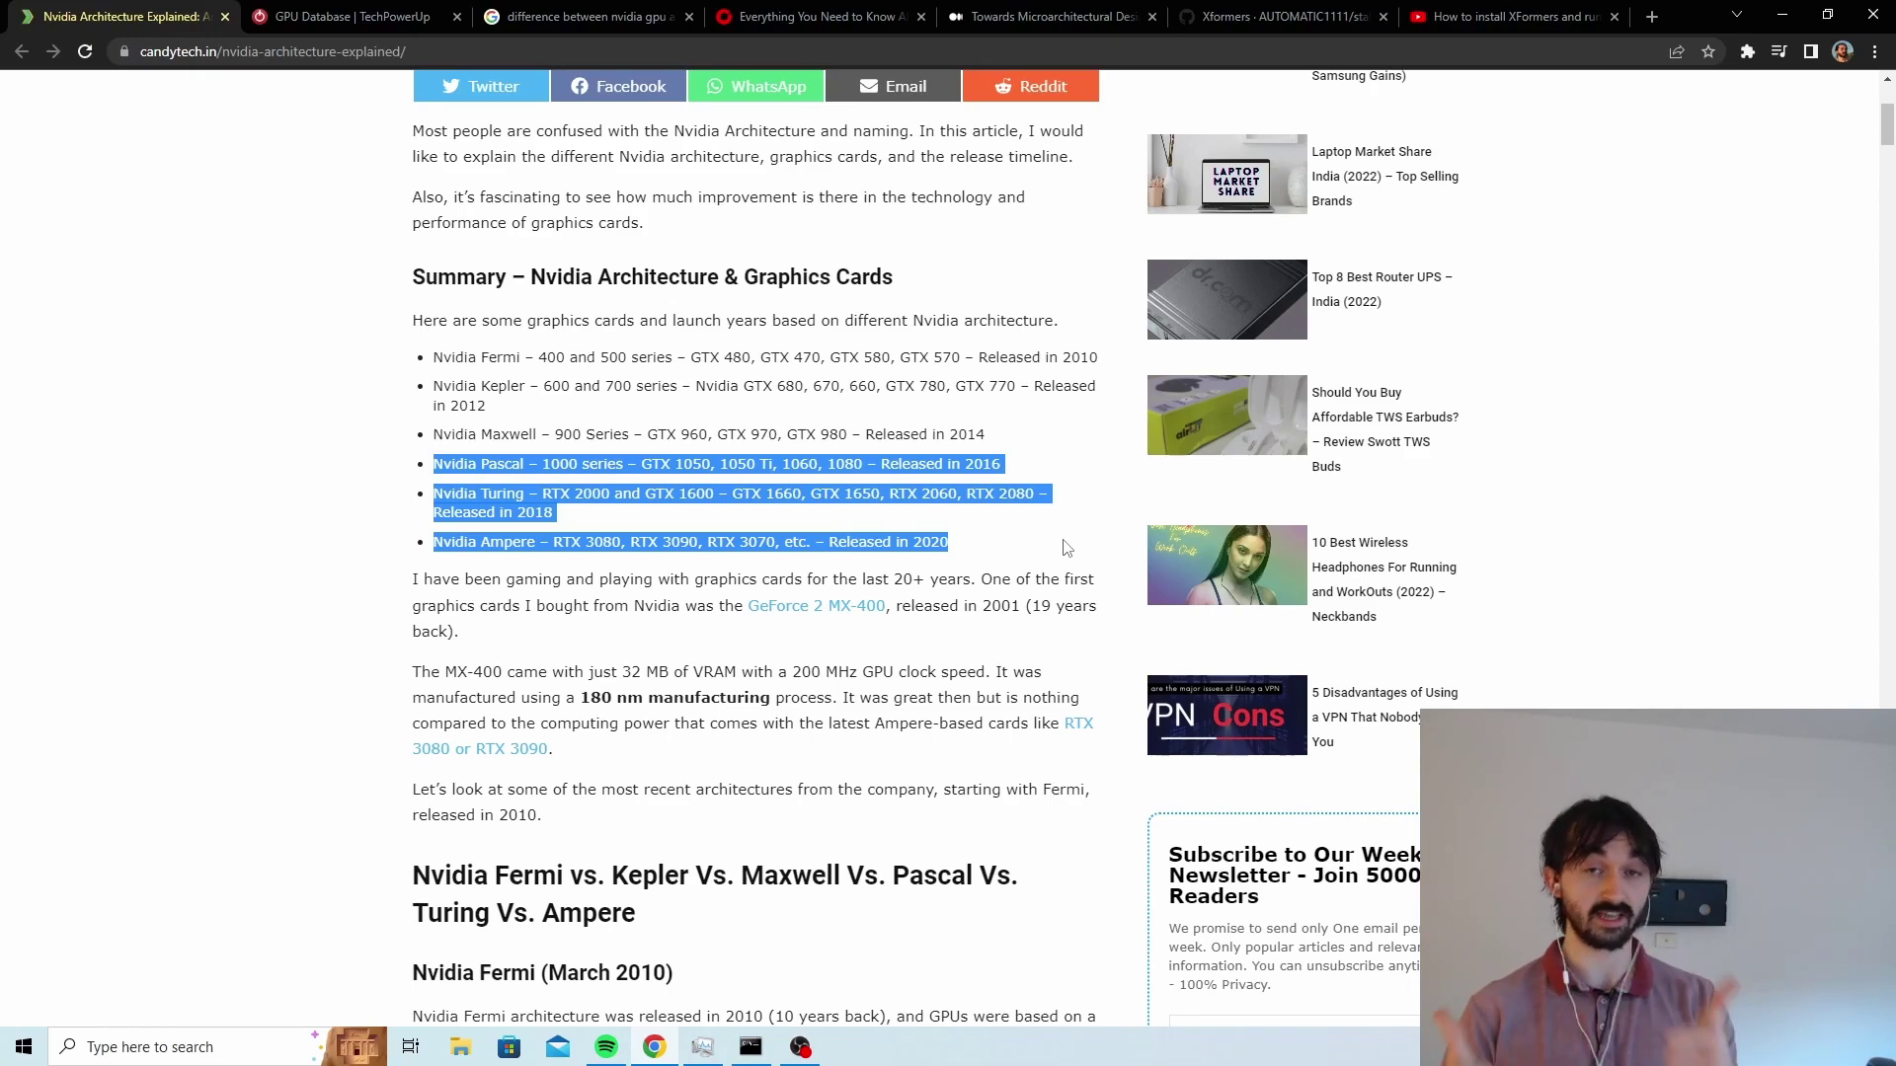
left_click_drag(1068, 548, 1006, 543)
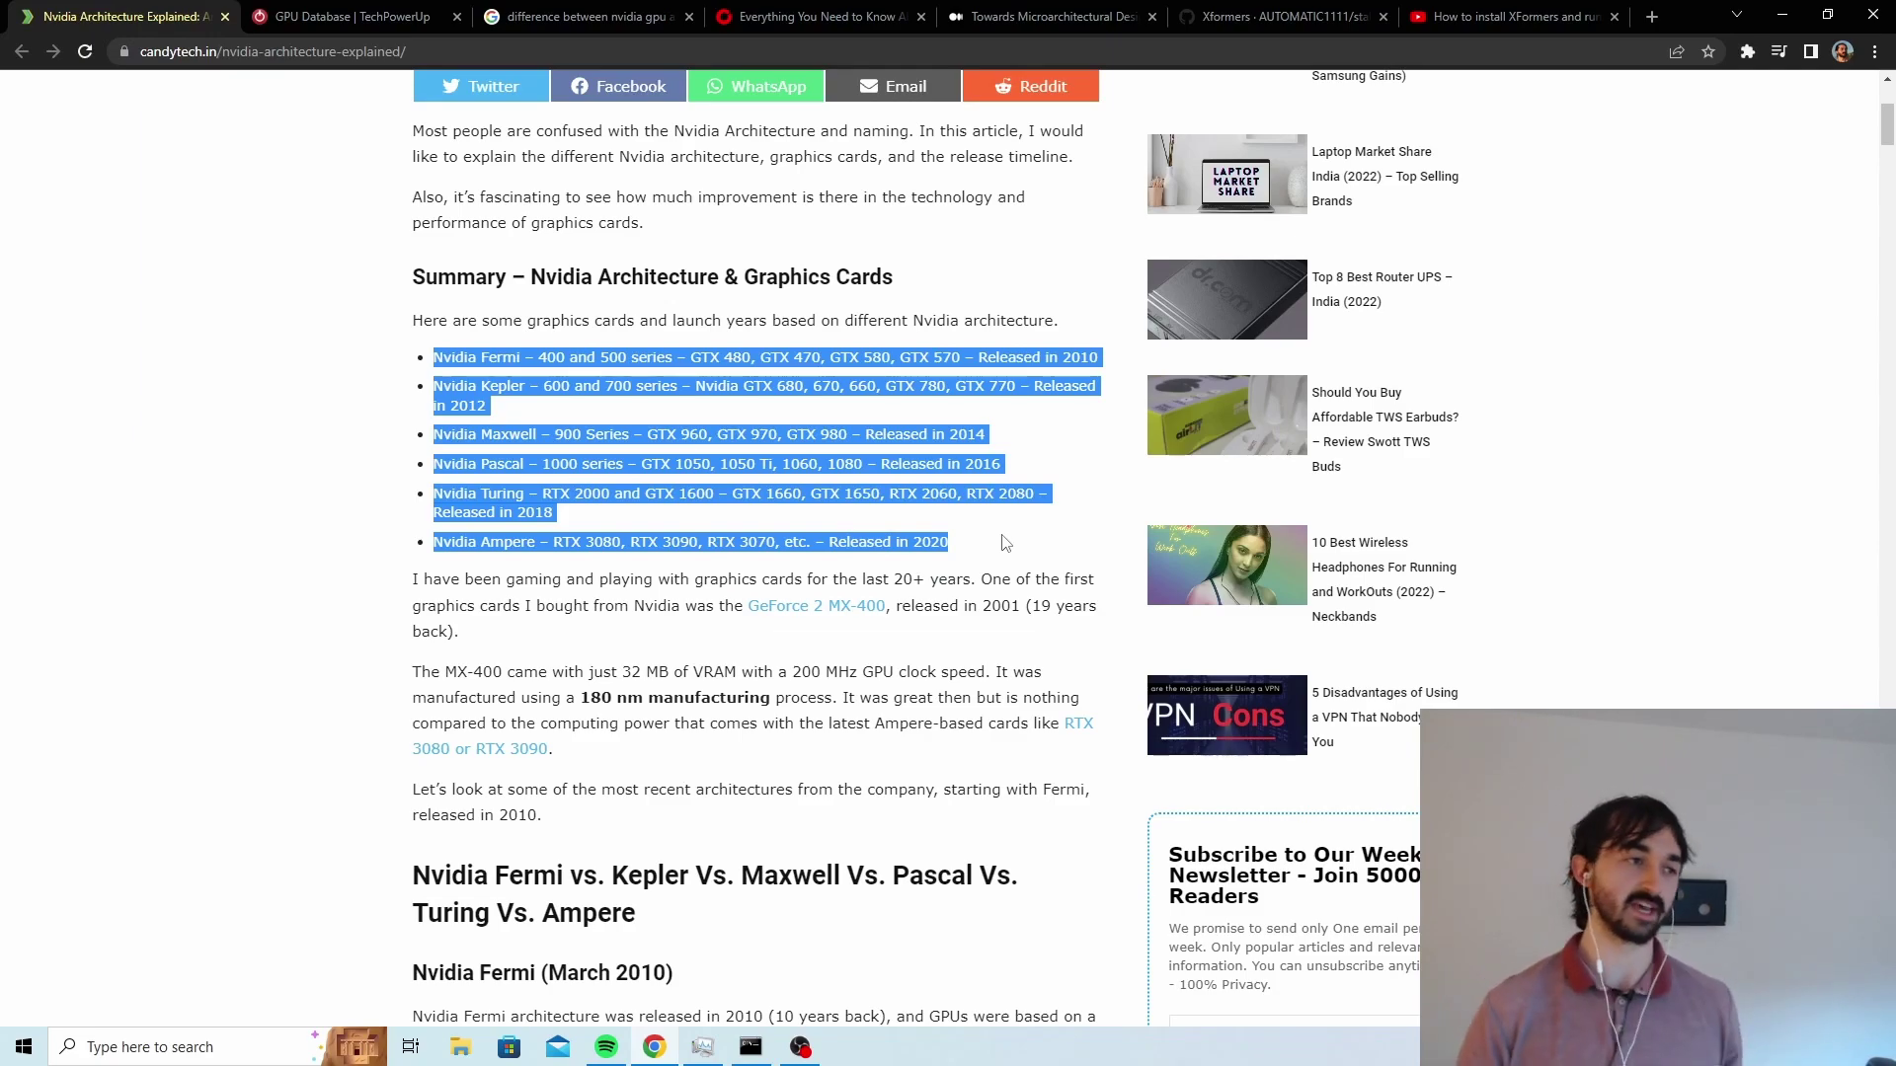
scroll(309, 201, "up", 4)
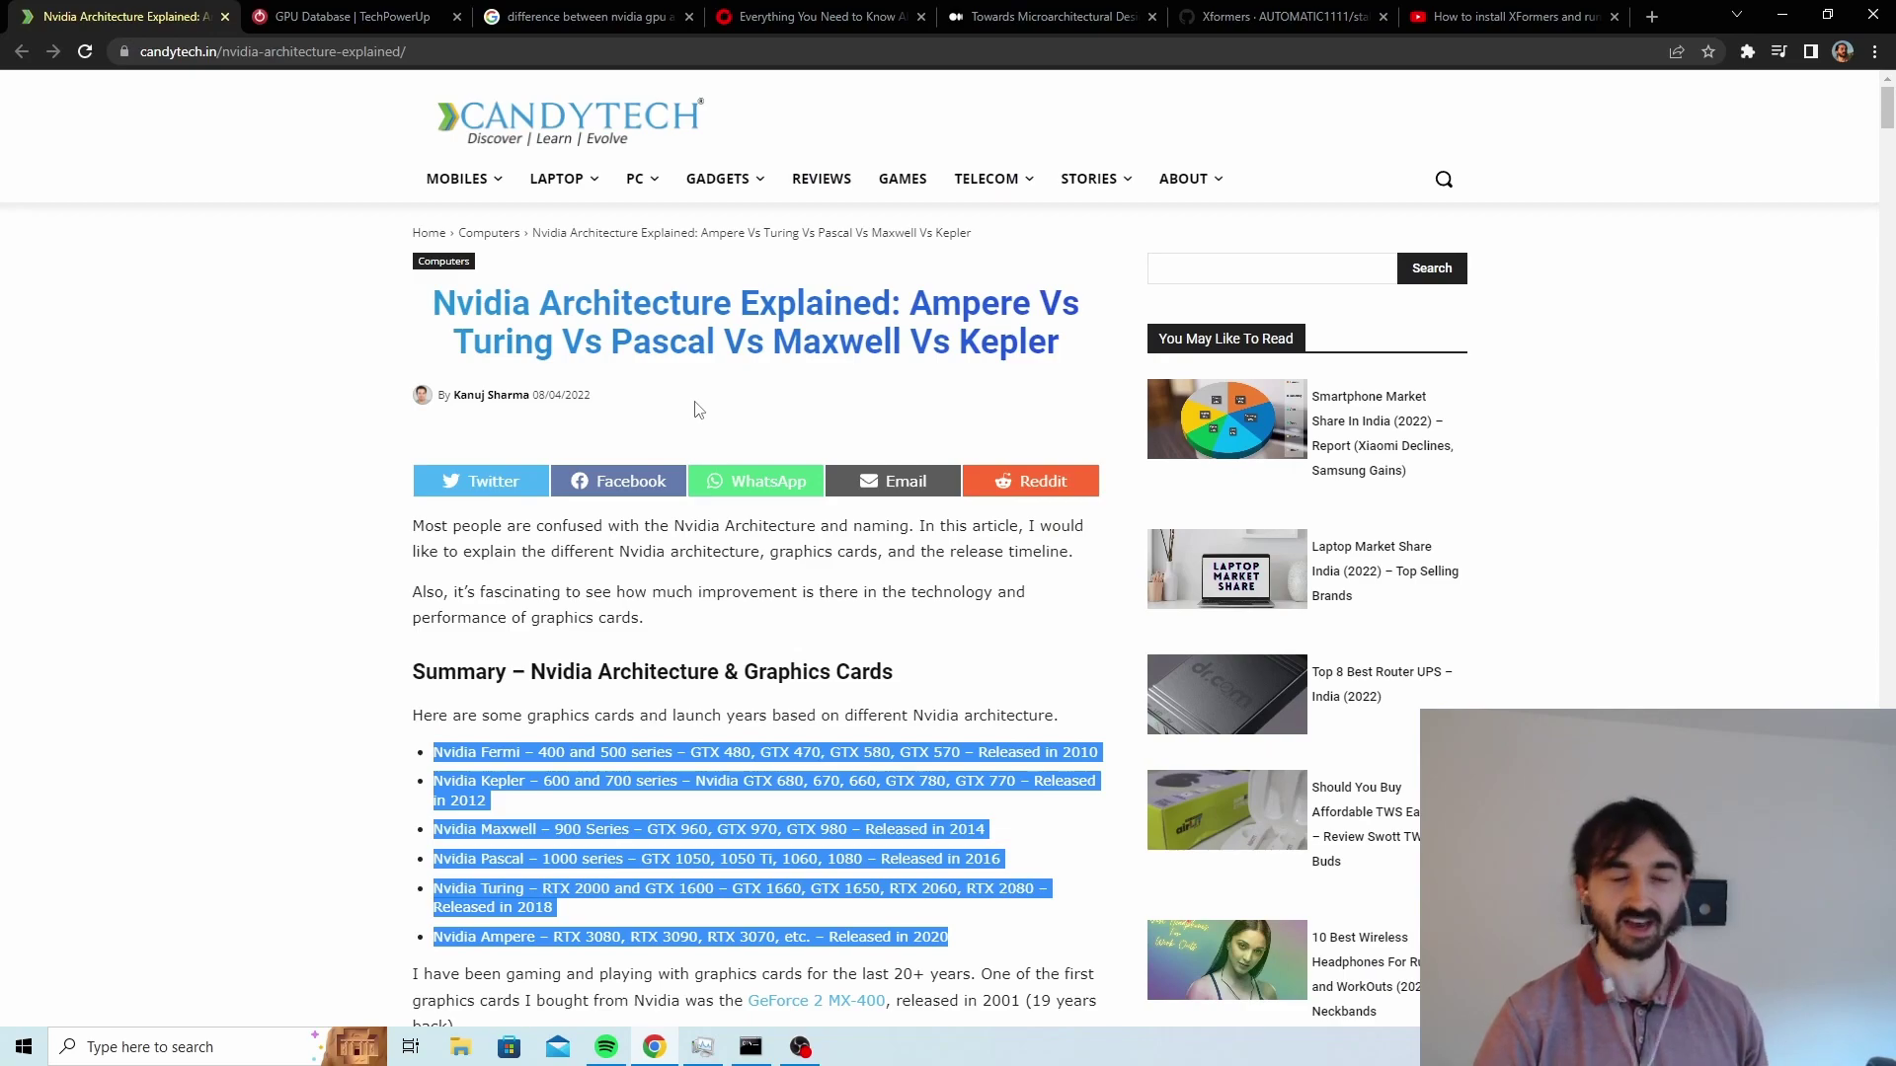
scroll(696, 410, "down", 3)
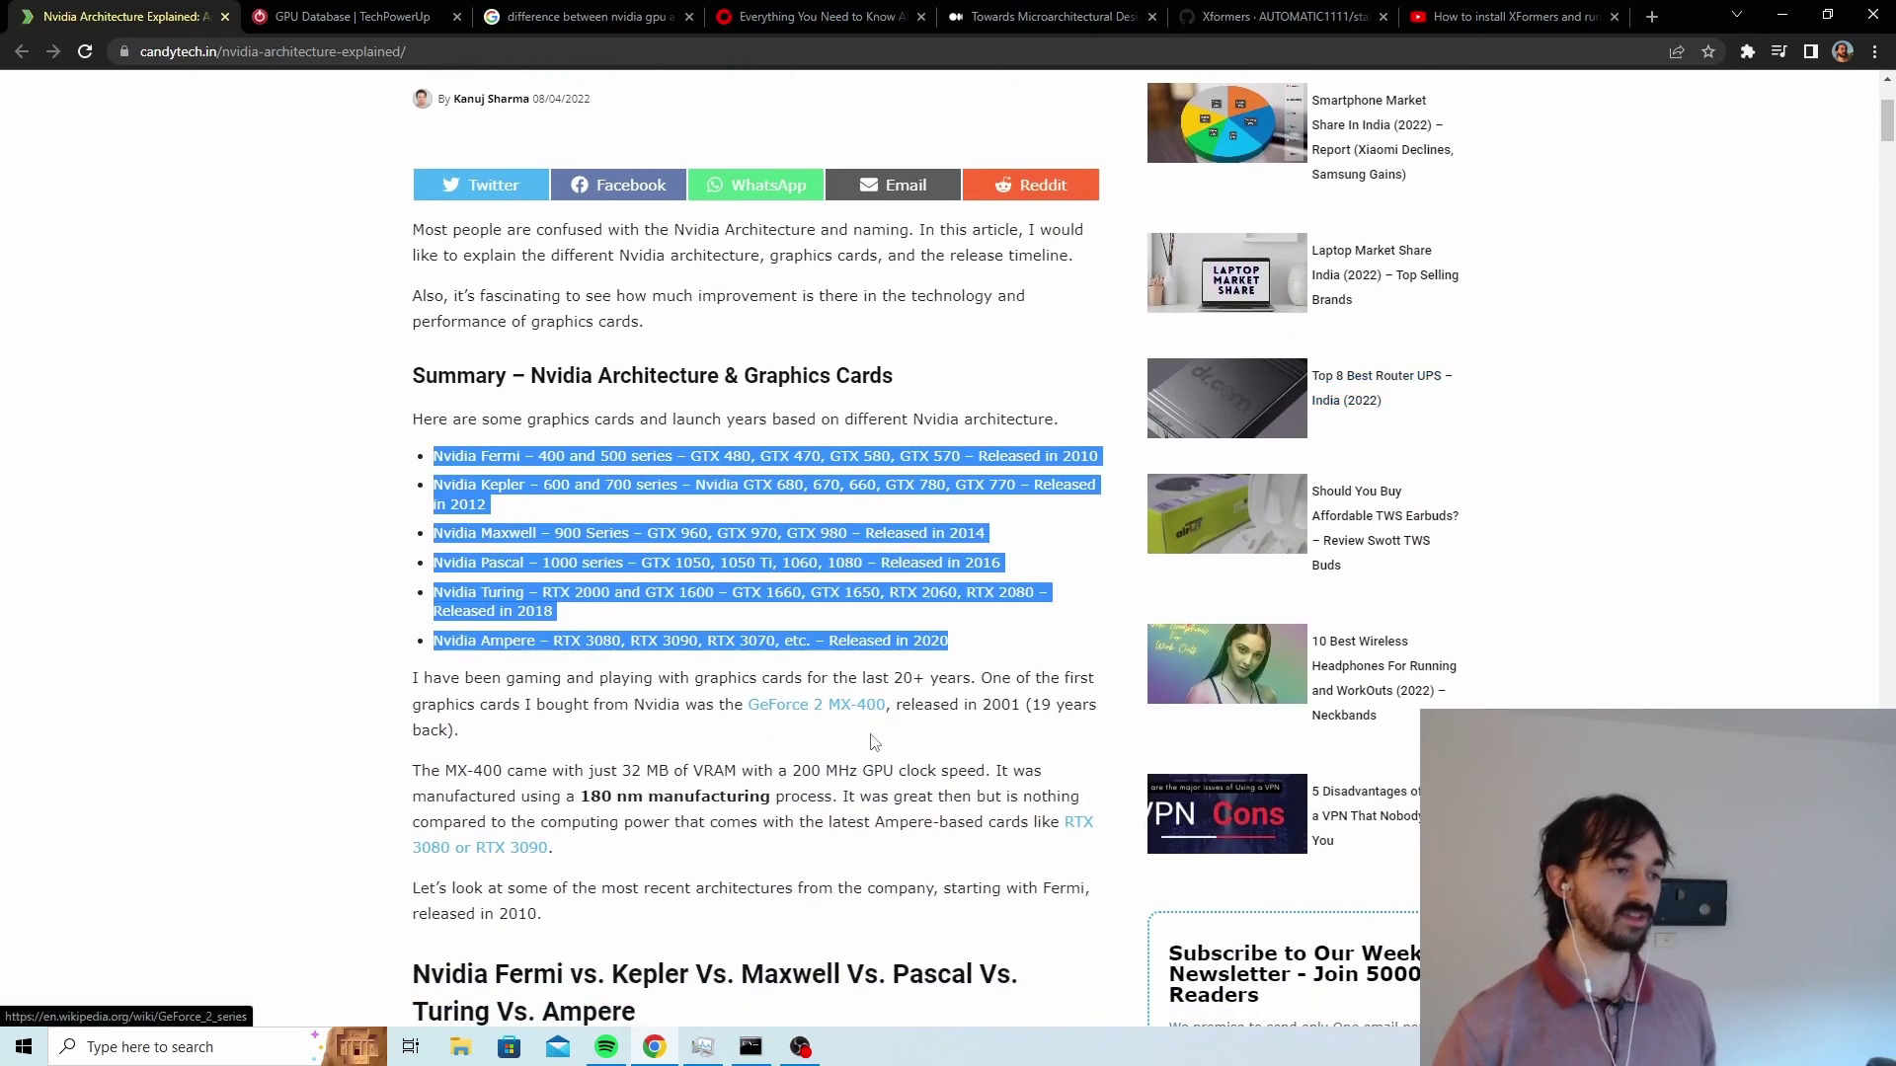
On the GPU Specs Database page, show the Architecture filter choices
left_click(377, 22)
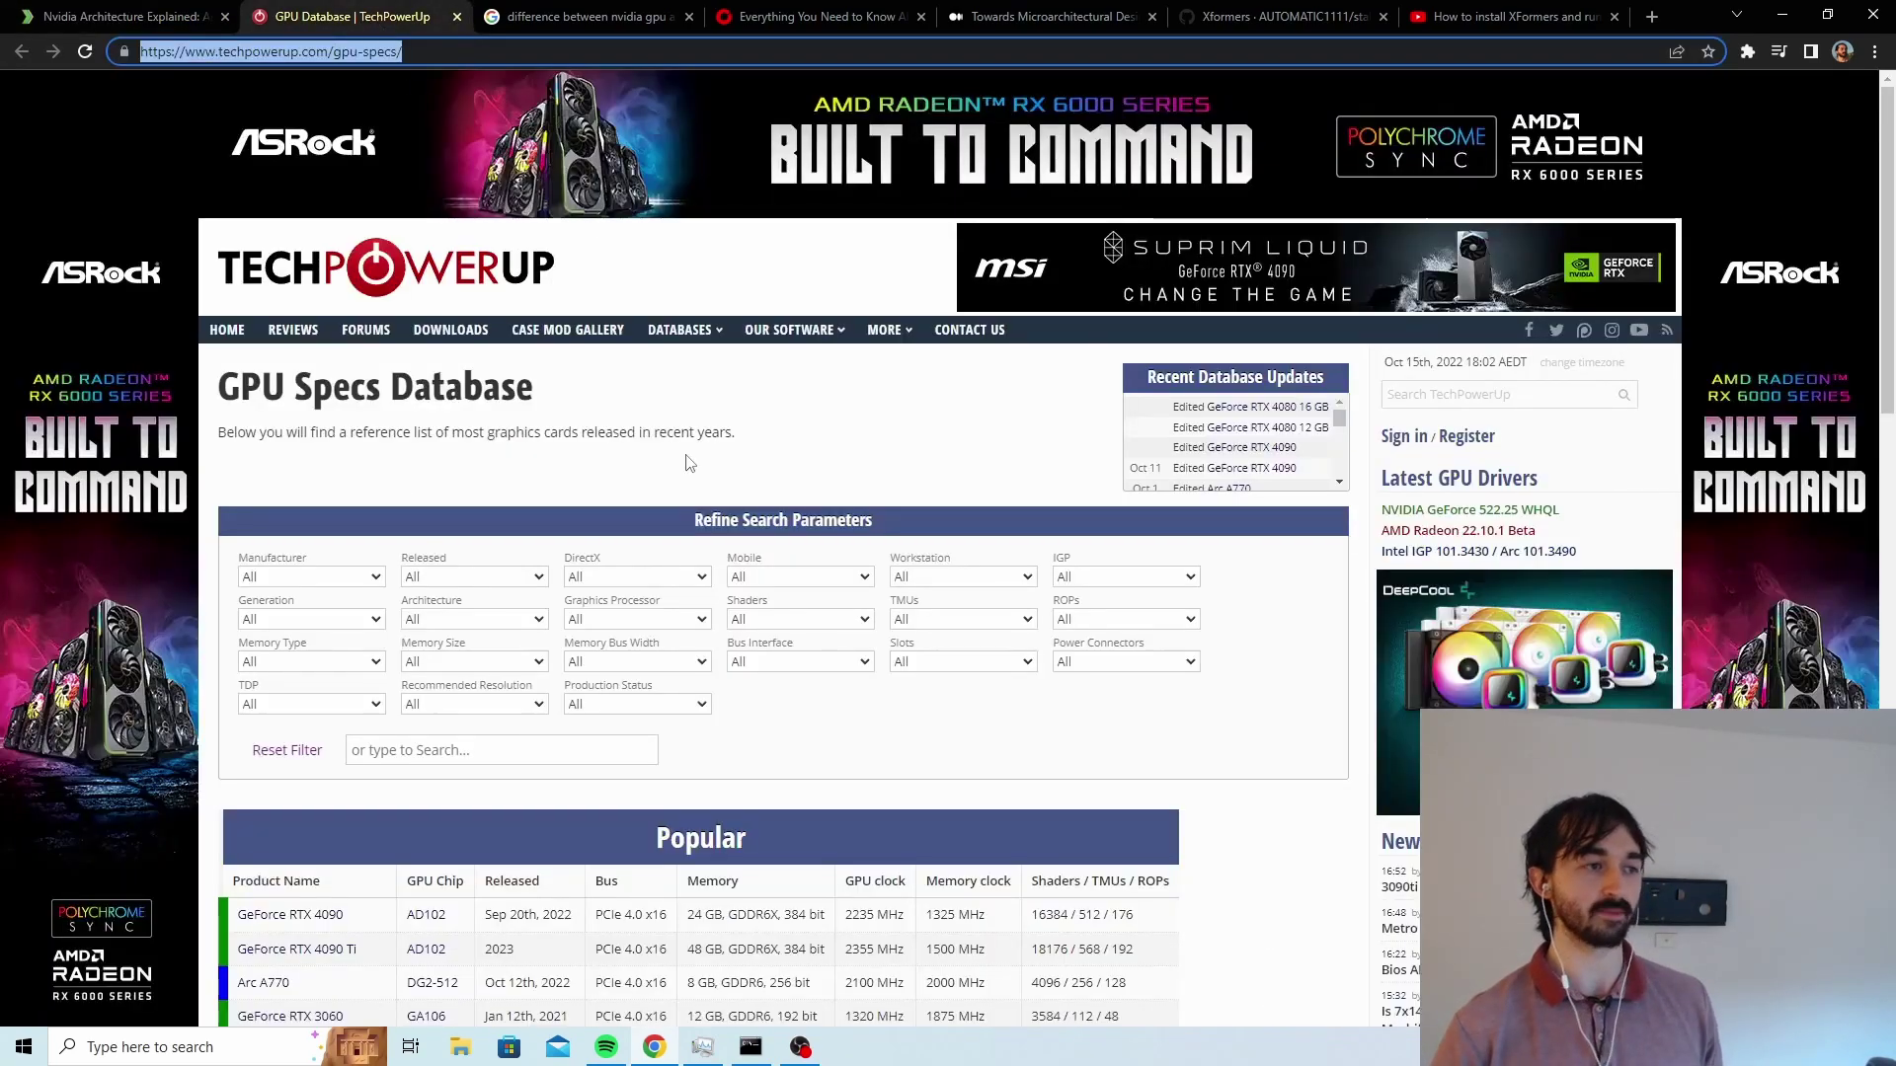
scroll(688, 457, "down", 2)
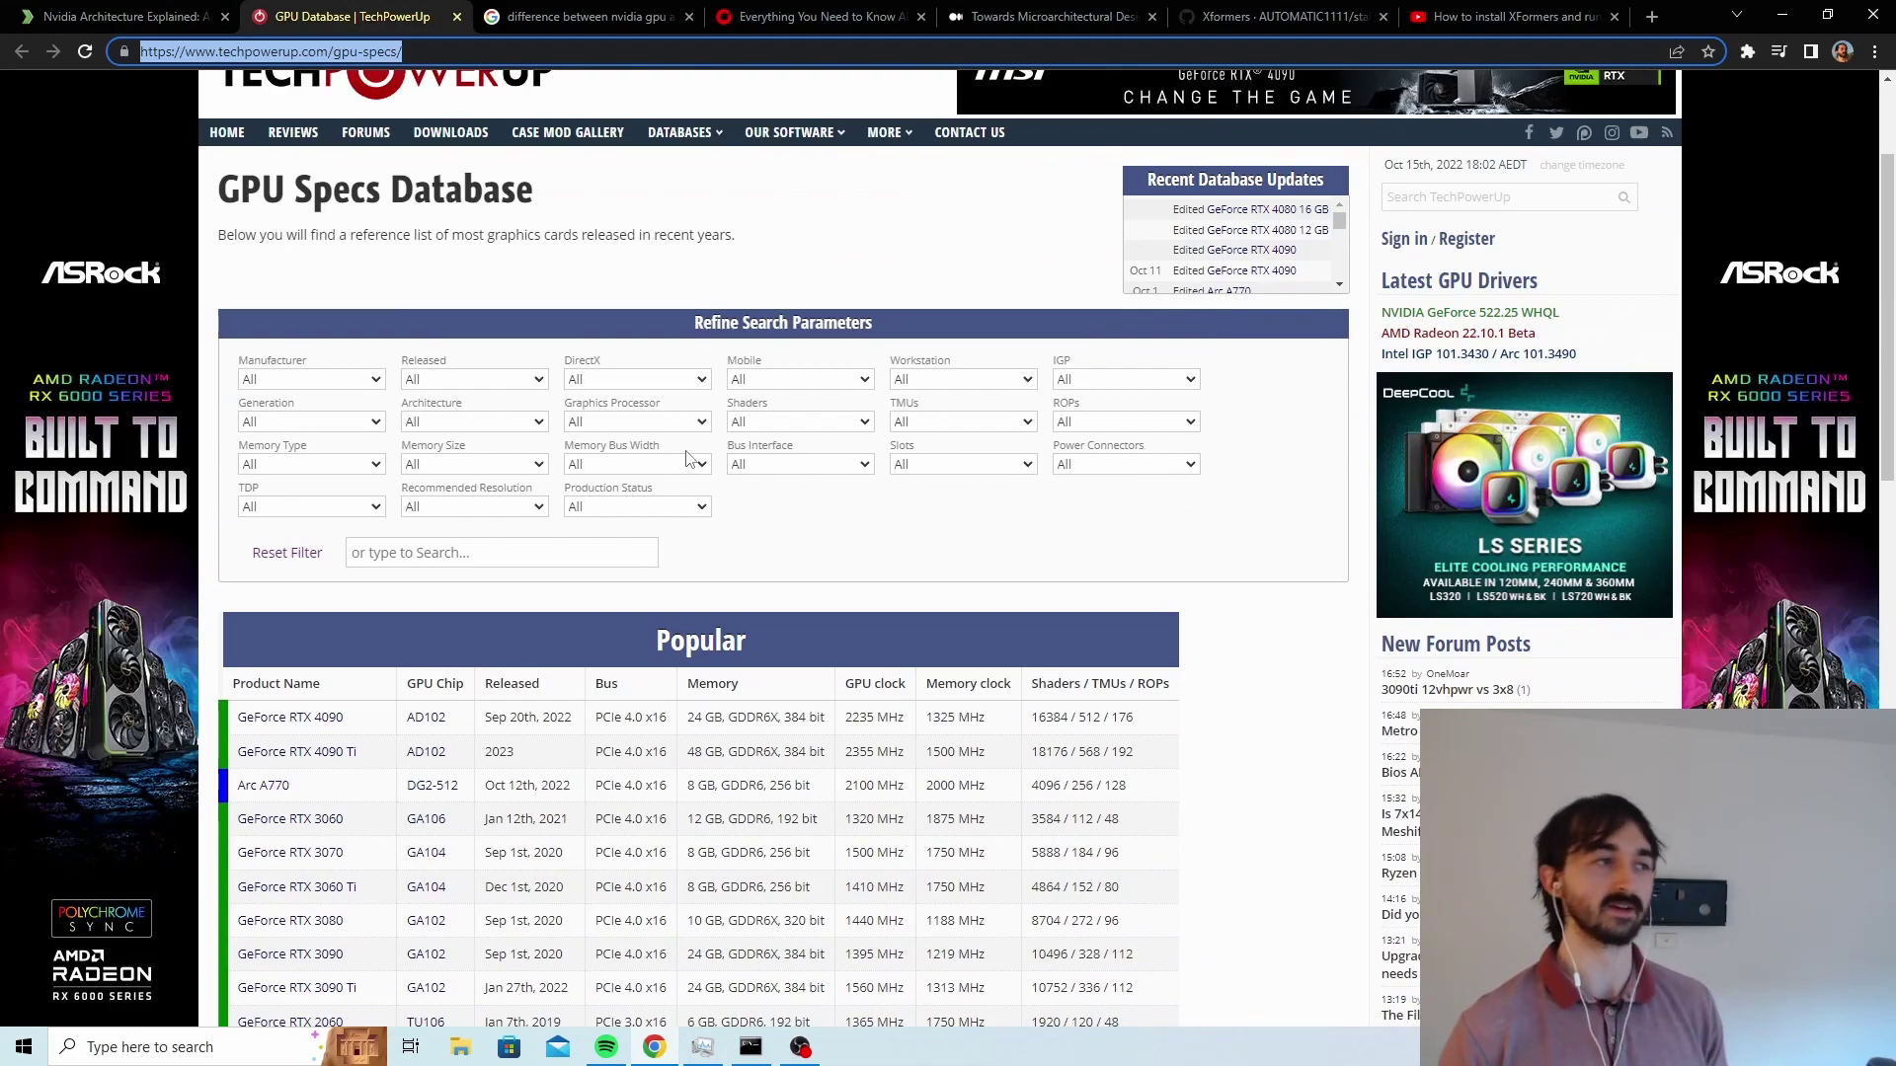
left_click(845, 291)
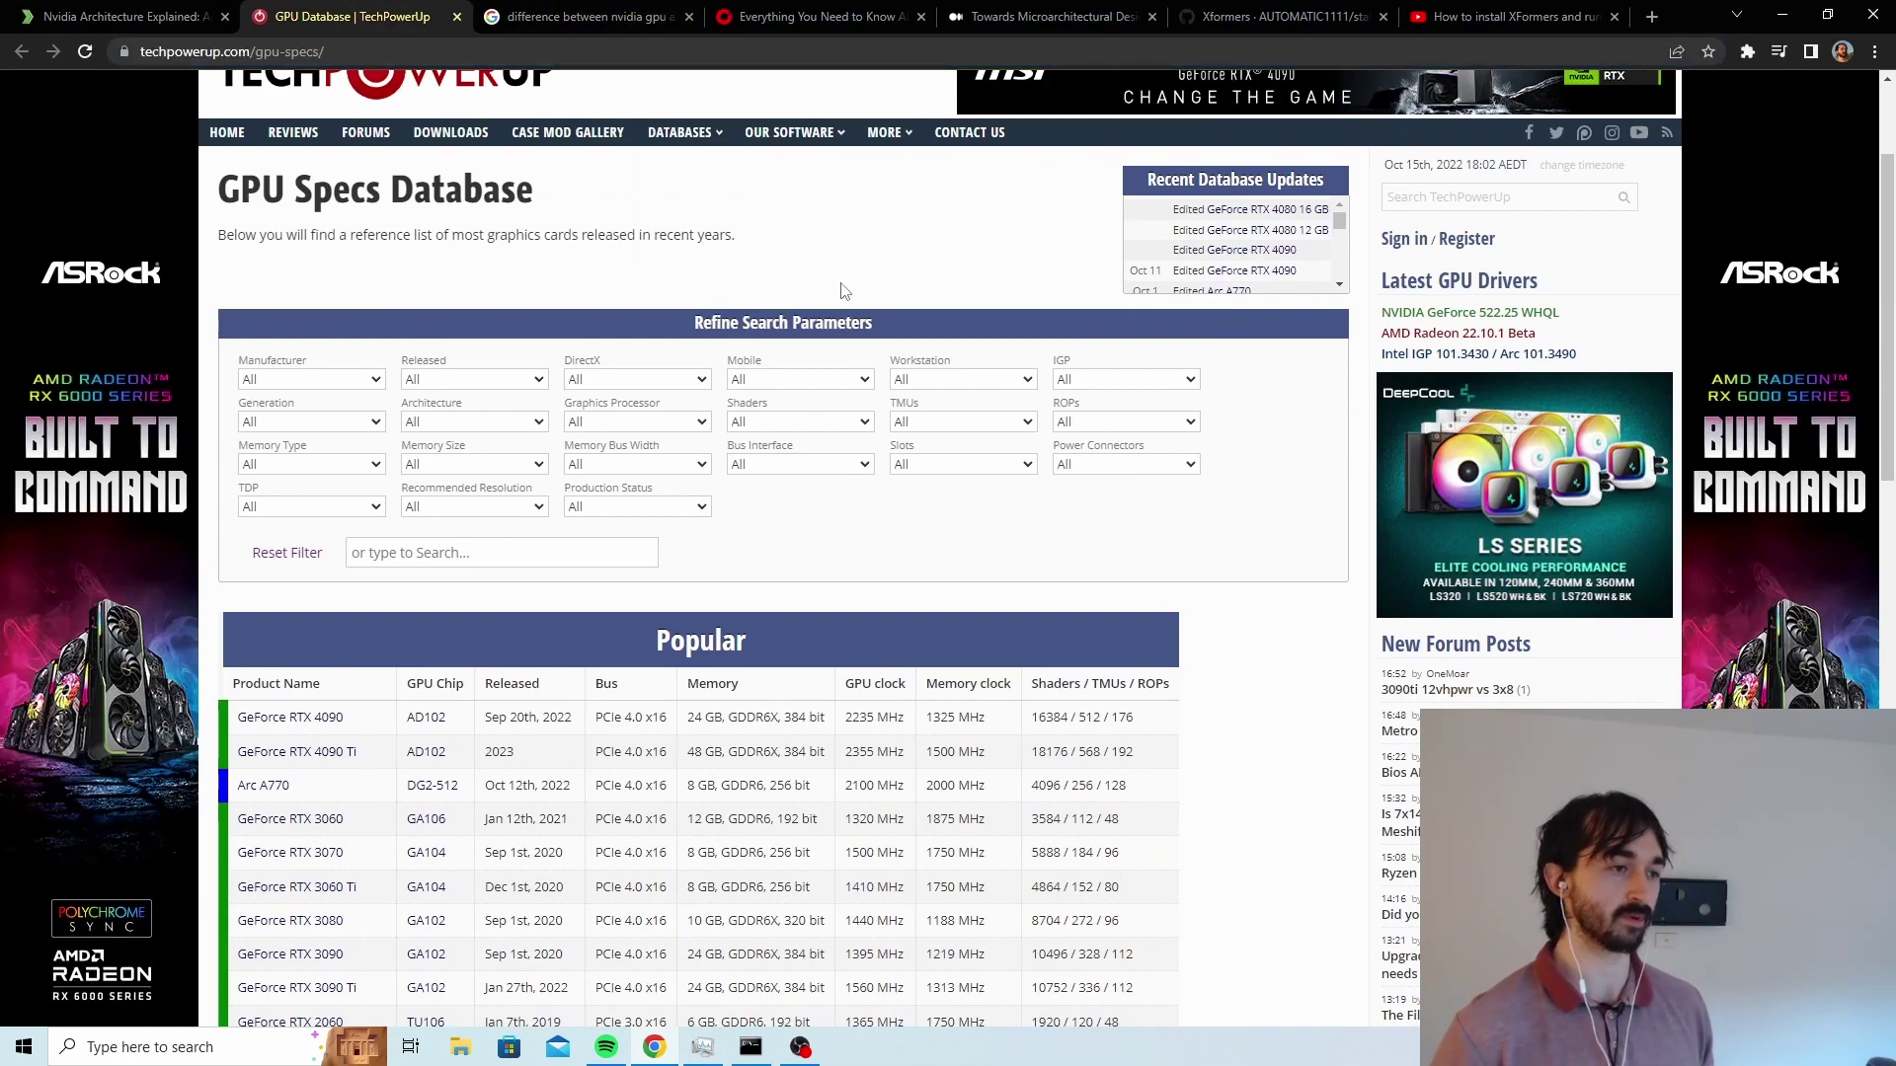
scroll(845, 291, "down", 2)
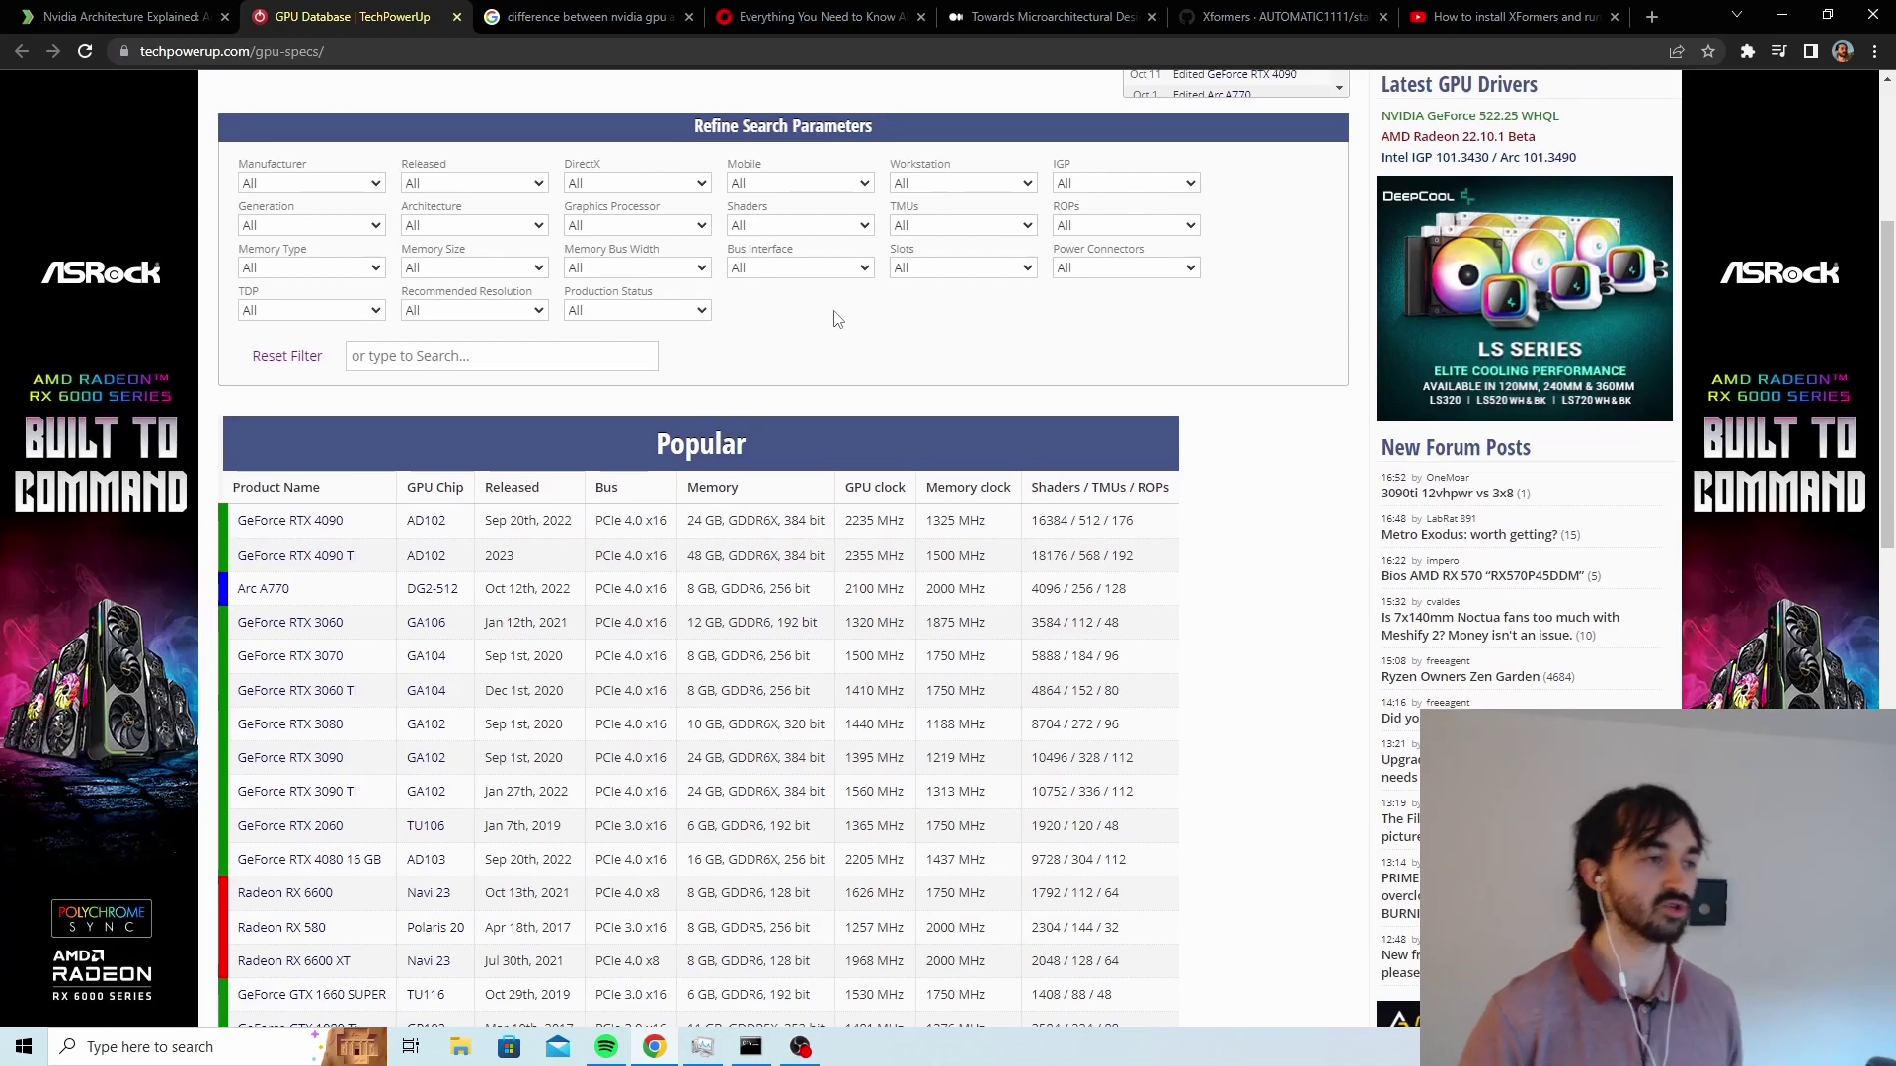
scroll(839, 311, "up", 1)
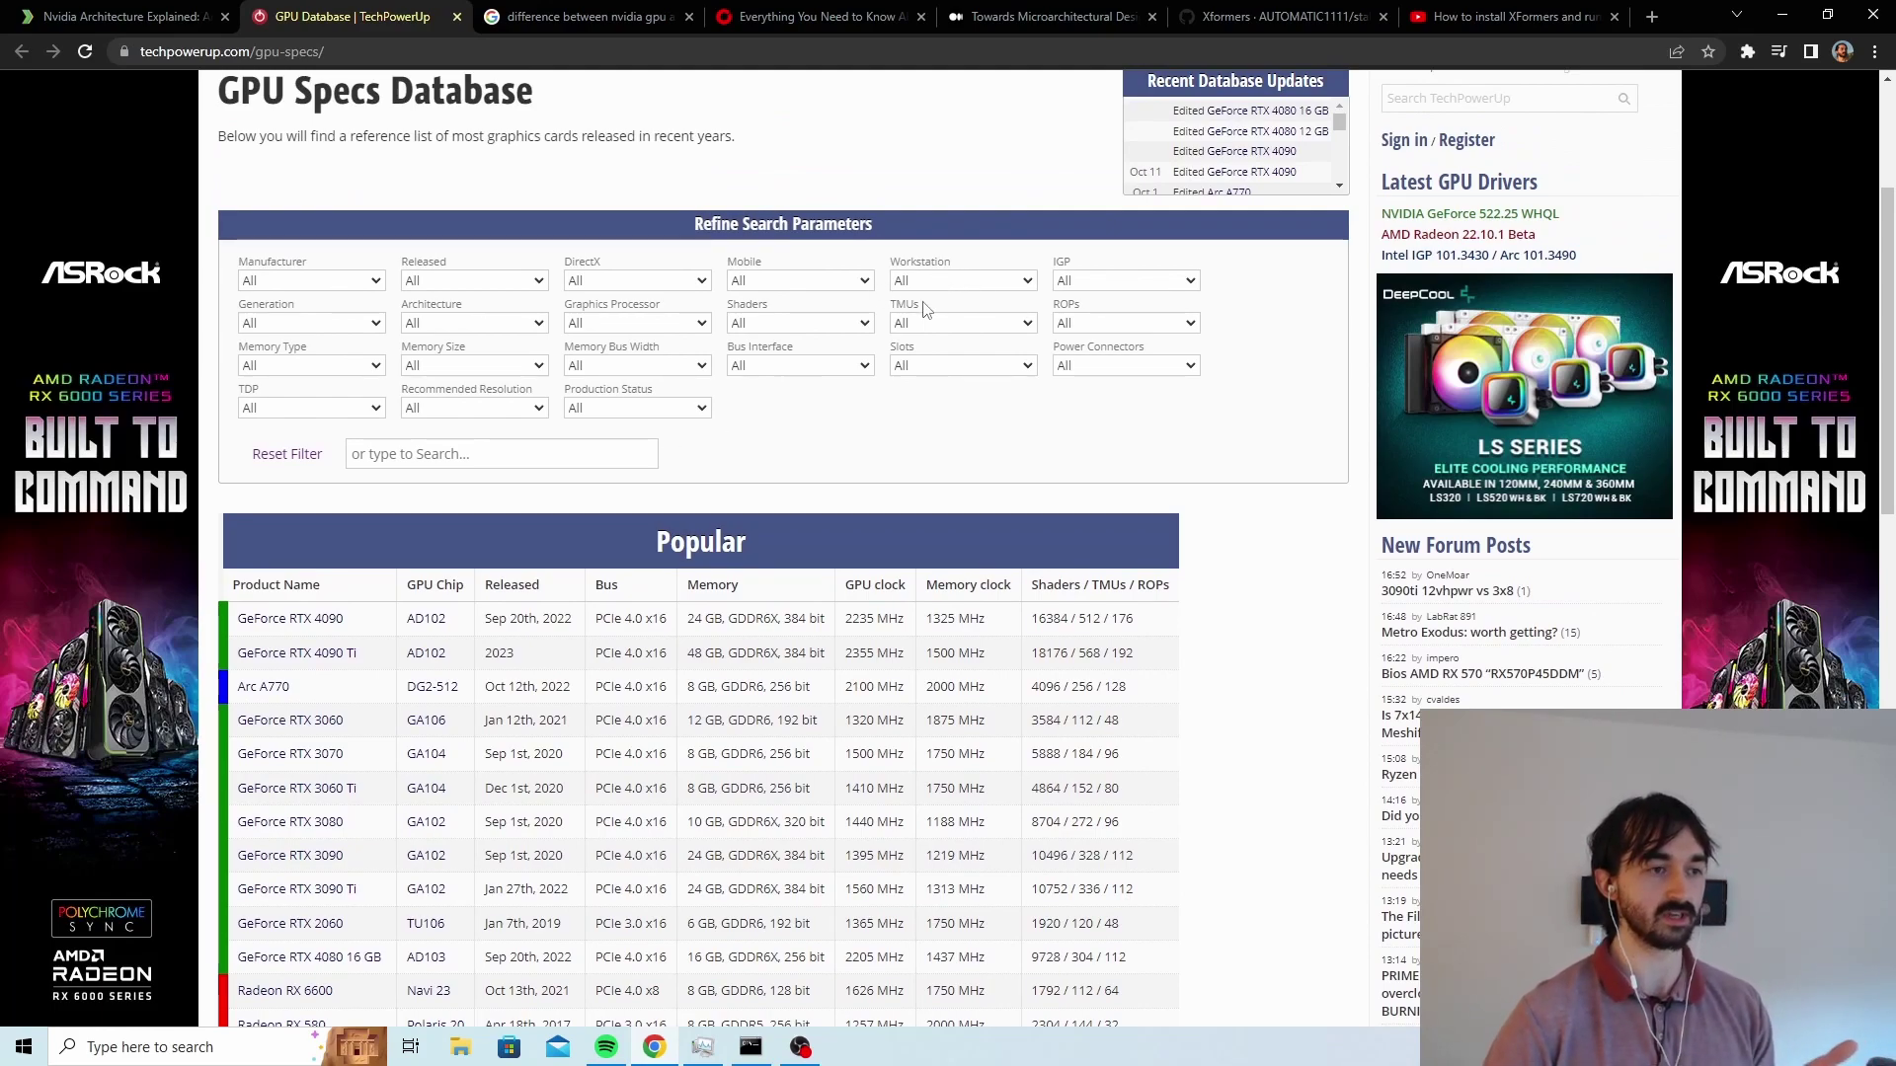
left_click(446, 326)
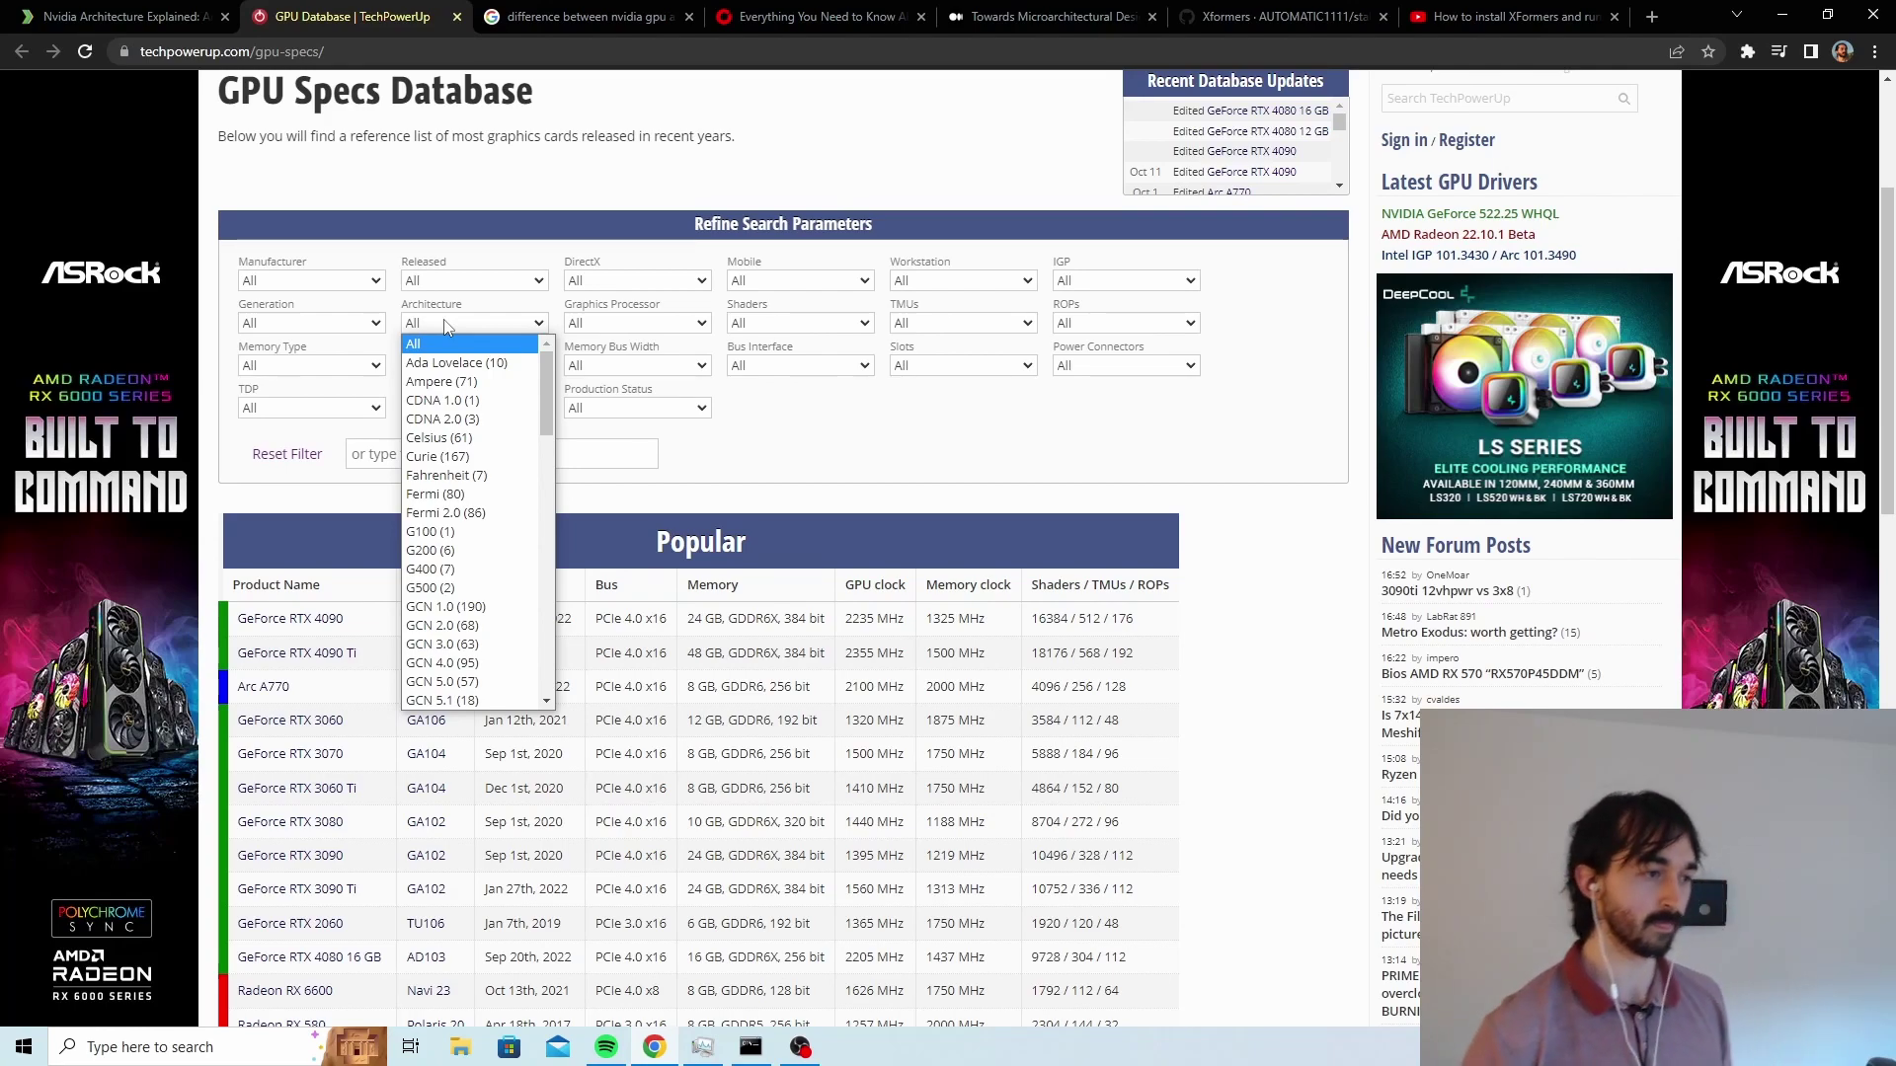
scroll(446, 481, "down", 5)
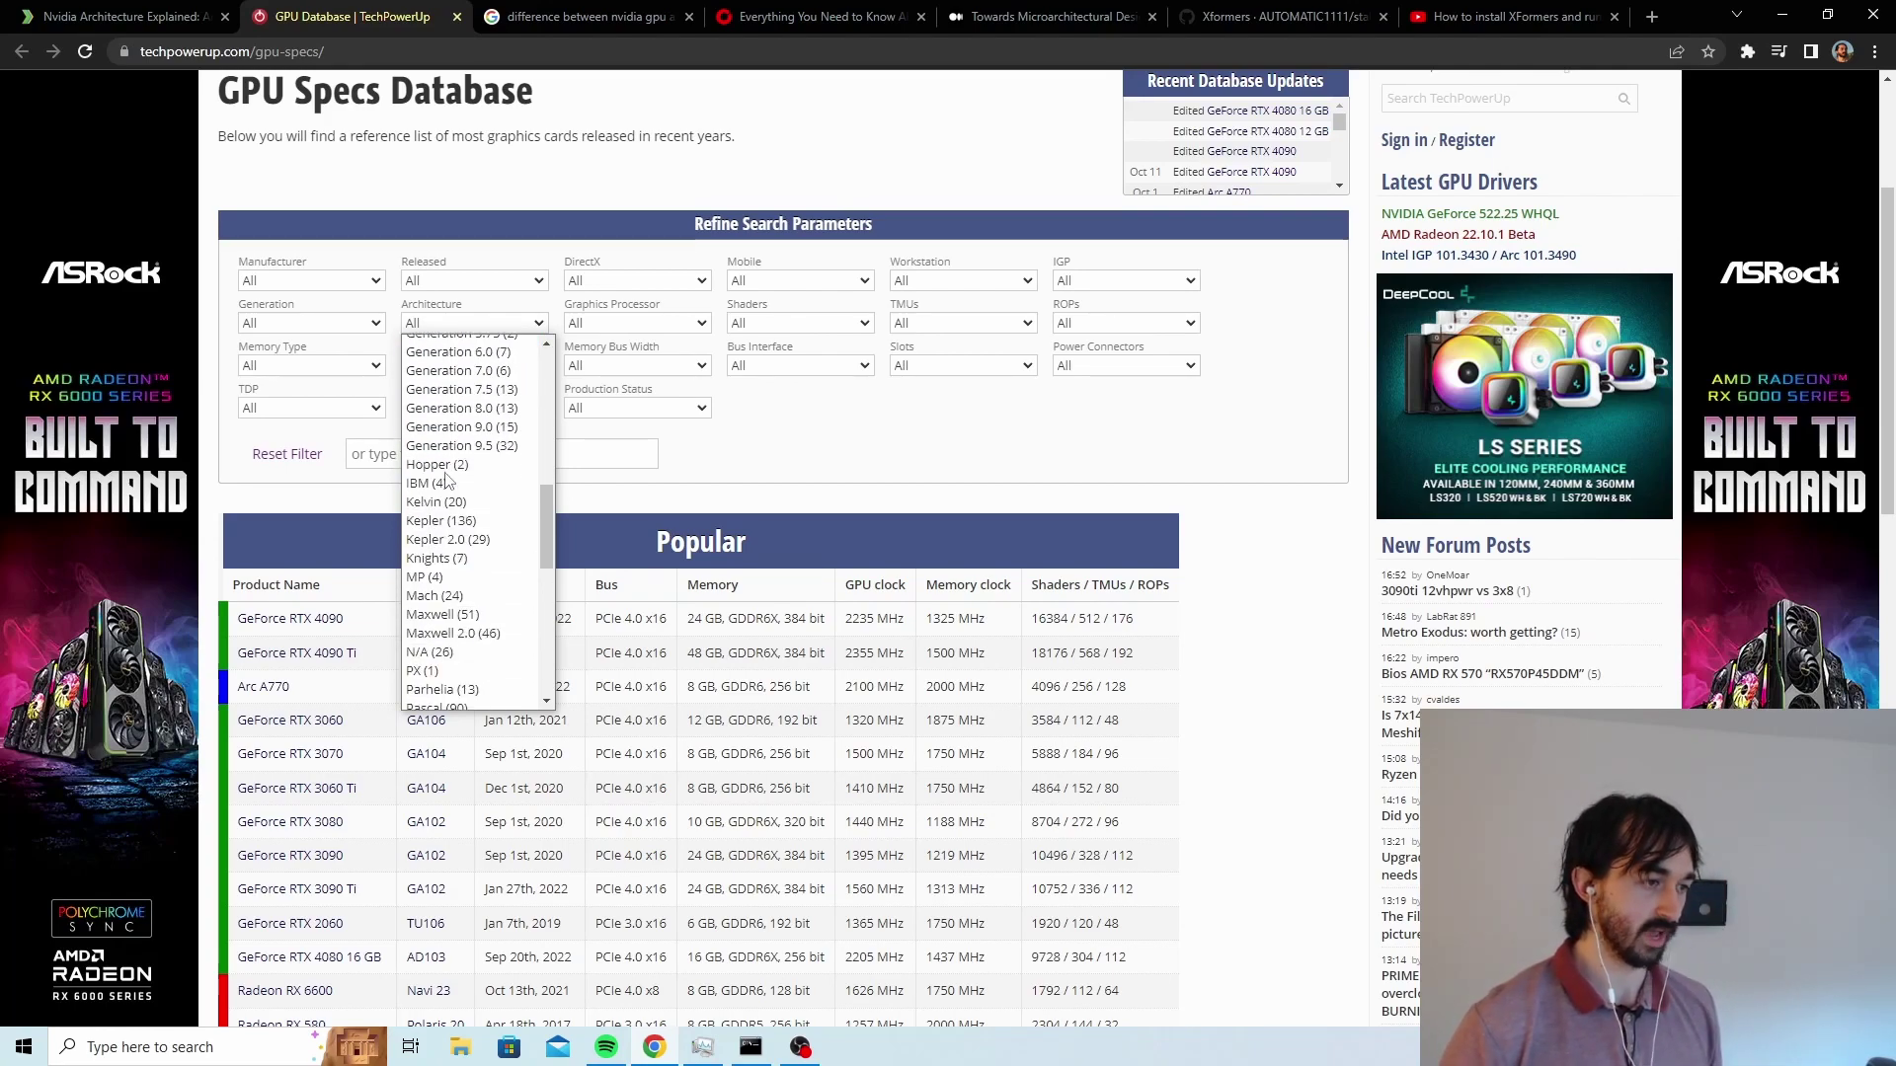
scroll(449, 489, "up", 5)
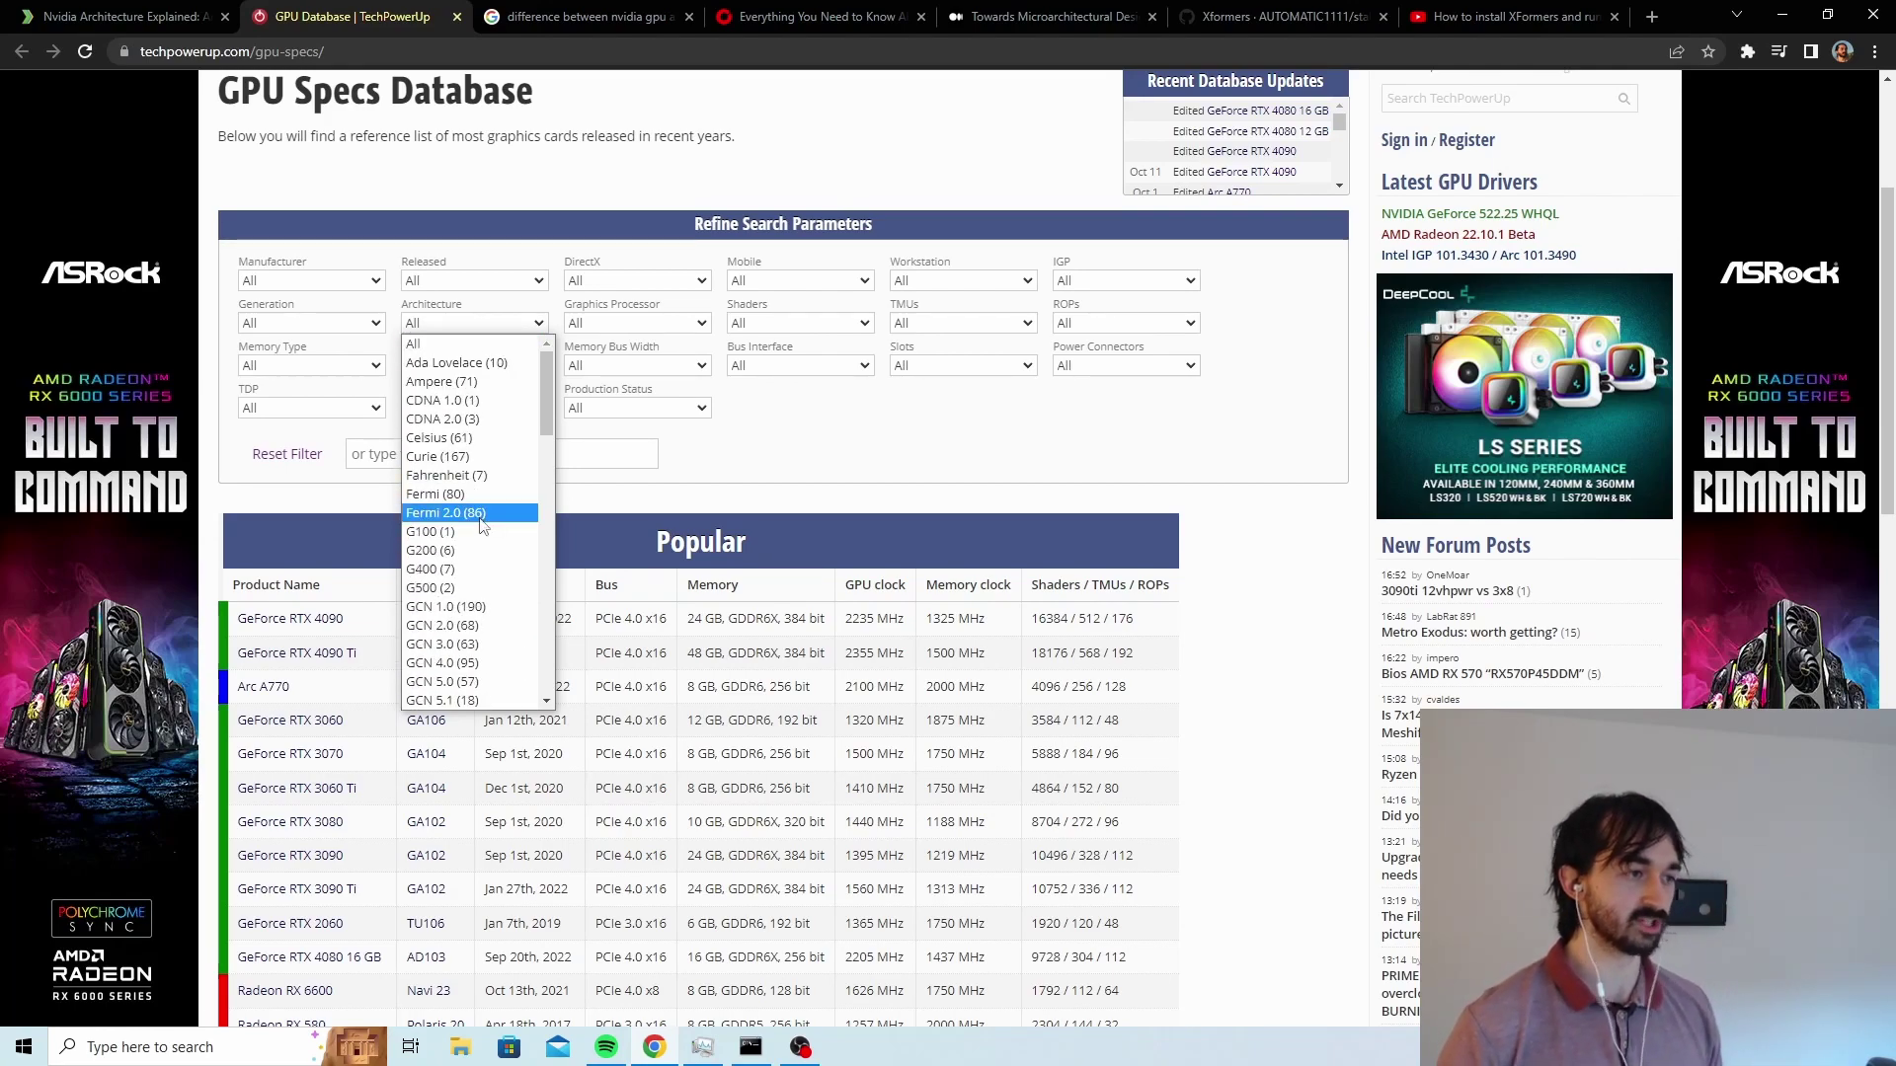
Highlight the Nvidia Turing line in the Candytech summary
left_click(187, 20)
left_click(518, 594)
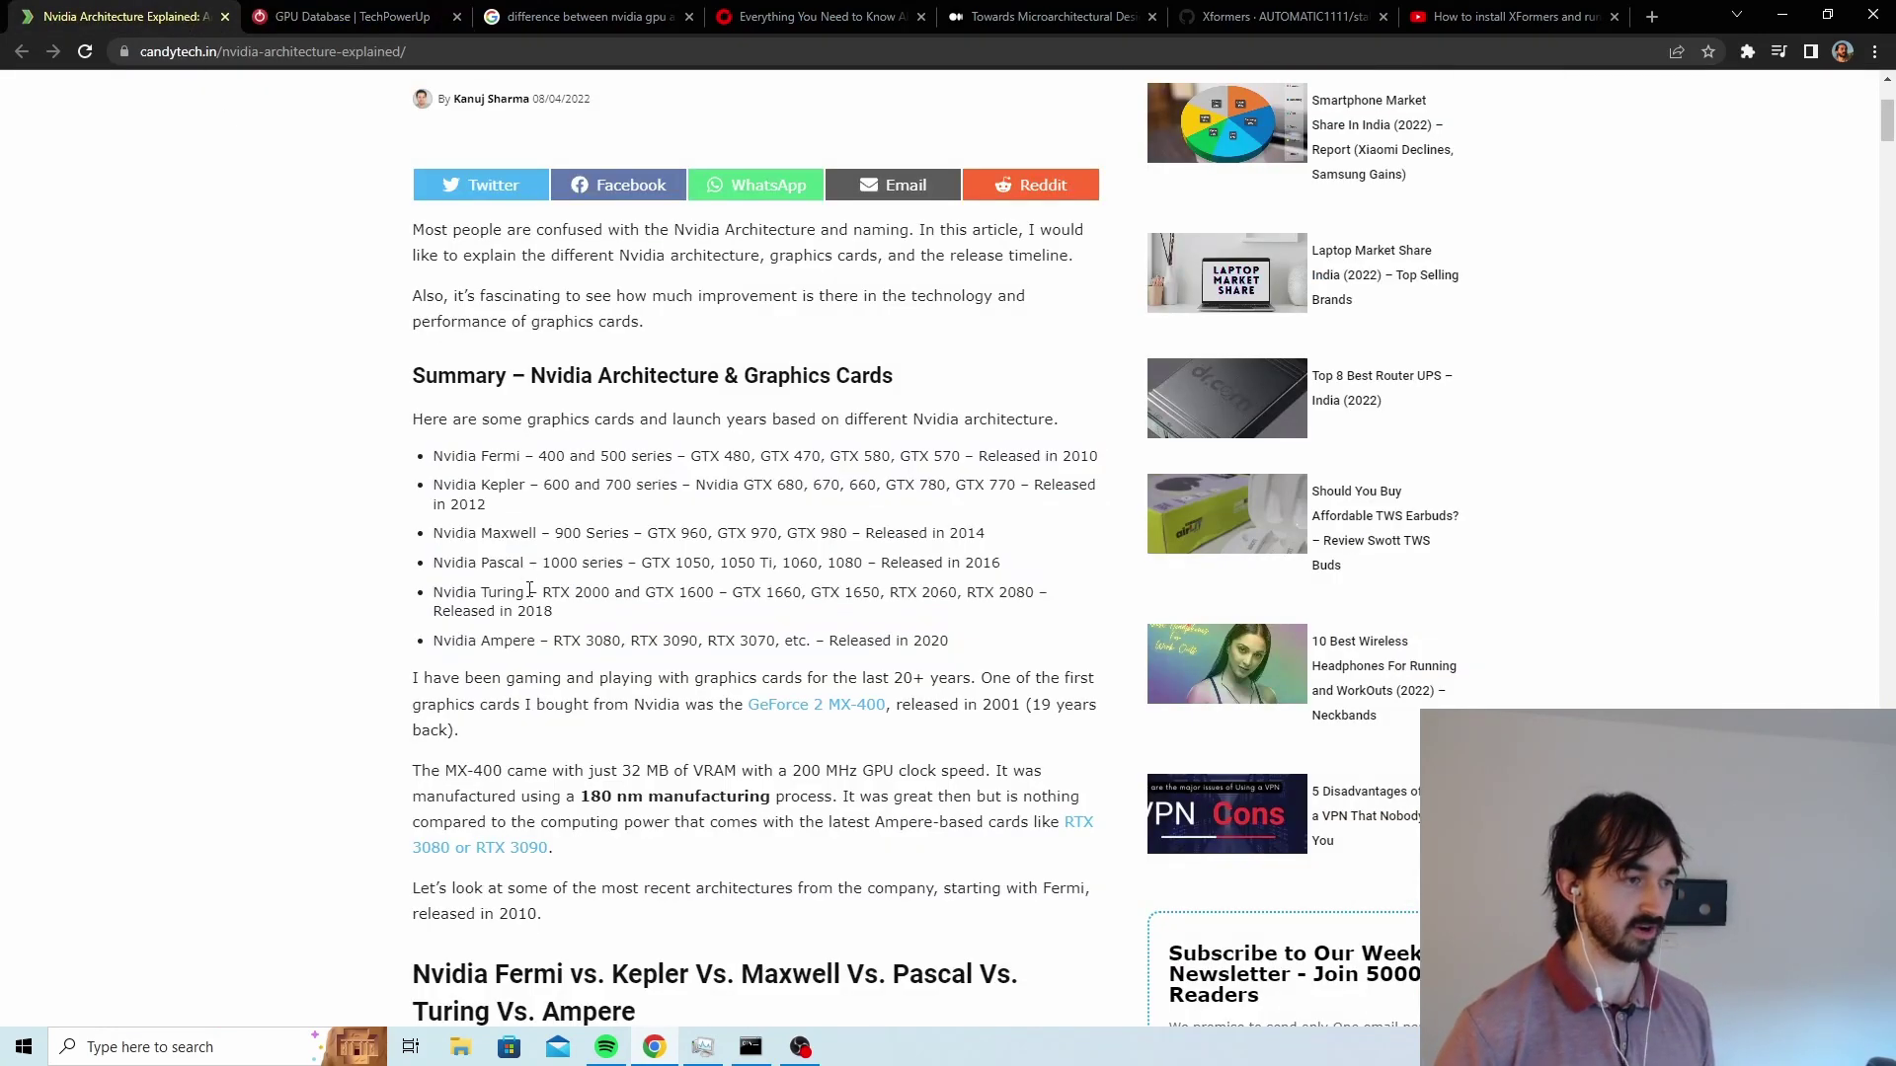
left_click_drag(607, 612, 425, 600)
Reopen the GPU database's Architecture filter list and scroll toward Turing
left_click(352, 17)
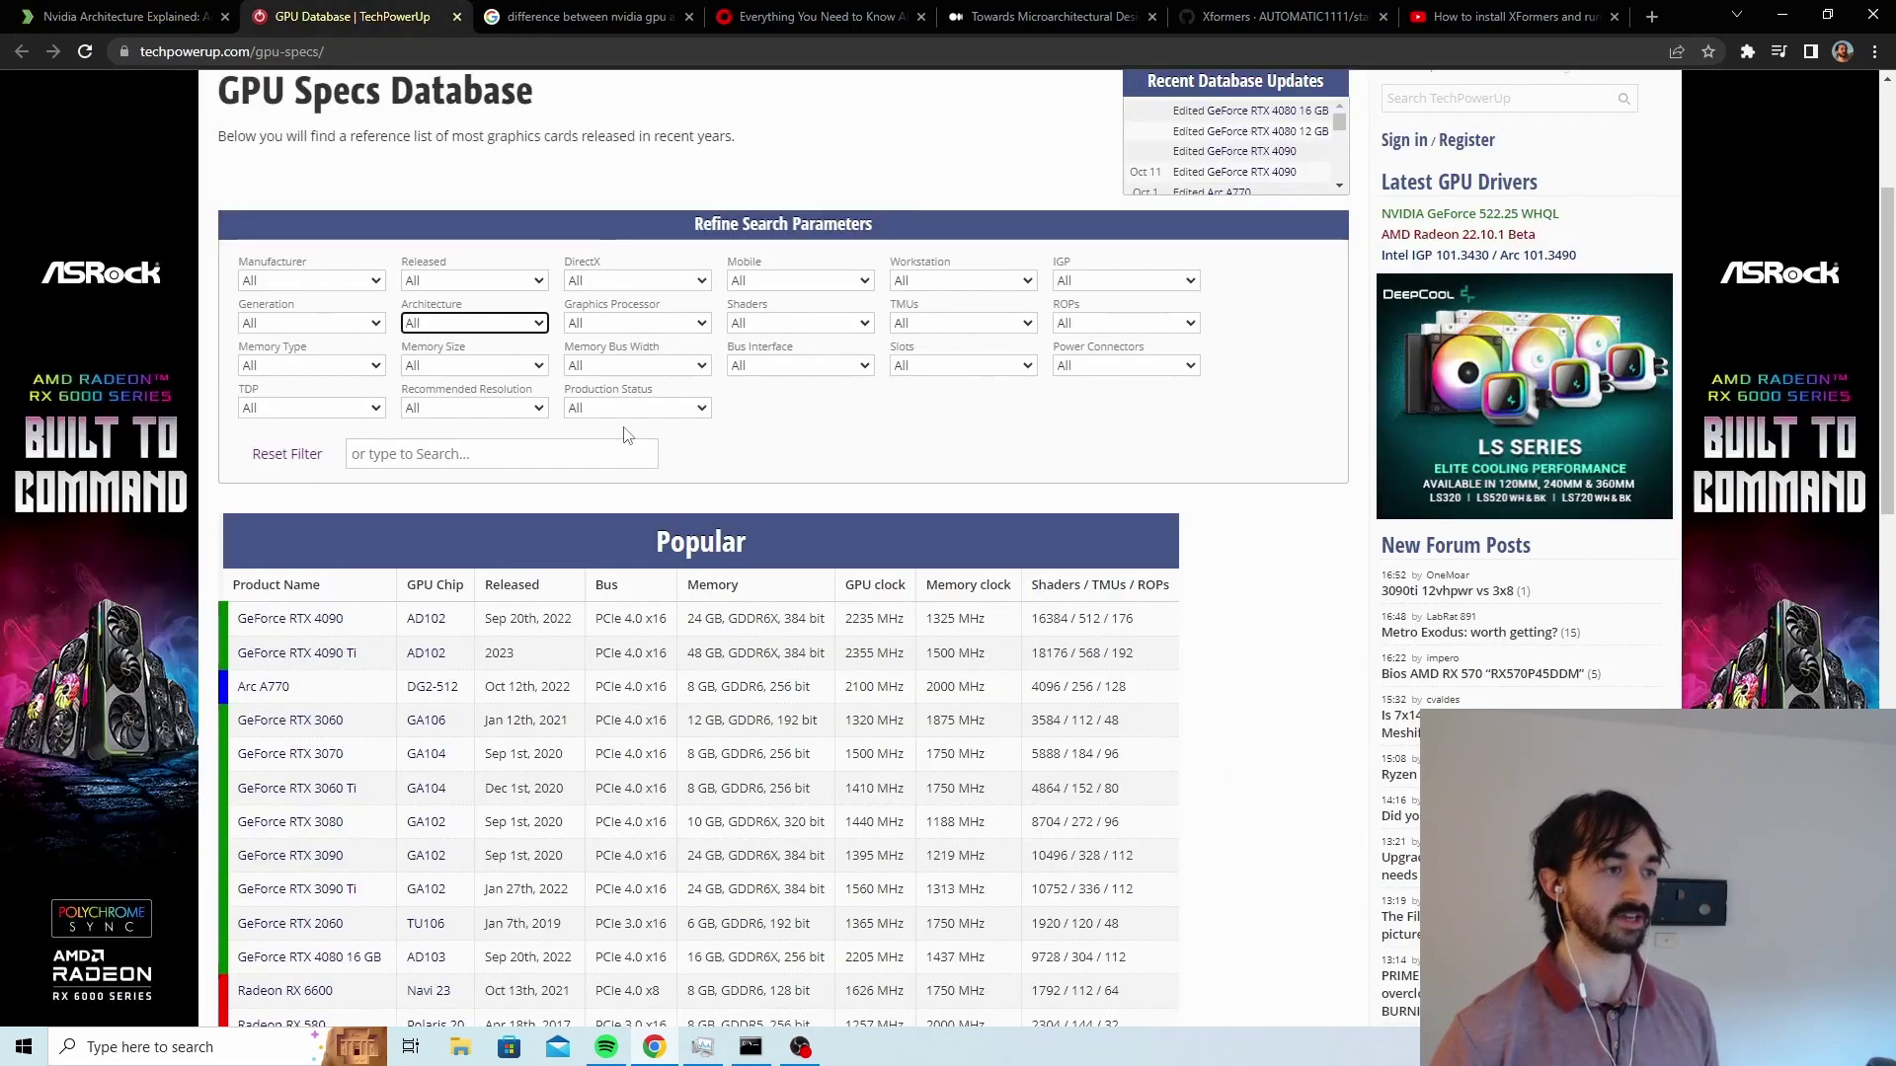
left_click(468, 330)
scroll(495, 525, "down", 15)
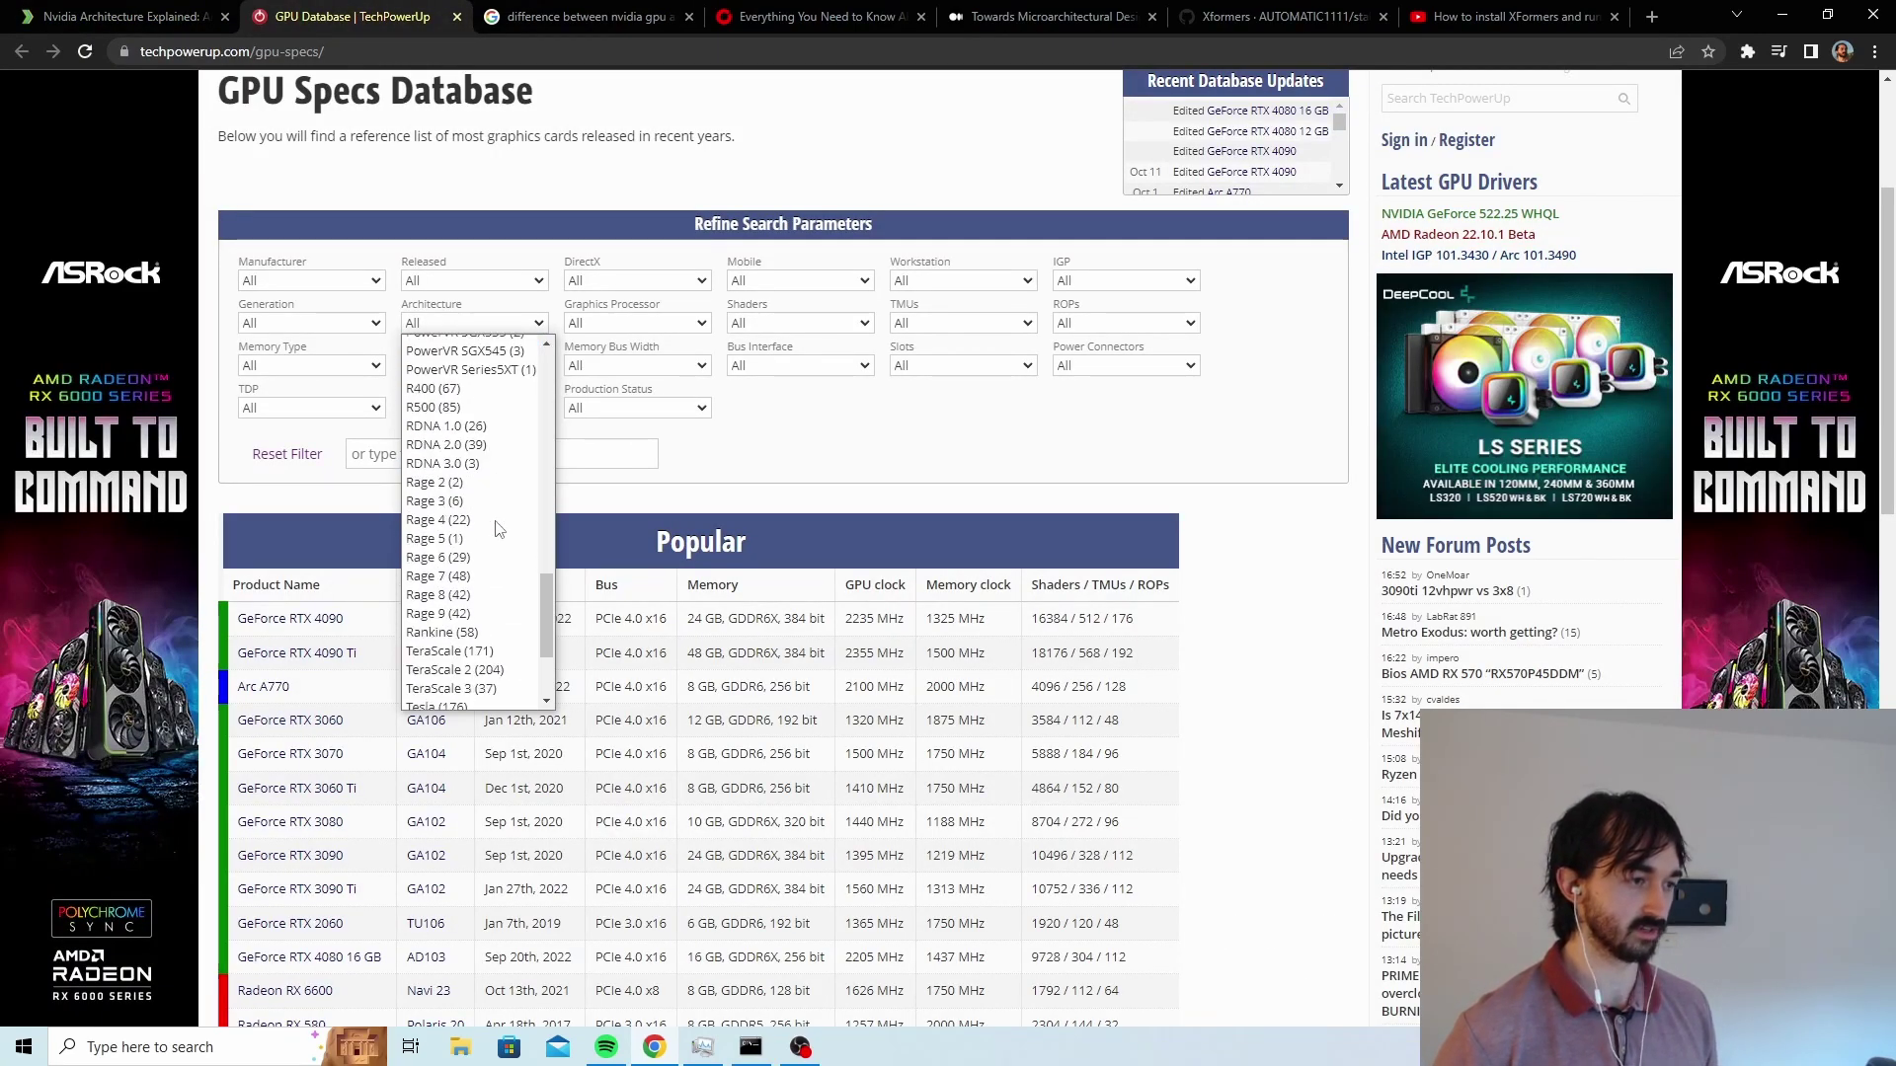
left_click(119, 17)
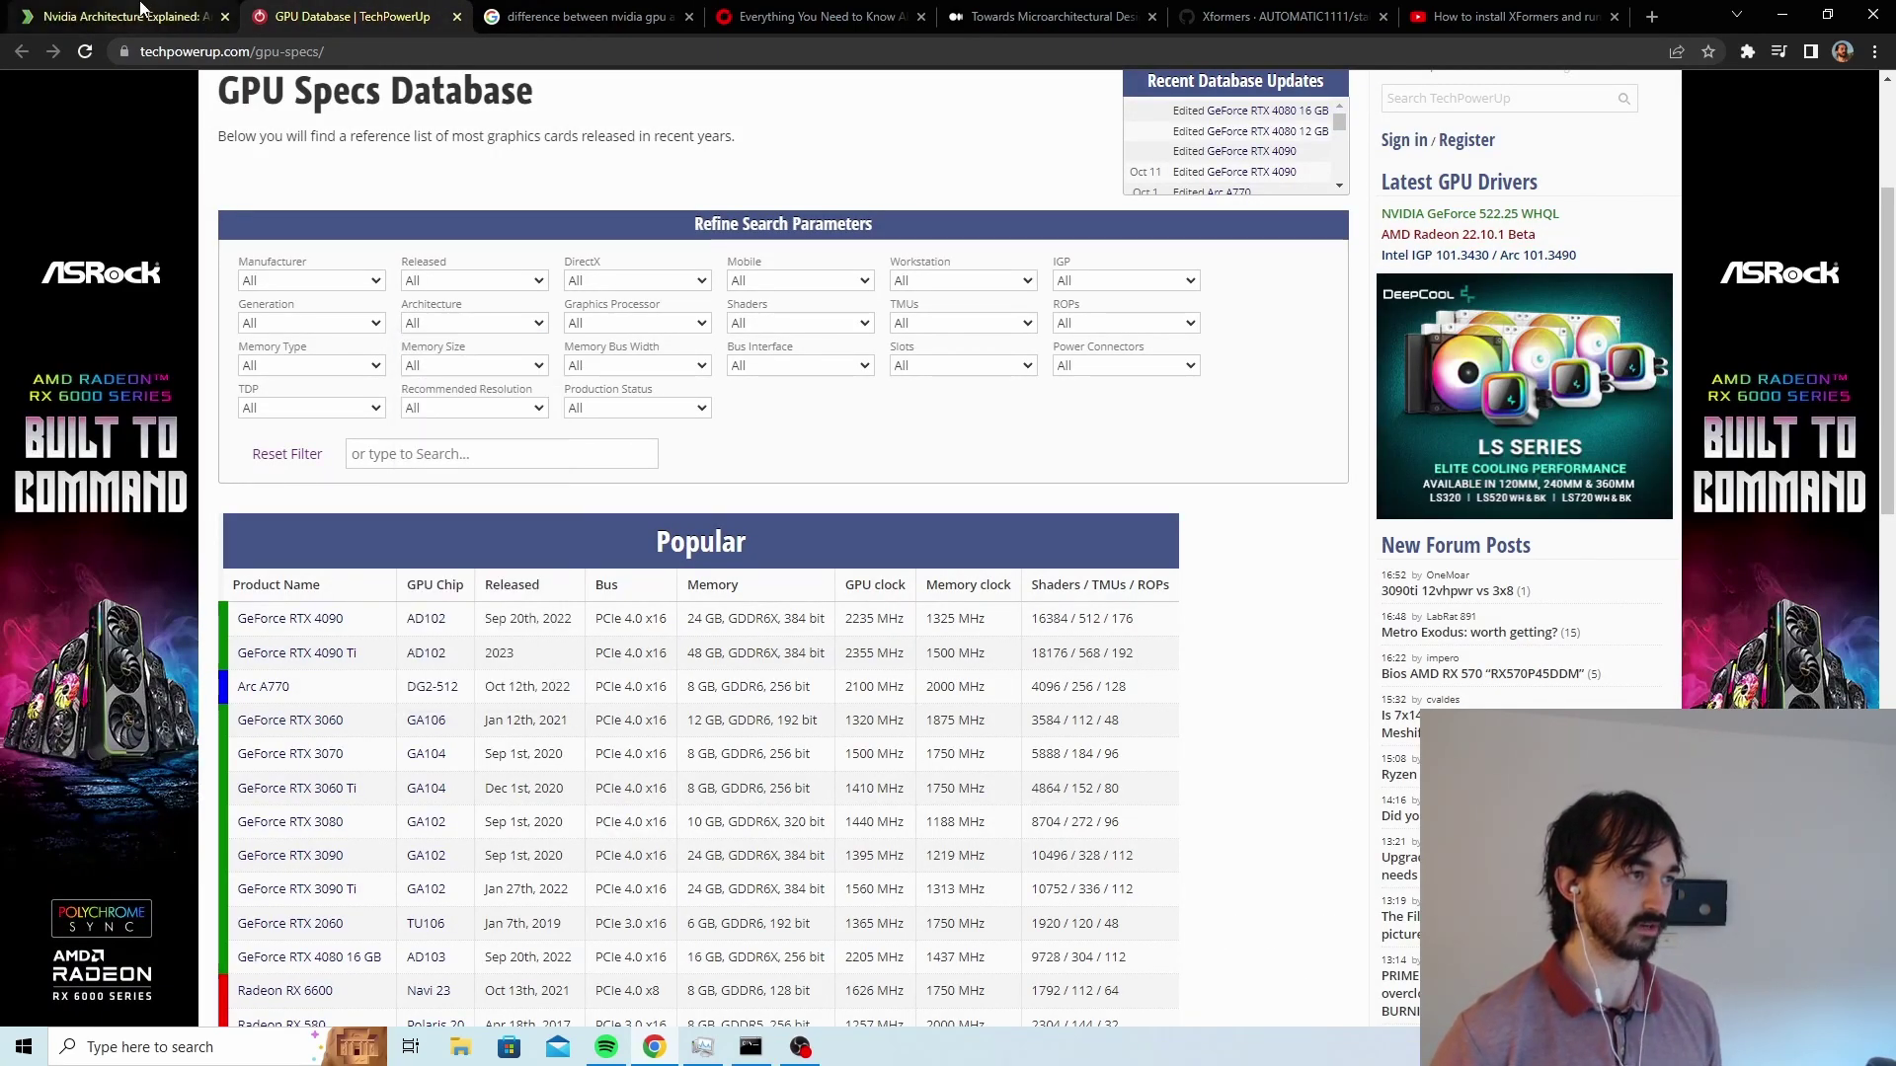
left_click(119, 17)
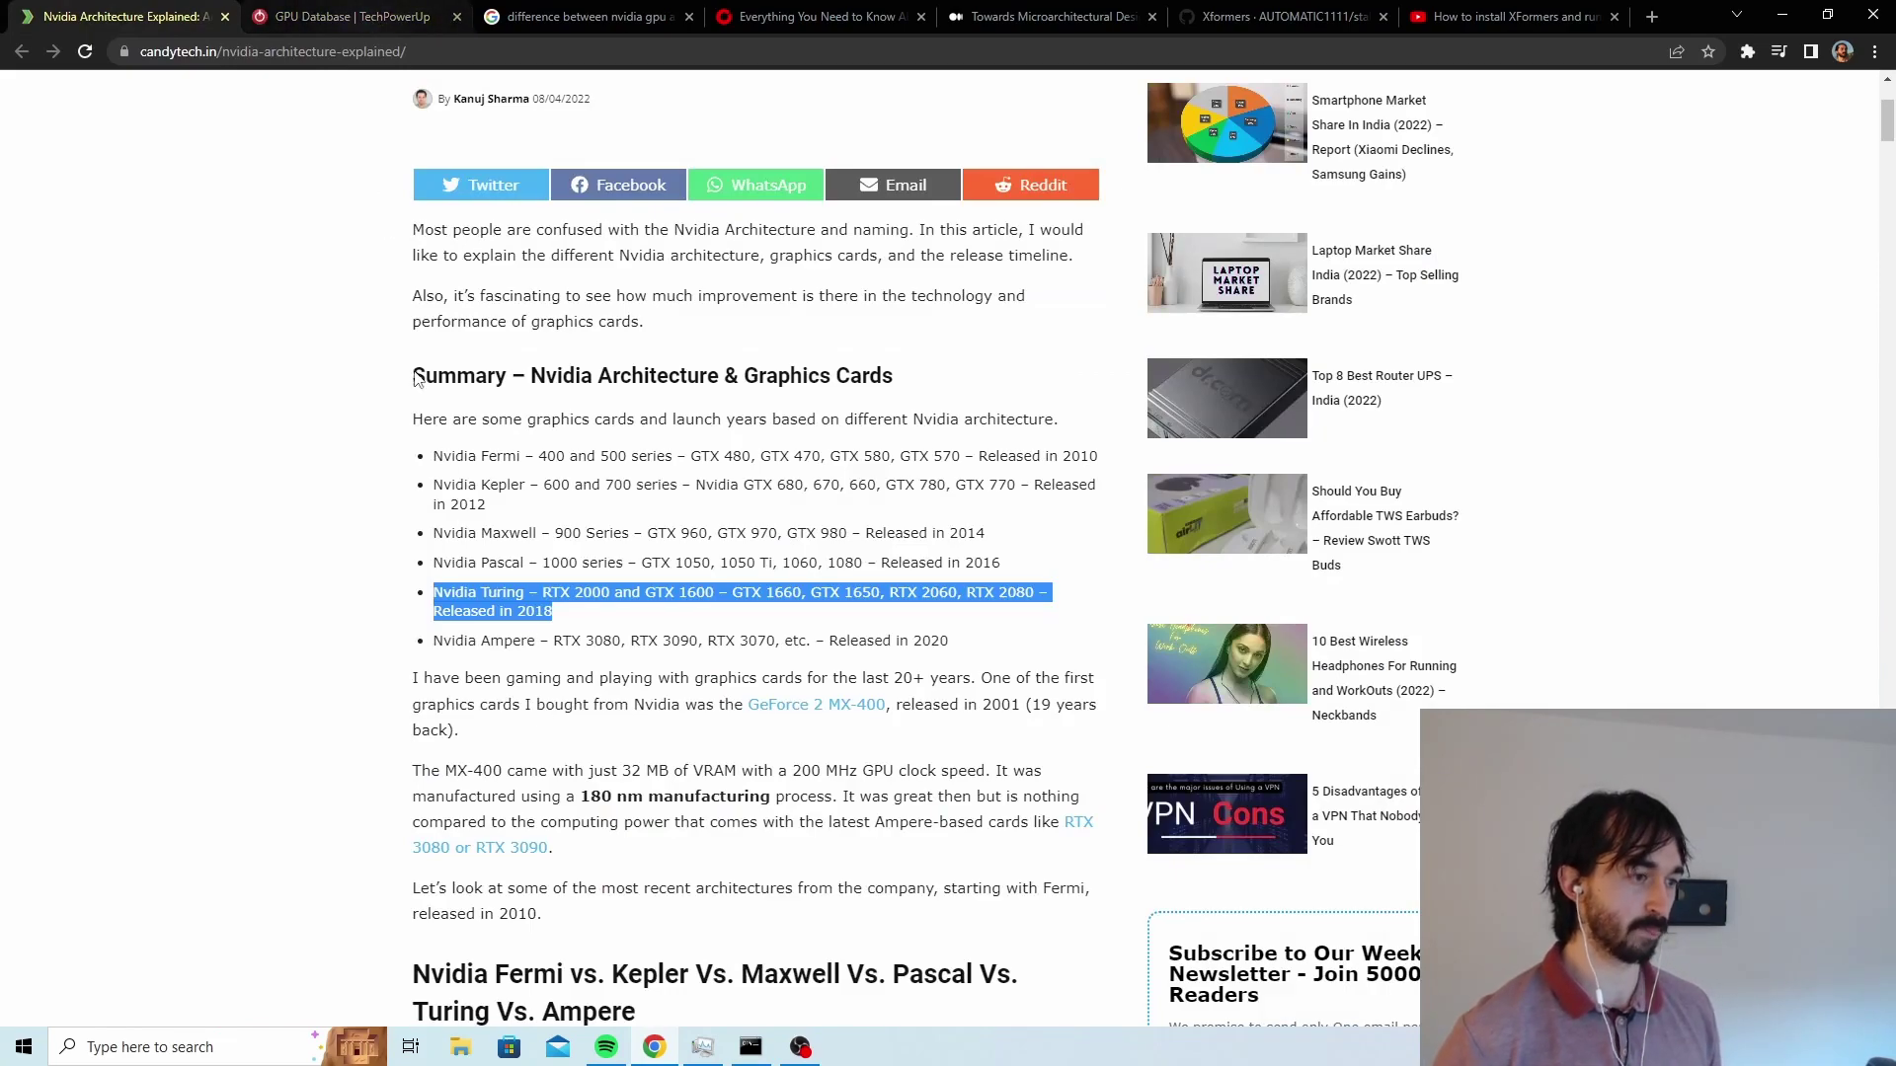
left_click(333, 10)
left_click(483, 330)
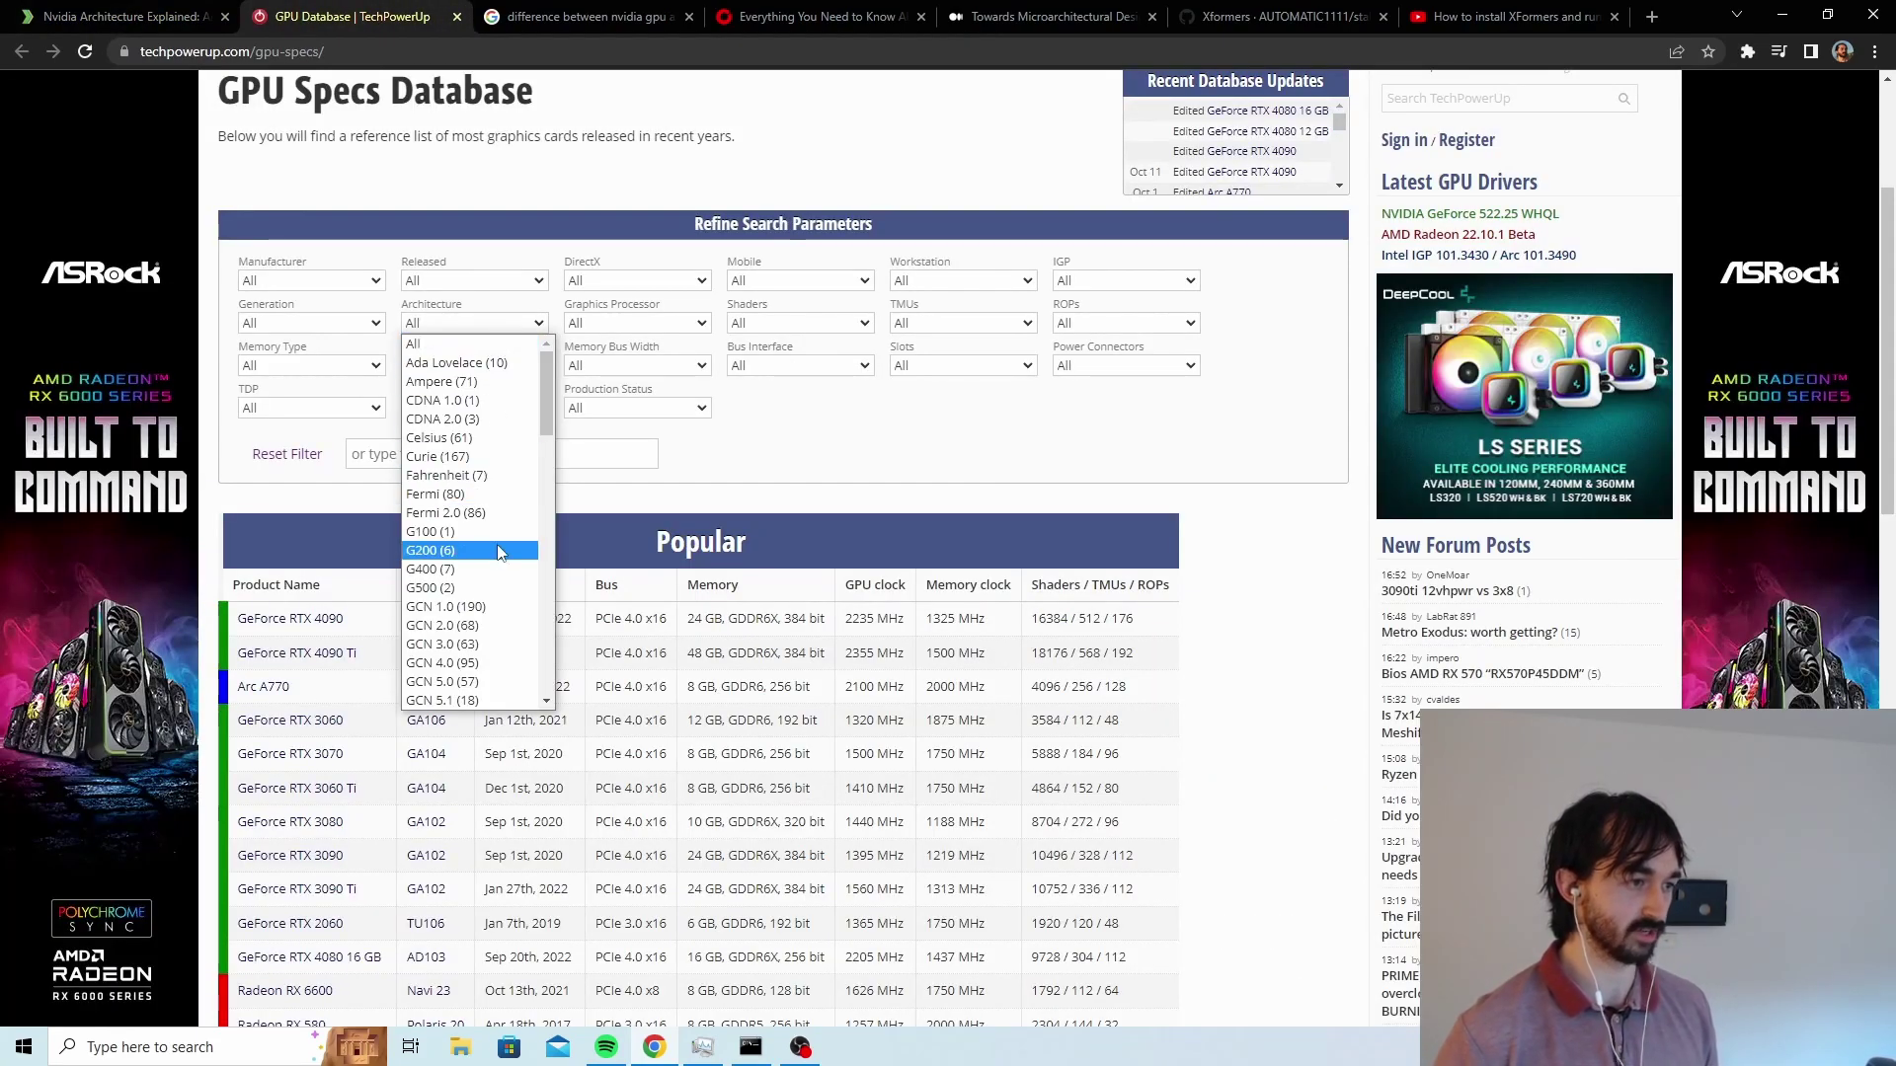
scroll(484, 560, "down", 5)
scroll(484, 560, "down", 10)
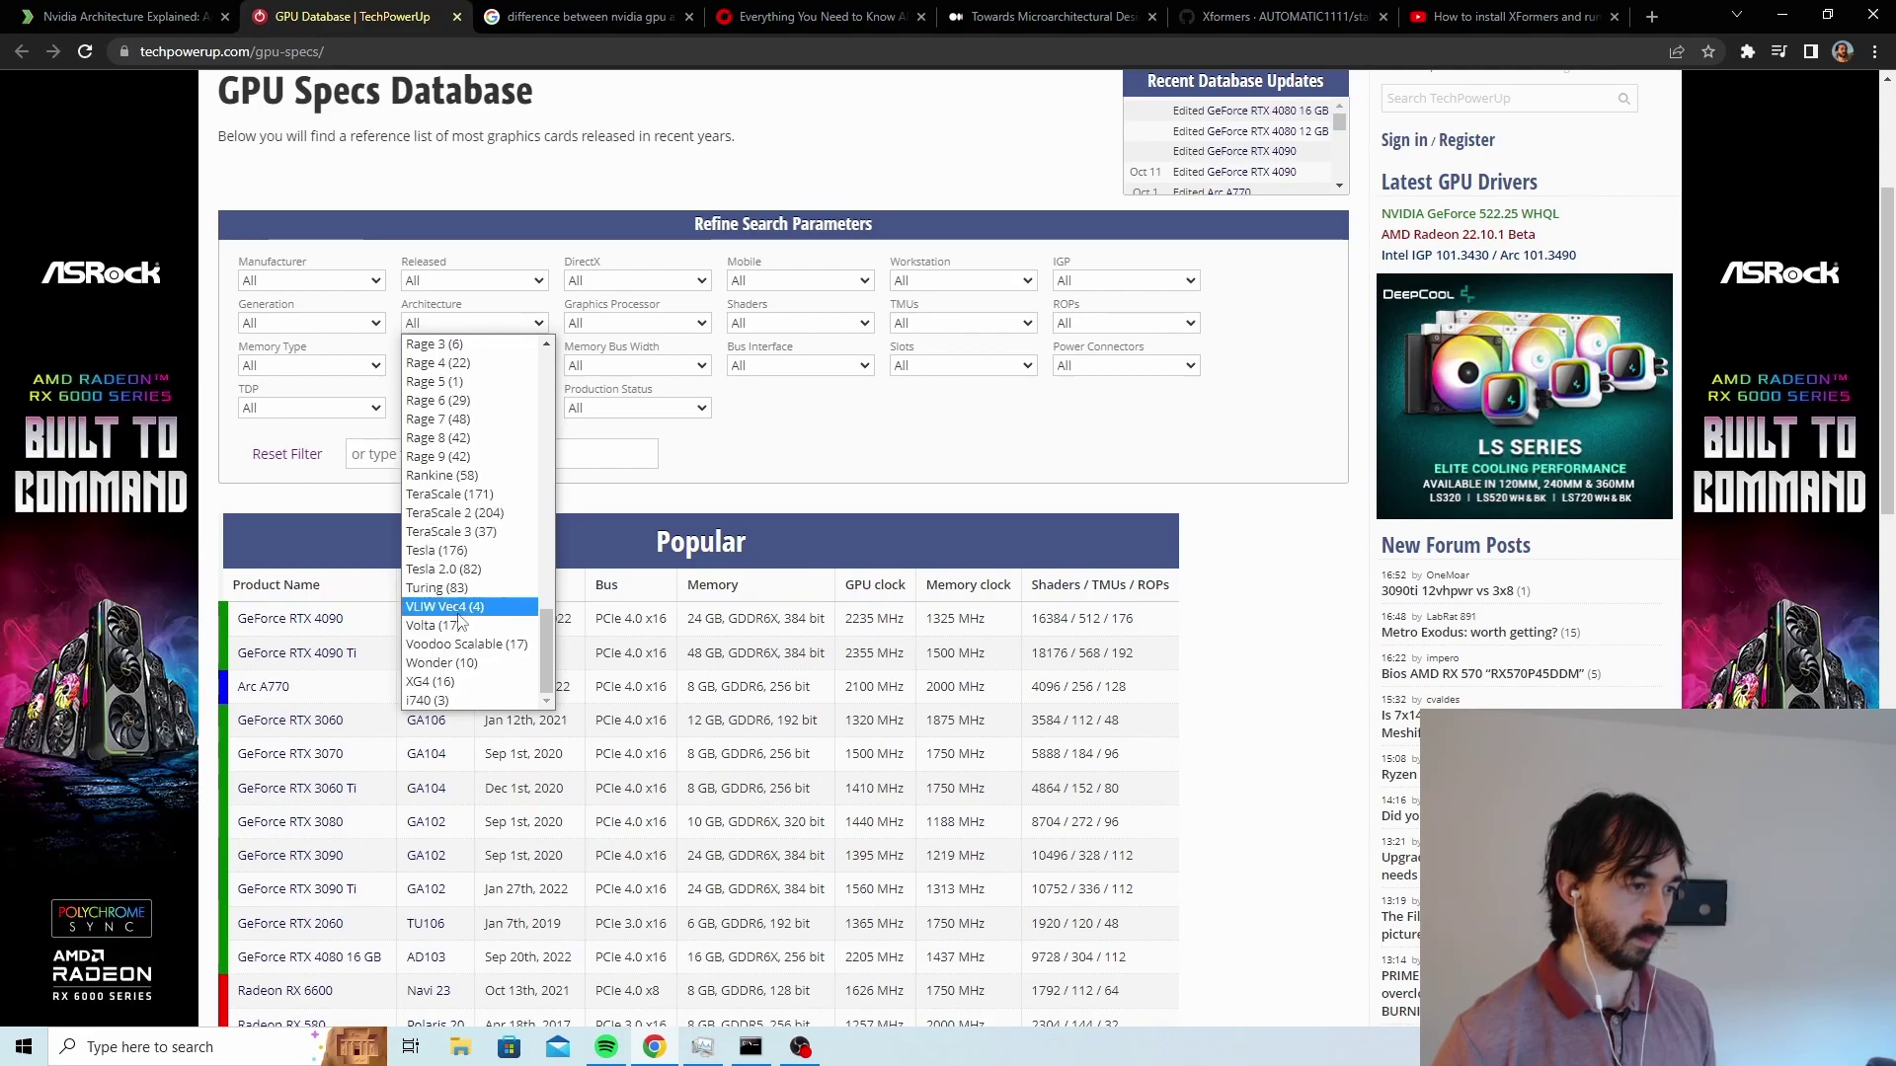
Filter the GPU database to Turing-architecture cards and scroll through the results
left_click(463, 590)
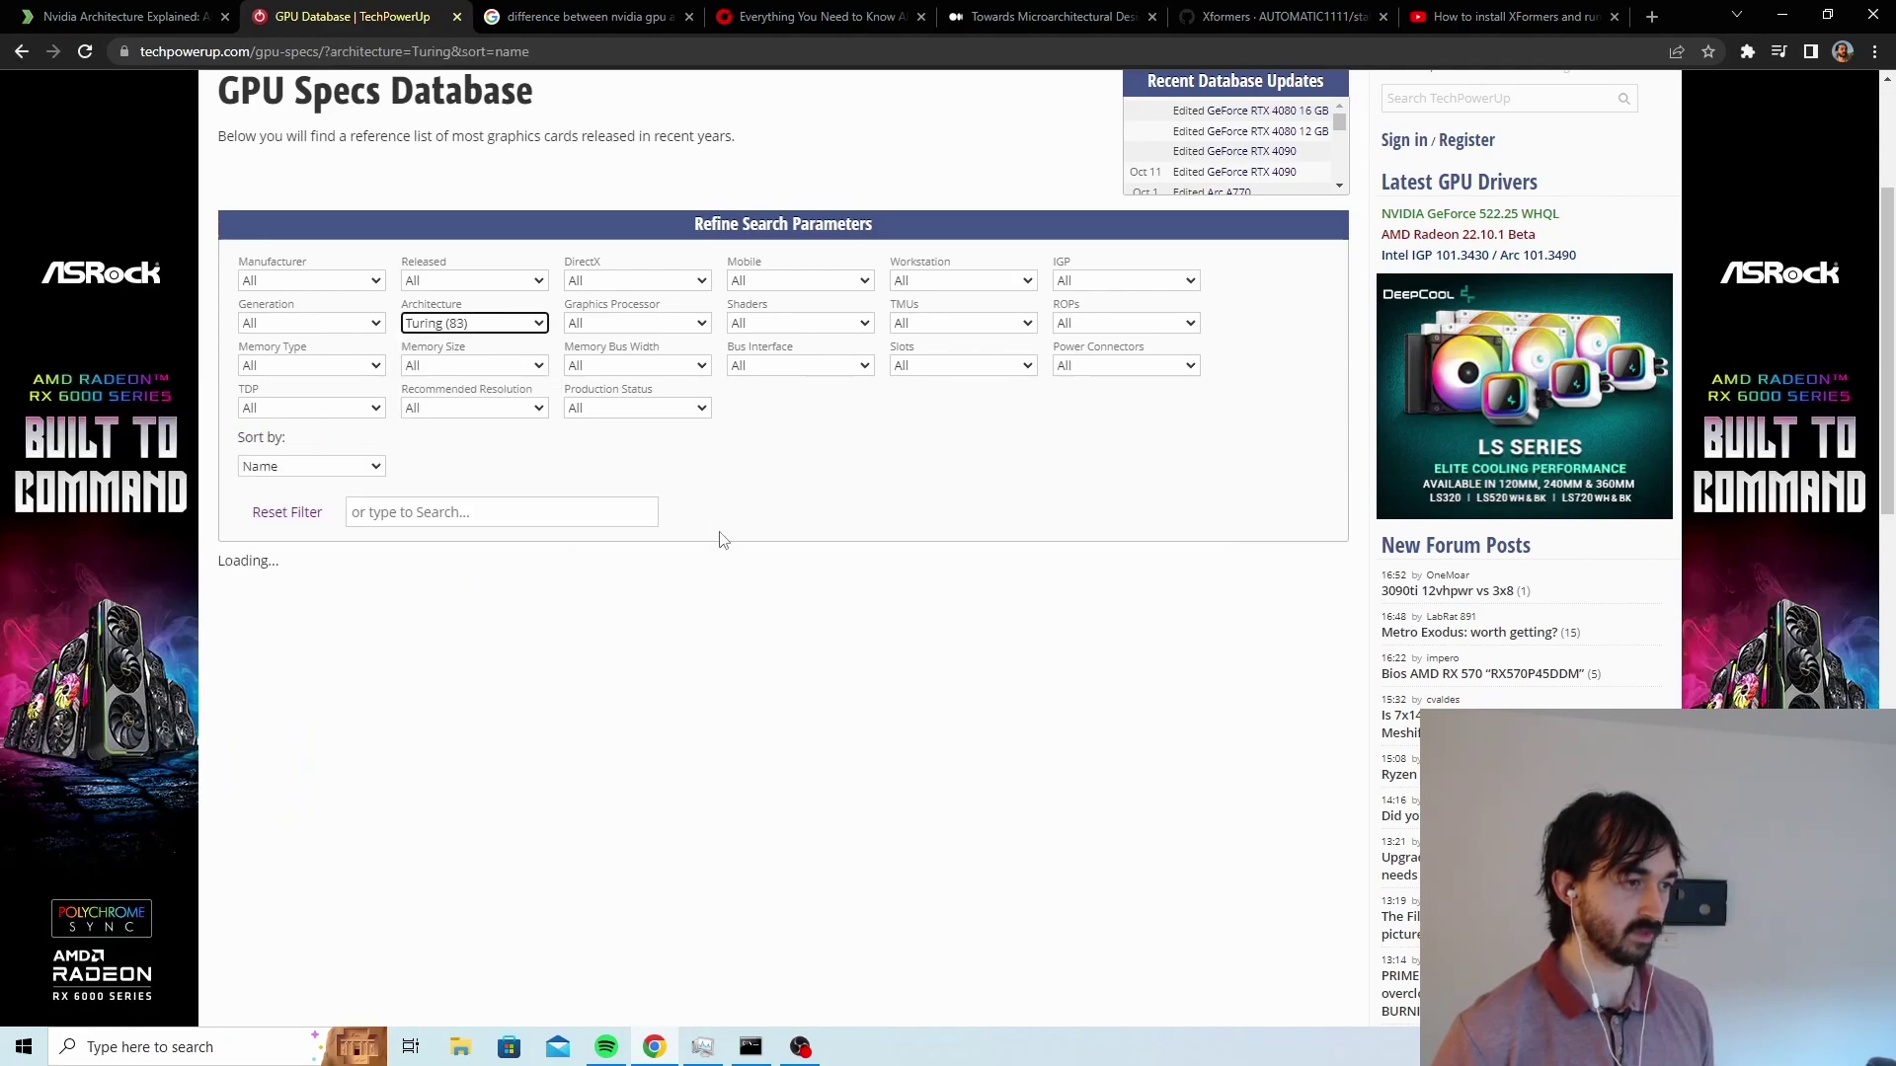
scroll(802, 486, "down", 20)
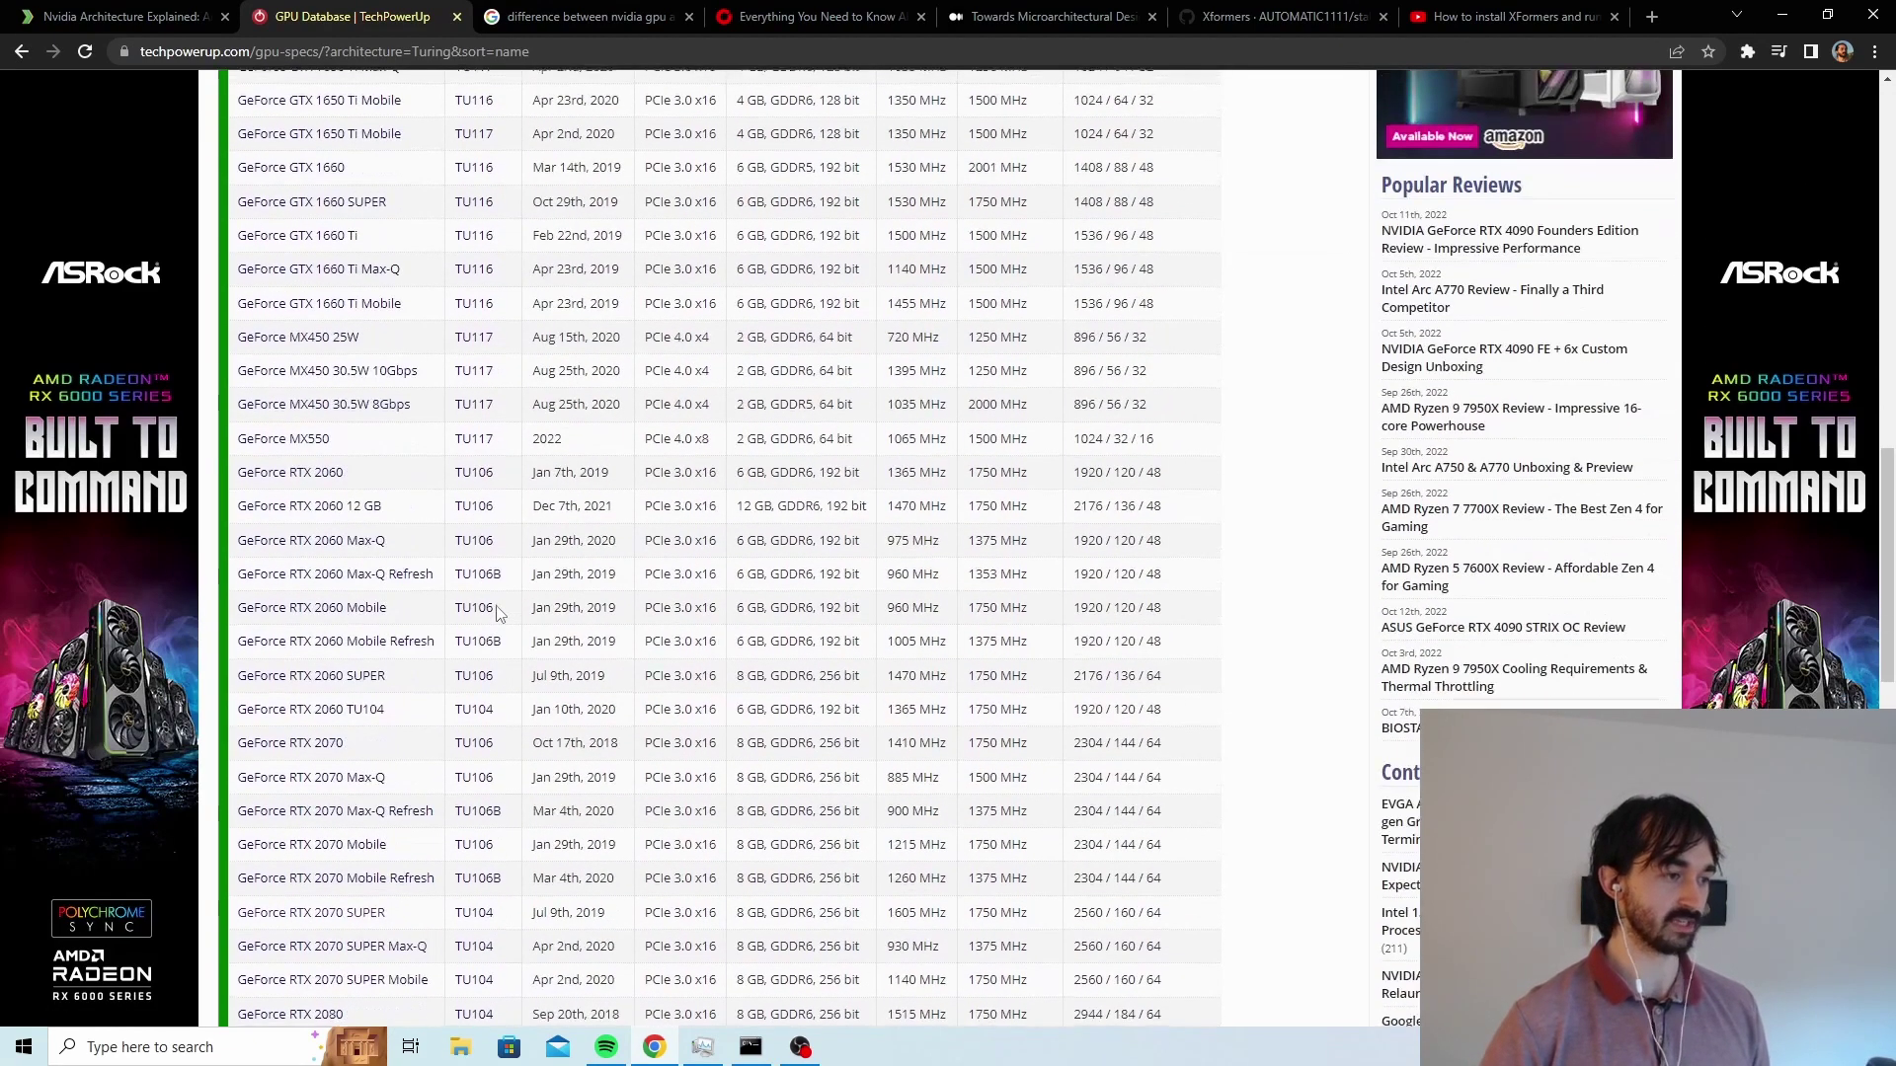
scroll(1353, 578, "up", 2)
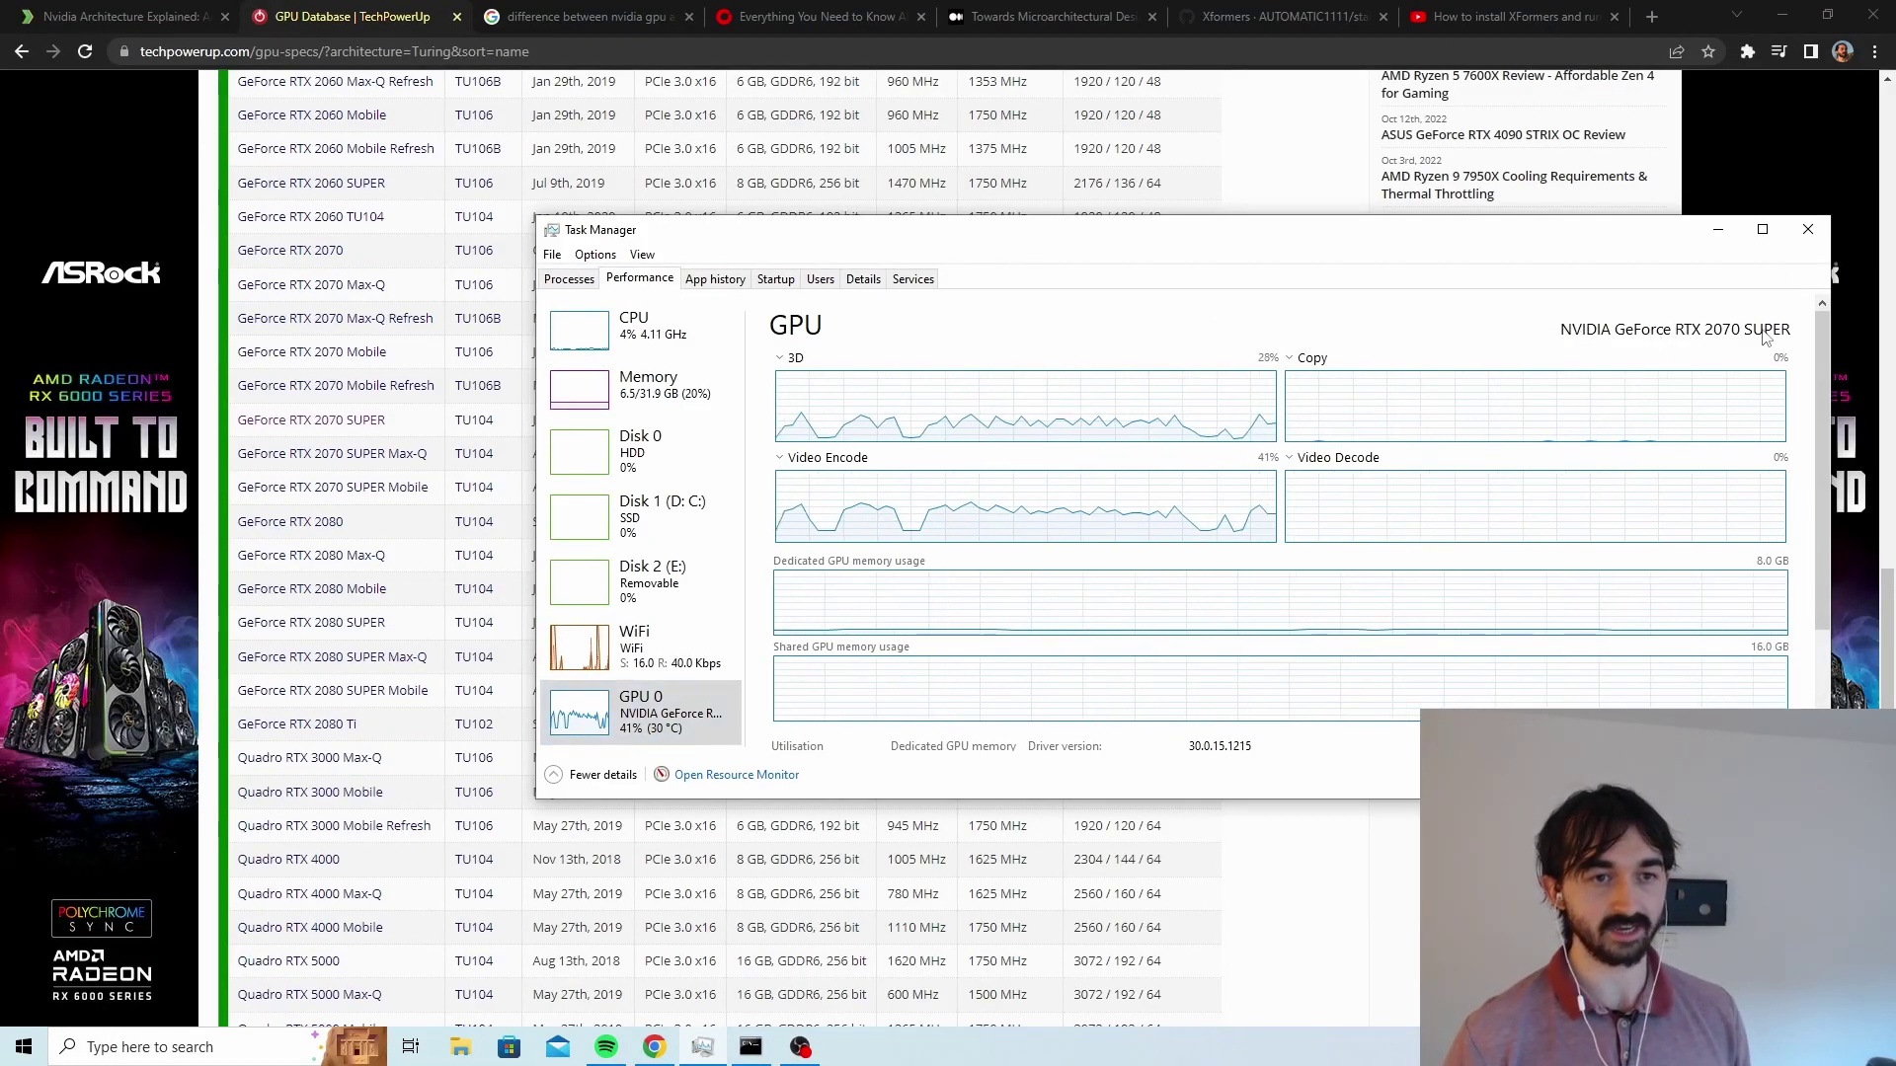
Search the GPU database page for 'rtx 2070 super'
left_click(1285, 151)
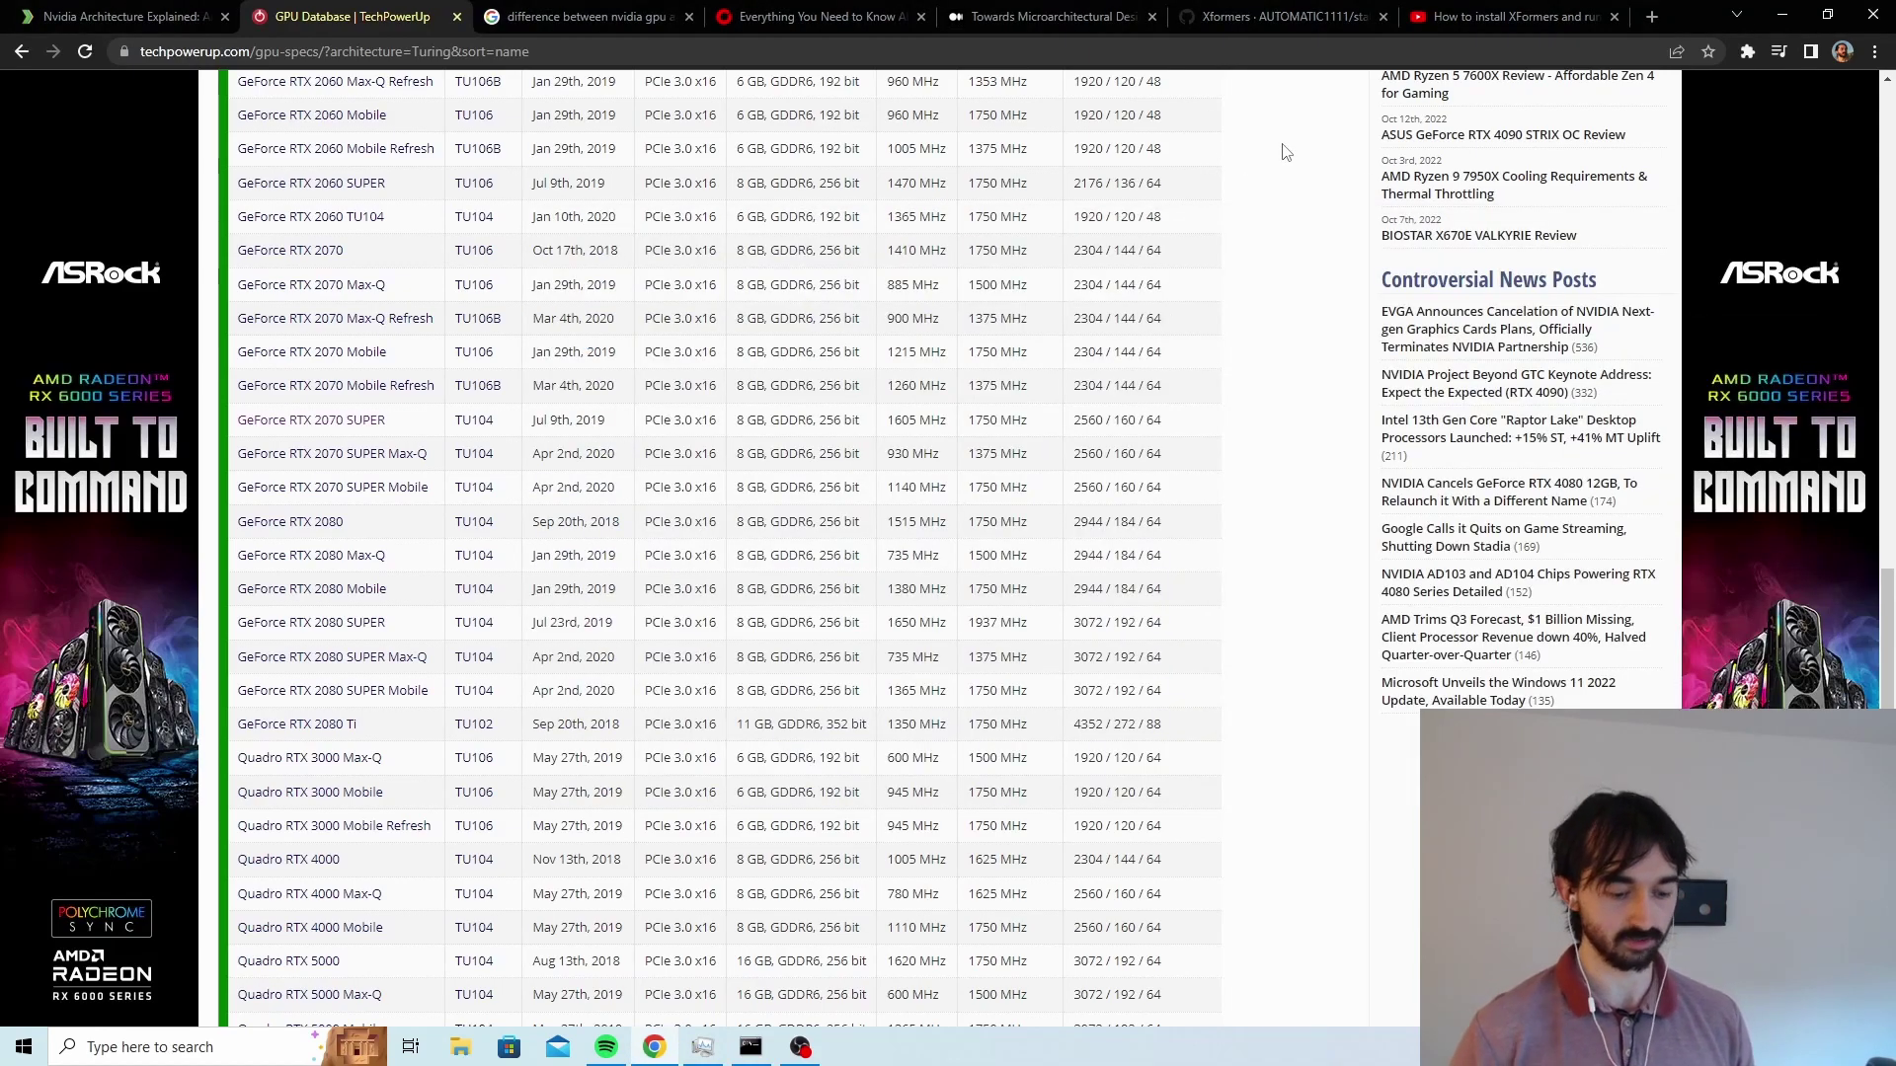
key("ctrl+f")
type("rtx 280=")
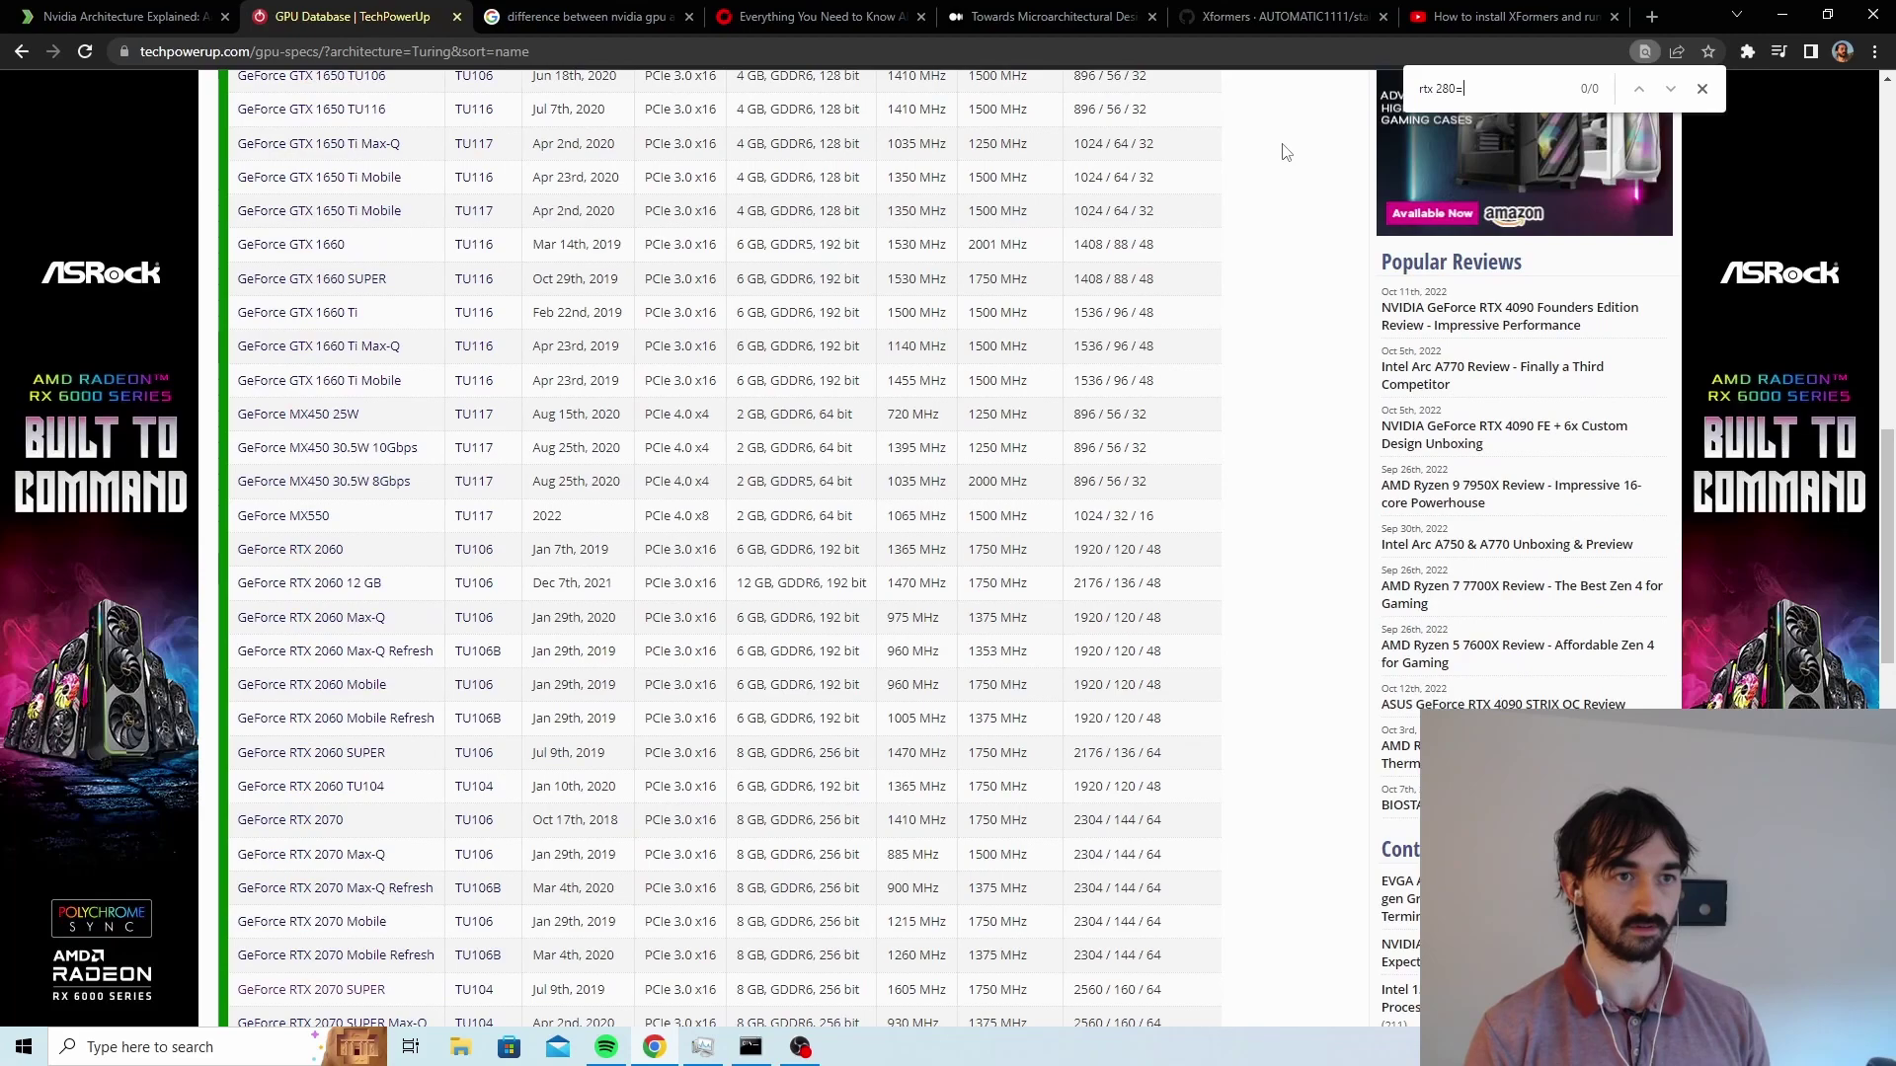
key("BackSpace")
type("070 su")
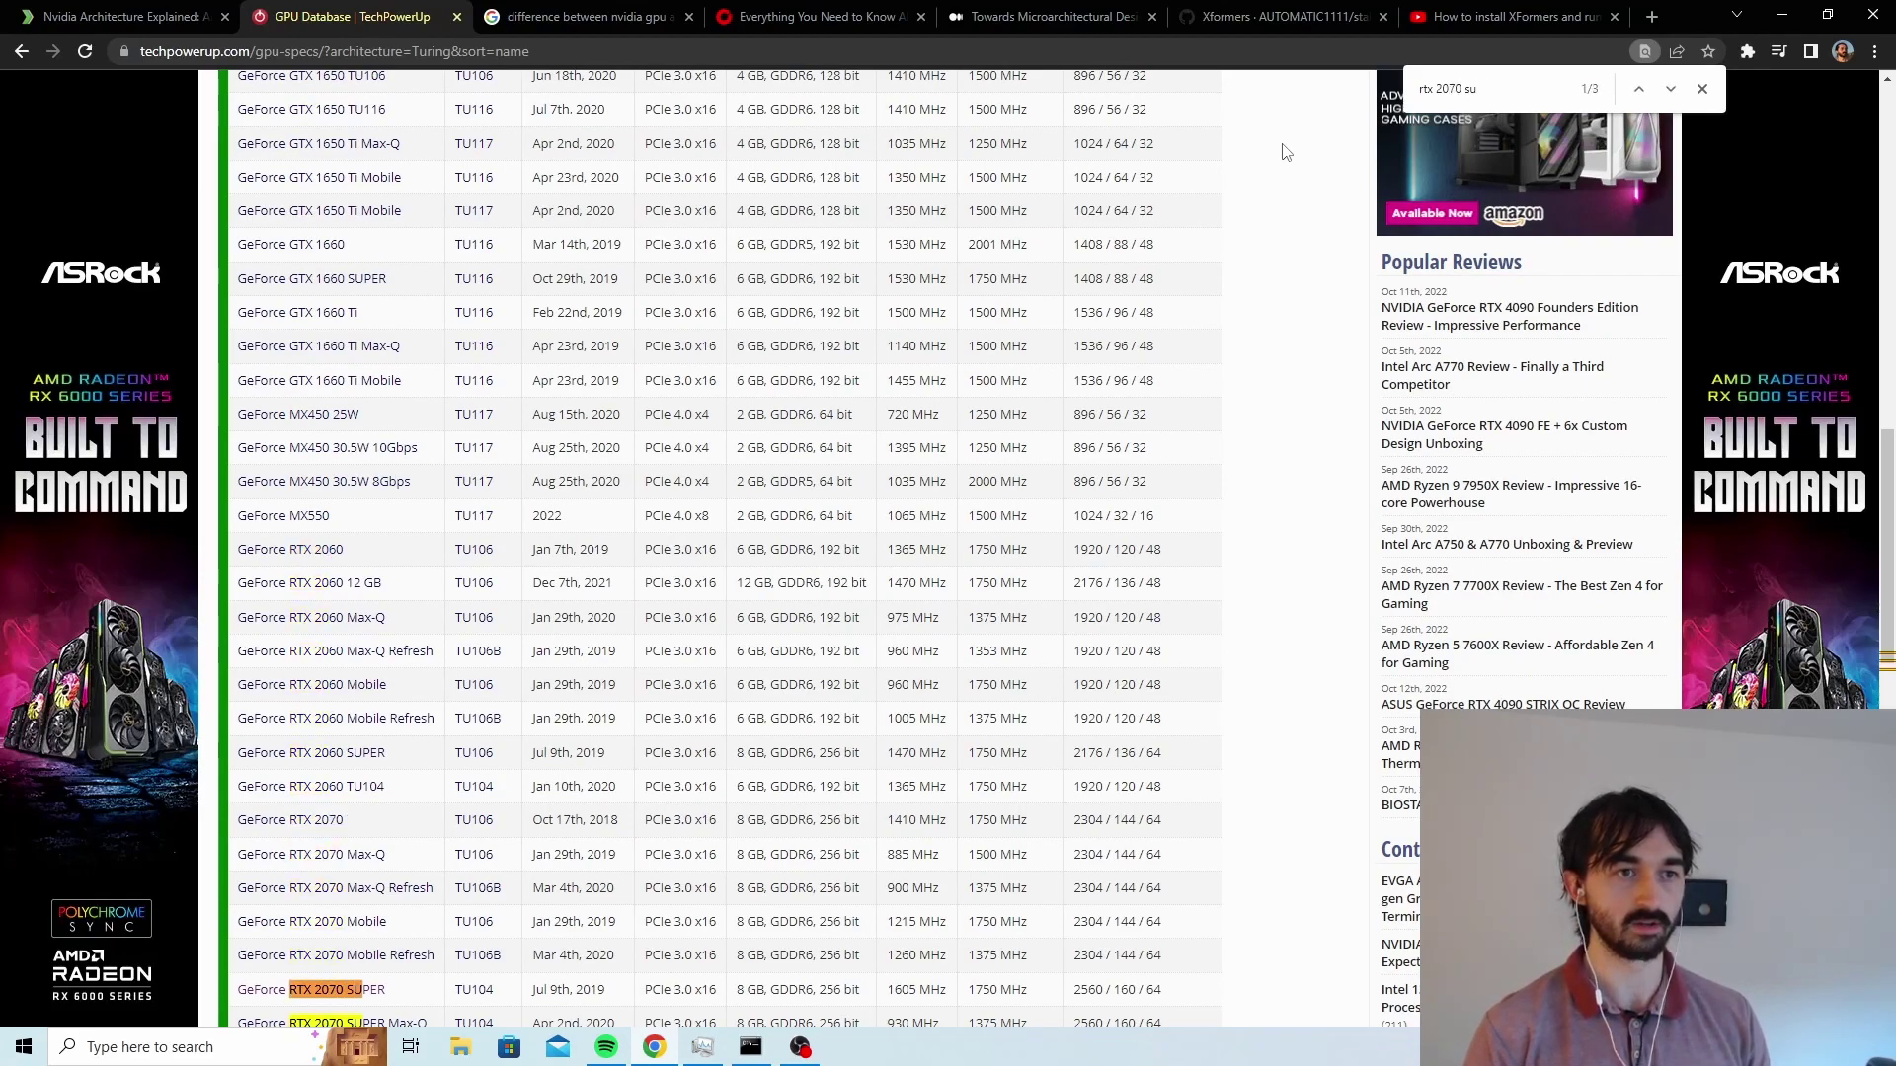
type("per")
Close the GPU database and the other research tabs
scroll(1173, 298, "down", 1)
scroll(1172, 298, "down", 2)
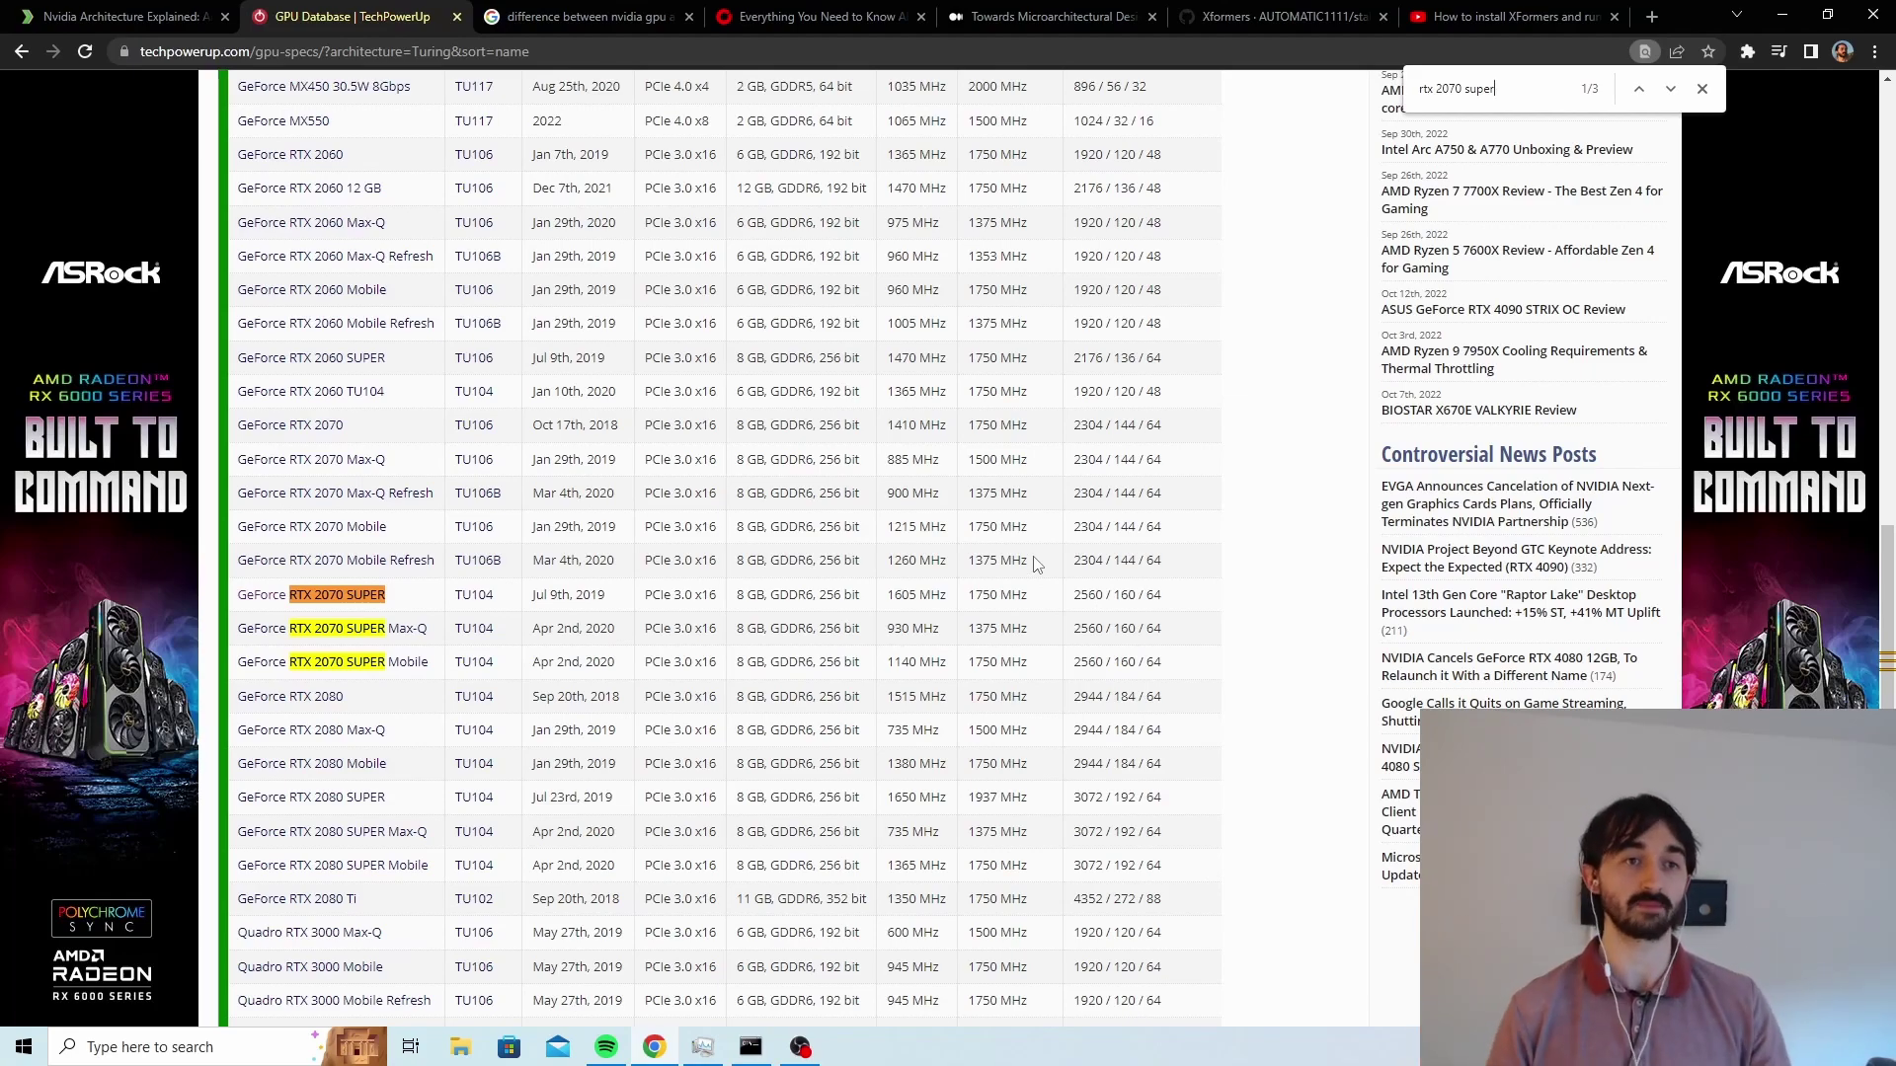
key("ctrl+w")
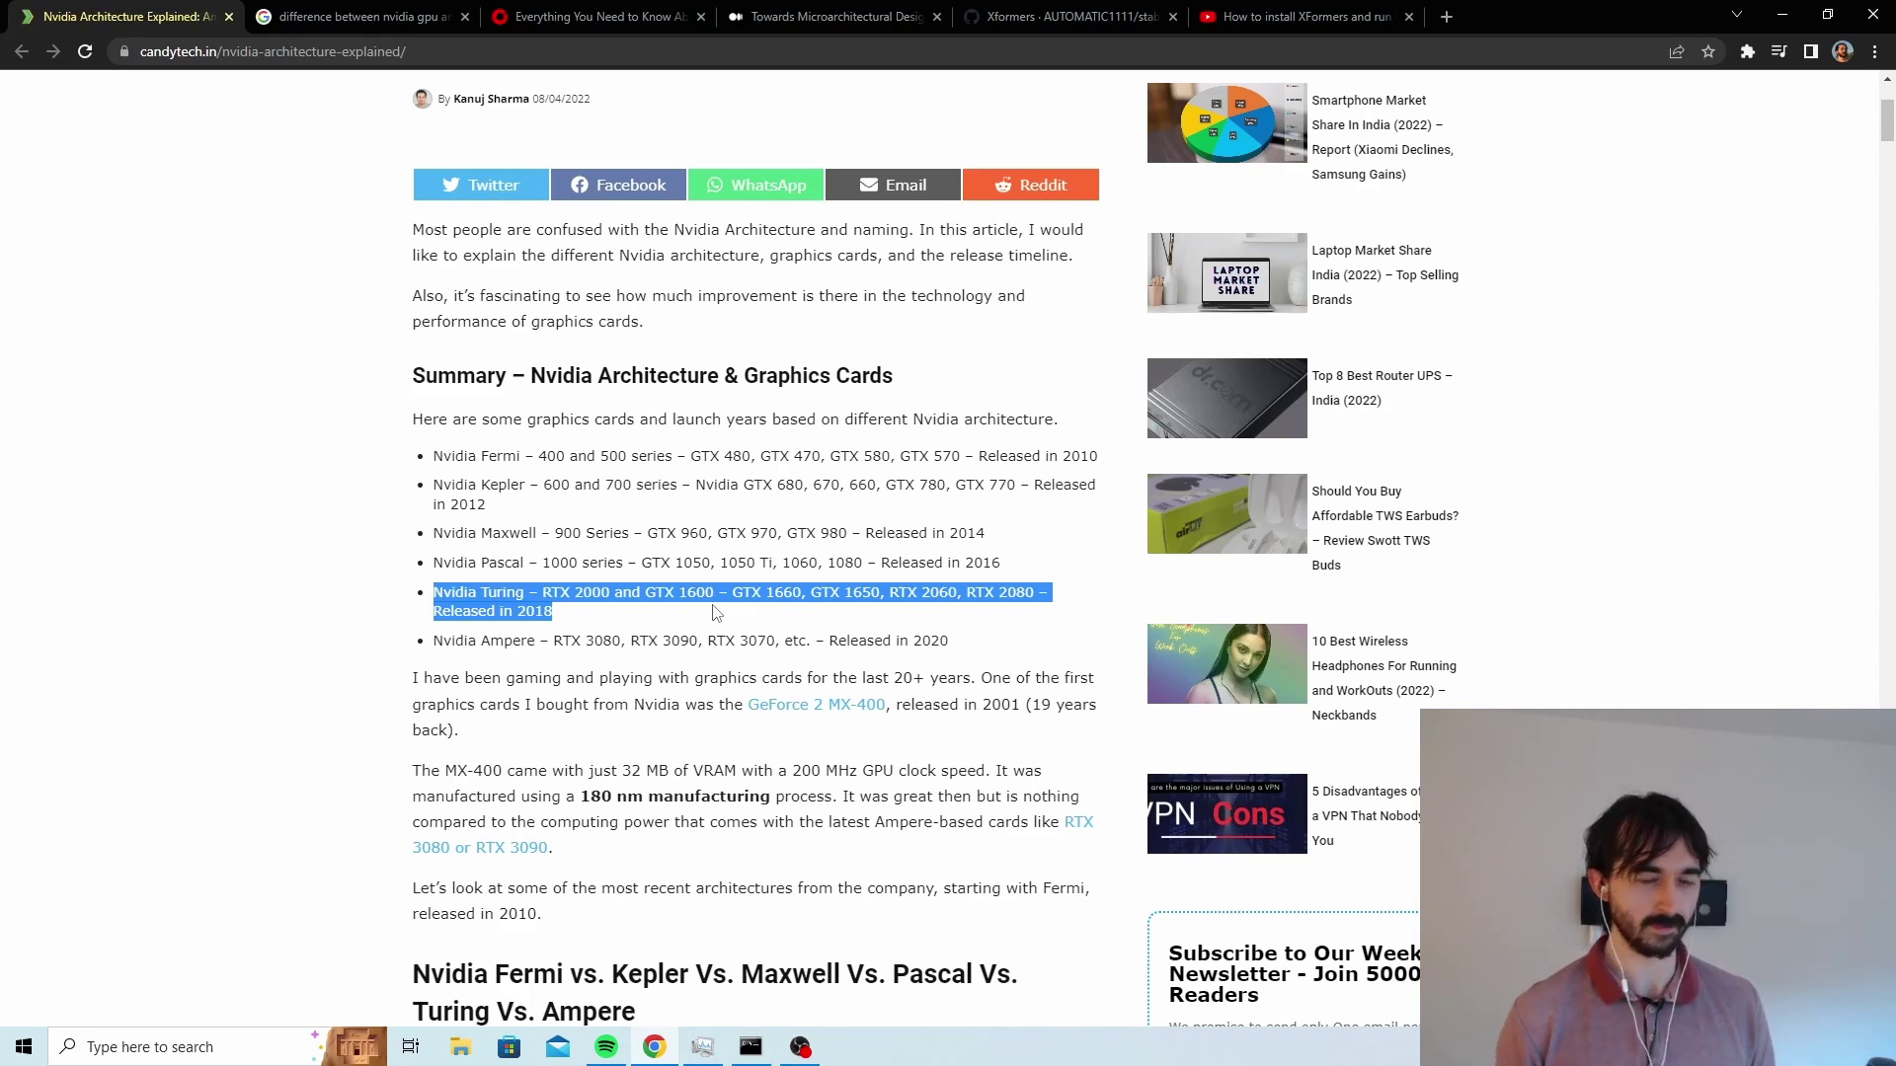
key("ctrl+w")
key("ctrl+w")
key("ctrl+w")
key("ctrl+w")
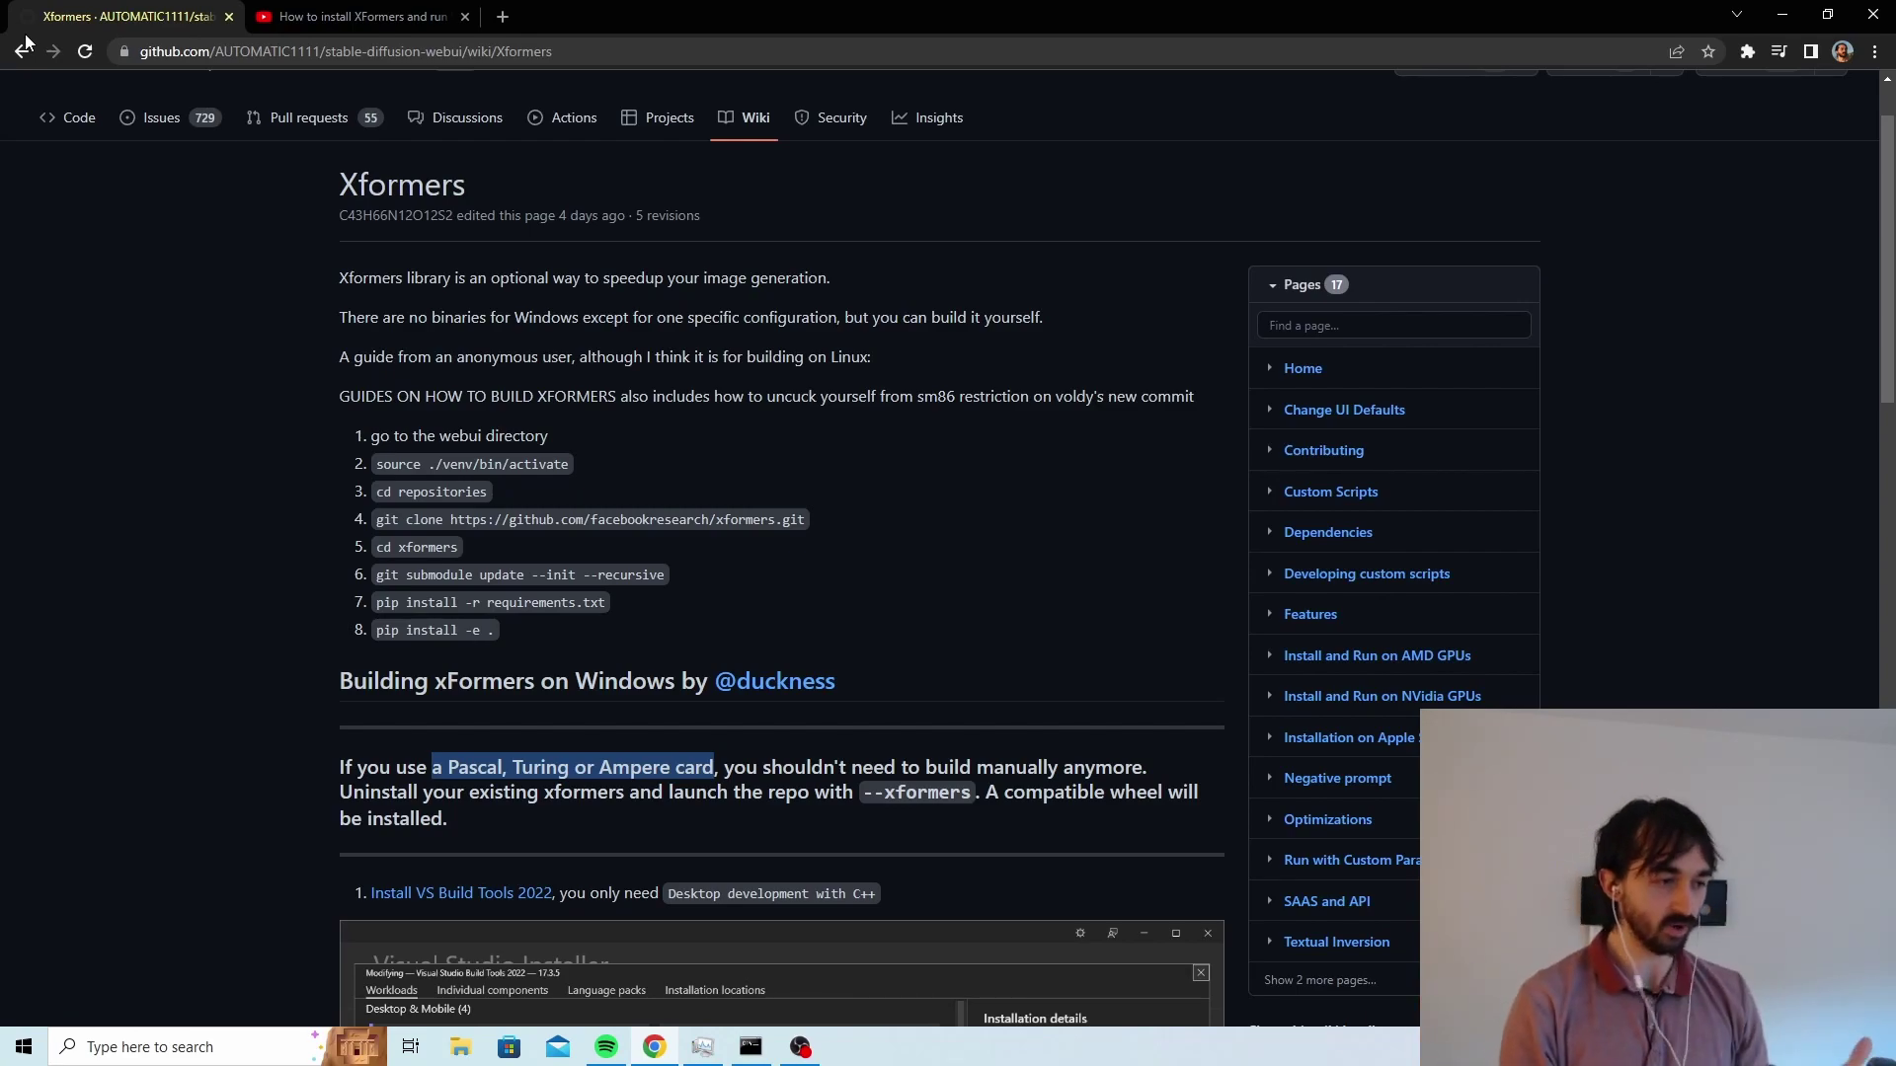
Download the stable-diffusion-webui repository as a ZIP from its GitHub Code menu
scroll(643, 429, "down", 3)
left_click(727, 478)
scroll(553, 506, "up", 4)
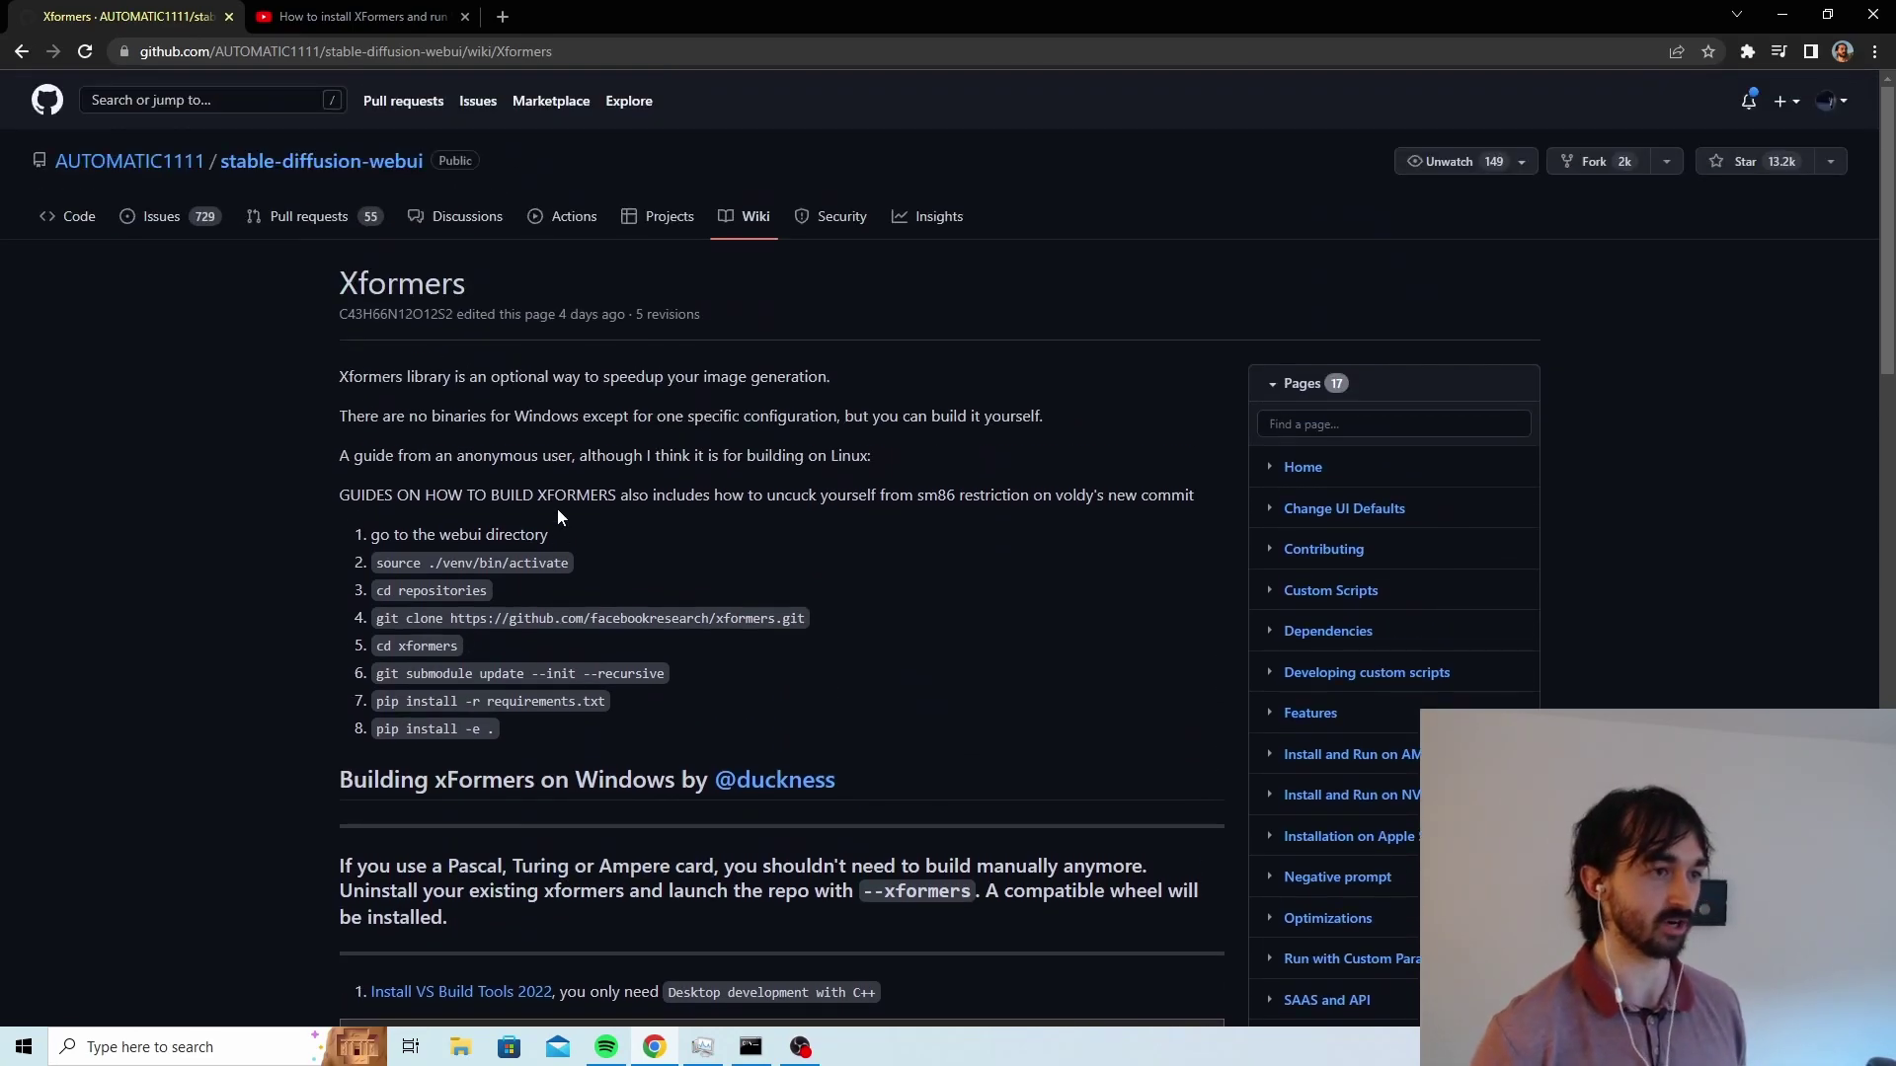
left_click(283, 164)
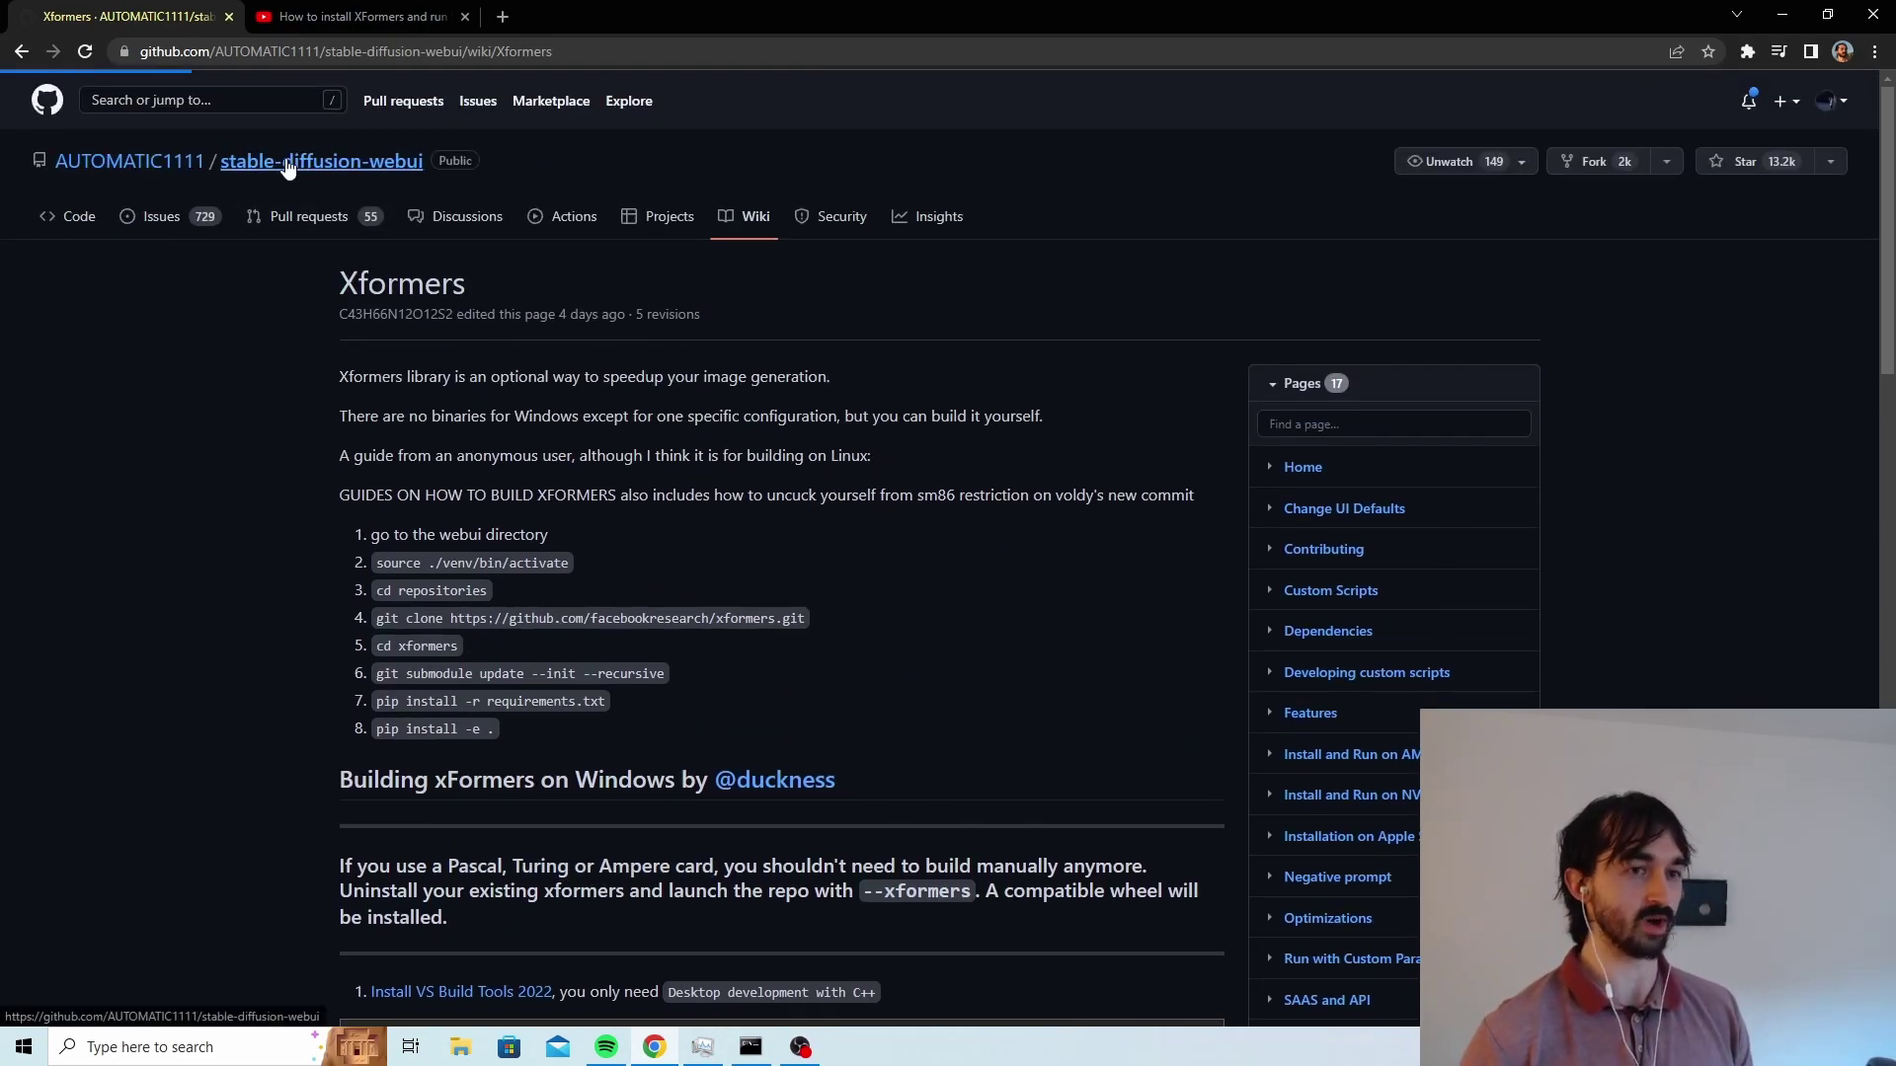
left_click(1167, 284)
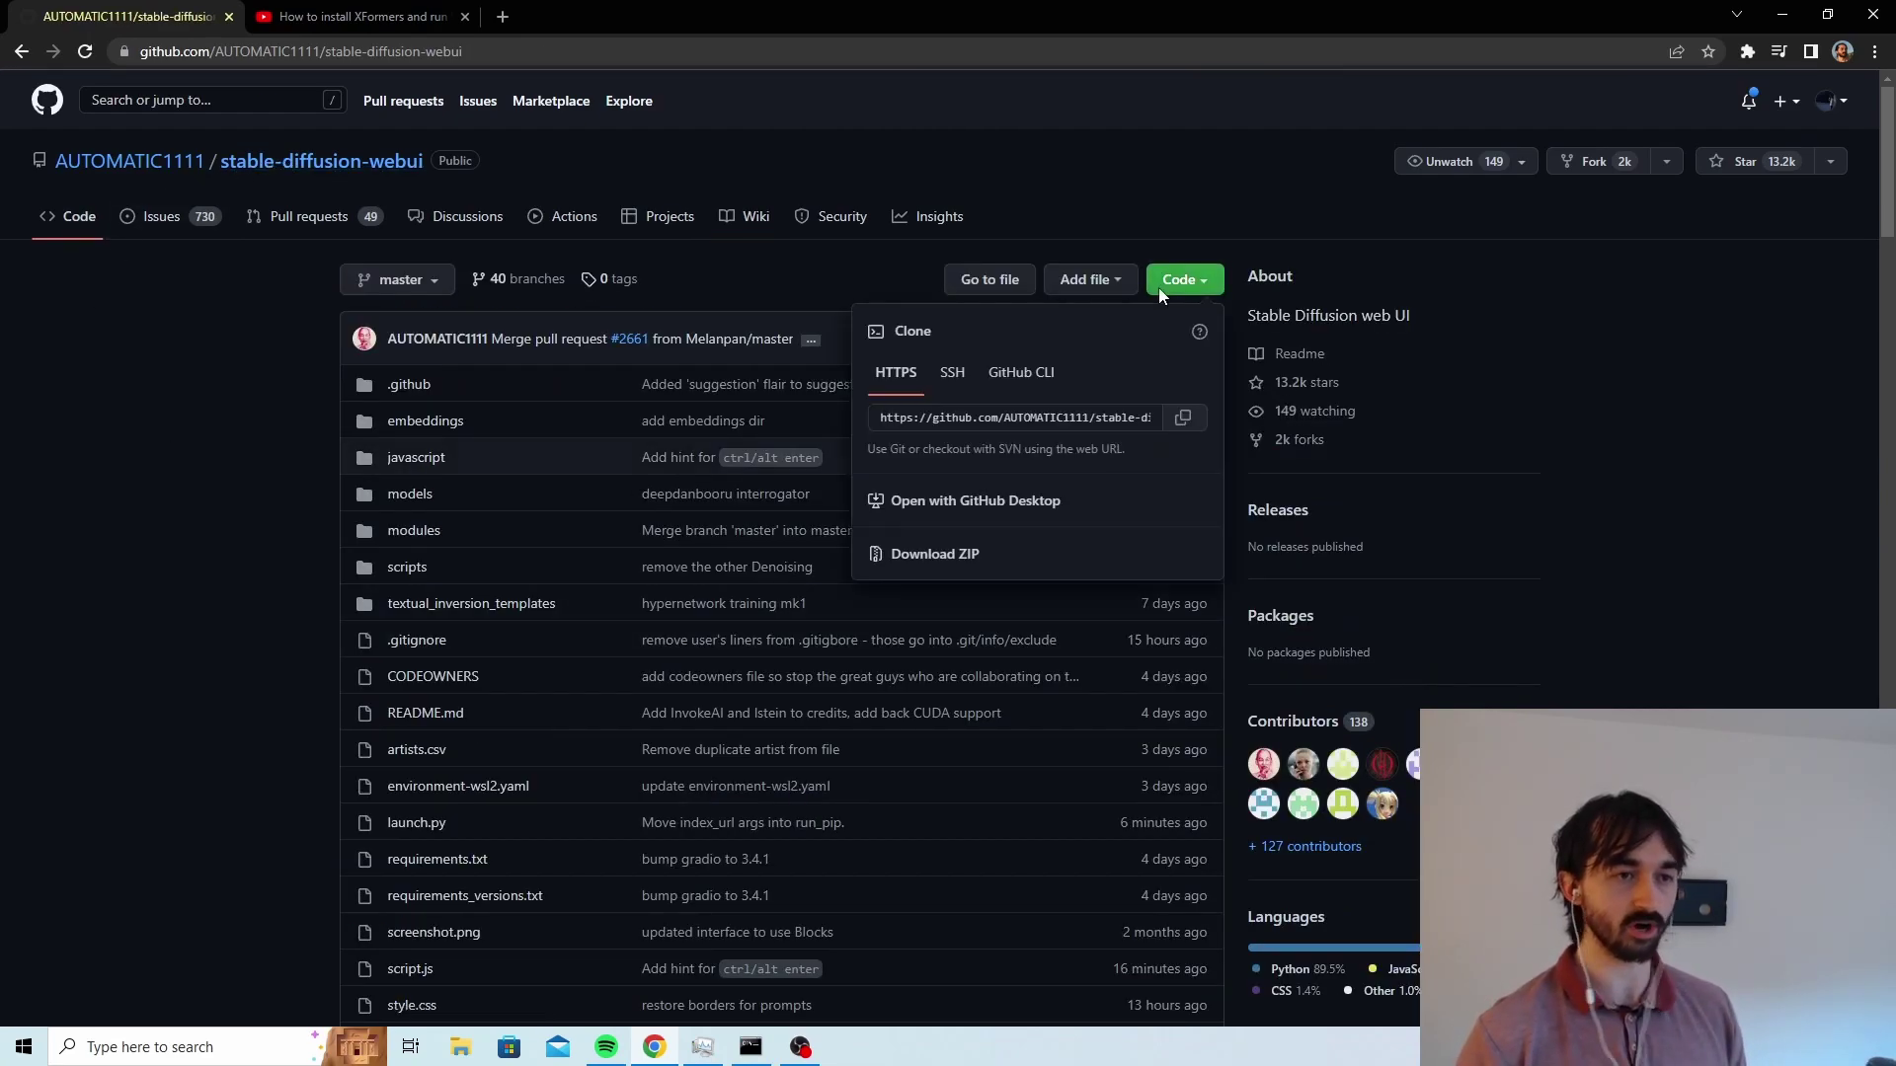
left_click(954, 558)
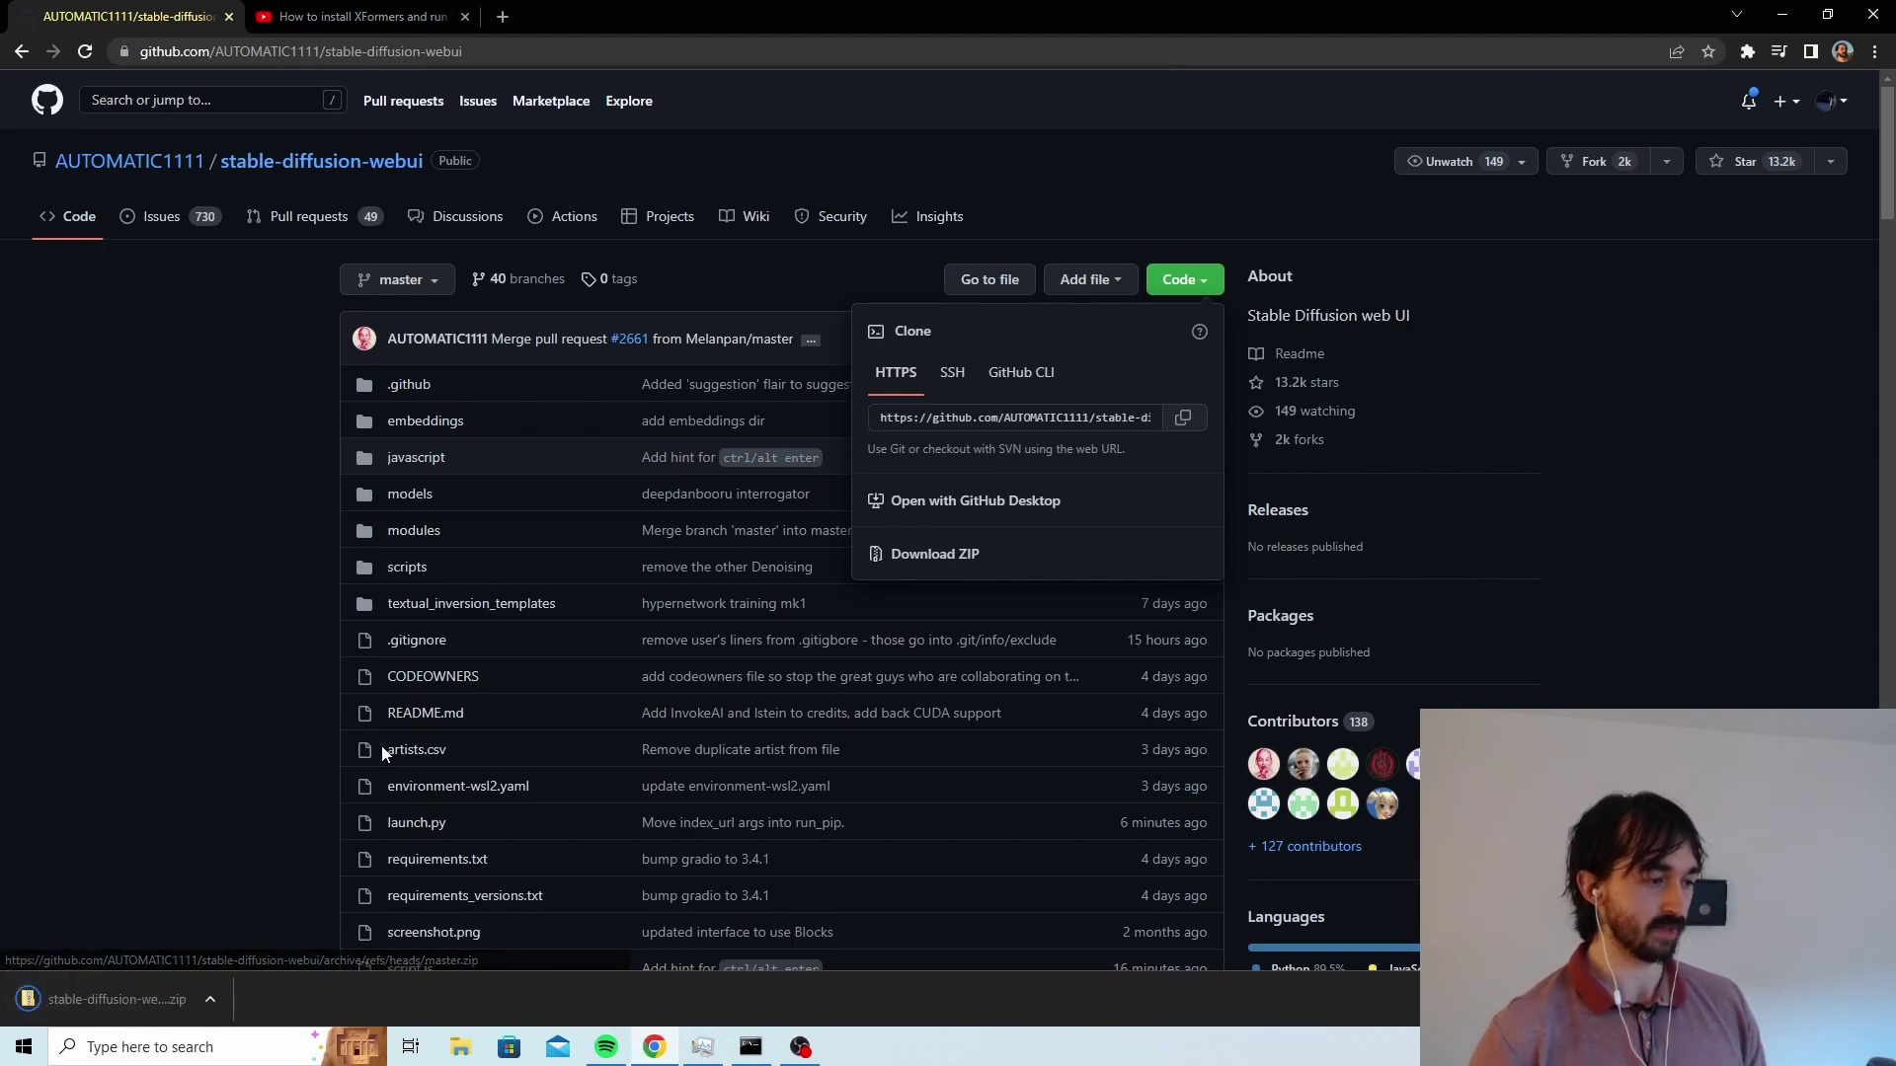
Extract the stable-diffusion-webui-master ZIP to the root of Local Disk (C:)
left_click(170, 1001)
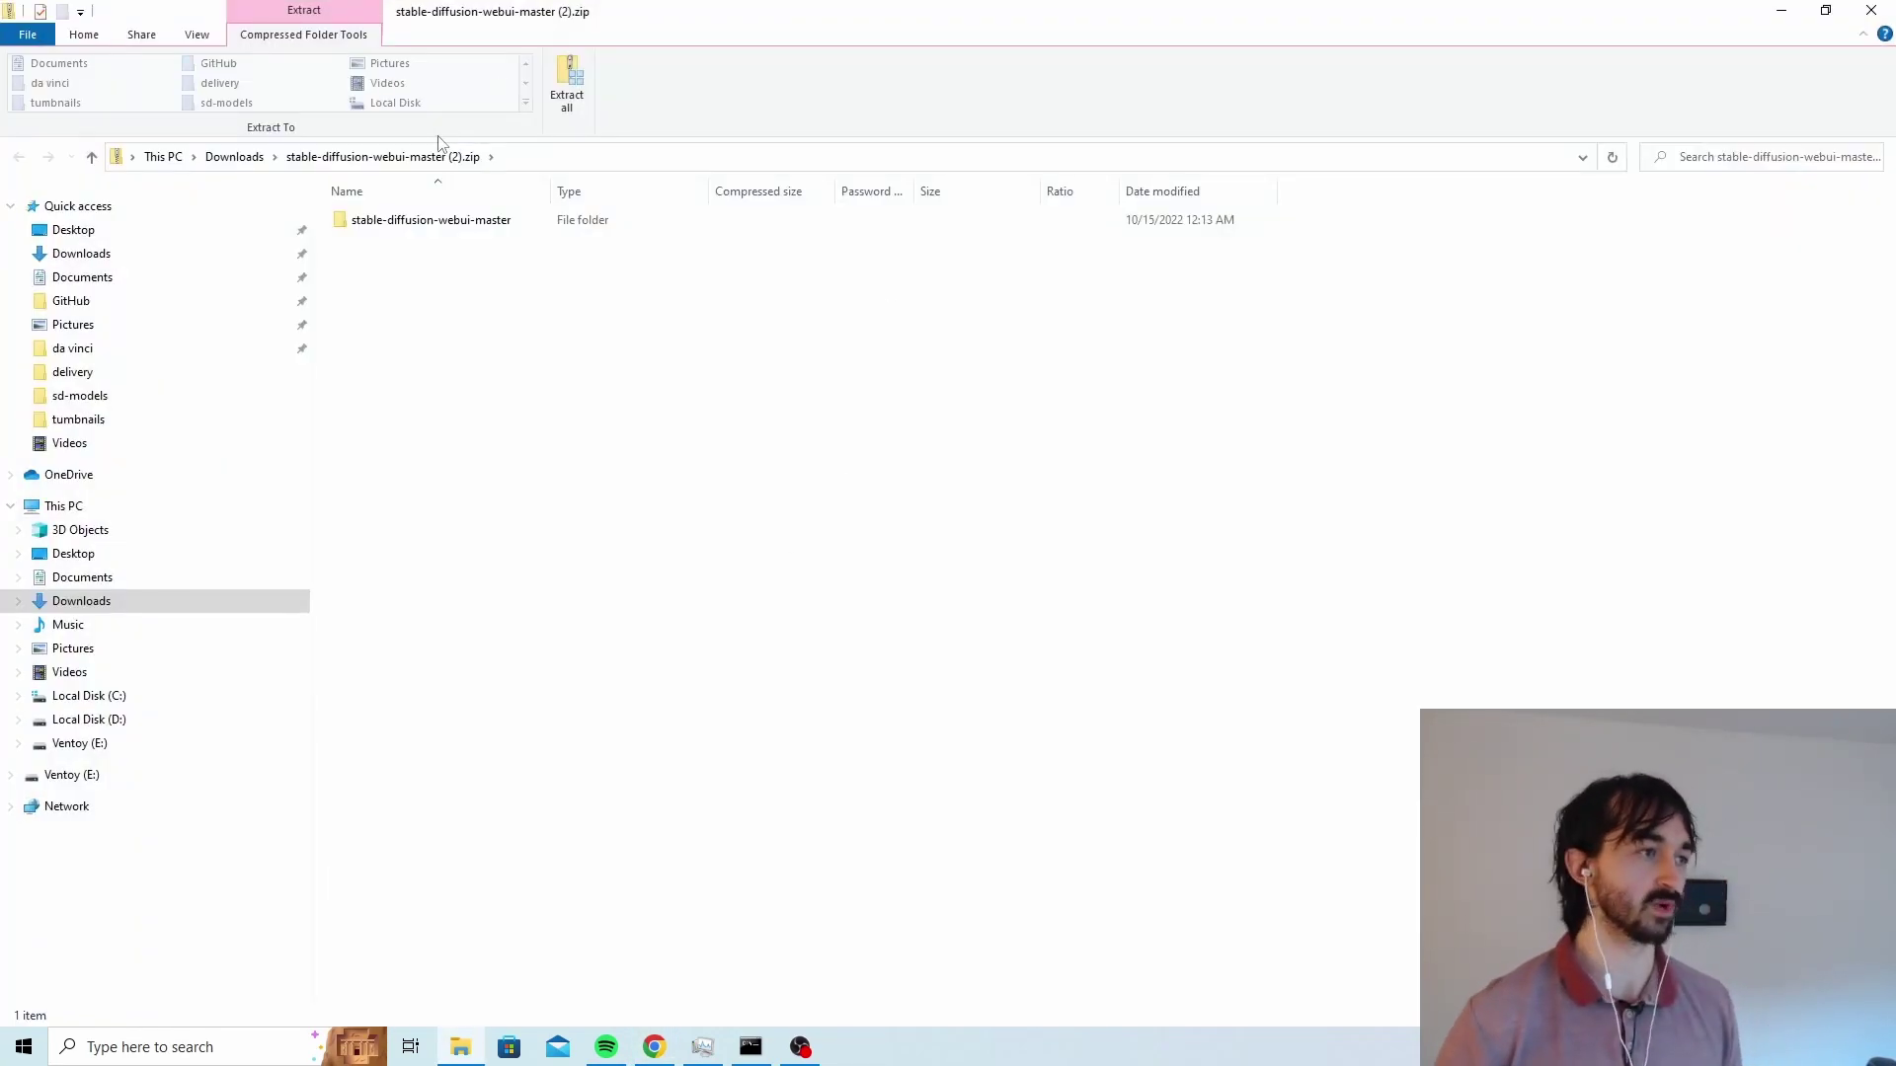
left_click(561, 95)
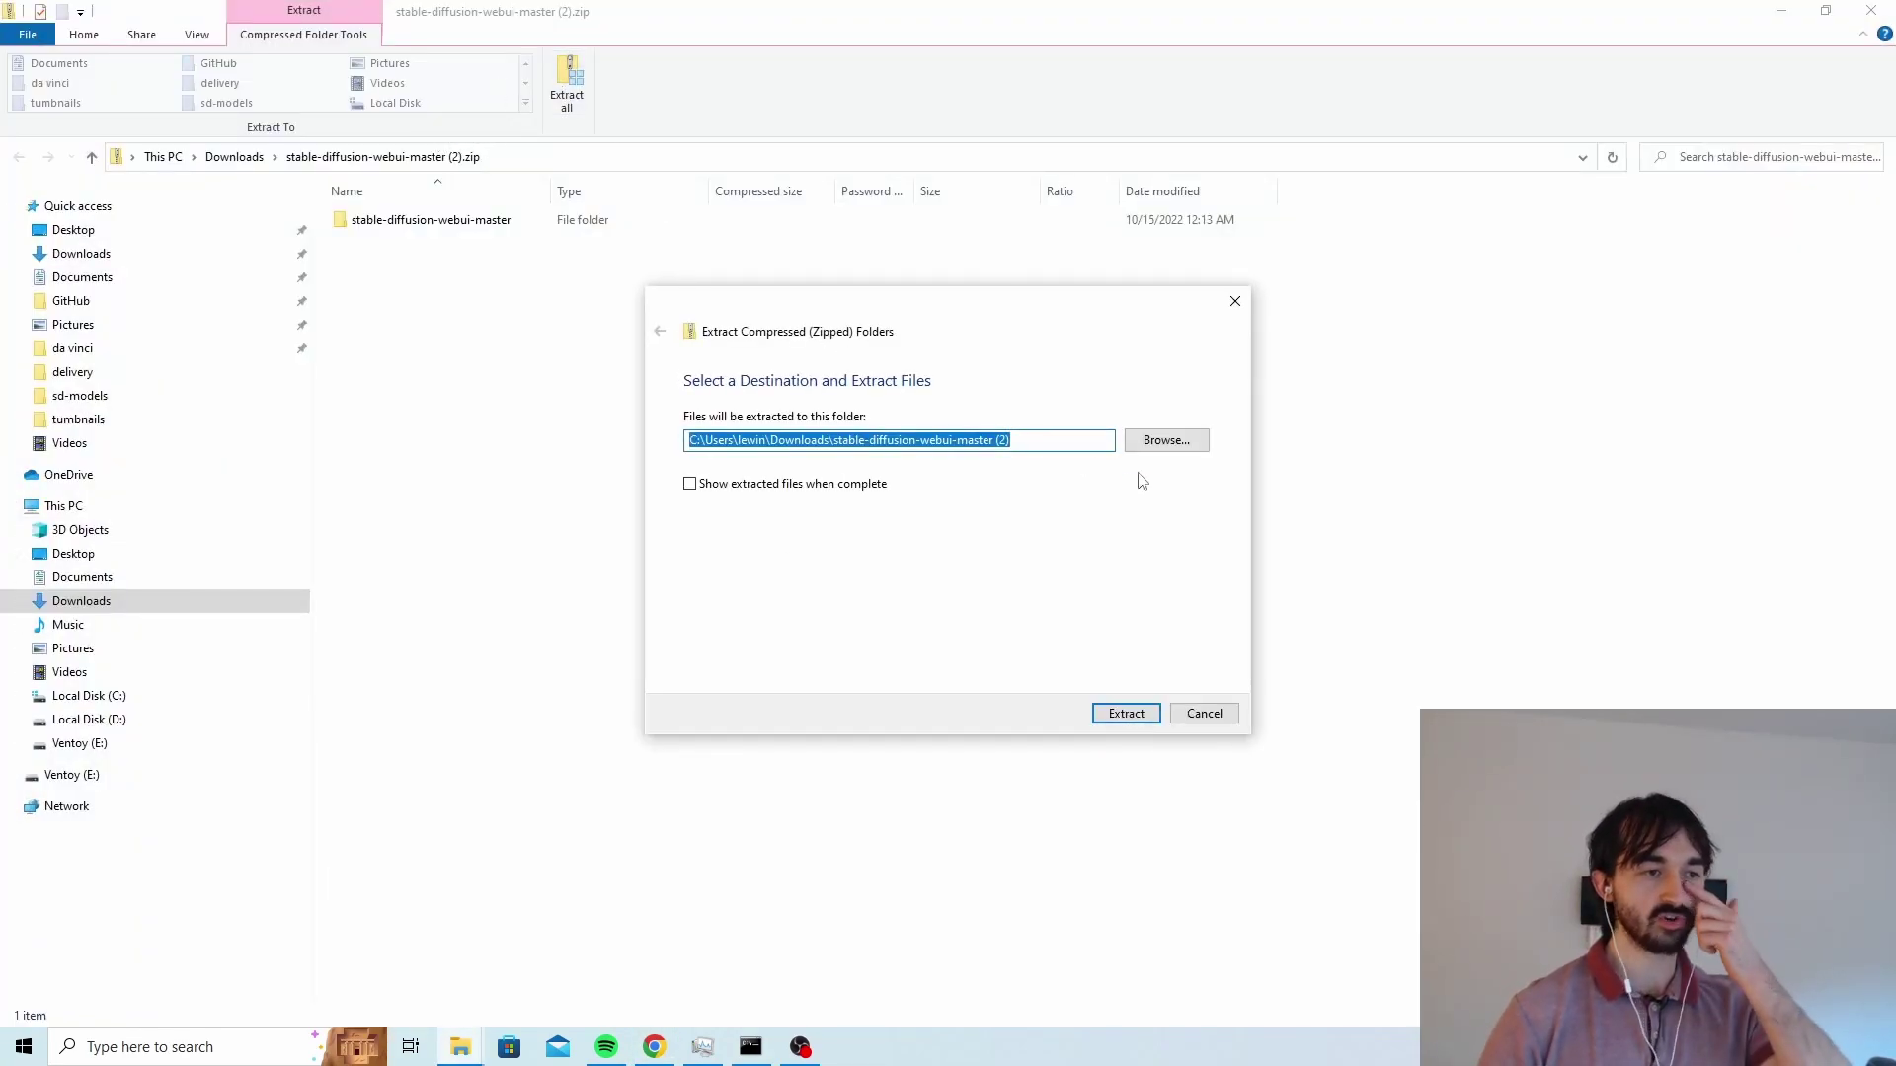
left_click(1163, 445)
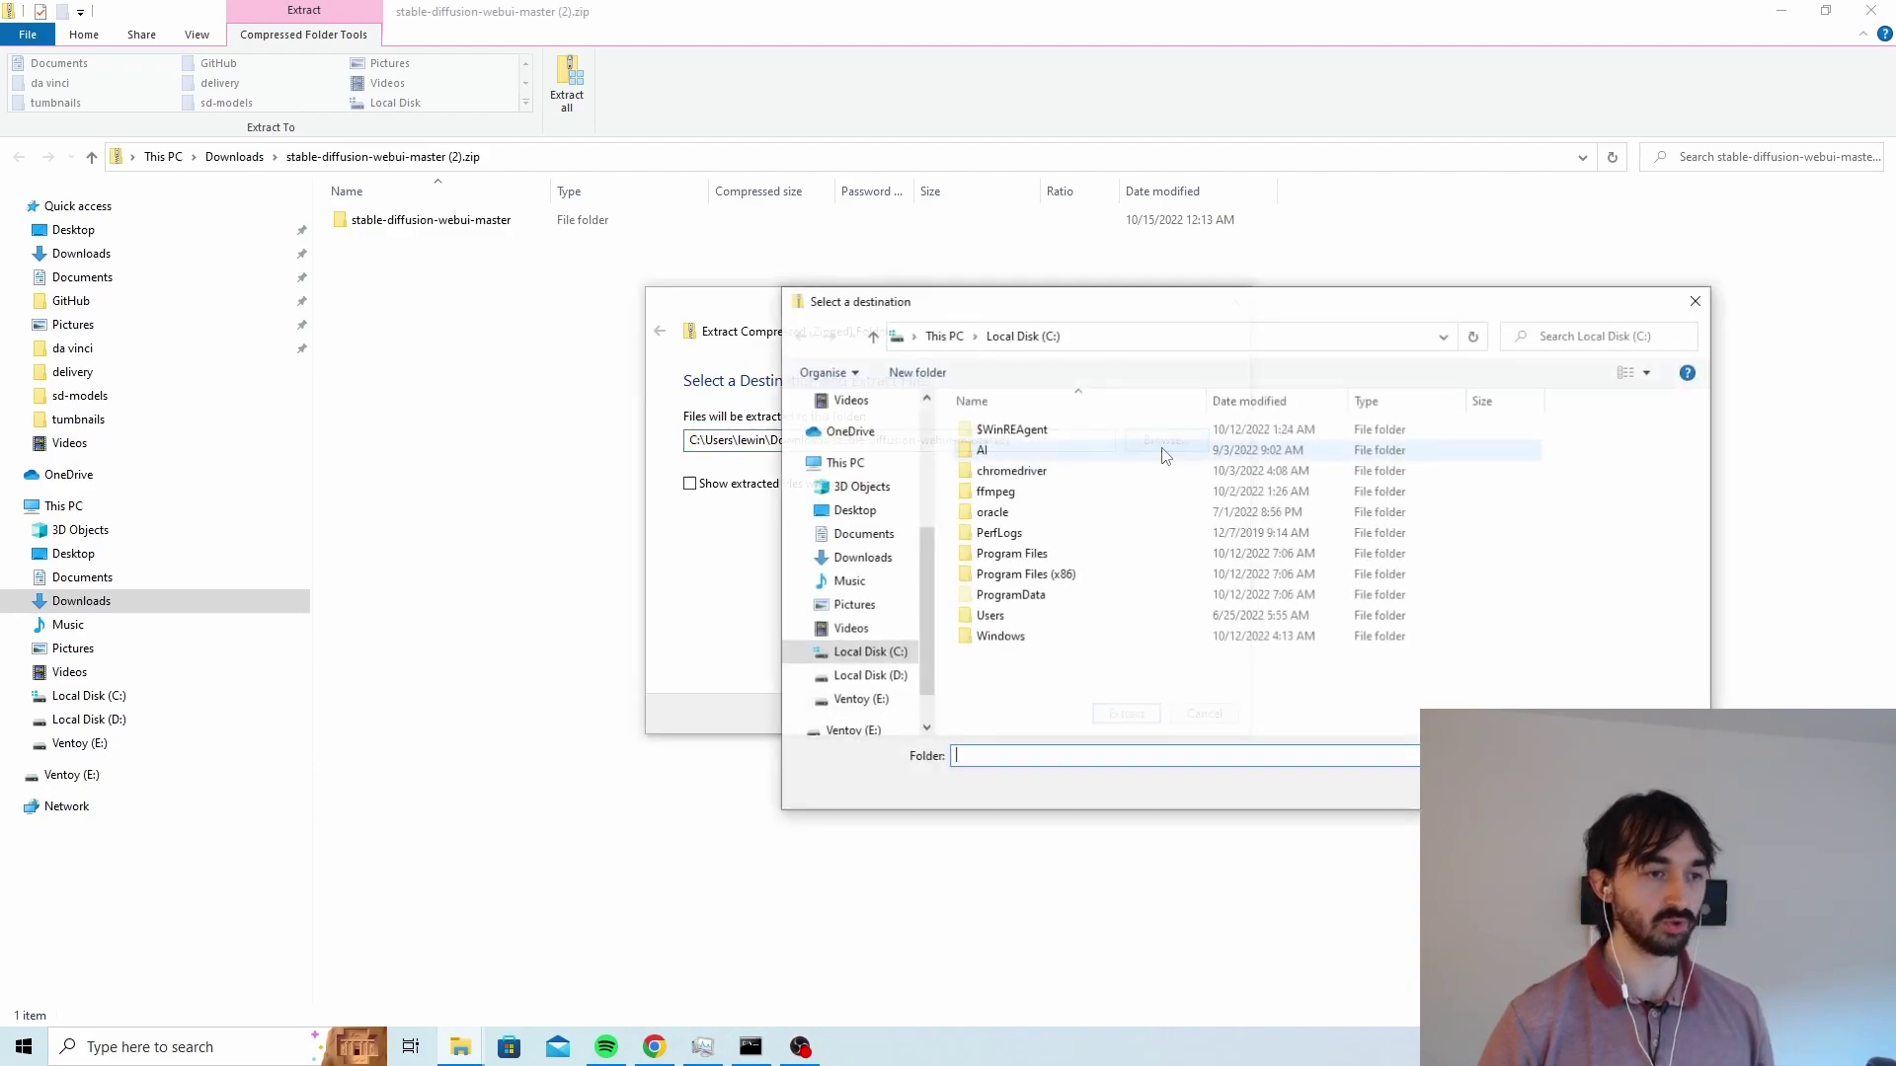
left_click(857, 648)
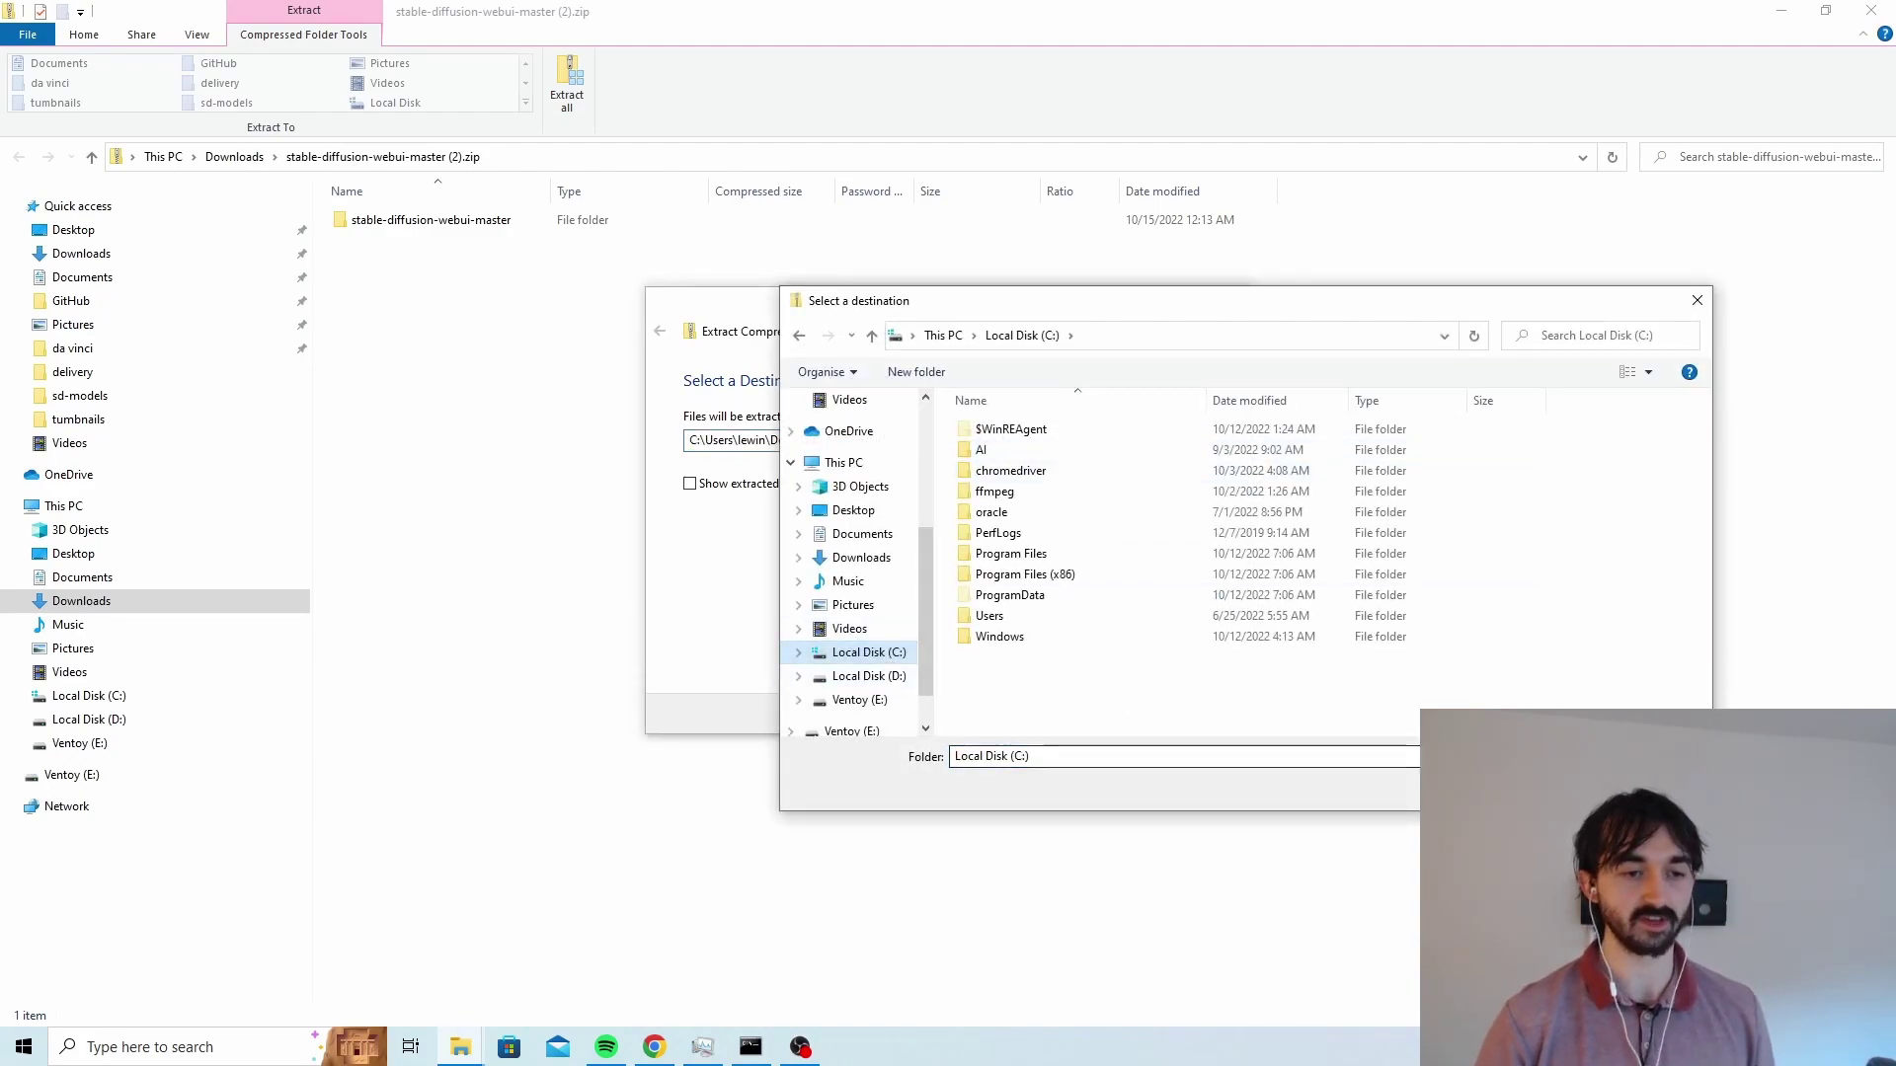
left_click(1552, 788)
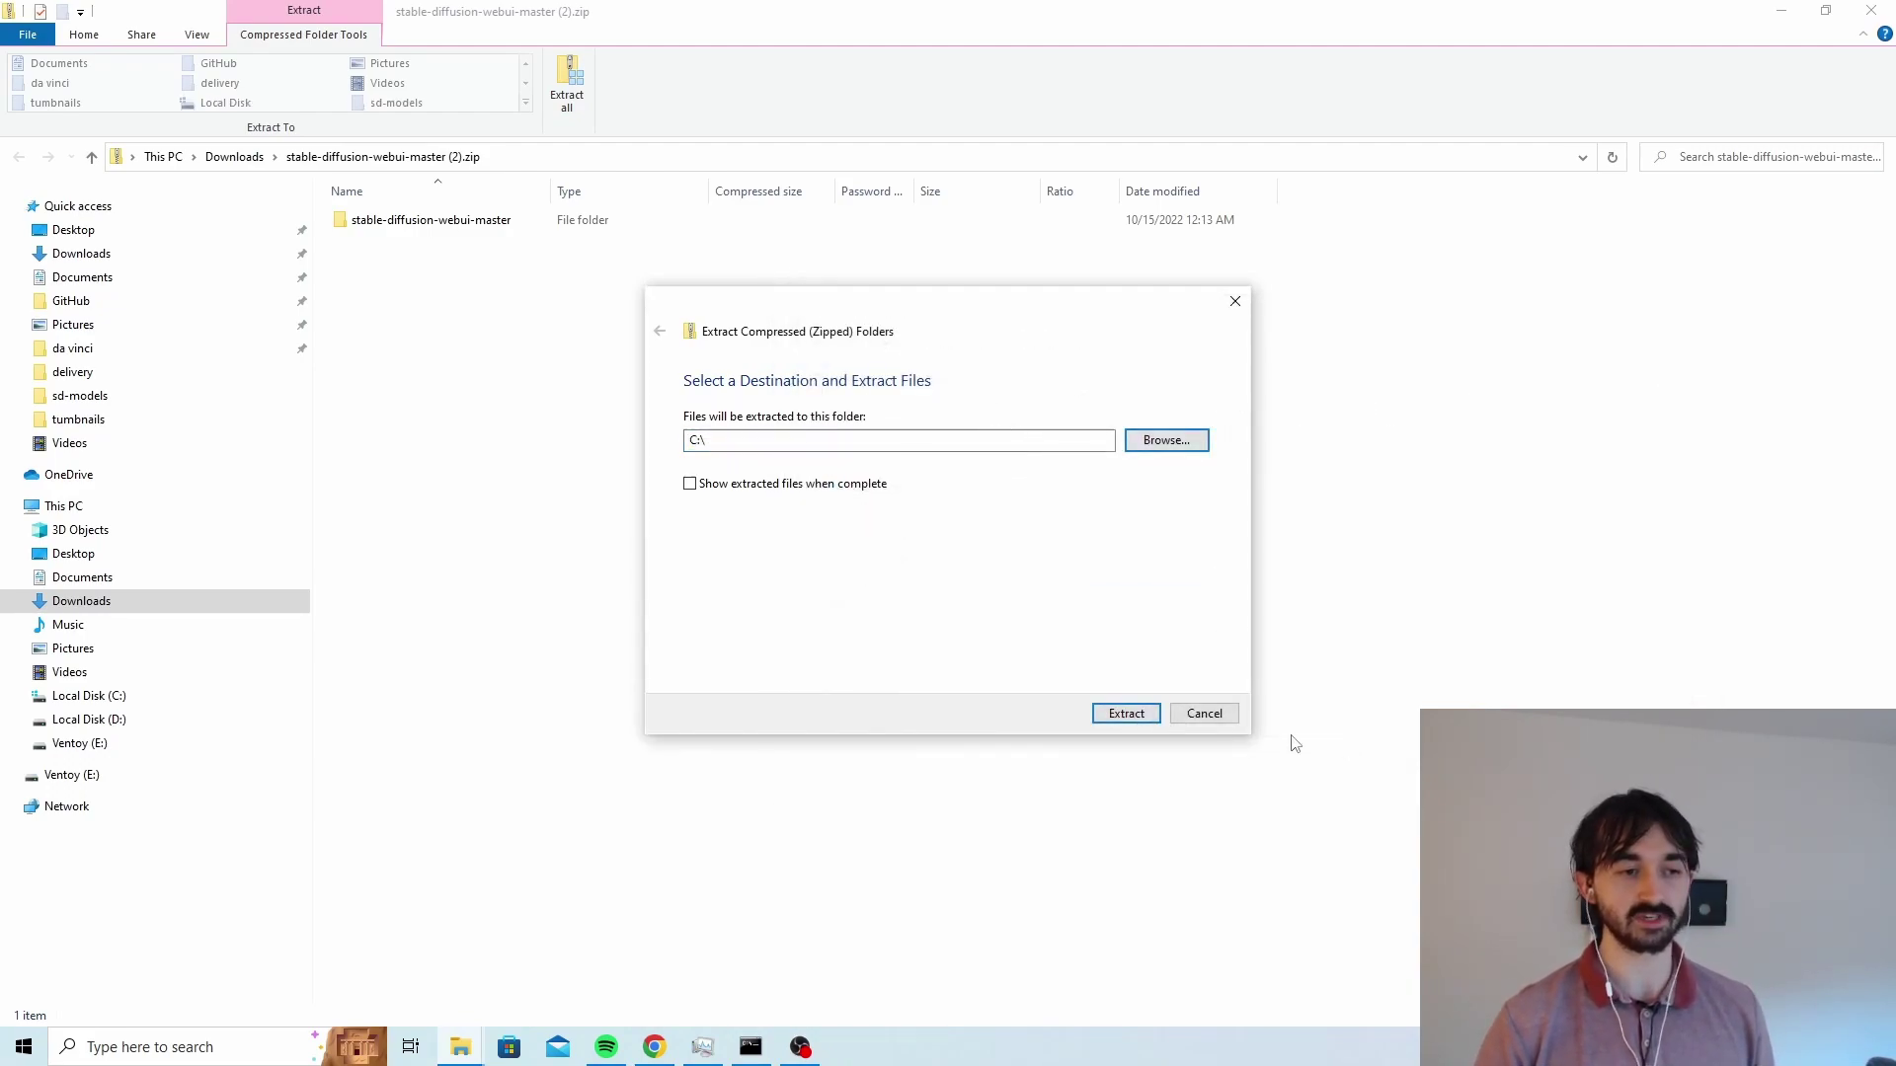
left_click(1146, 719)
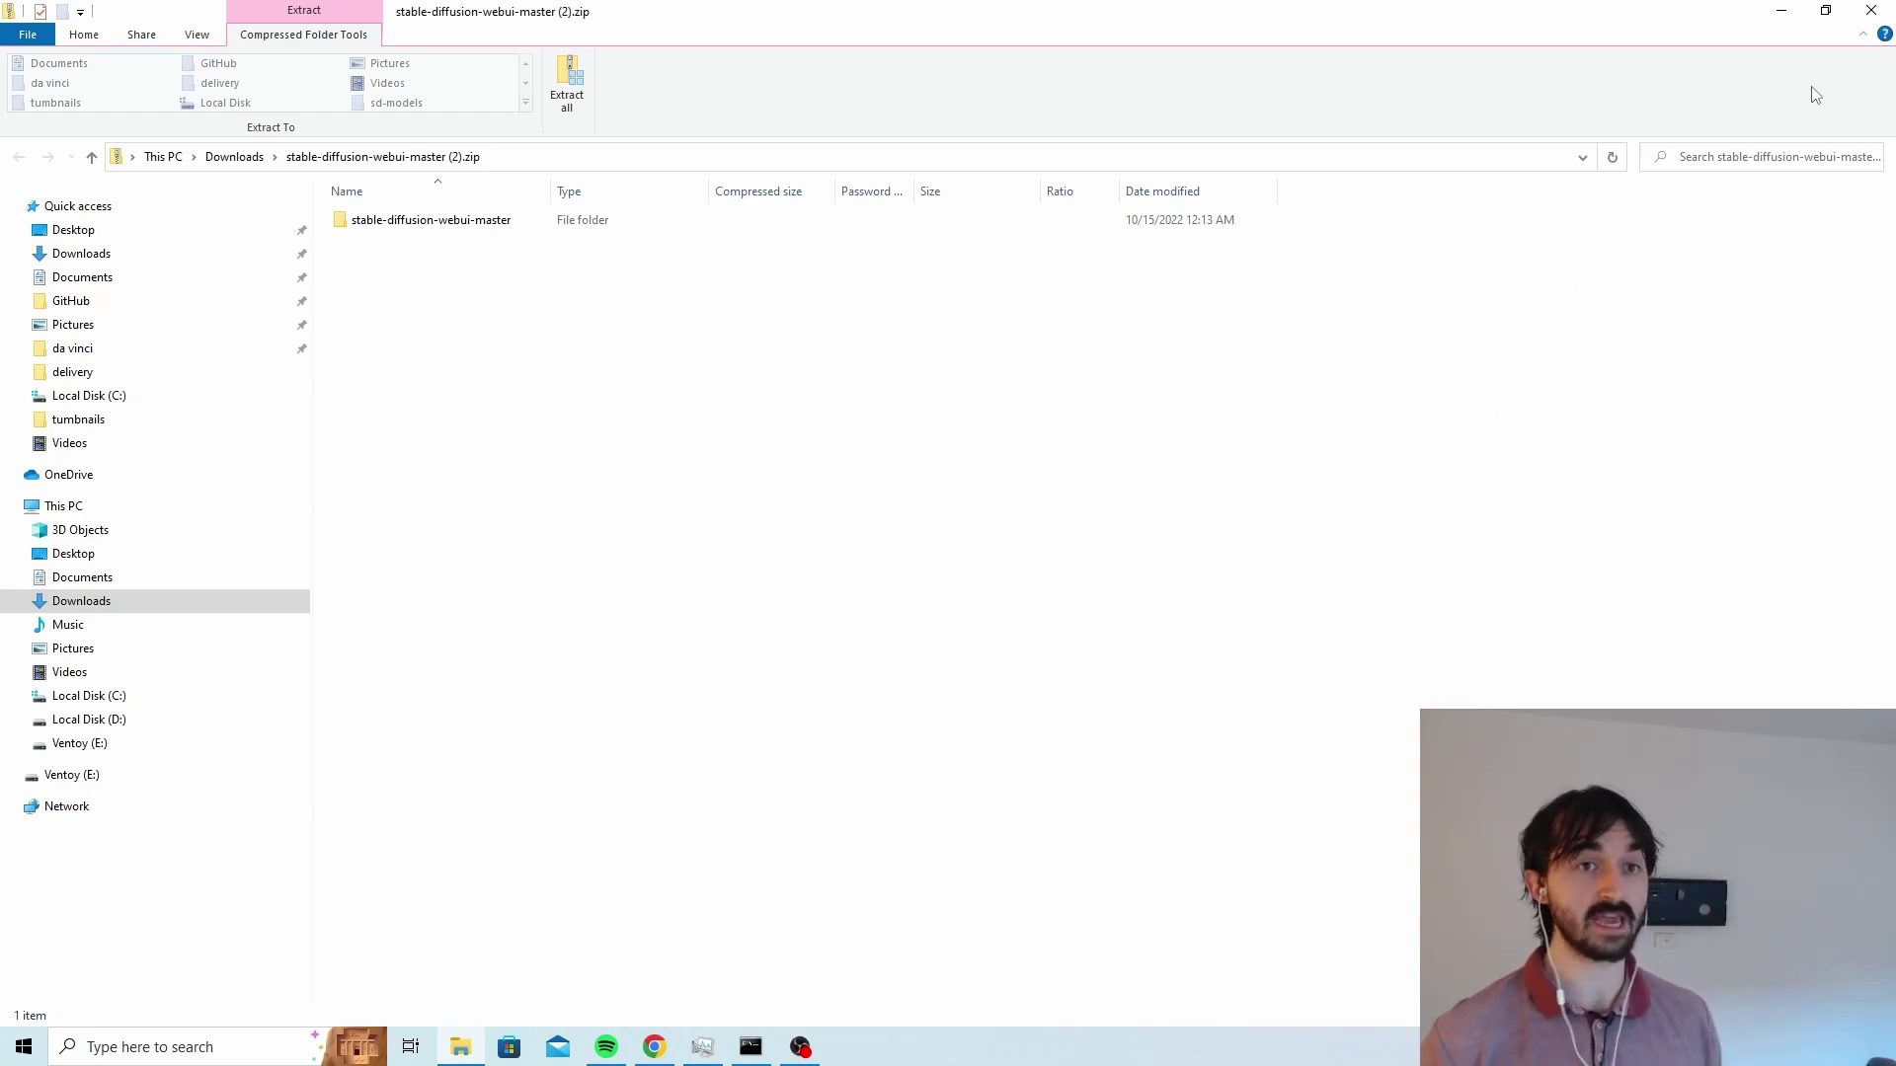
left_click(1861, 29)
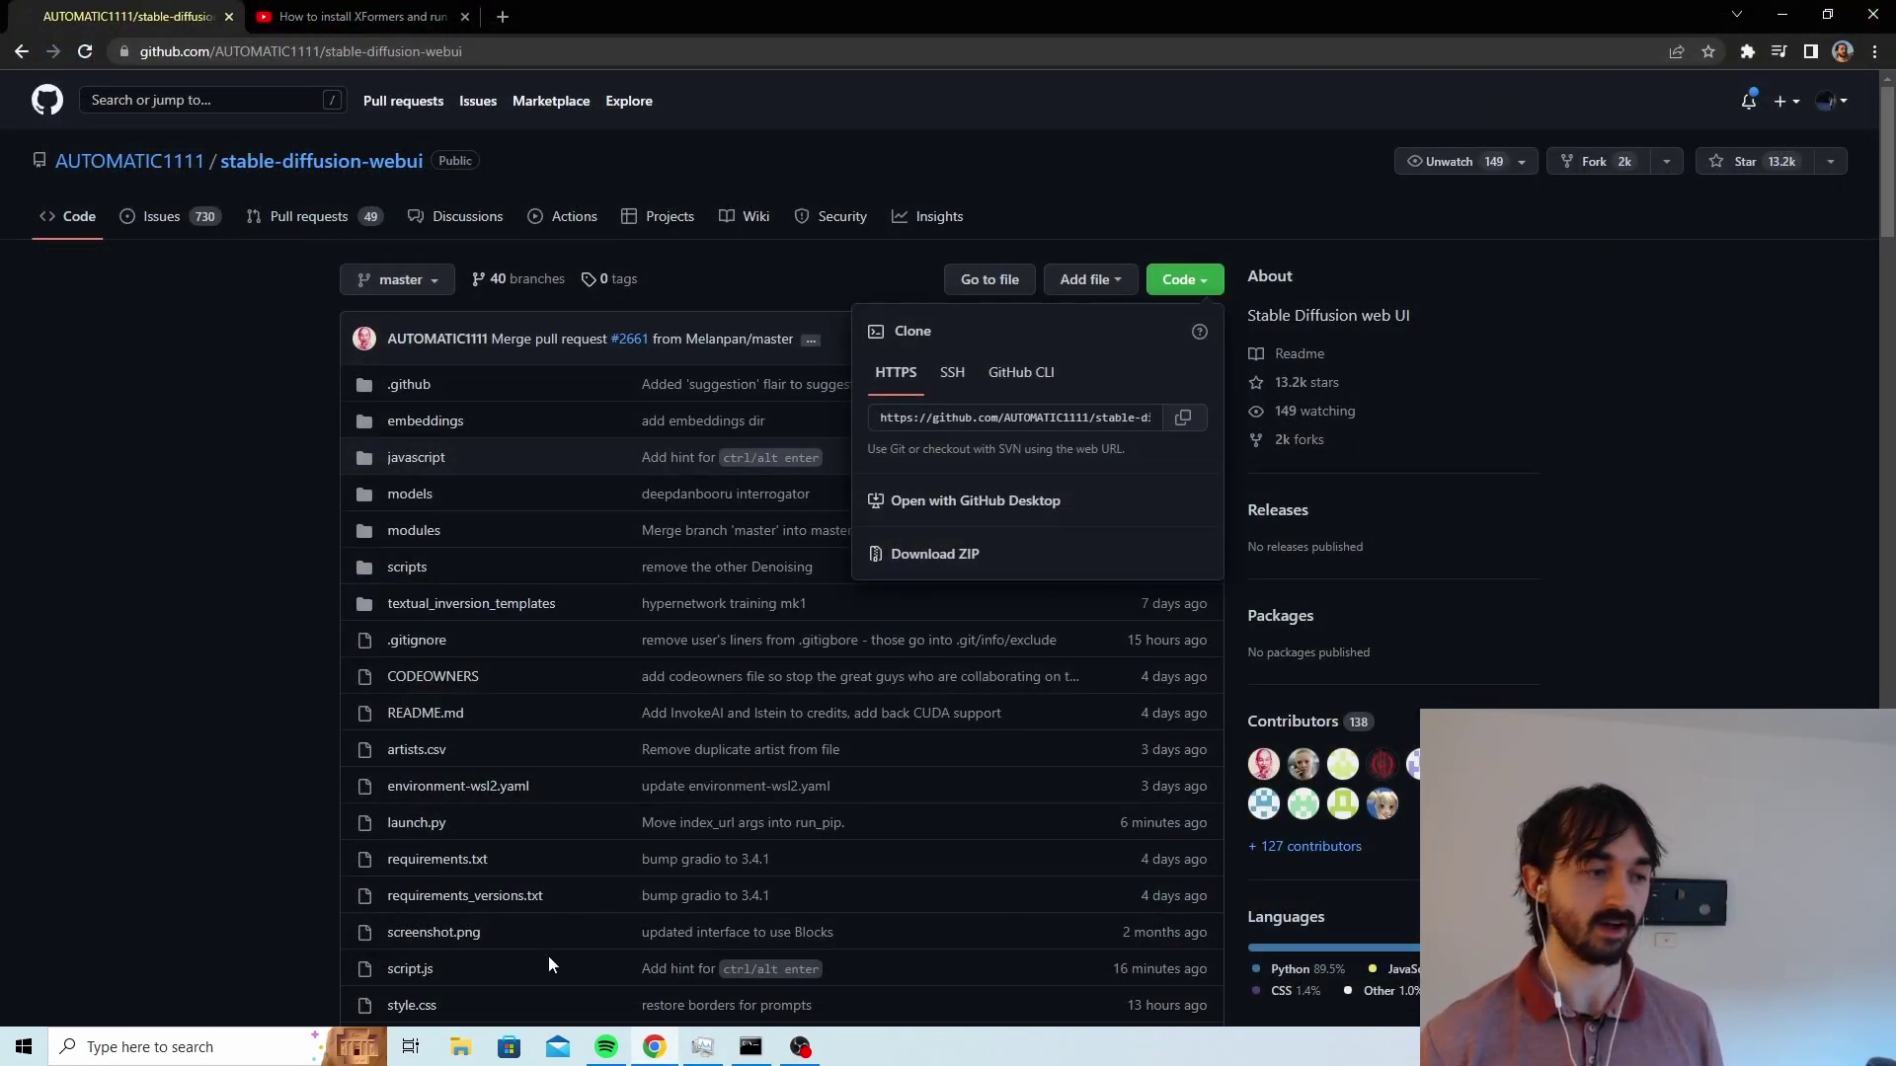
left_click(480, 1042)
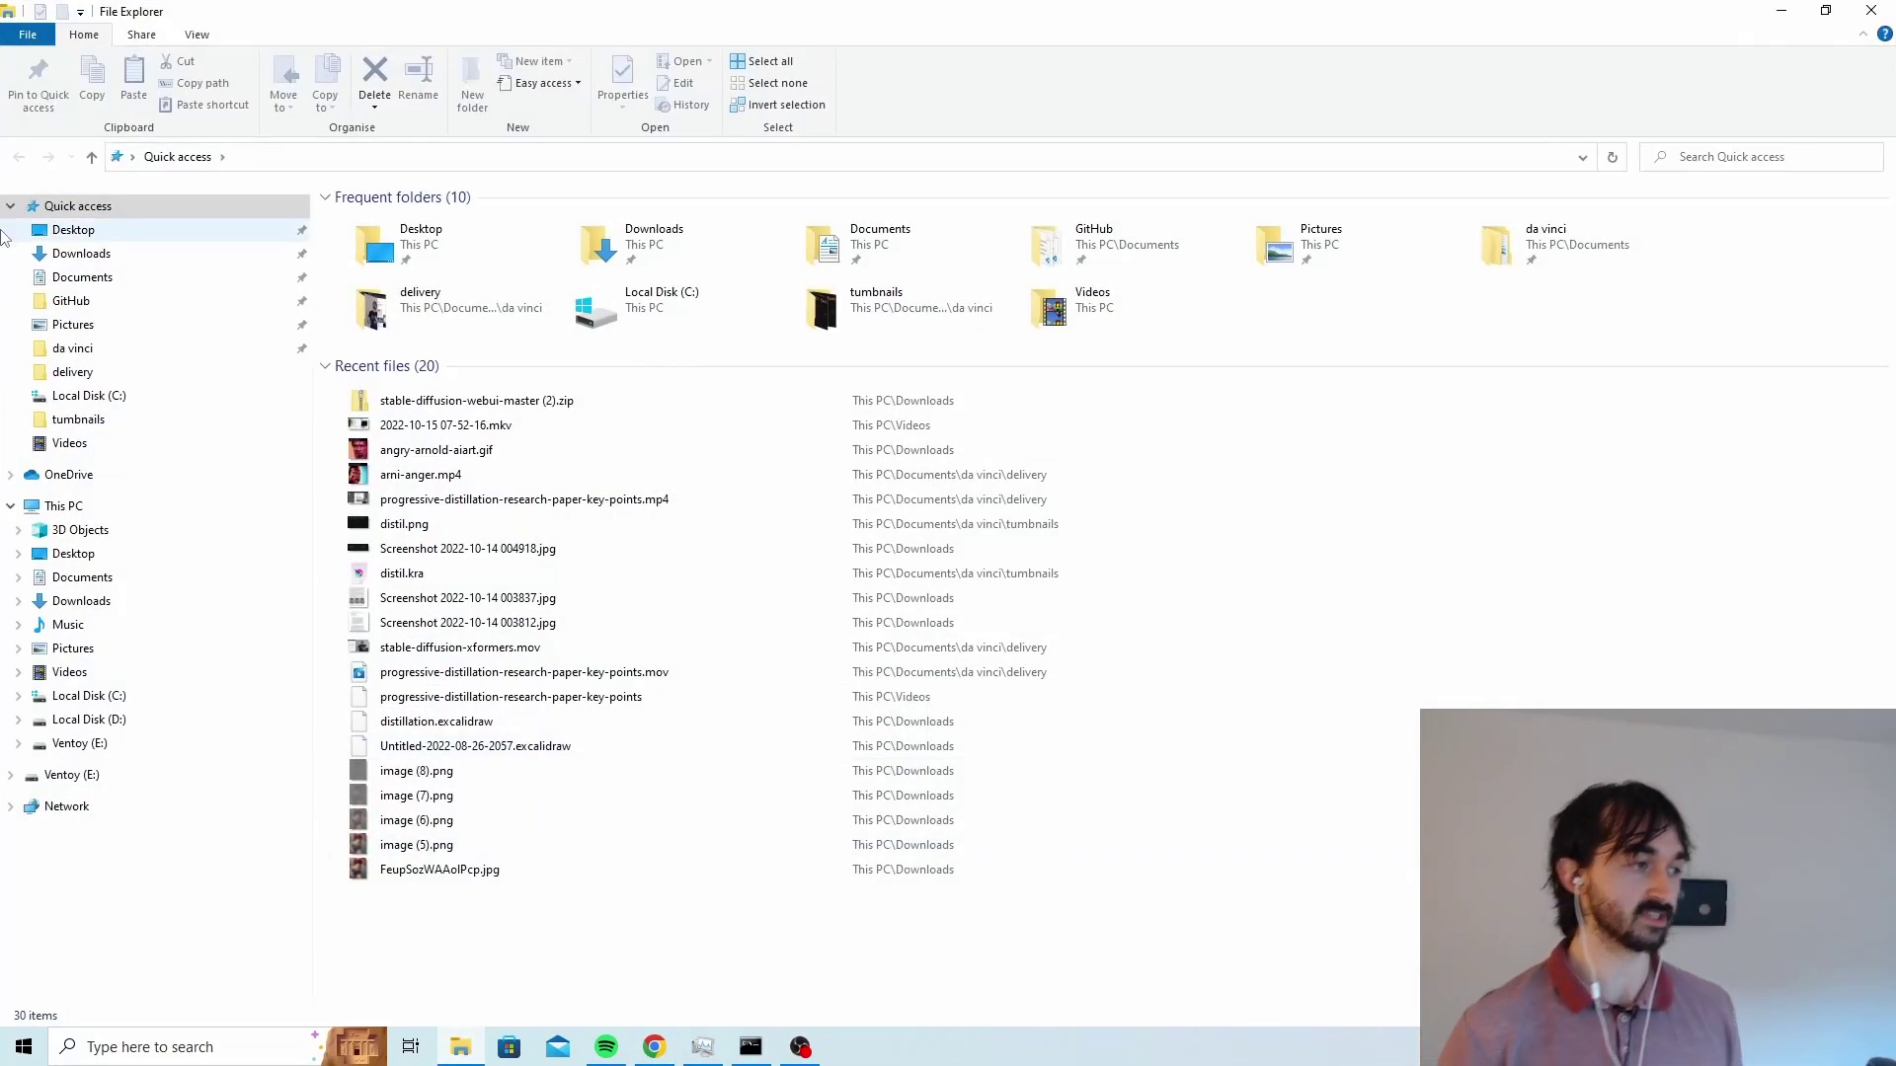
Rename the stable-diffusion-webui-master folder on C: to 'webui'
left_click(98, 396)
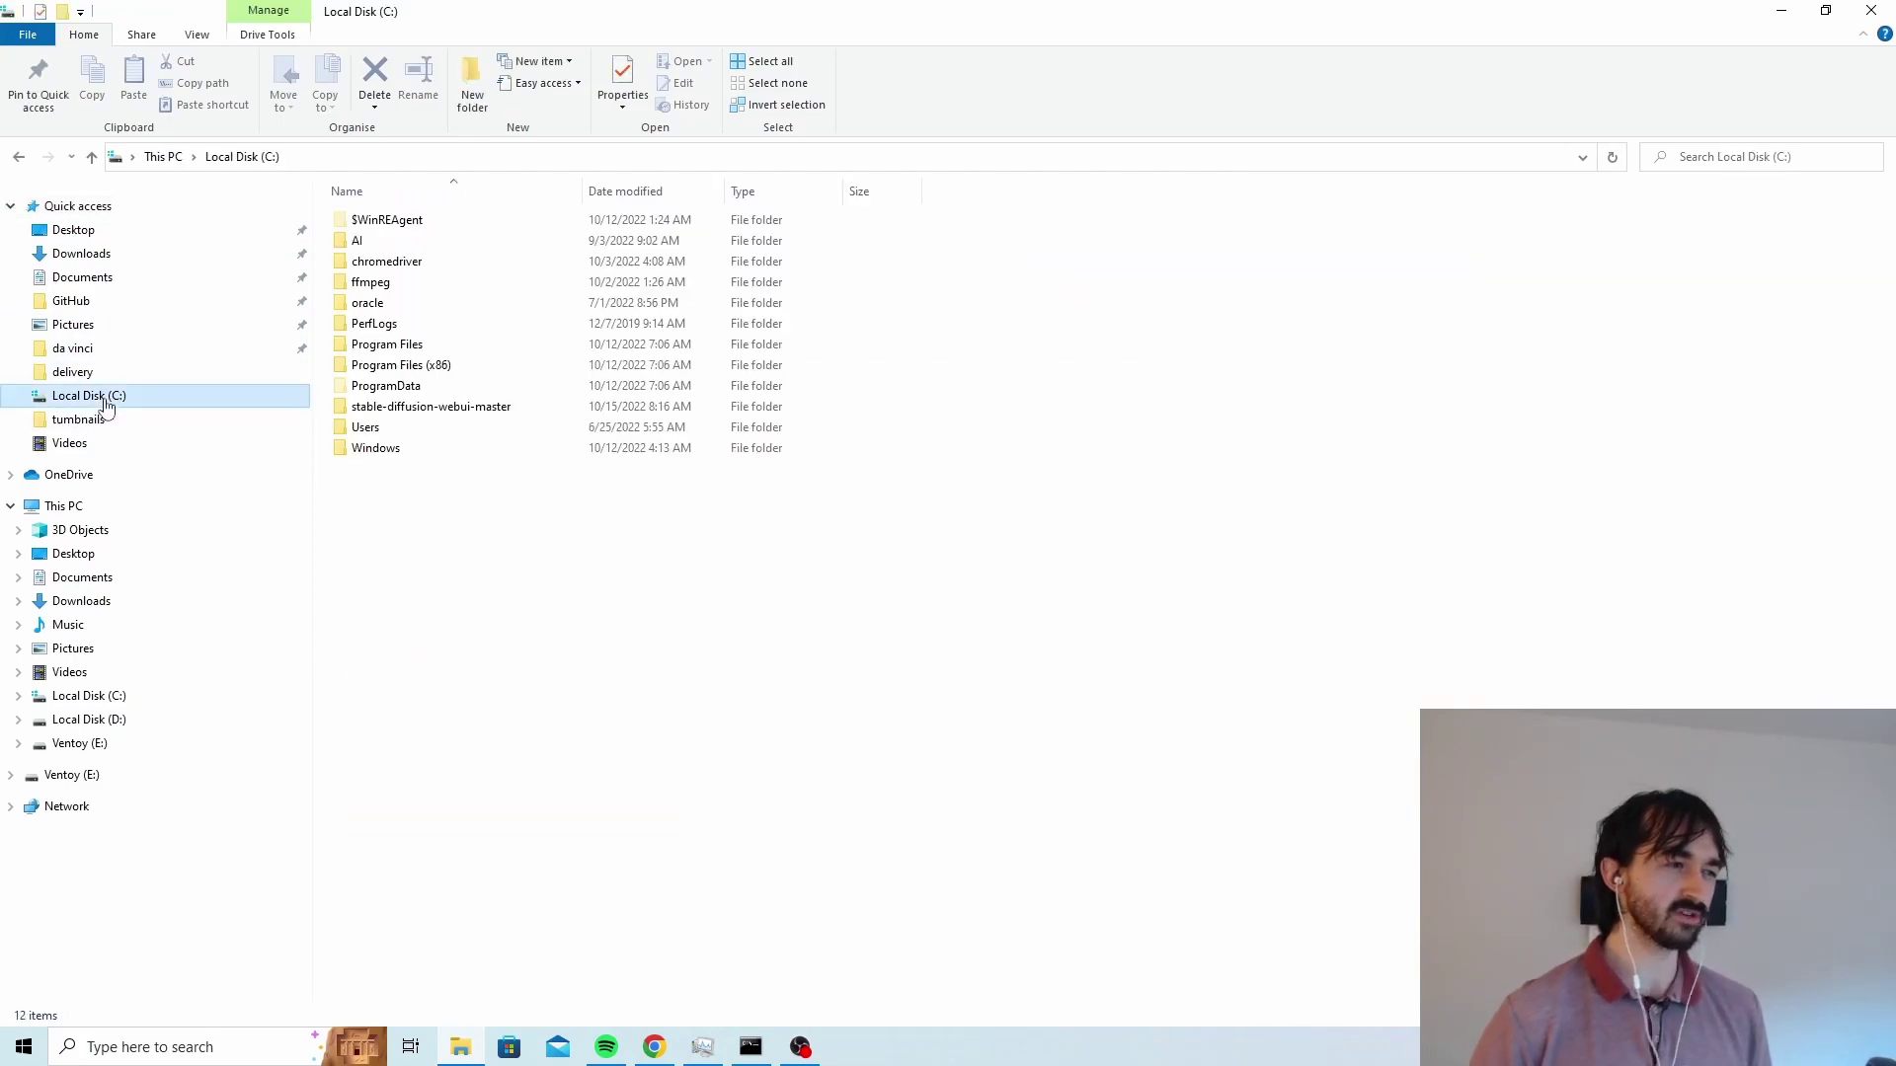
double_click(464, 410)
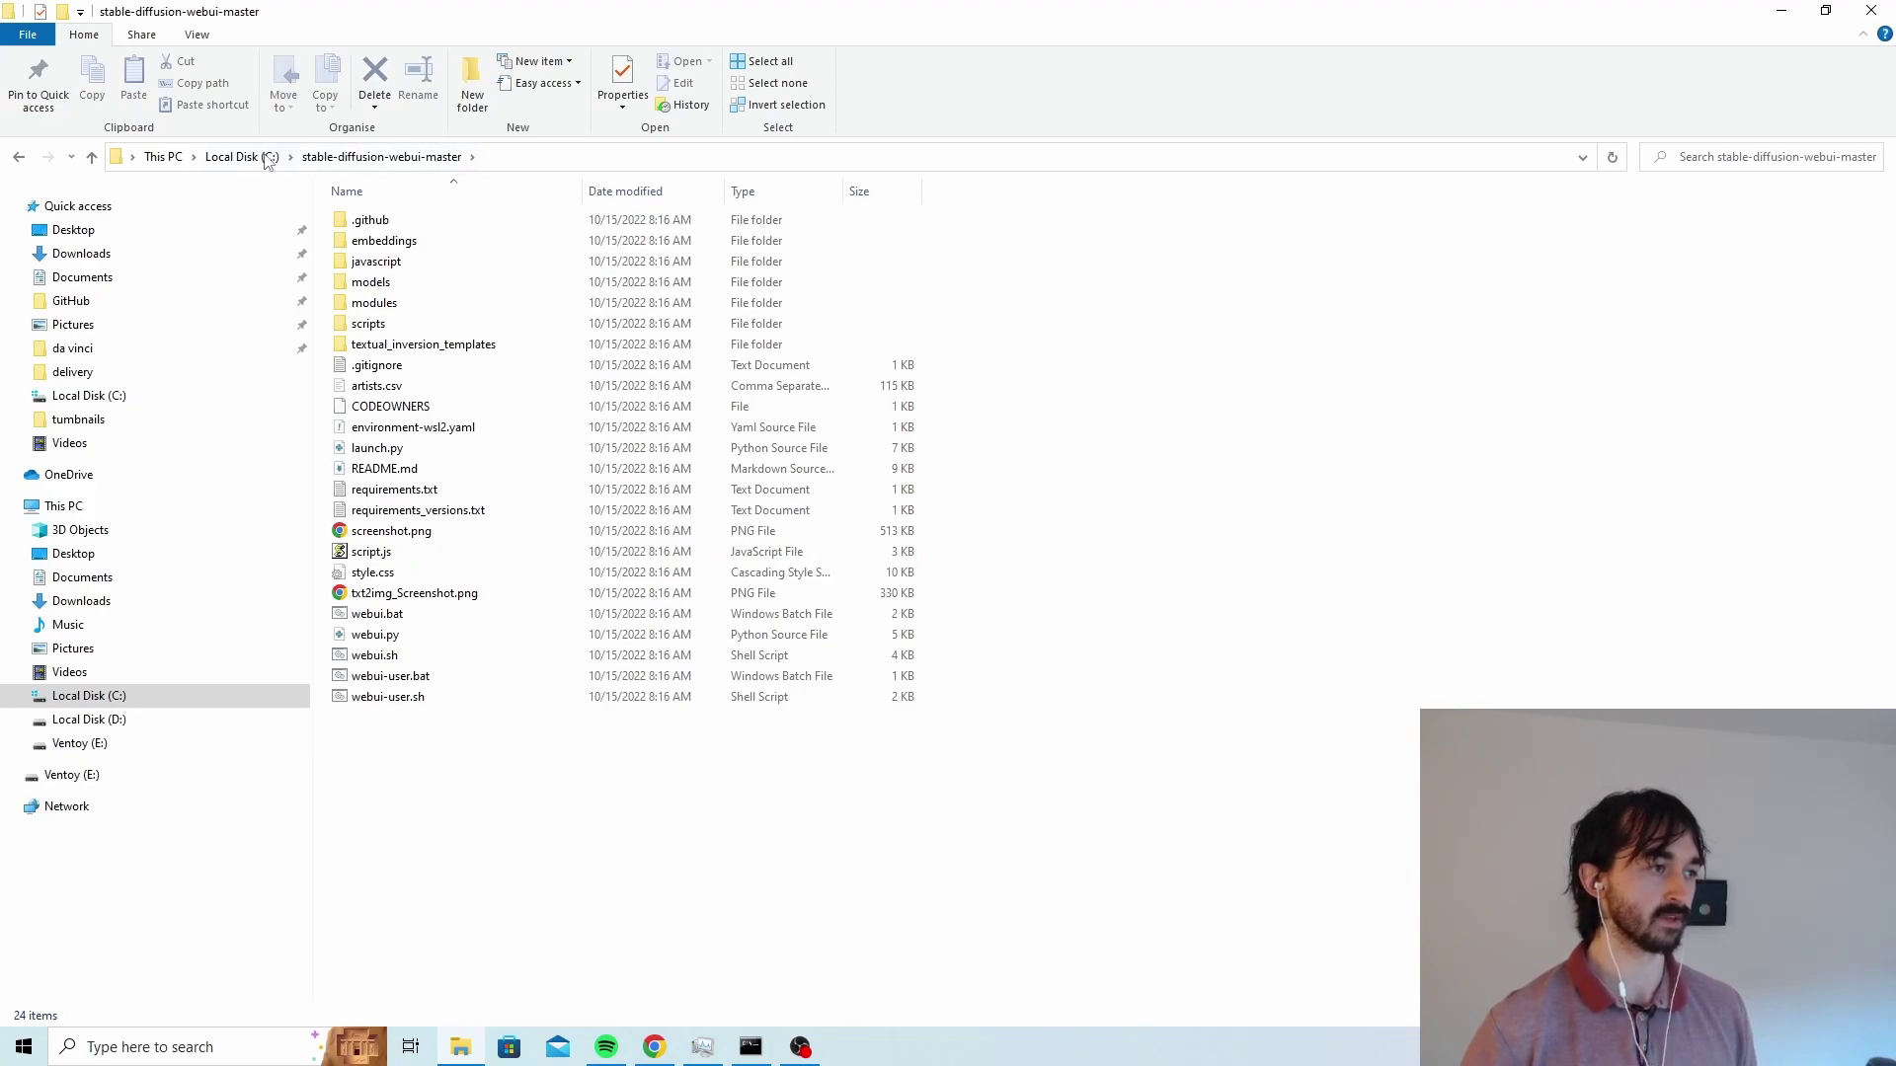
left_click(265, 157)
right_click(399, 411)
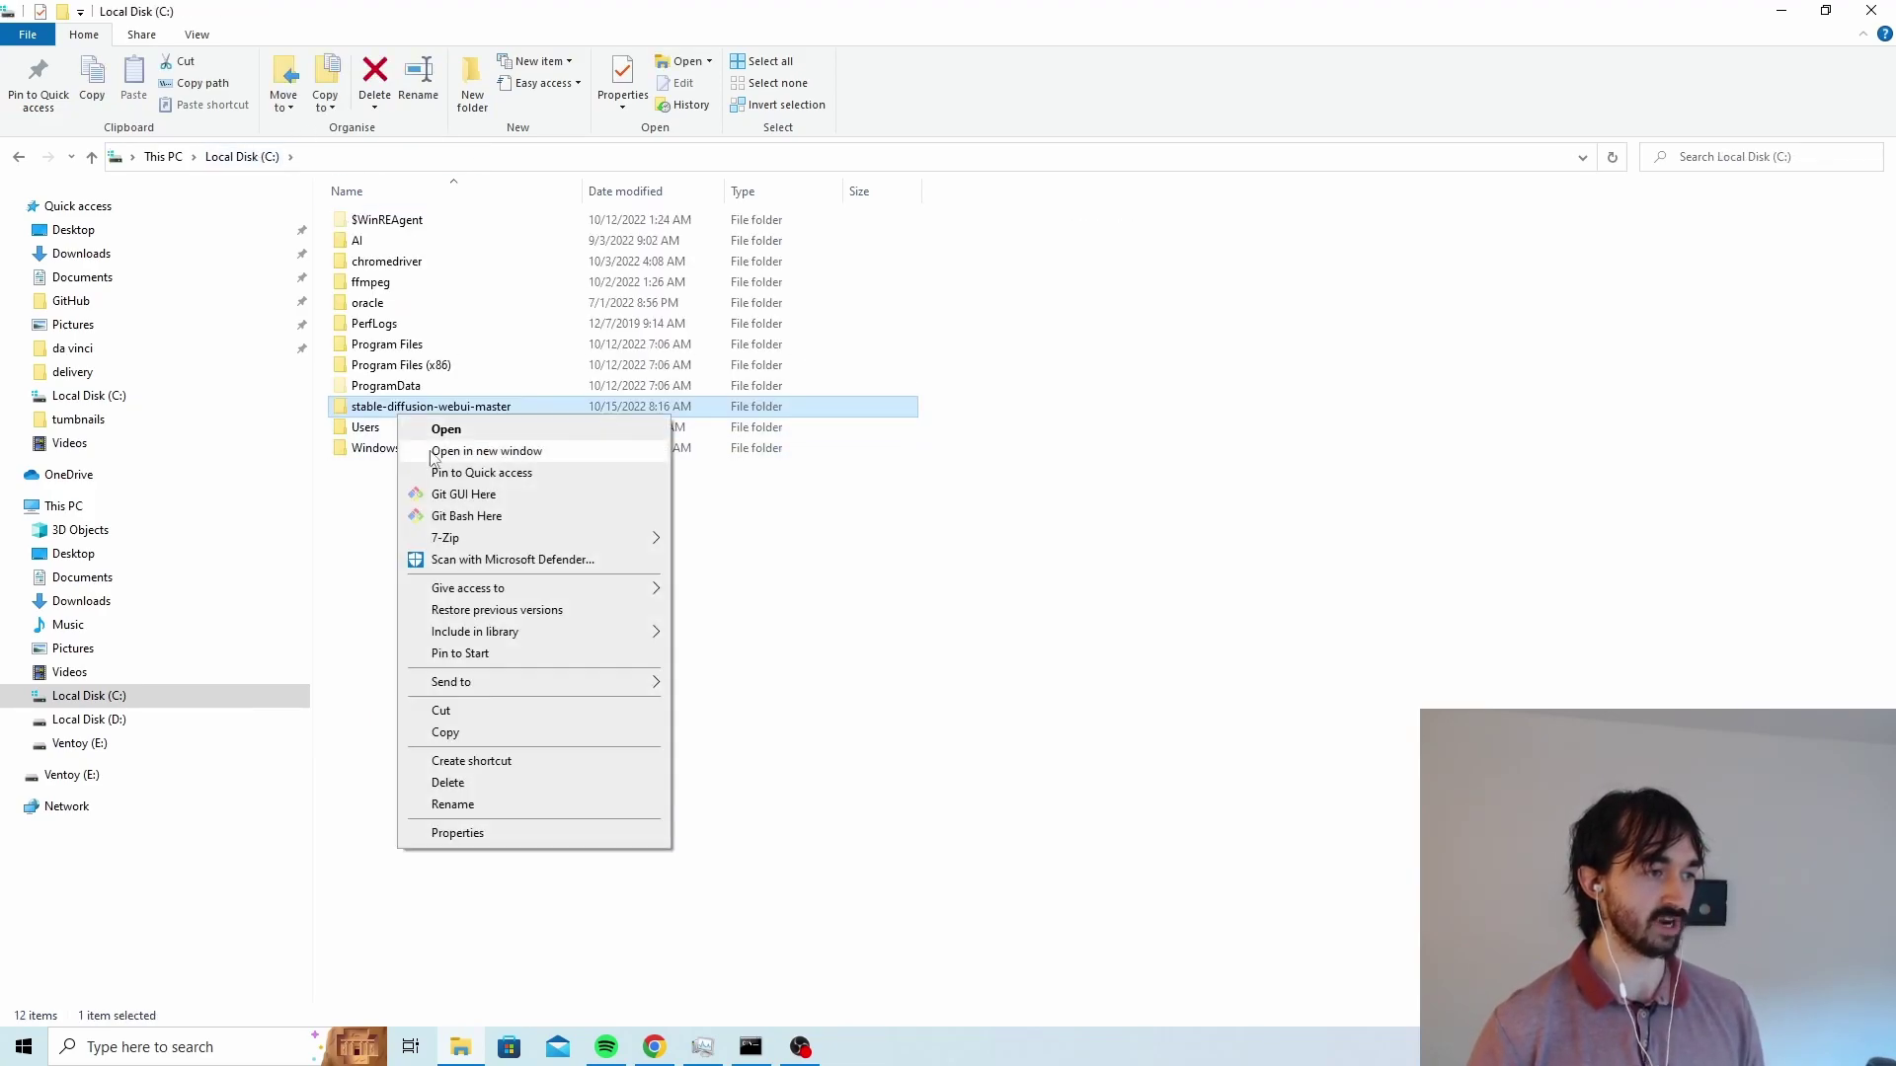
left_click(501, 802)
type("webui")
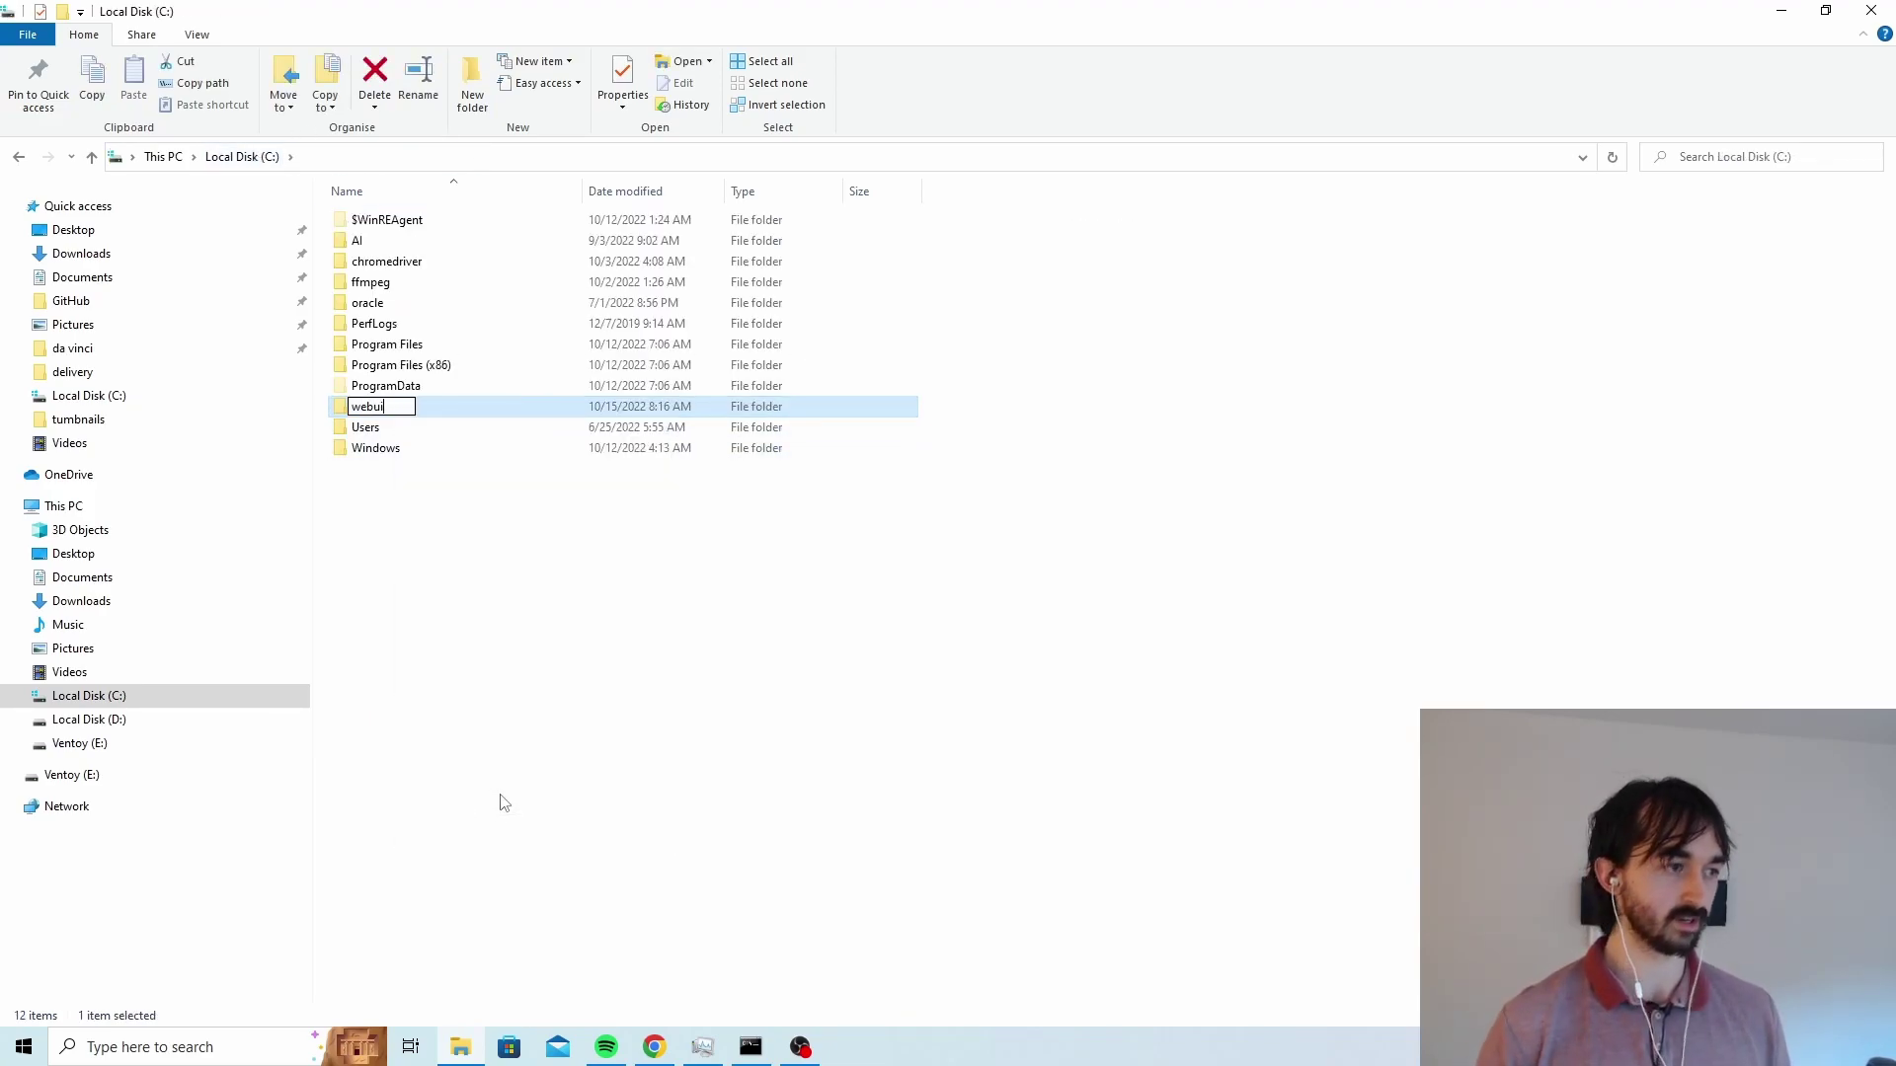
key("Return")
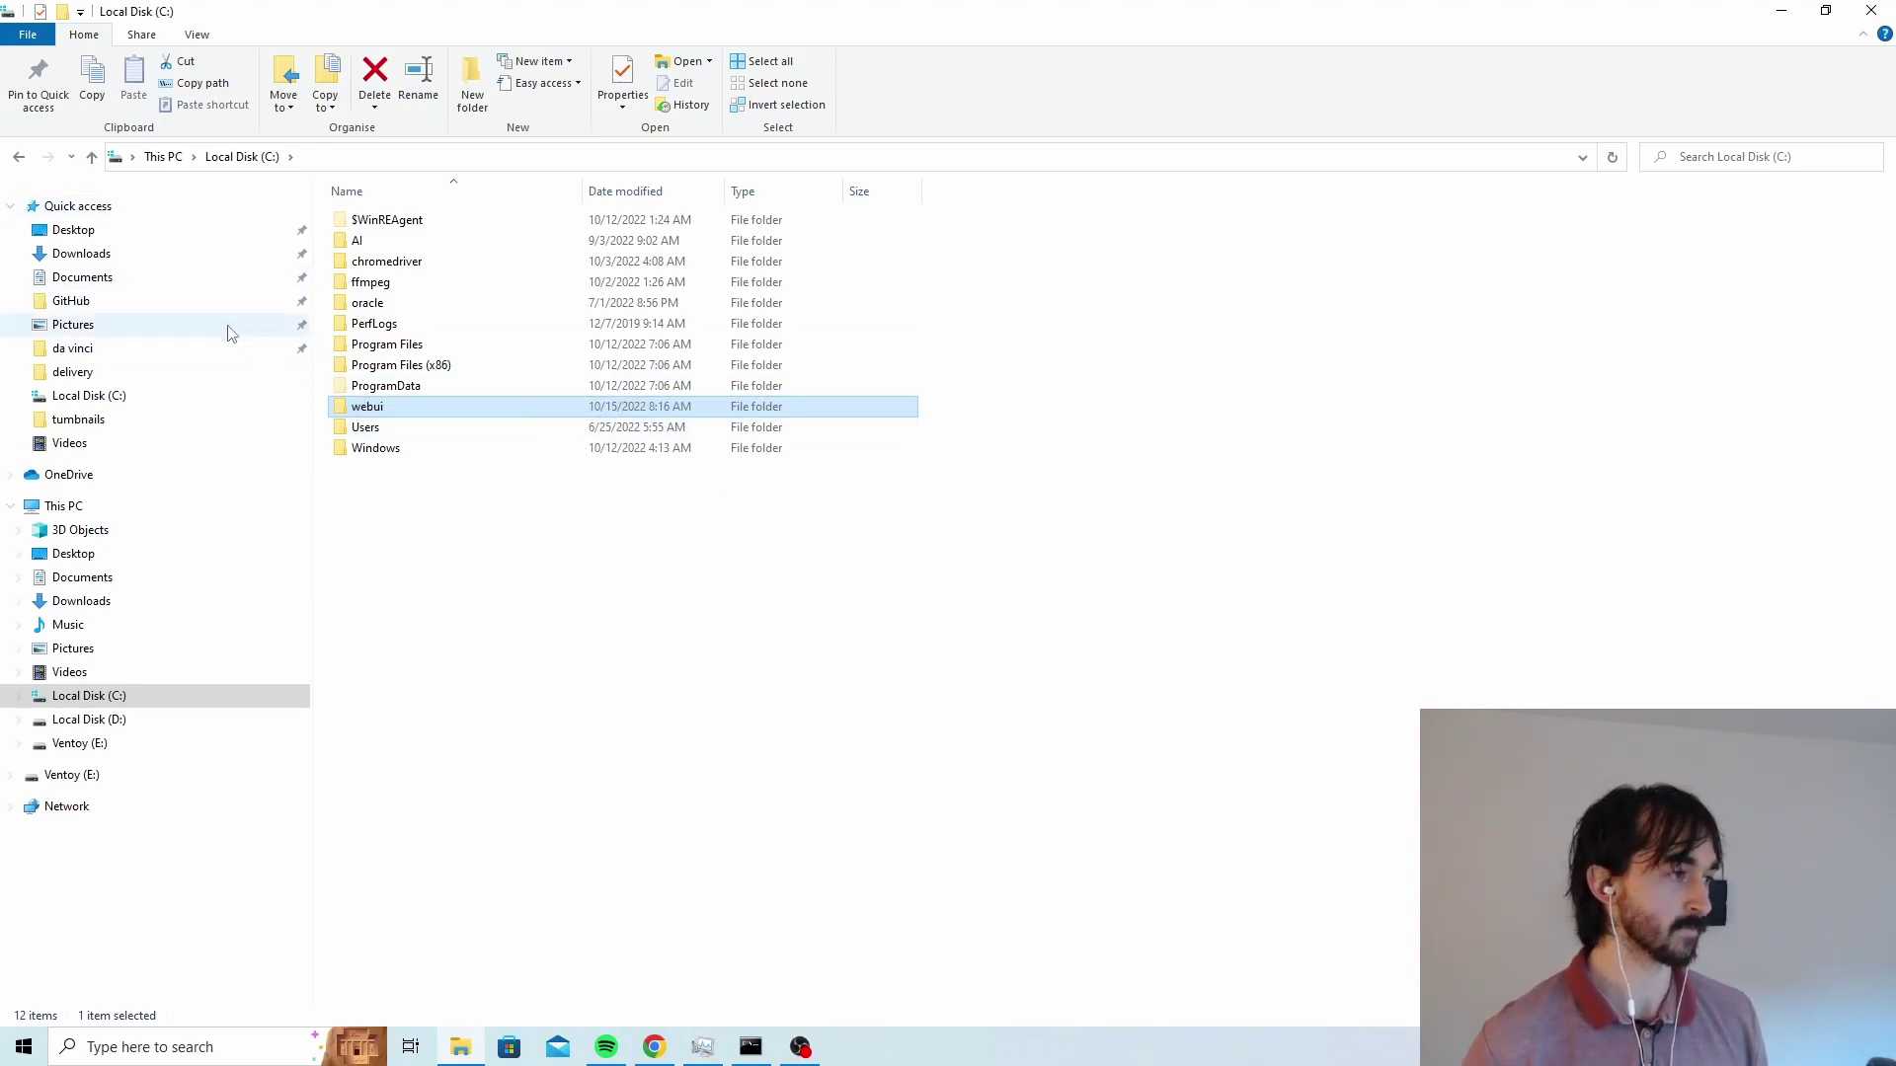
Copy model.ckpt from Documents\sd-models into C:\webui\models\Stable-diffusion
left_click(82, 277)
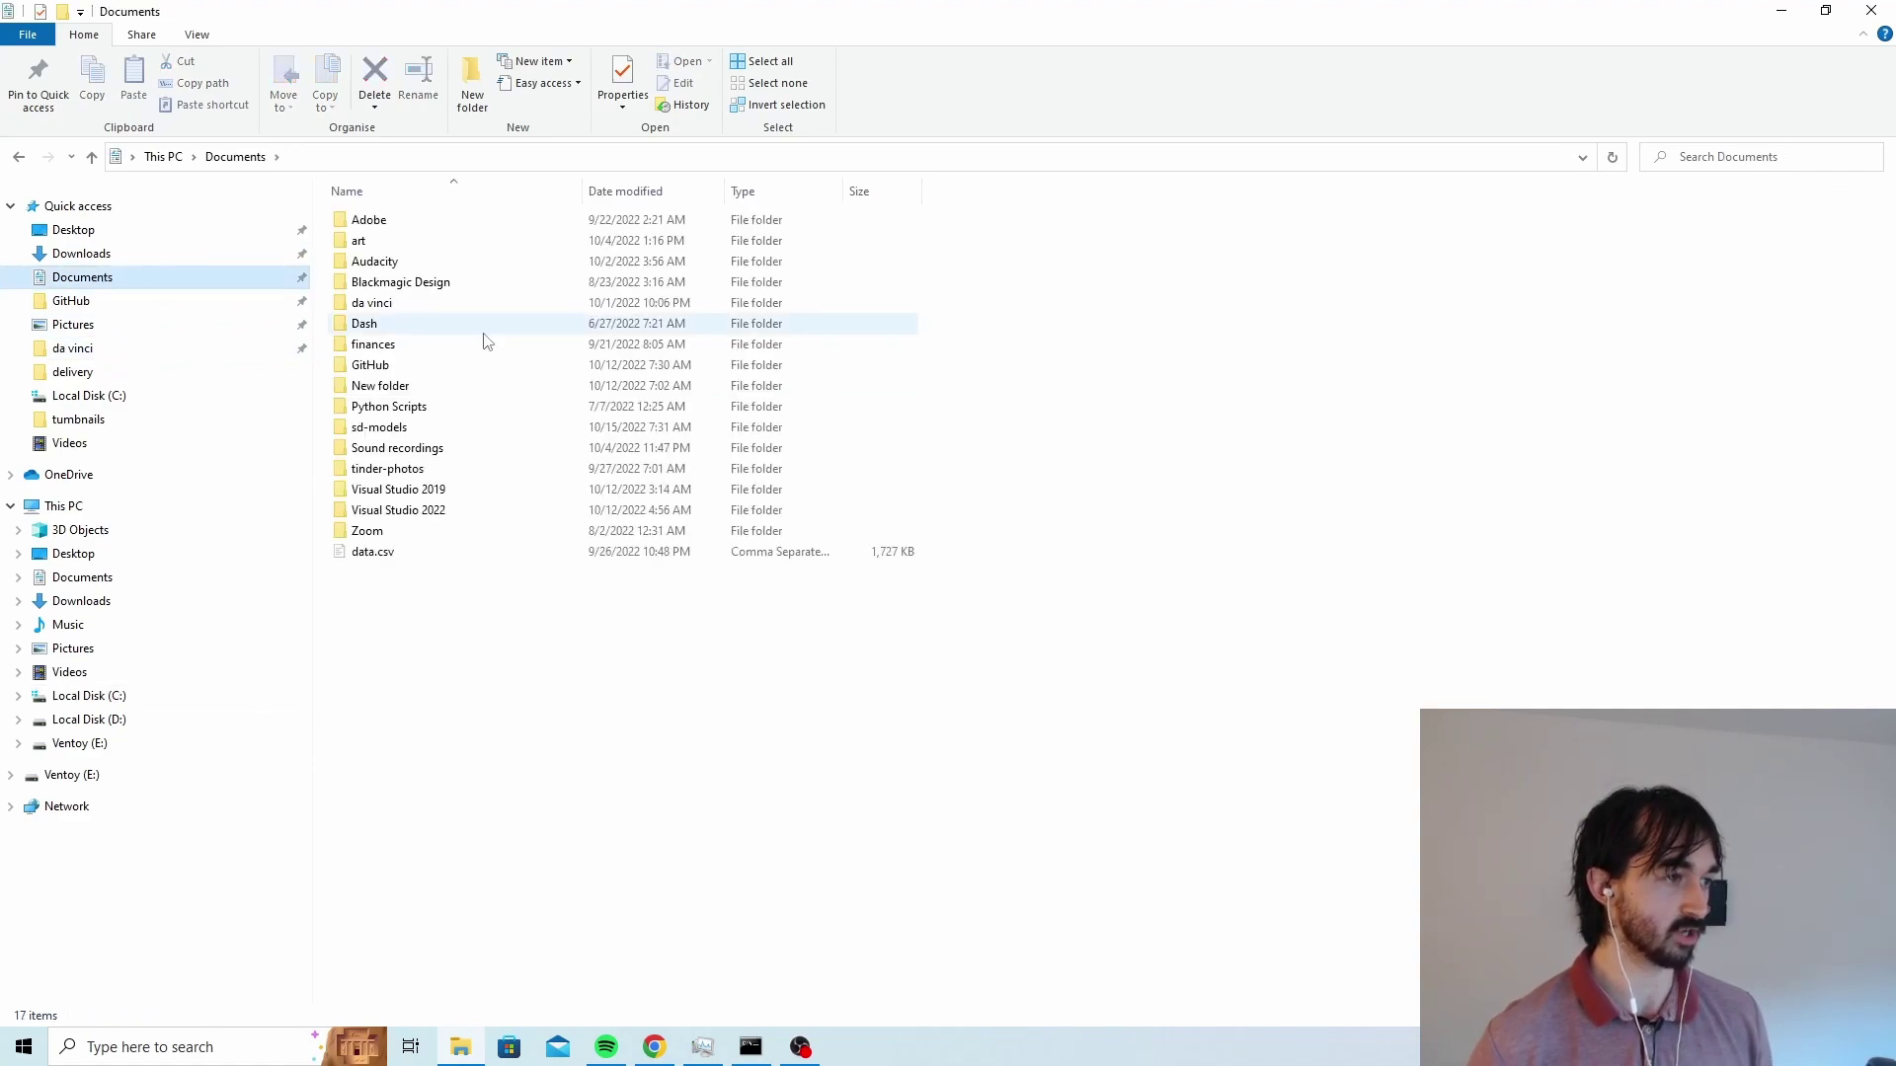
double_click(430, 438)
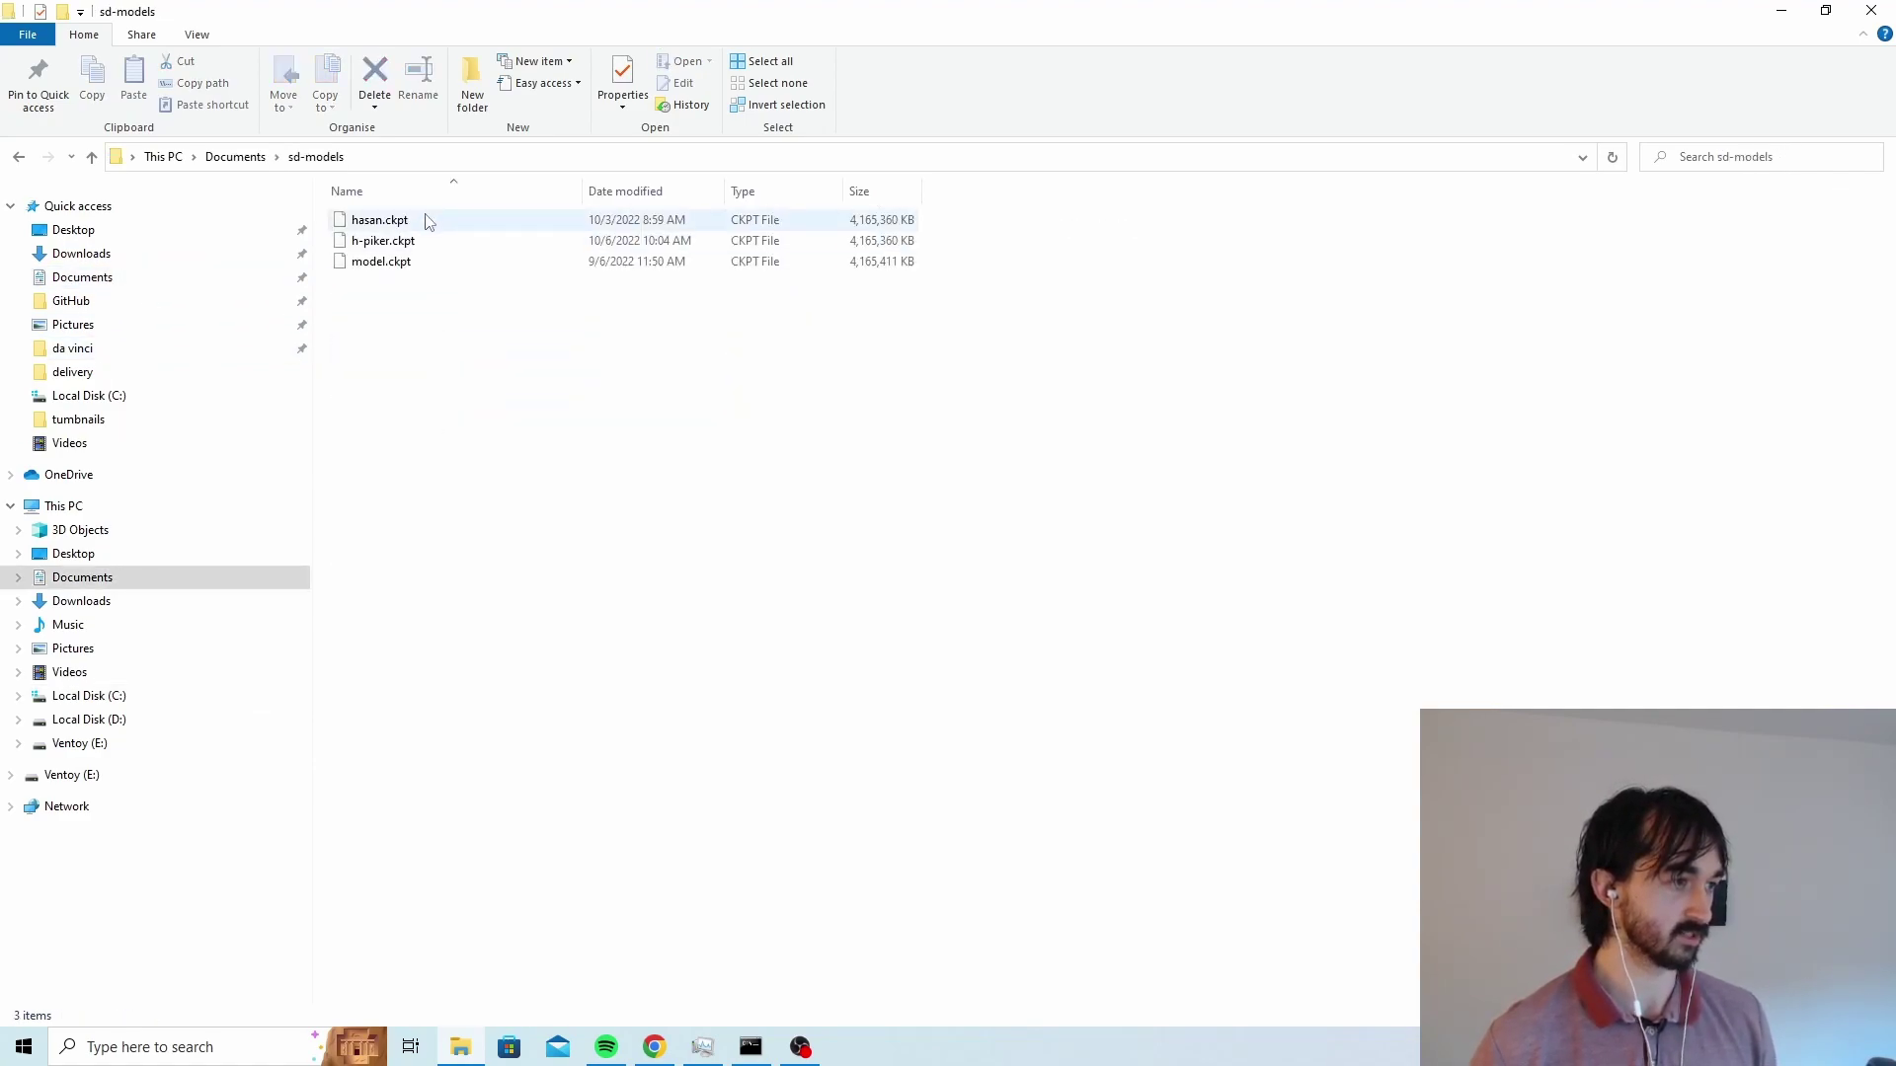
left_click(430, 265)
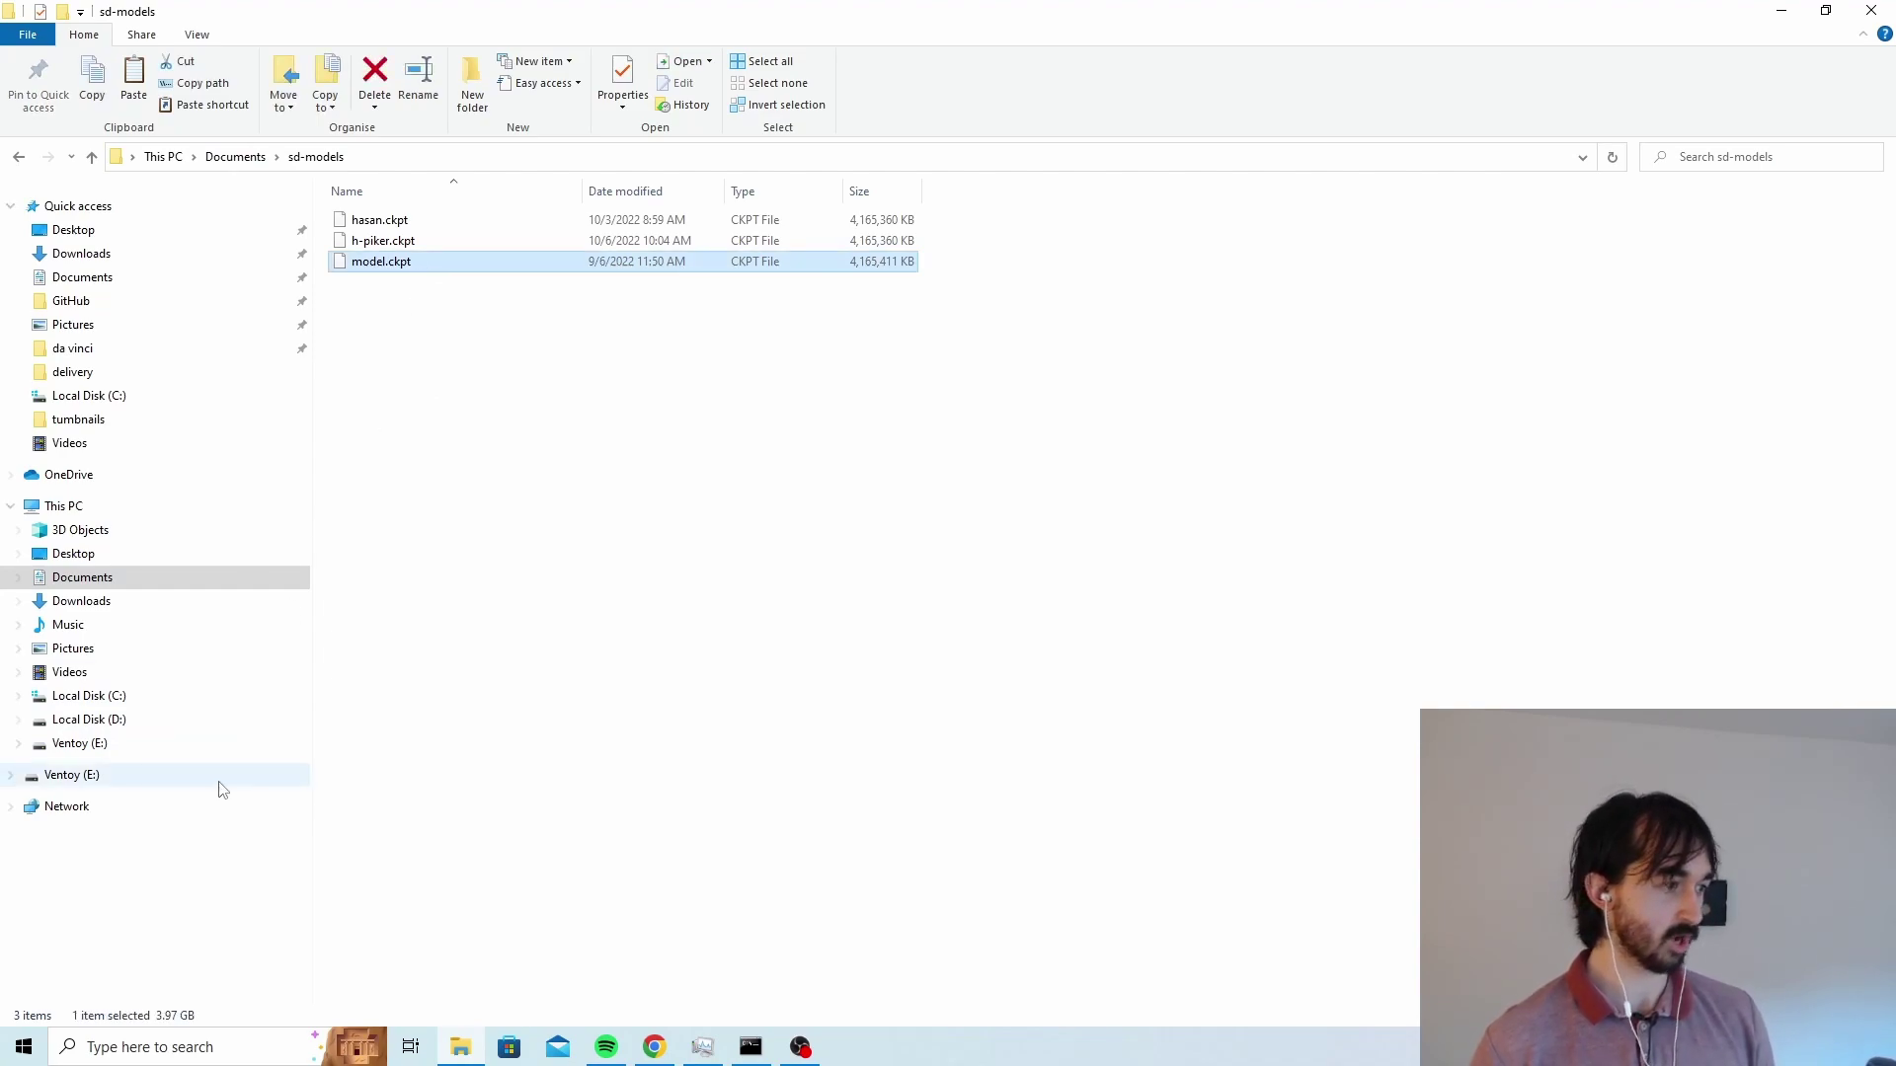
left_click(116, 697)
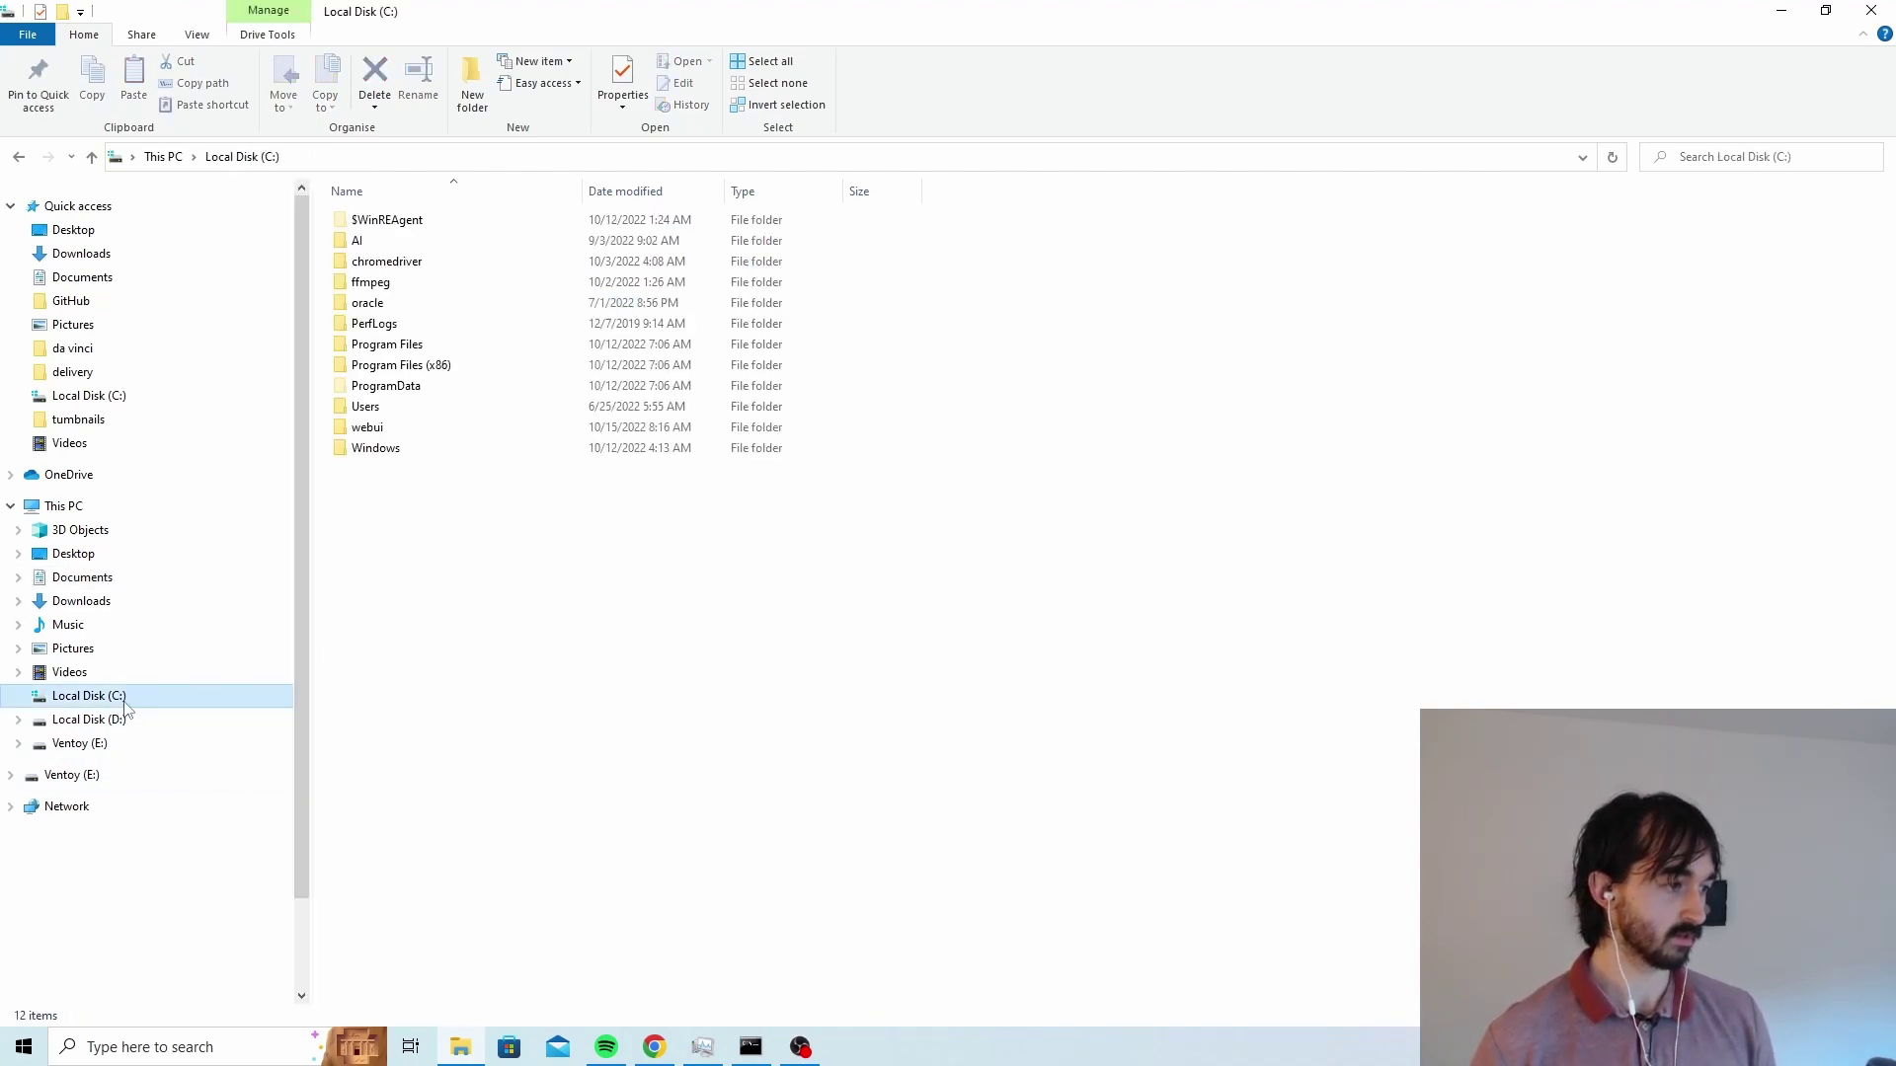
double_click(402, 427)
double_click(414, 283)
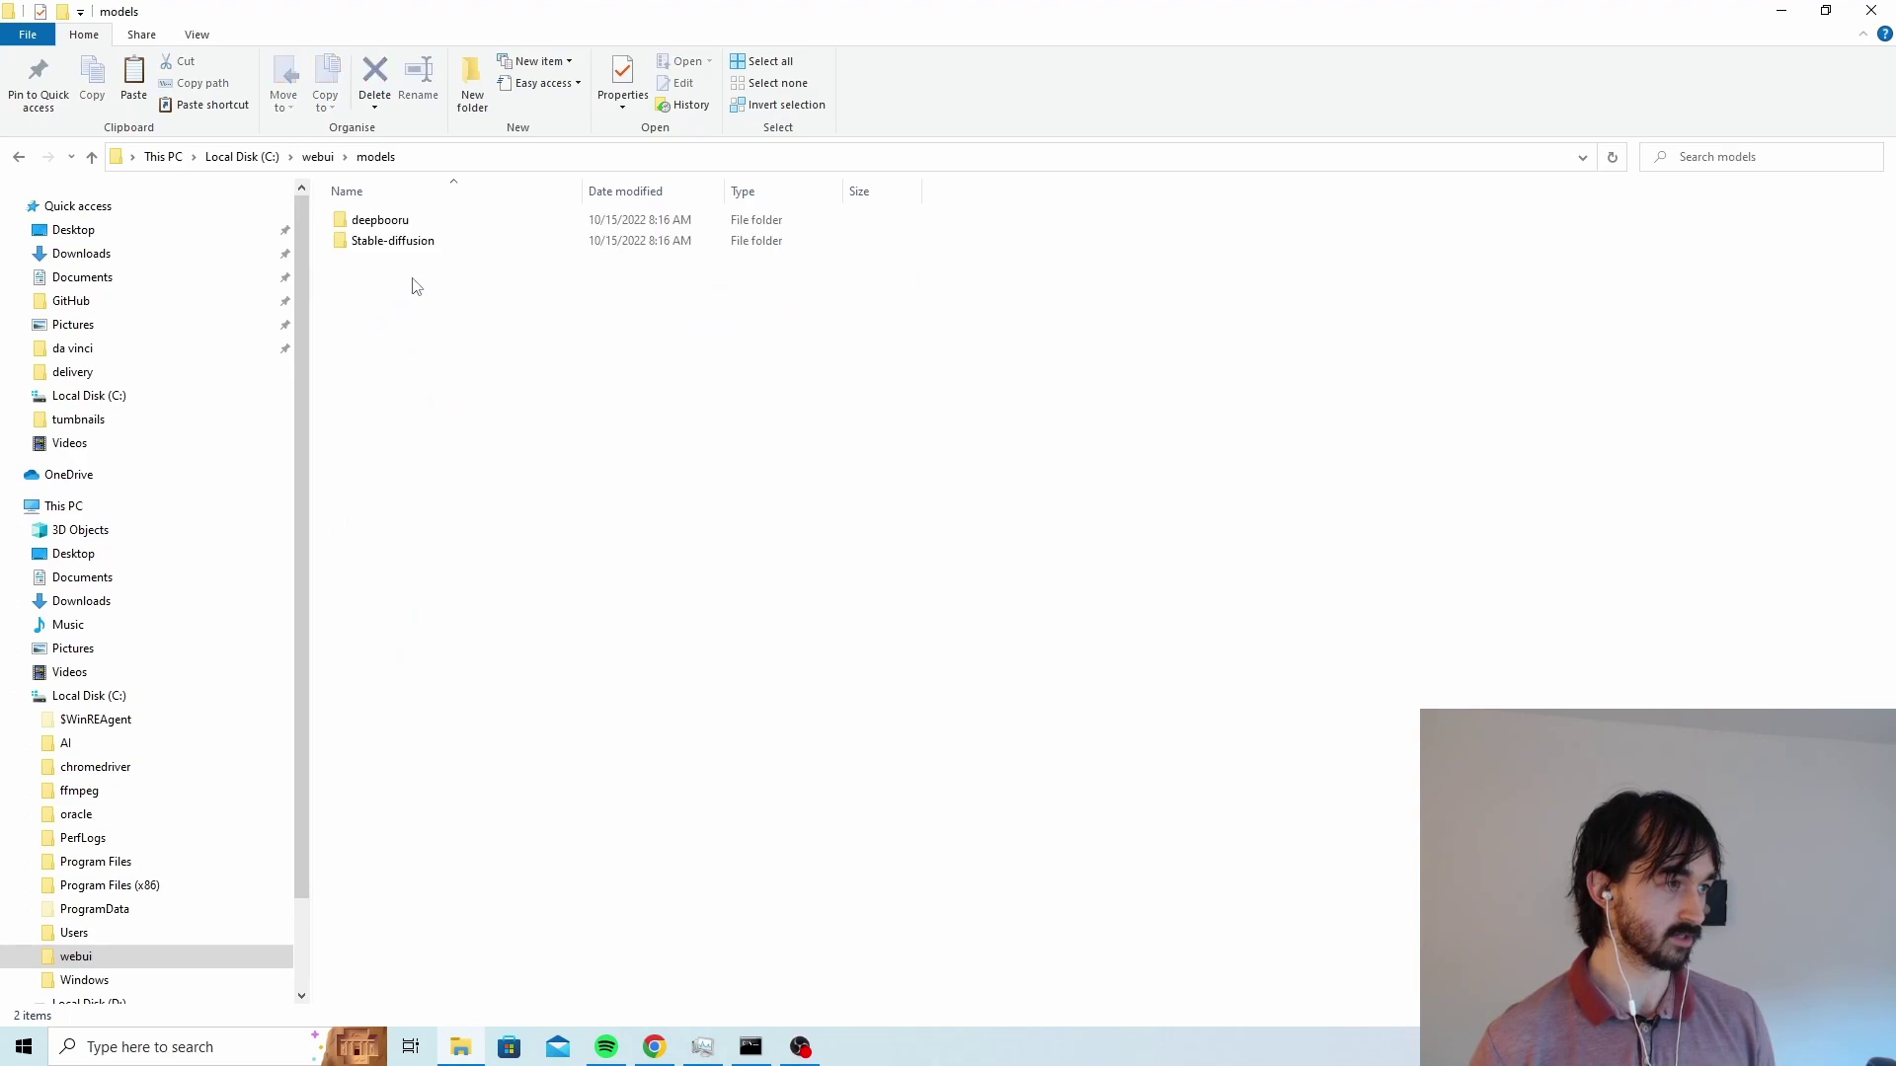
double_click(439, 243)
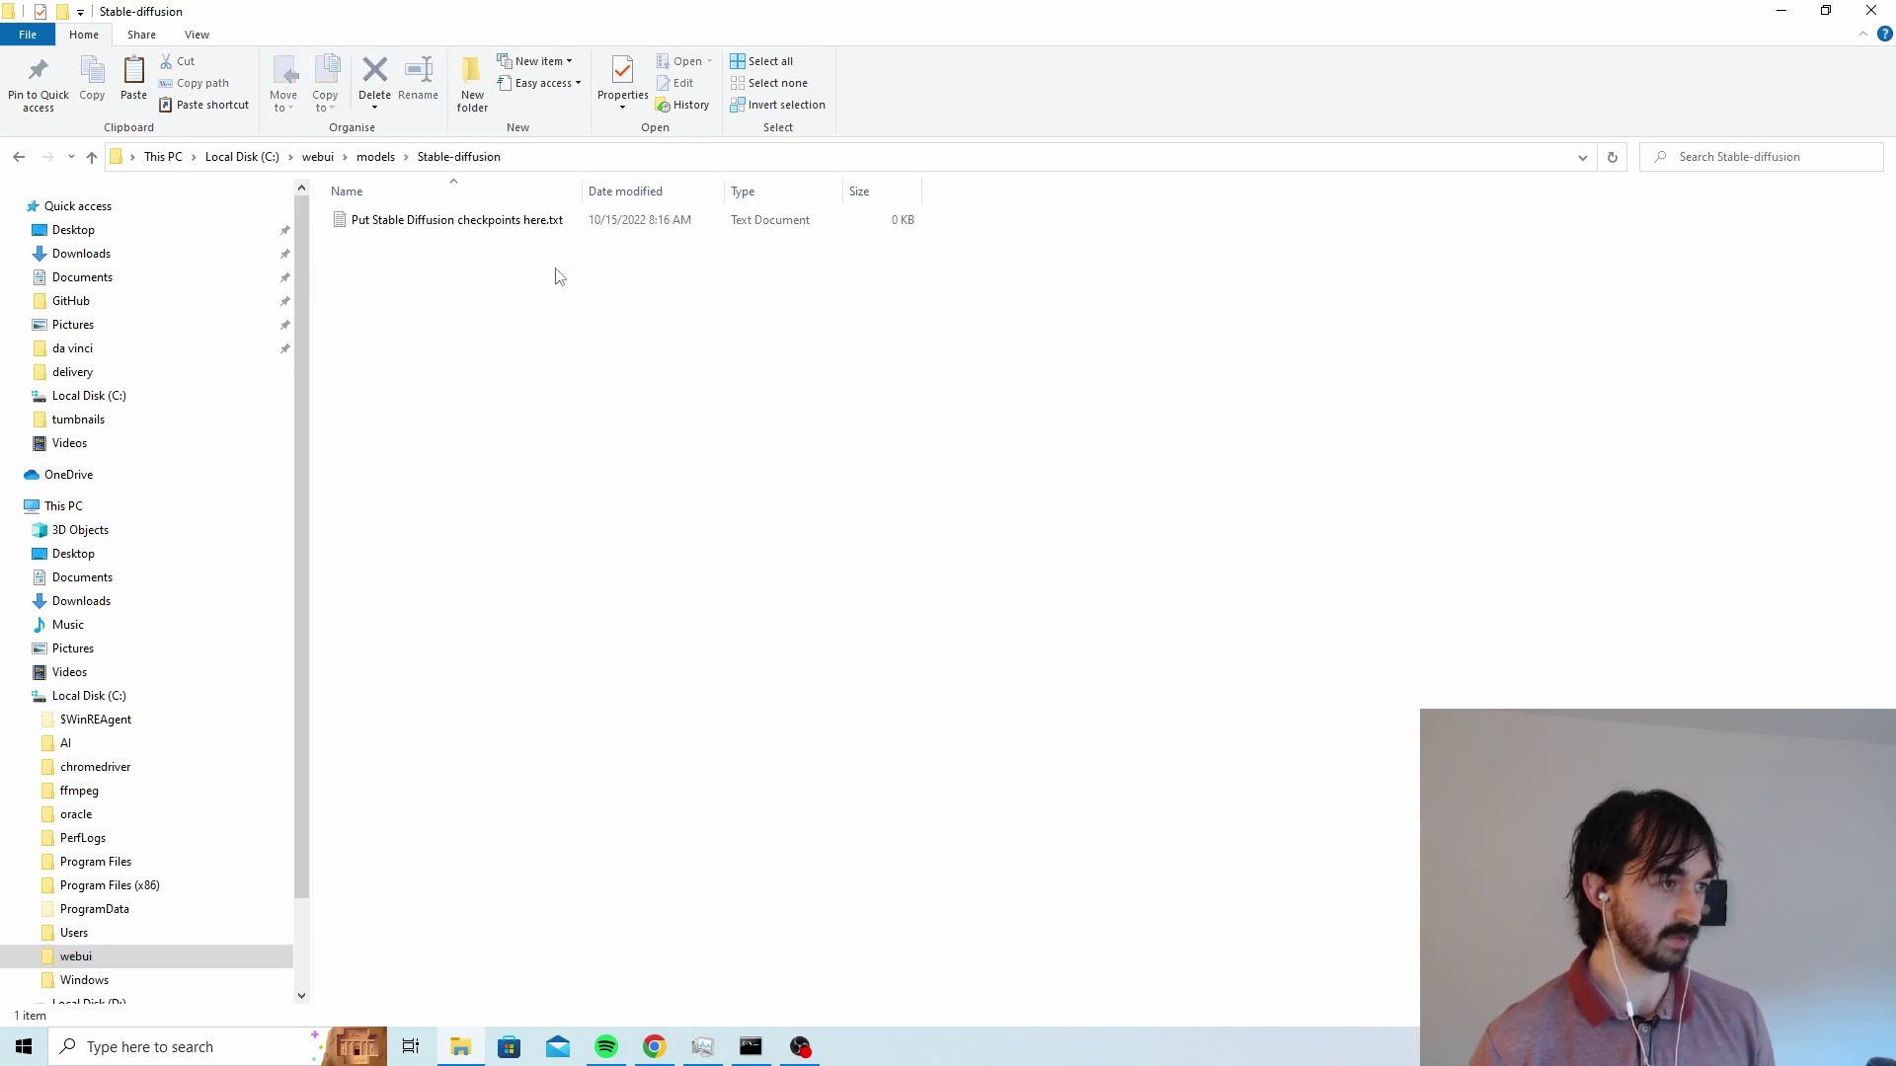
key("ctrl+v")
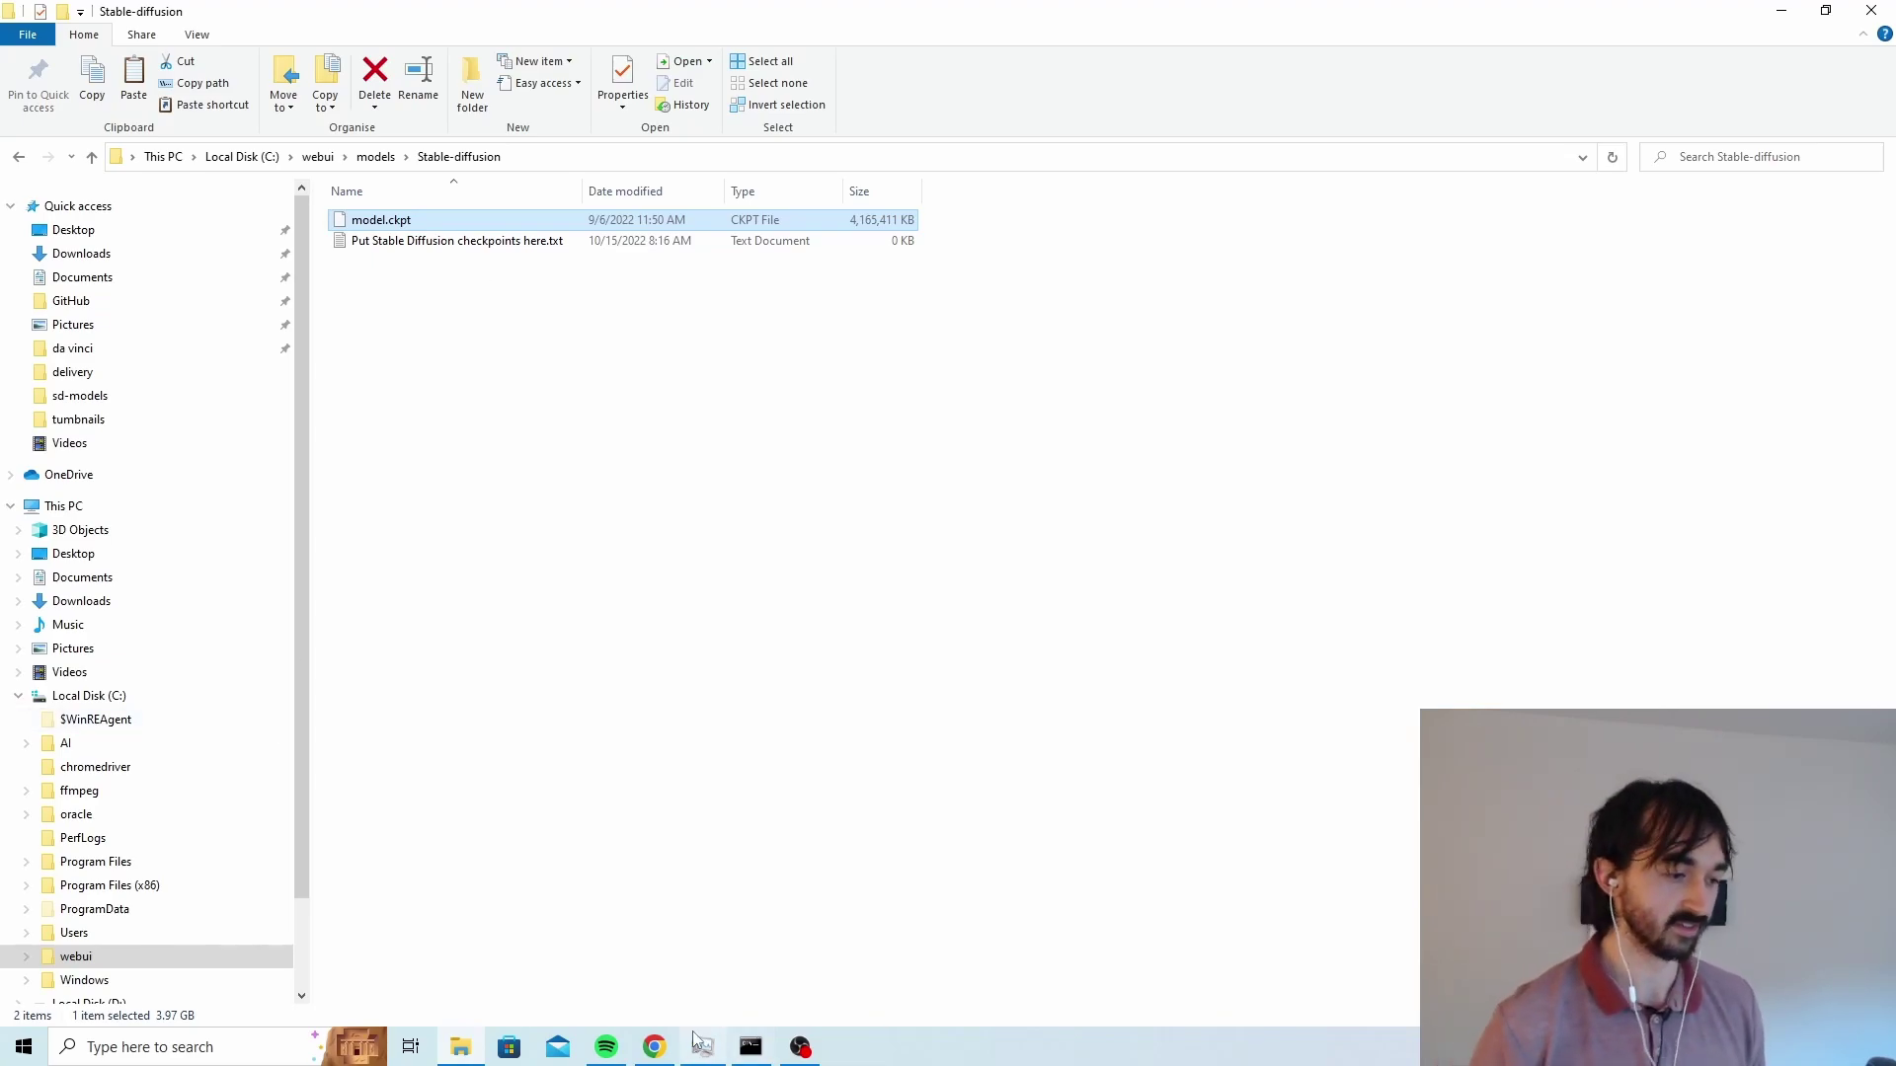
Return to the stable-diffusion-webui repository page and scroll its README to Installation and Running
left_click(654, 1046)
left_click(285, 469)
scroll(459, 511, "down", 20)
scroll(460, 510, "down", 15)
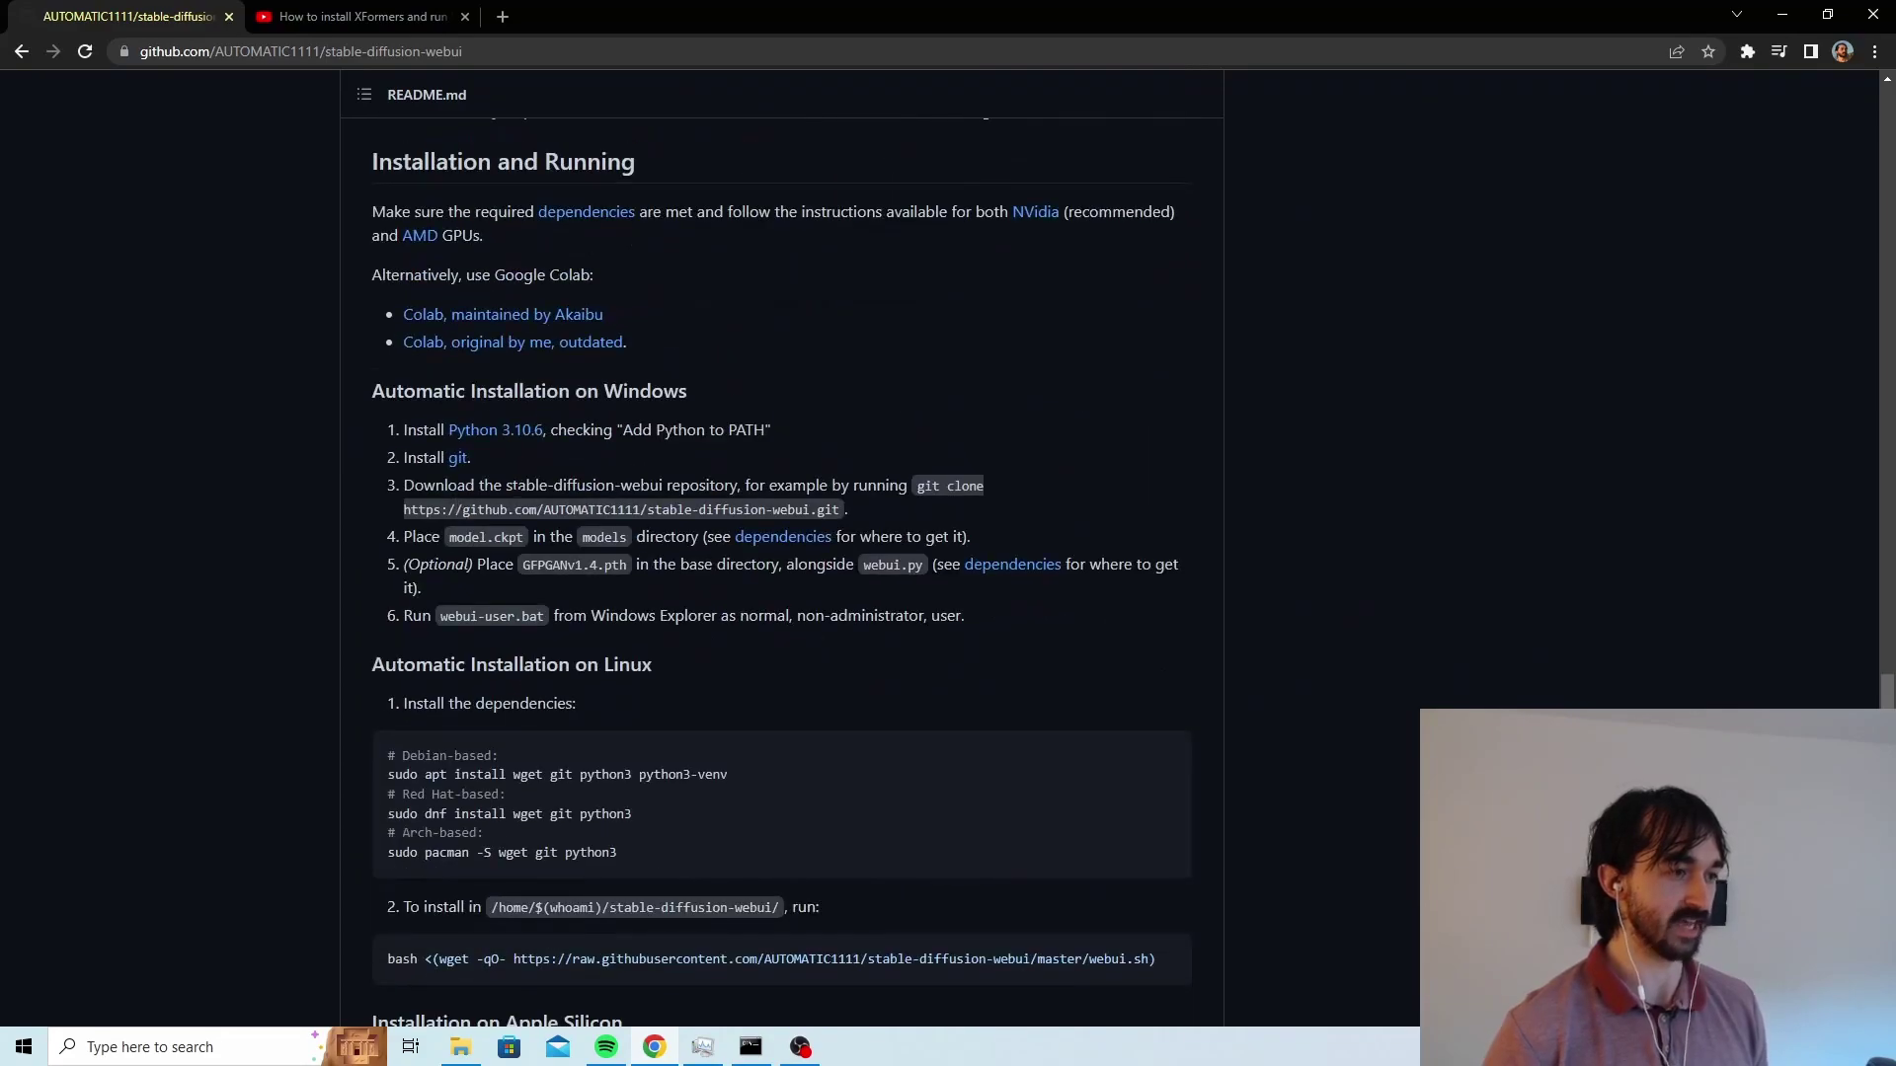
scroll(603, 478, "down", 2)
scroll(696, 492, "up", 3)
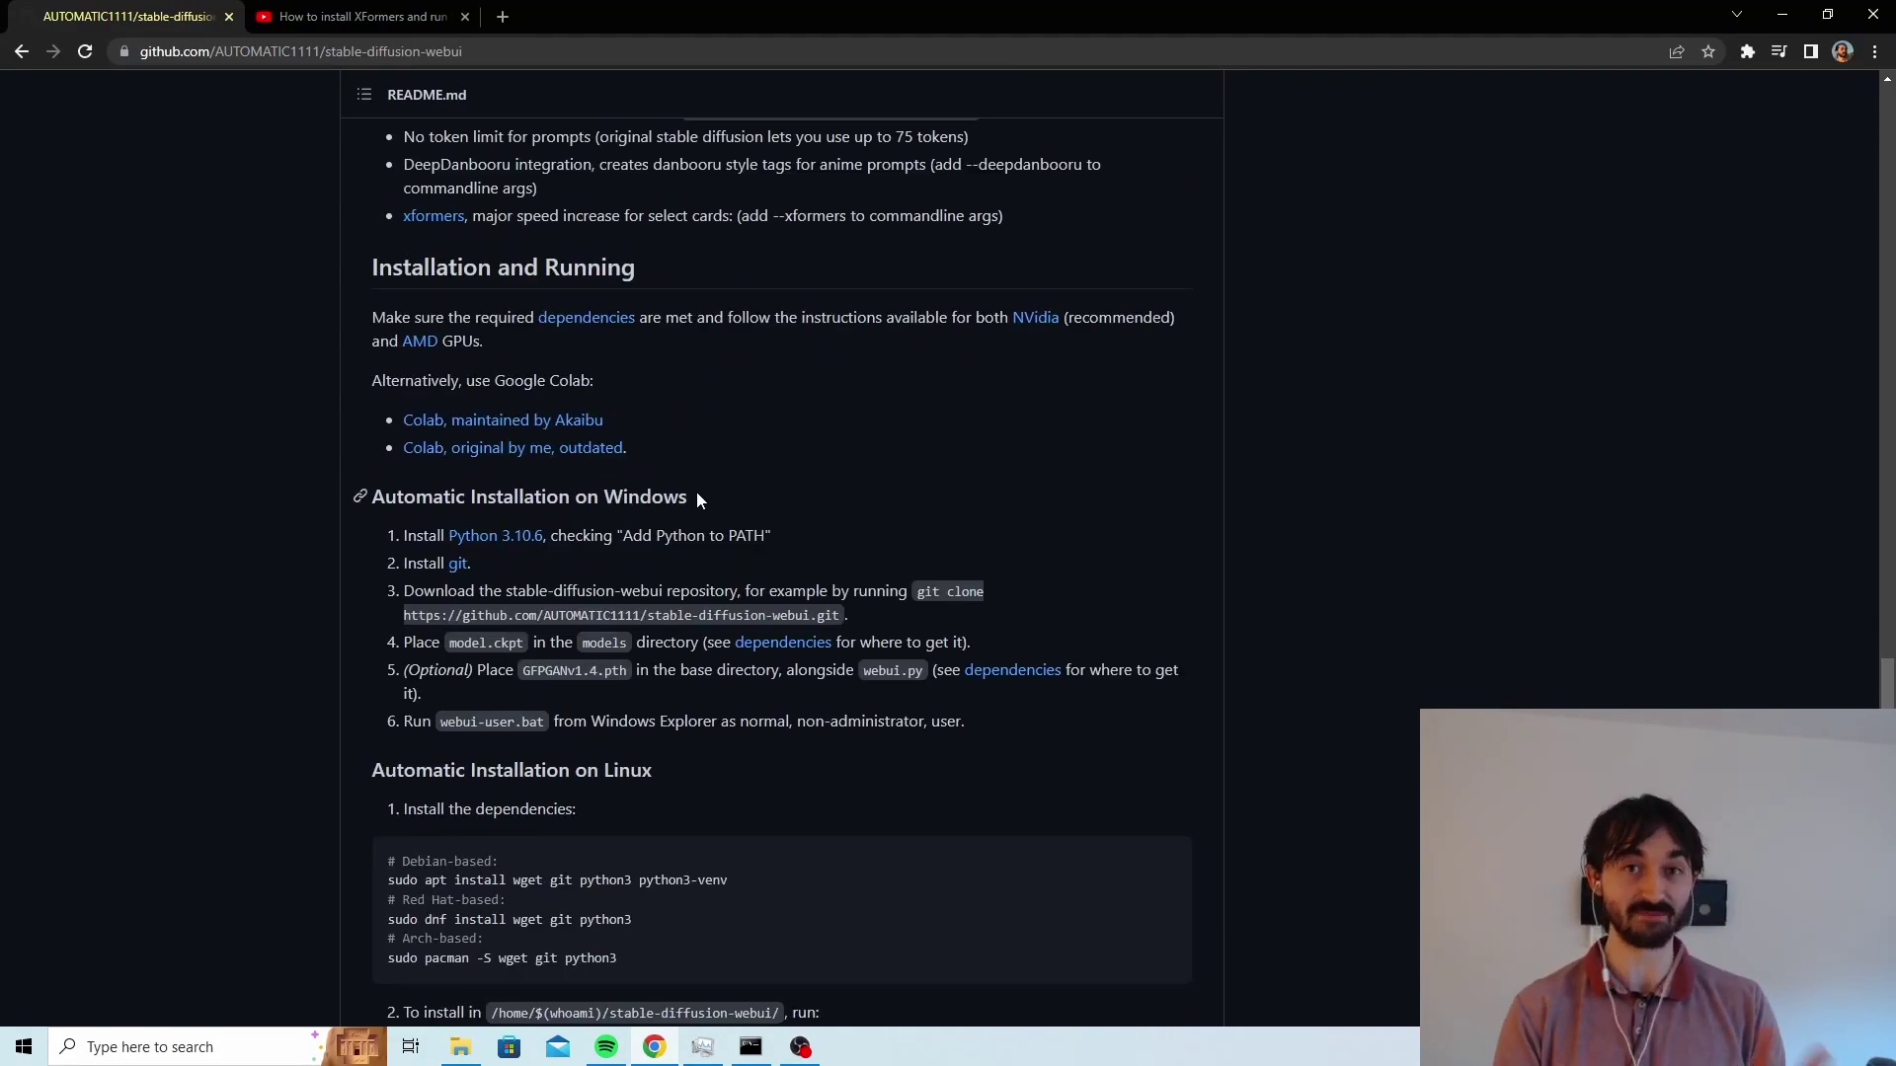
Open the Dependencies wiki page, whose step 3 requires a .ckpt checkpoint in models/Stable-diffusion
middle_click(795, 654)
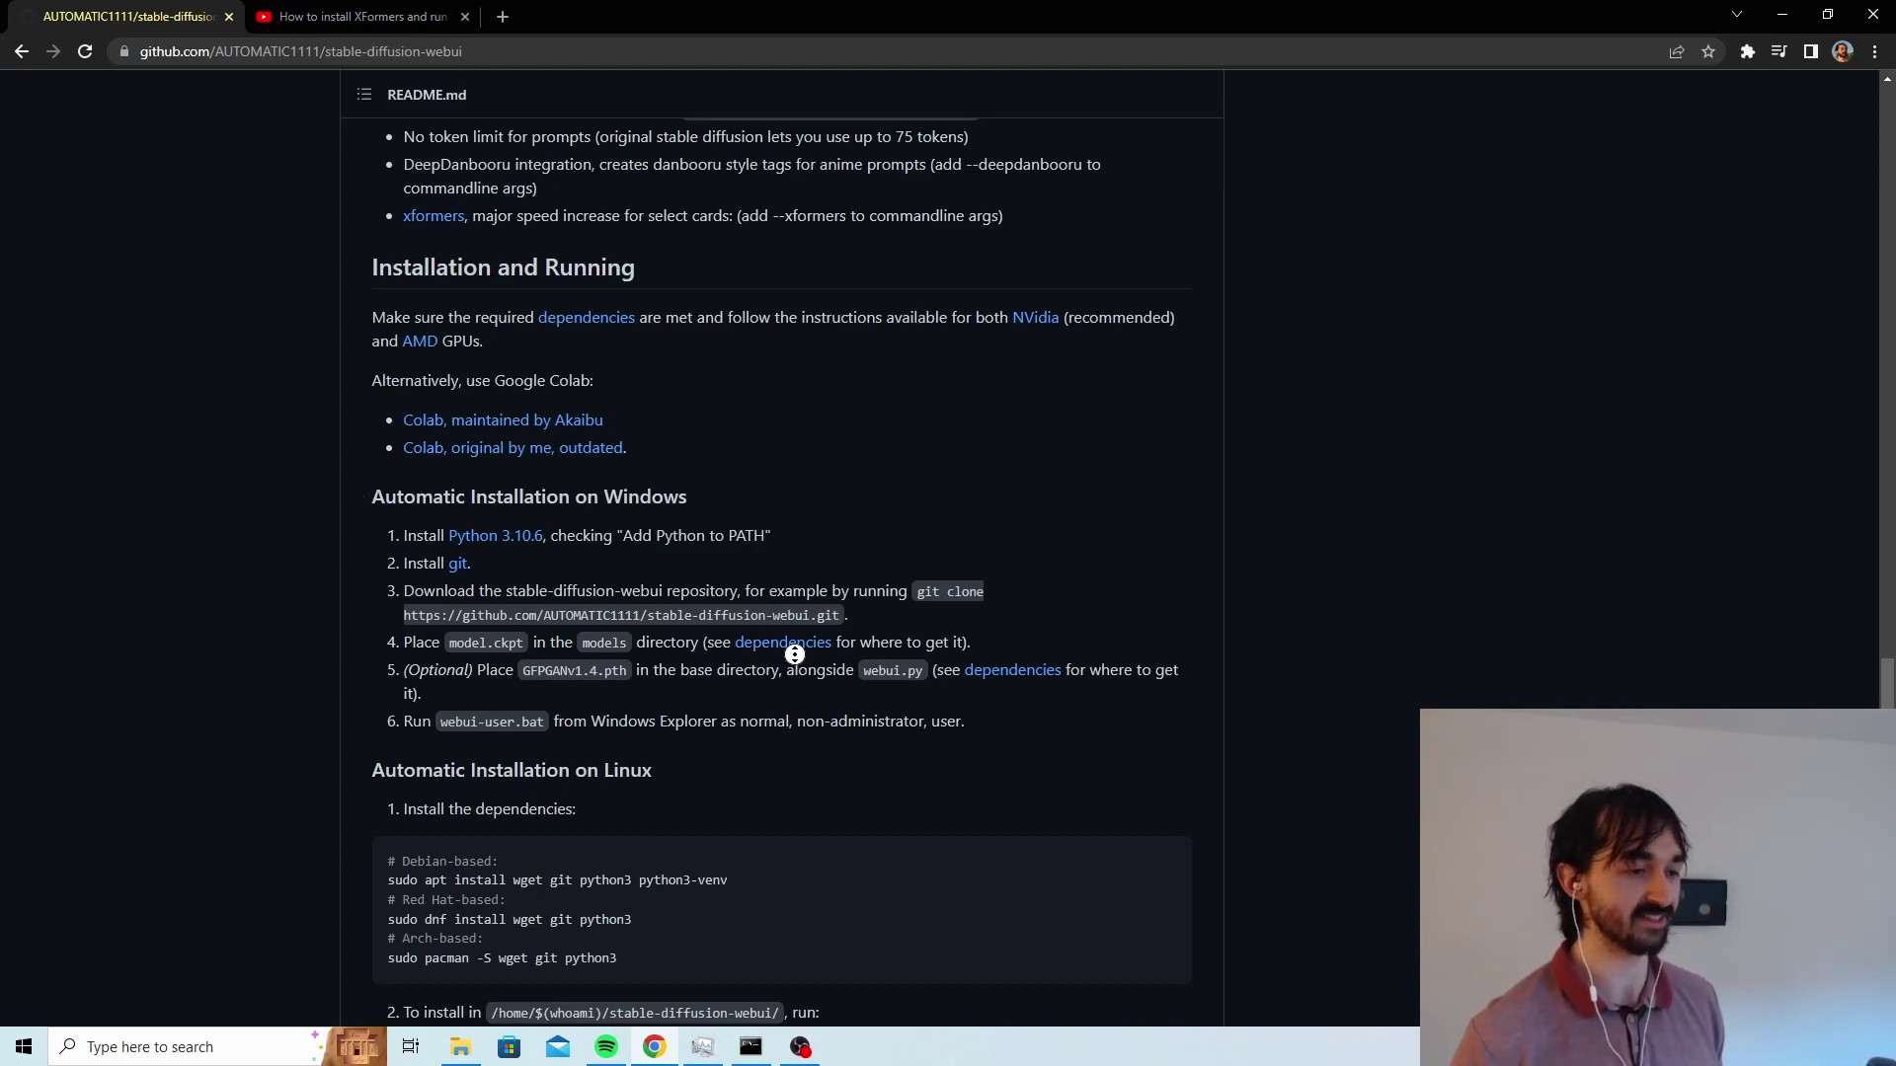
scroll(1057, 541, "up", 2)
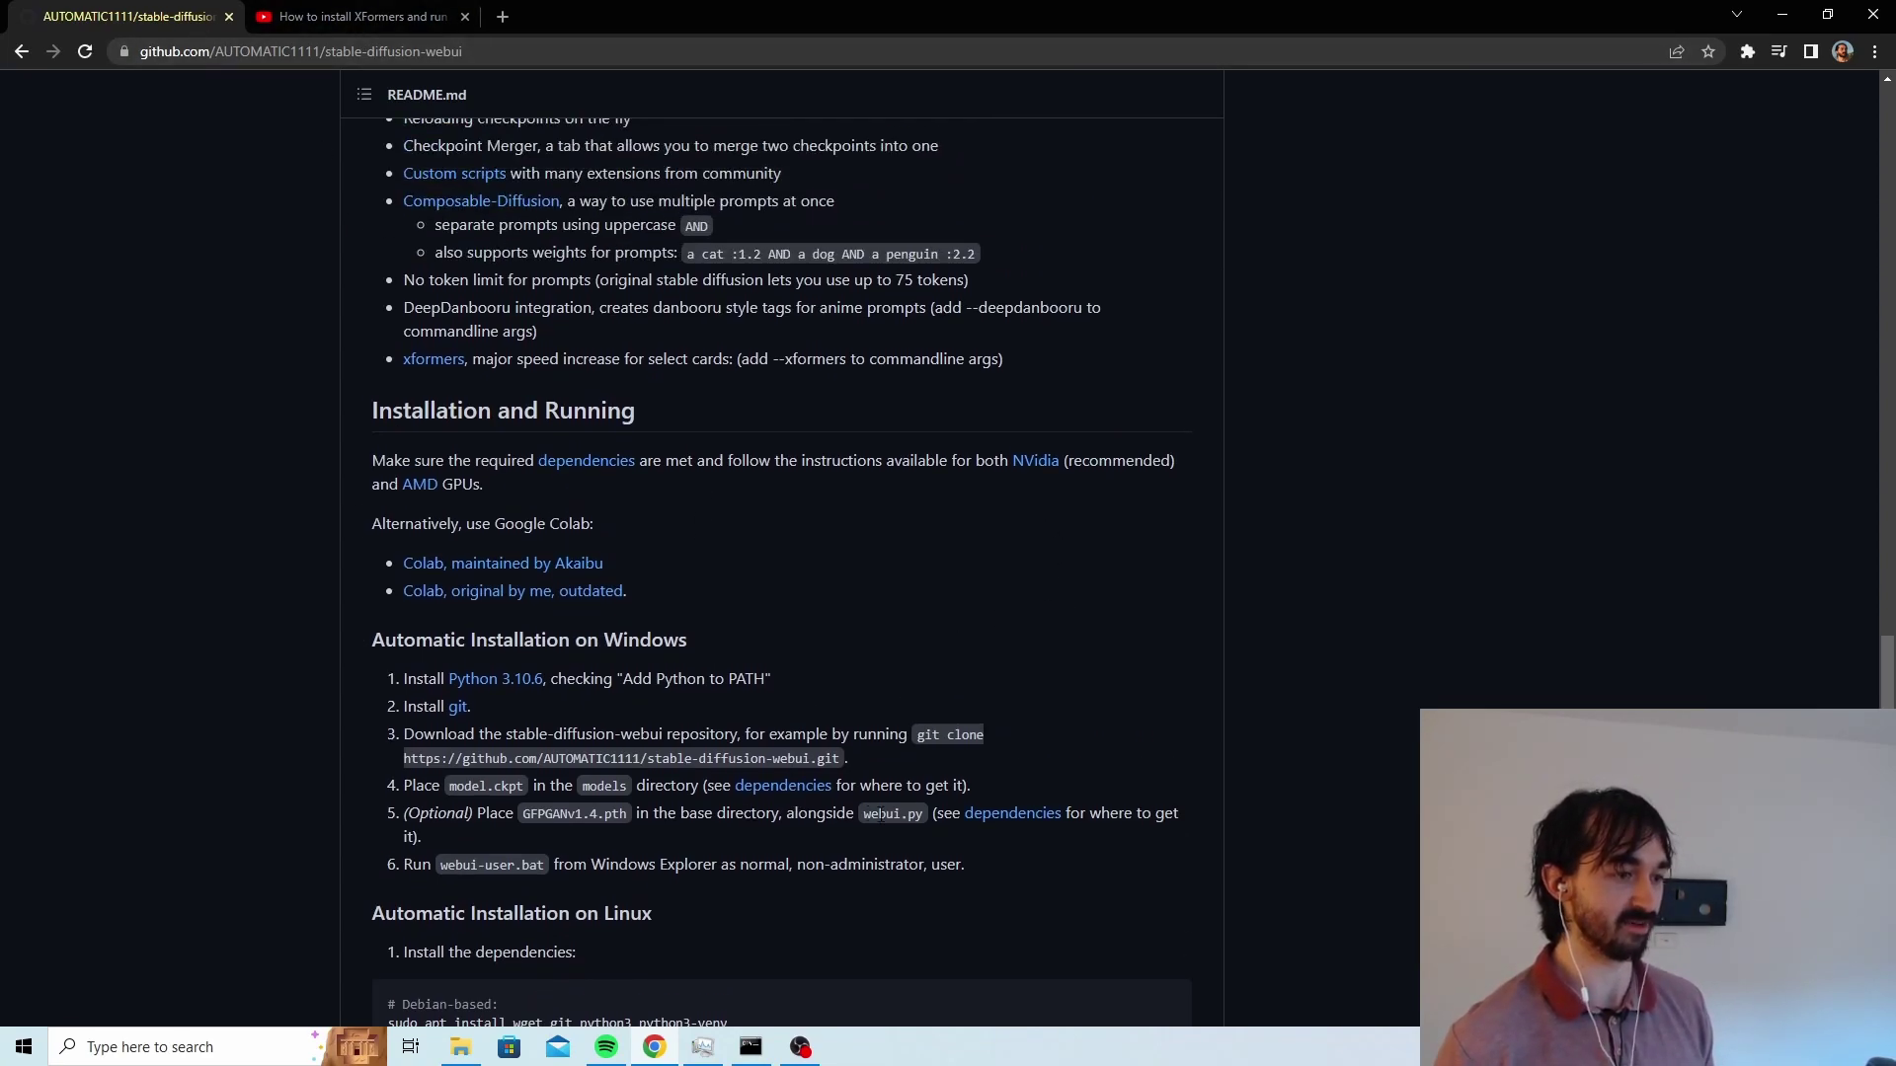
left_click(791, 795)
scroll(619, 510, "down", 1)
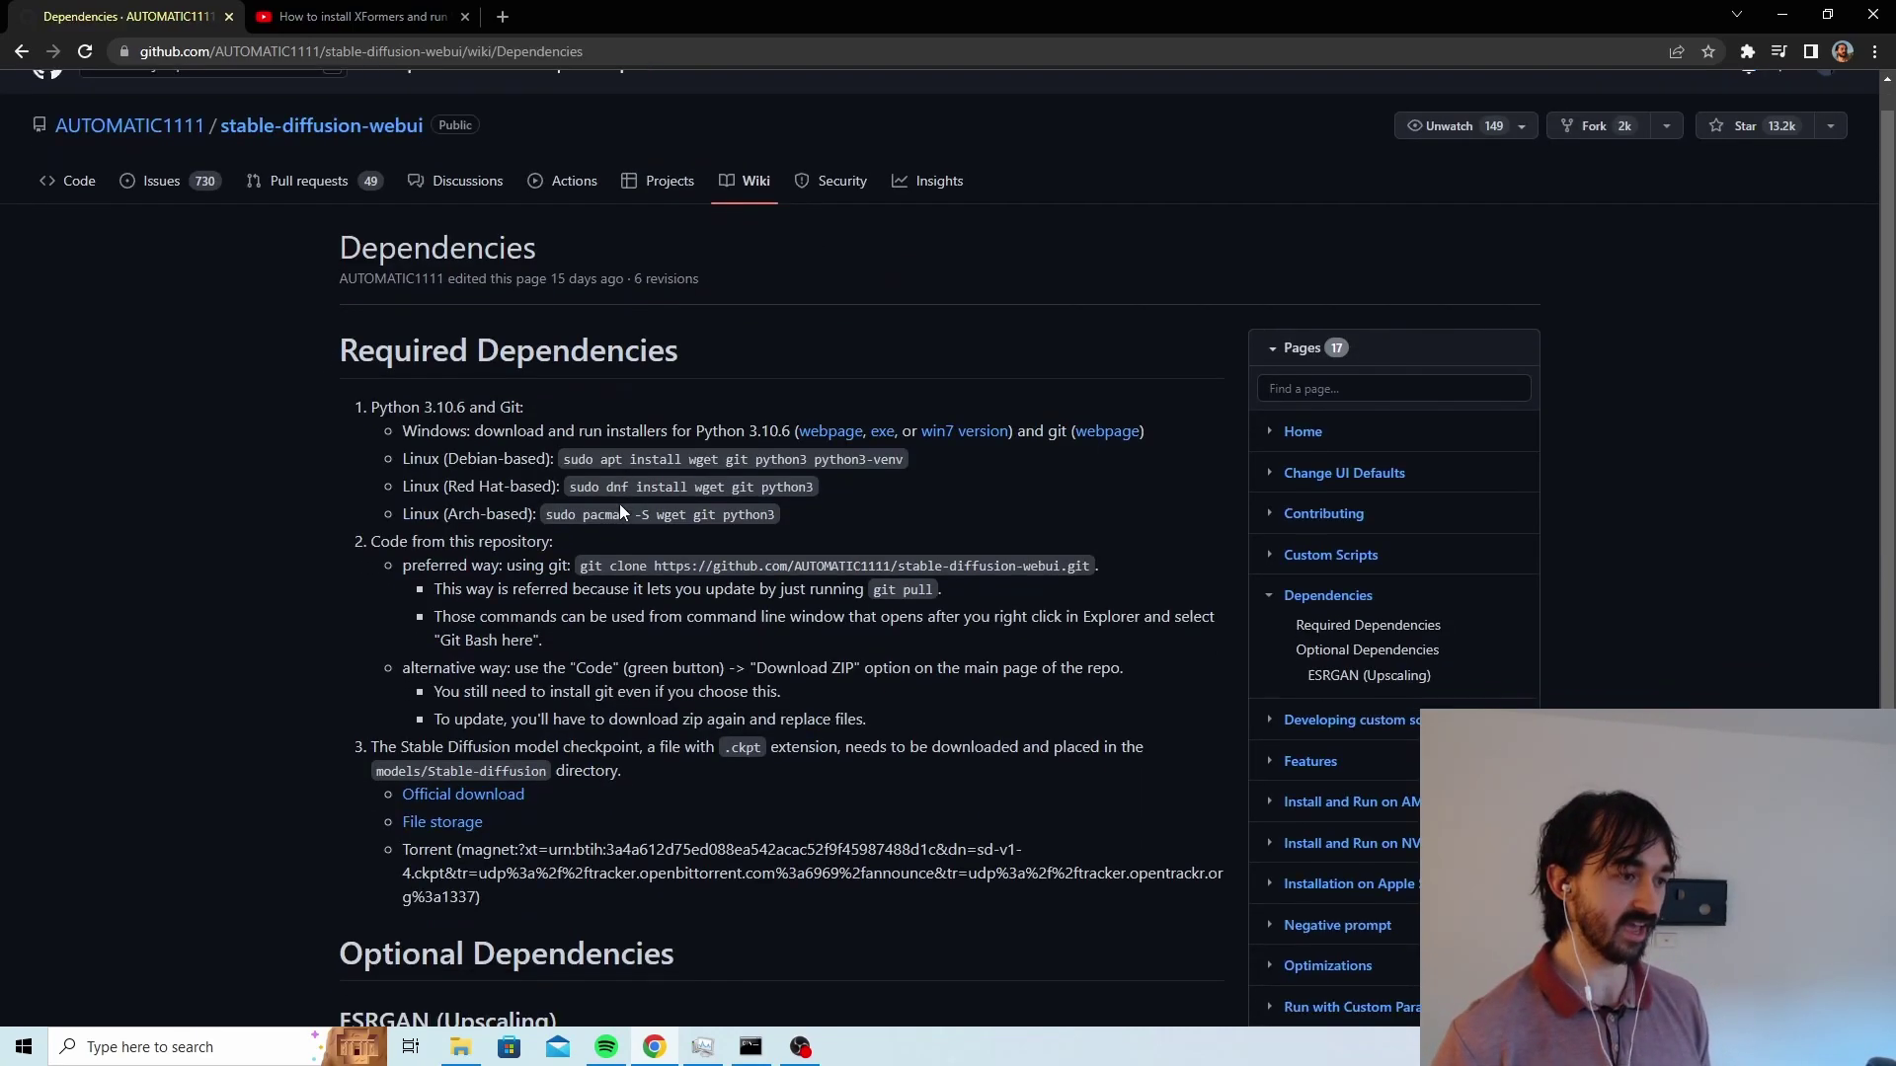
scroll(619, 510, "down", 2)
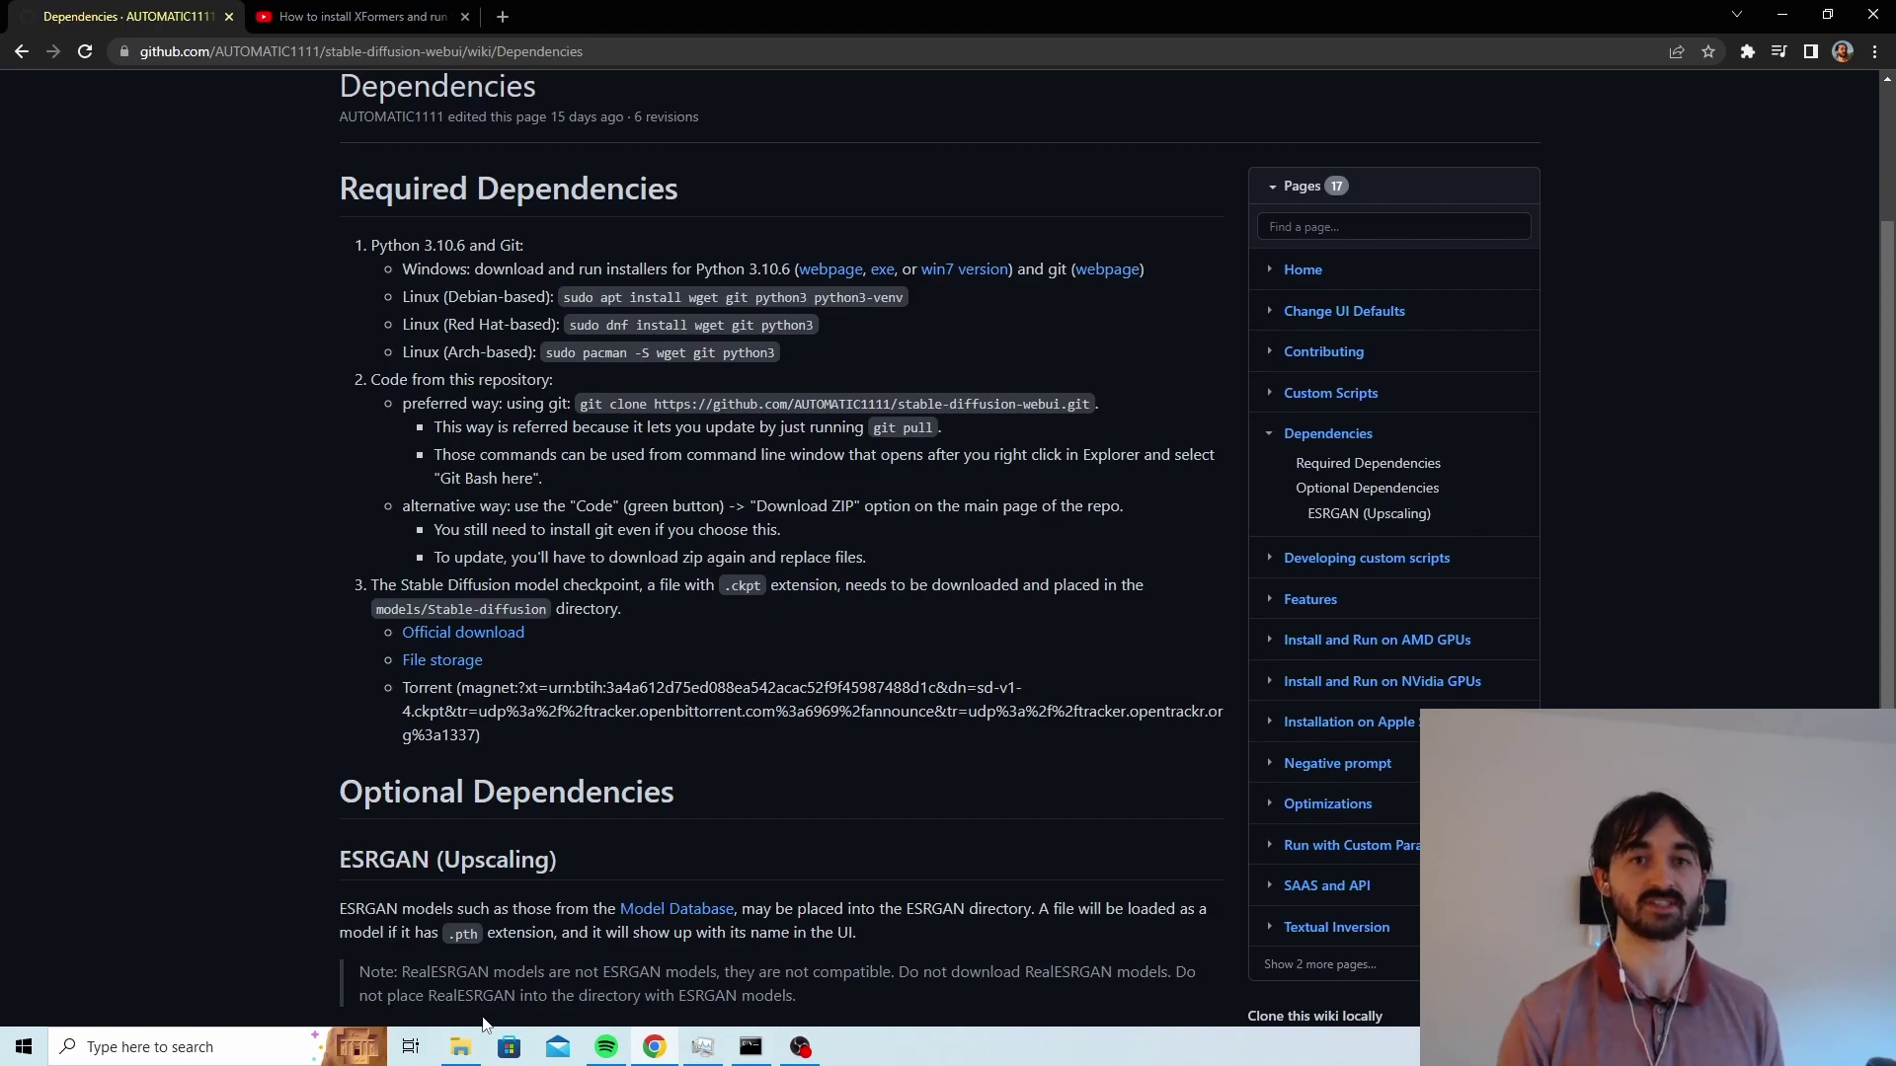
From the webui folder, choose Open with > Choose another app for launch.py and scroll More apps to Notepad
left_click(460, 1045)
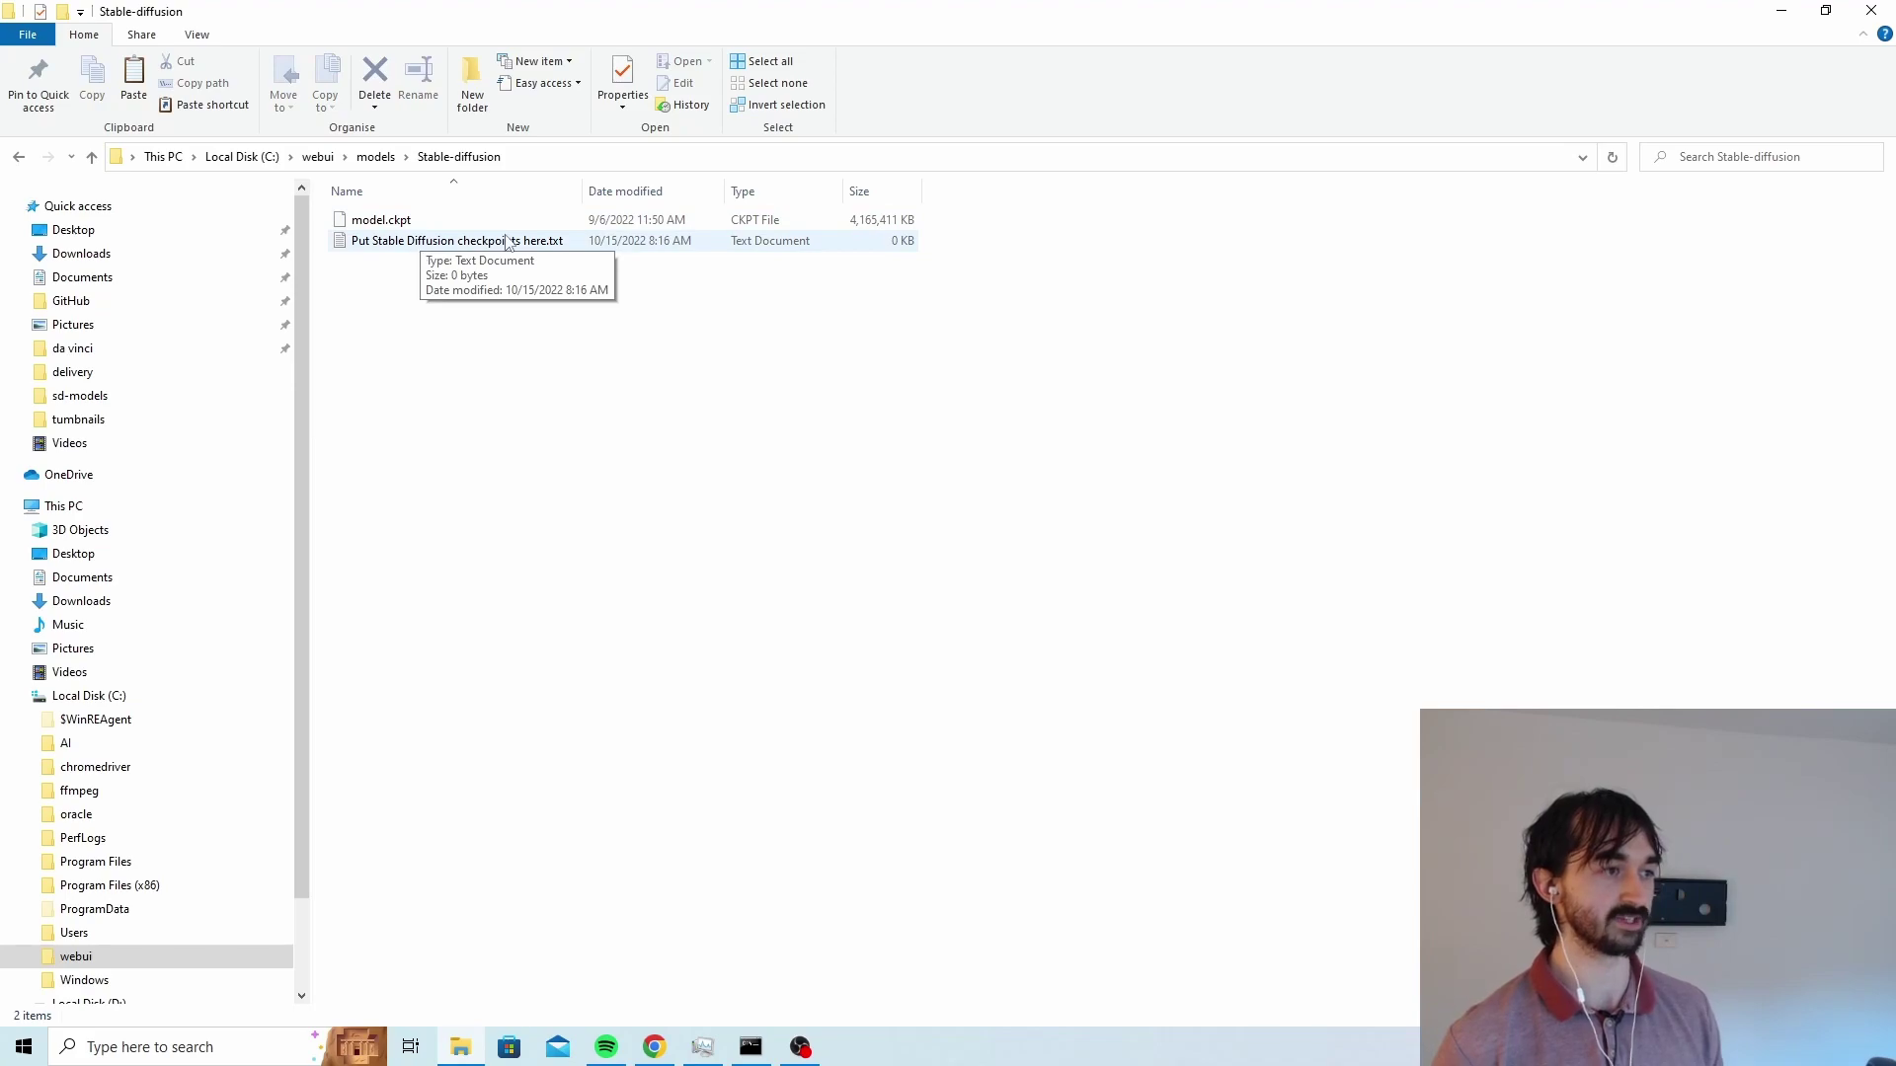
key("alt+Up")
key("alt+Up")
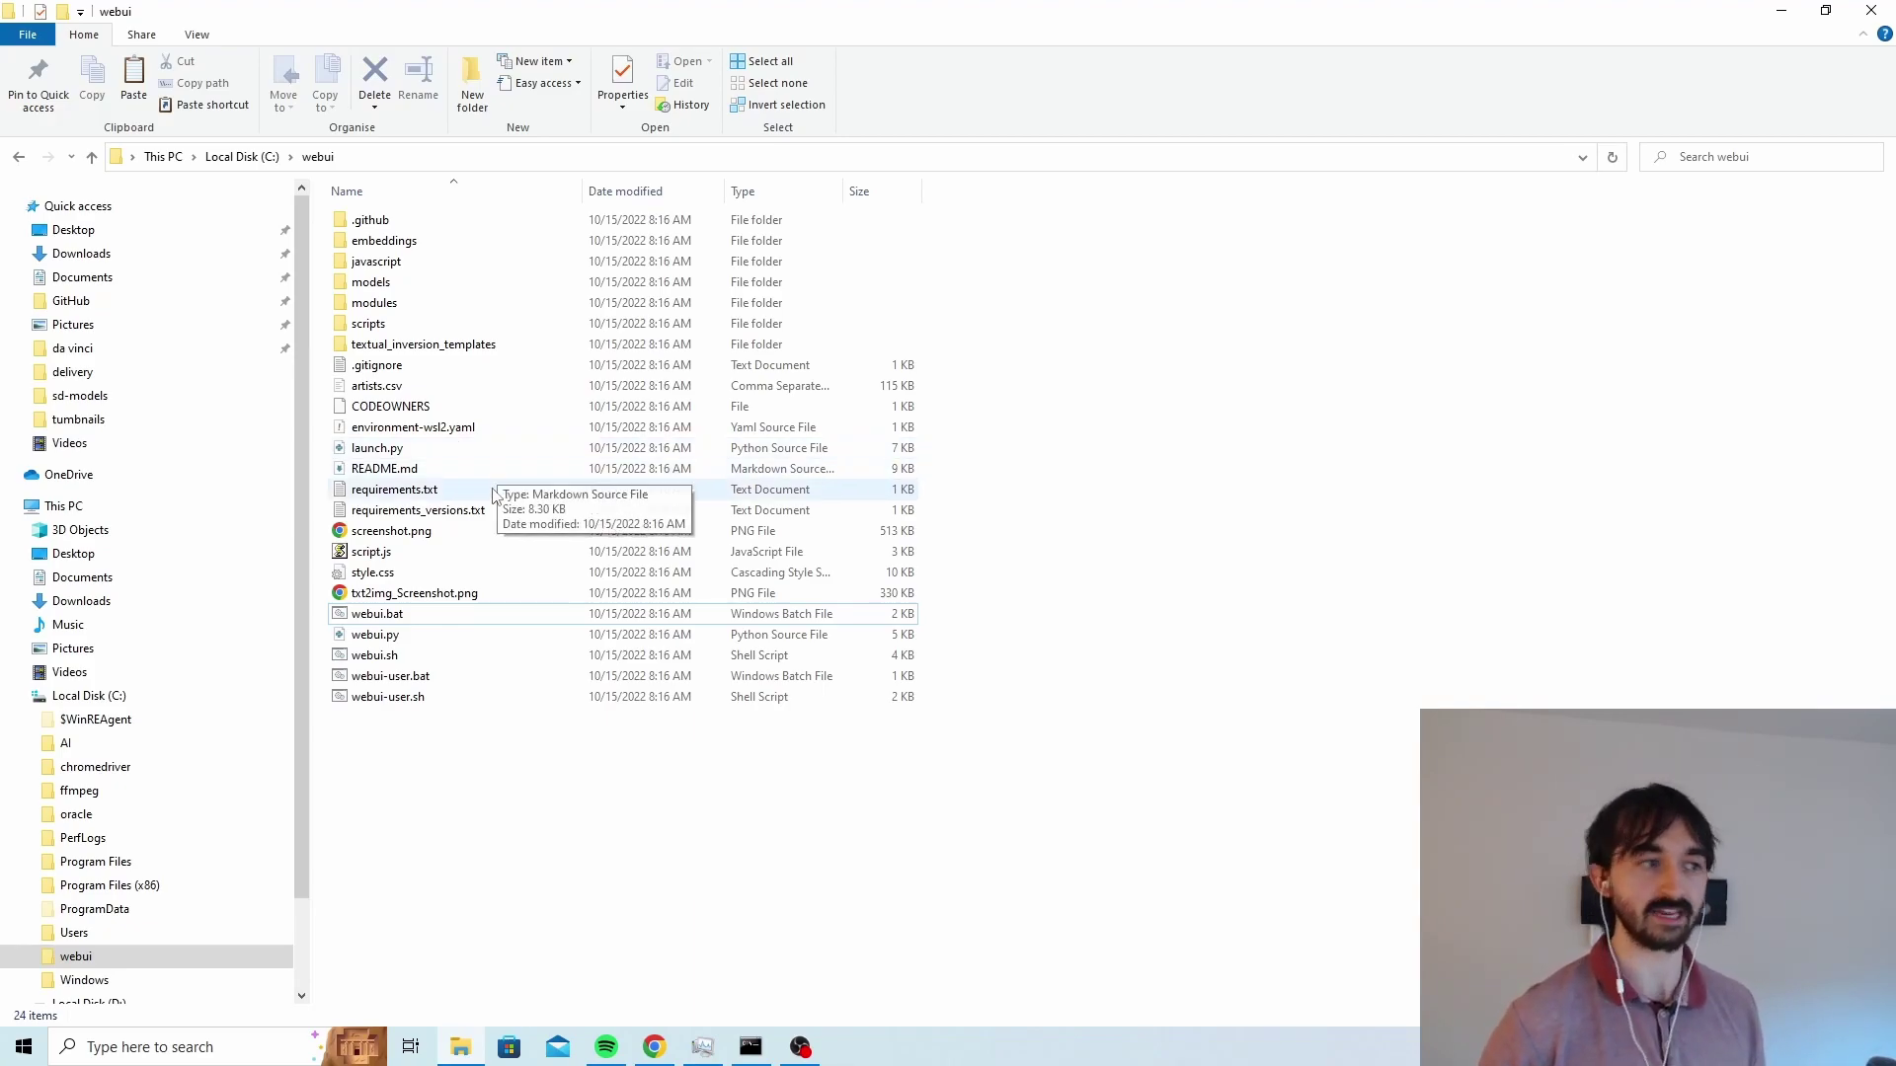
right_click(397, 453)
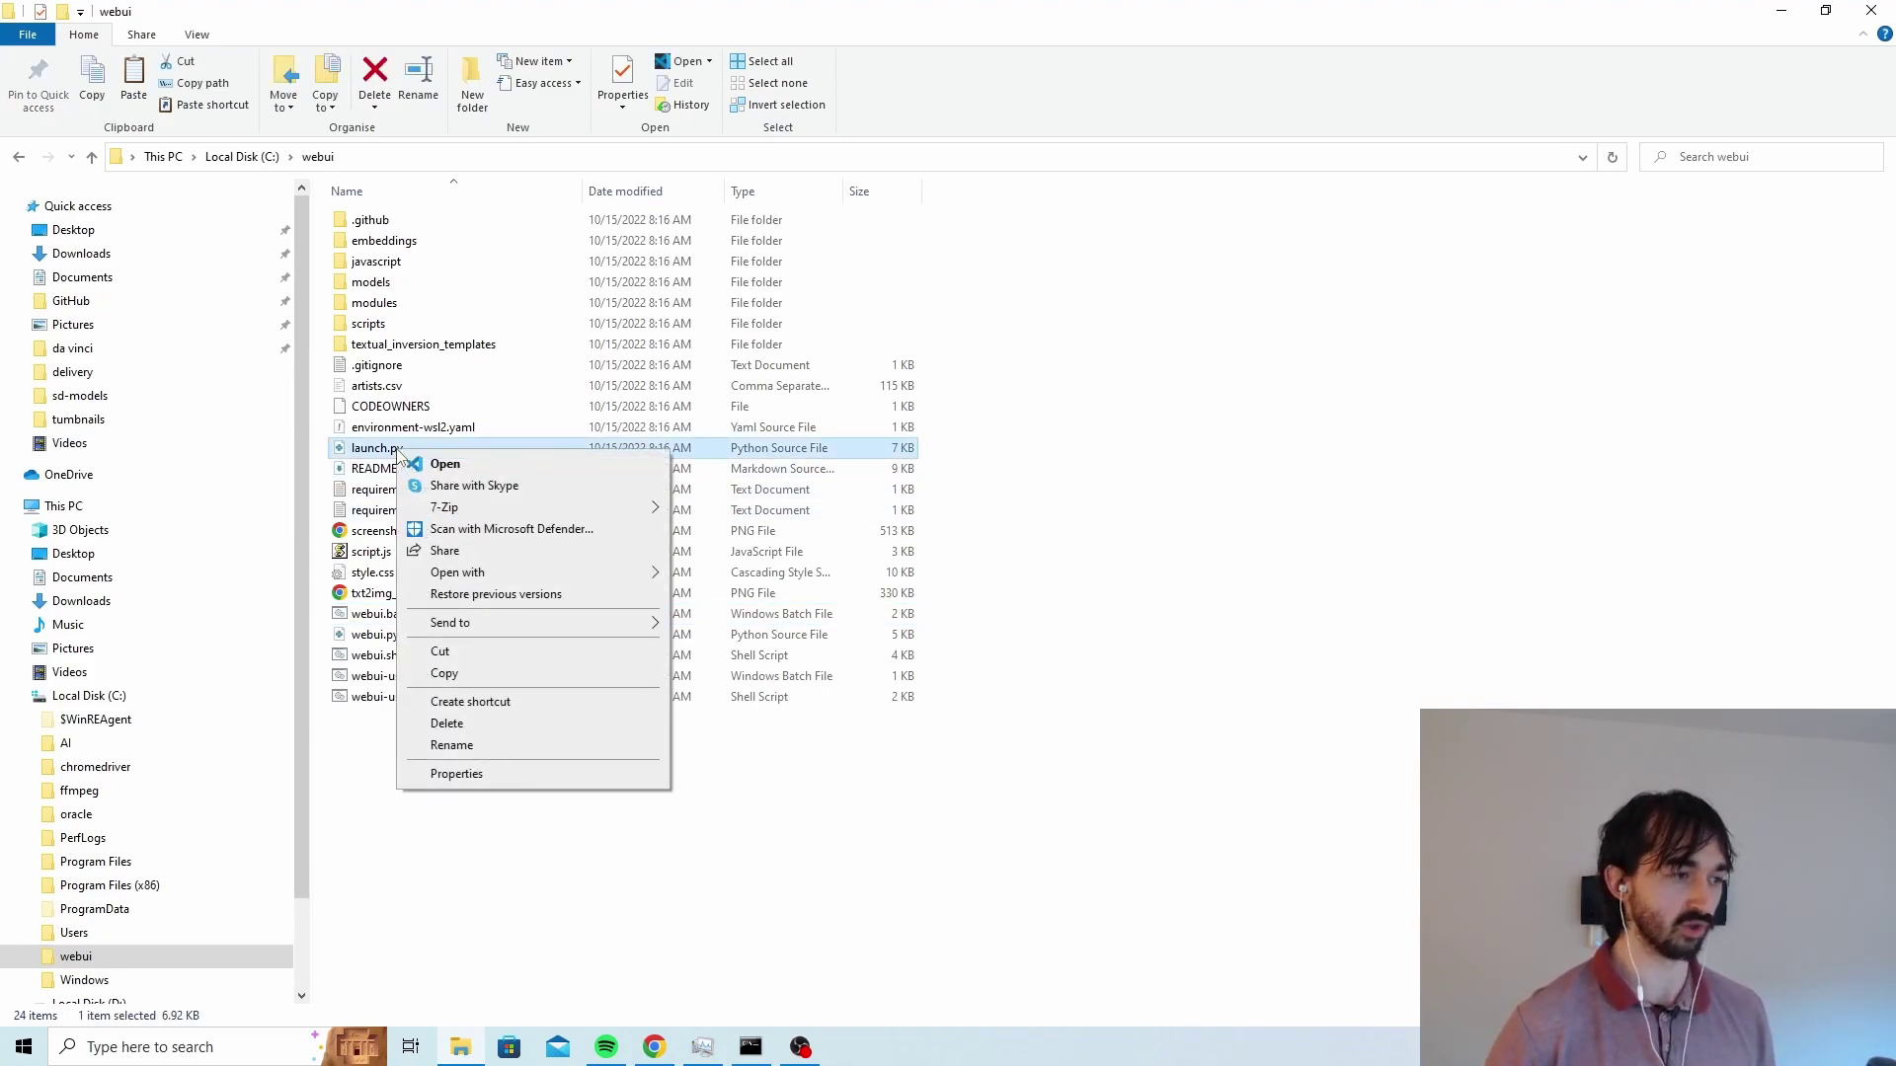
mouse_move(505, 576)
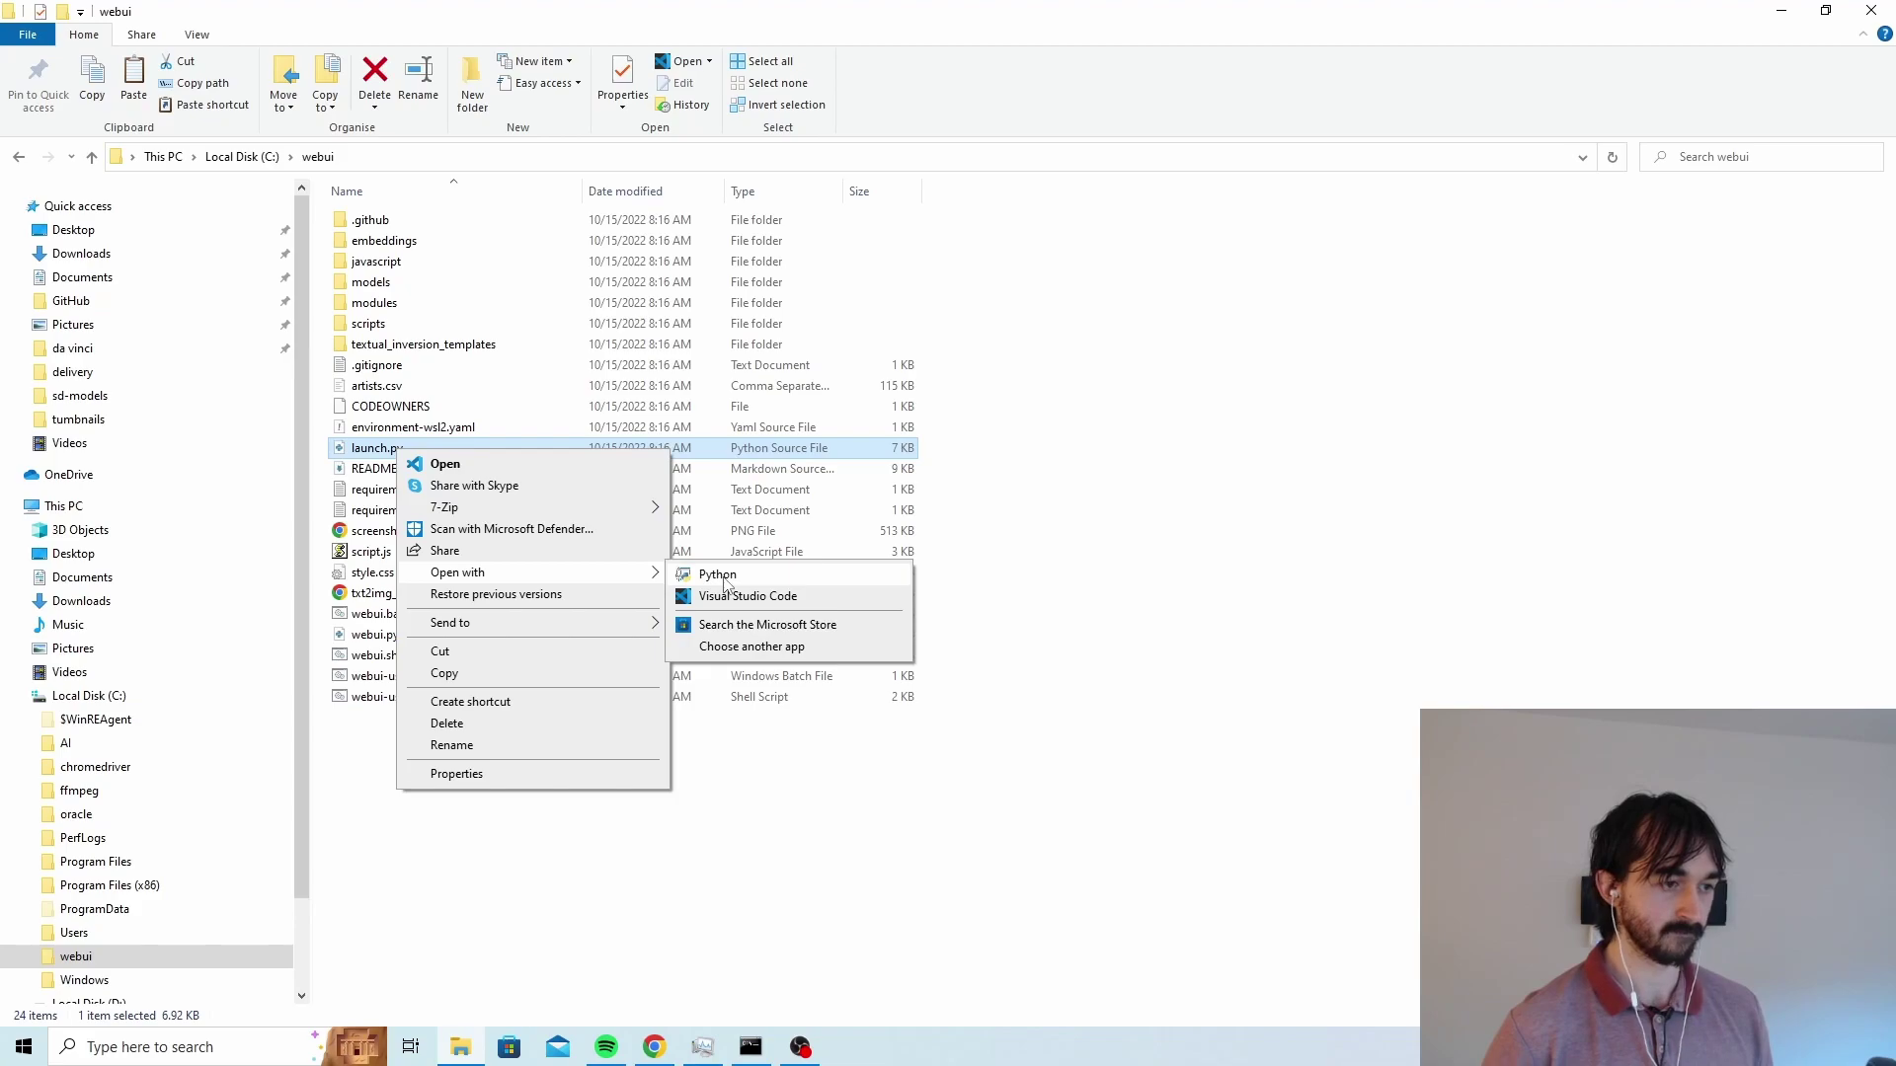
left_click(748, 647)
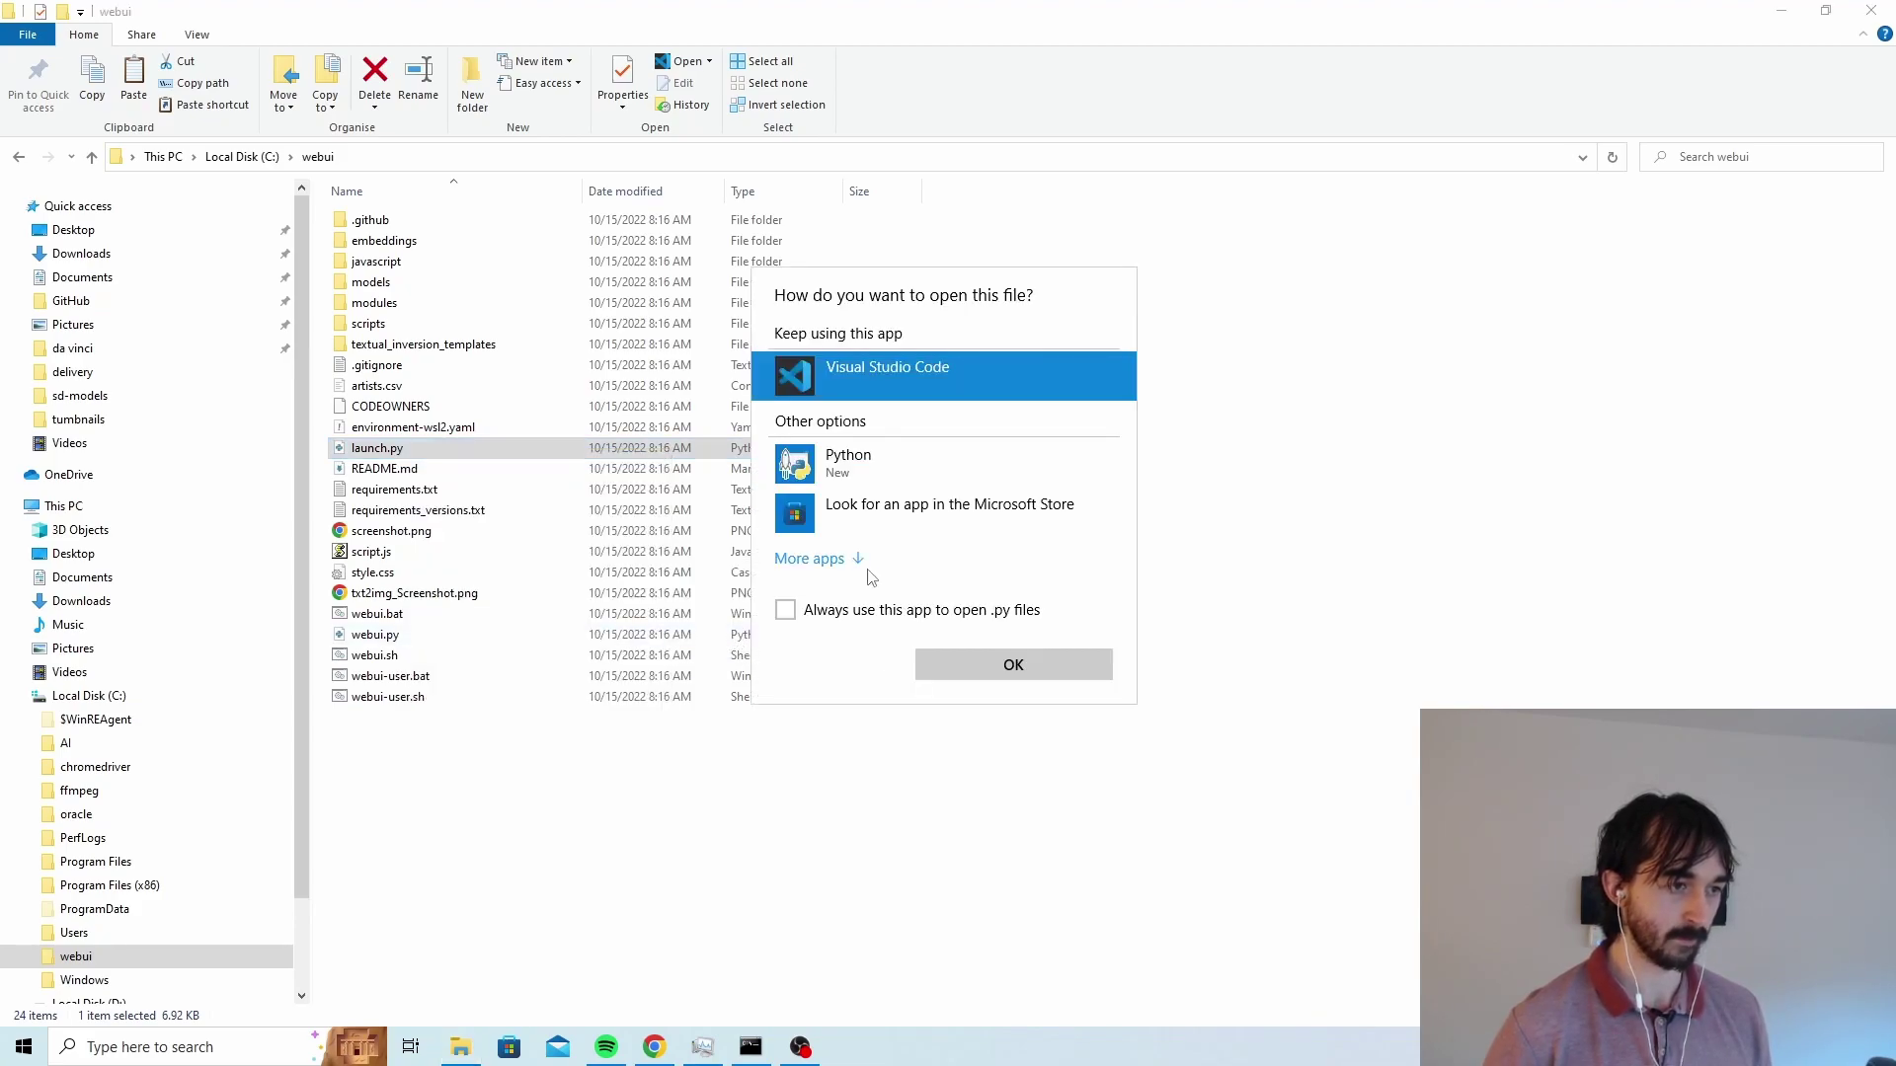
left_click(811, 559)
scroll(941, 555, "down", 4)
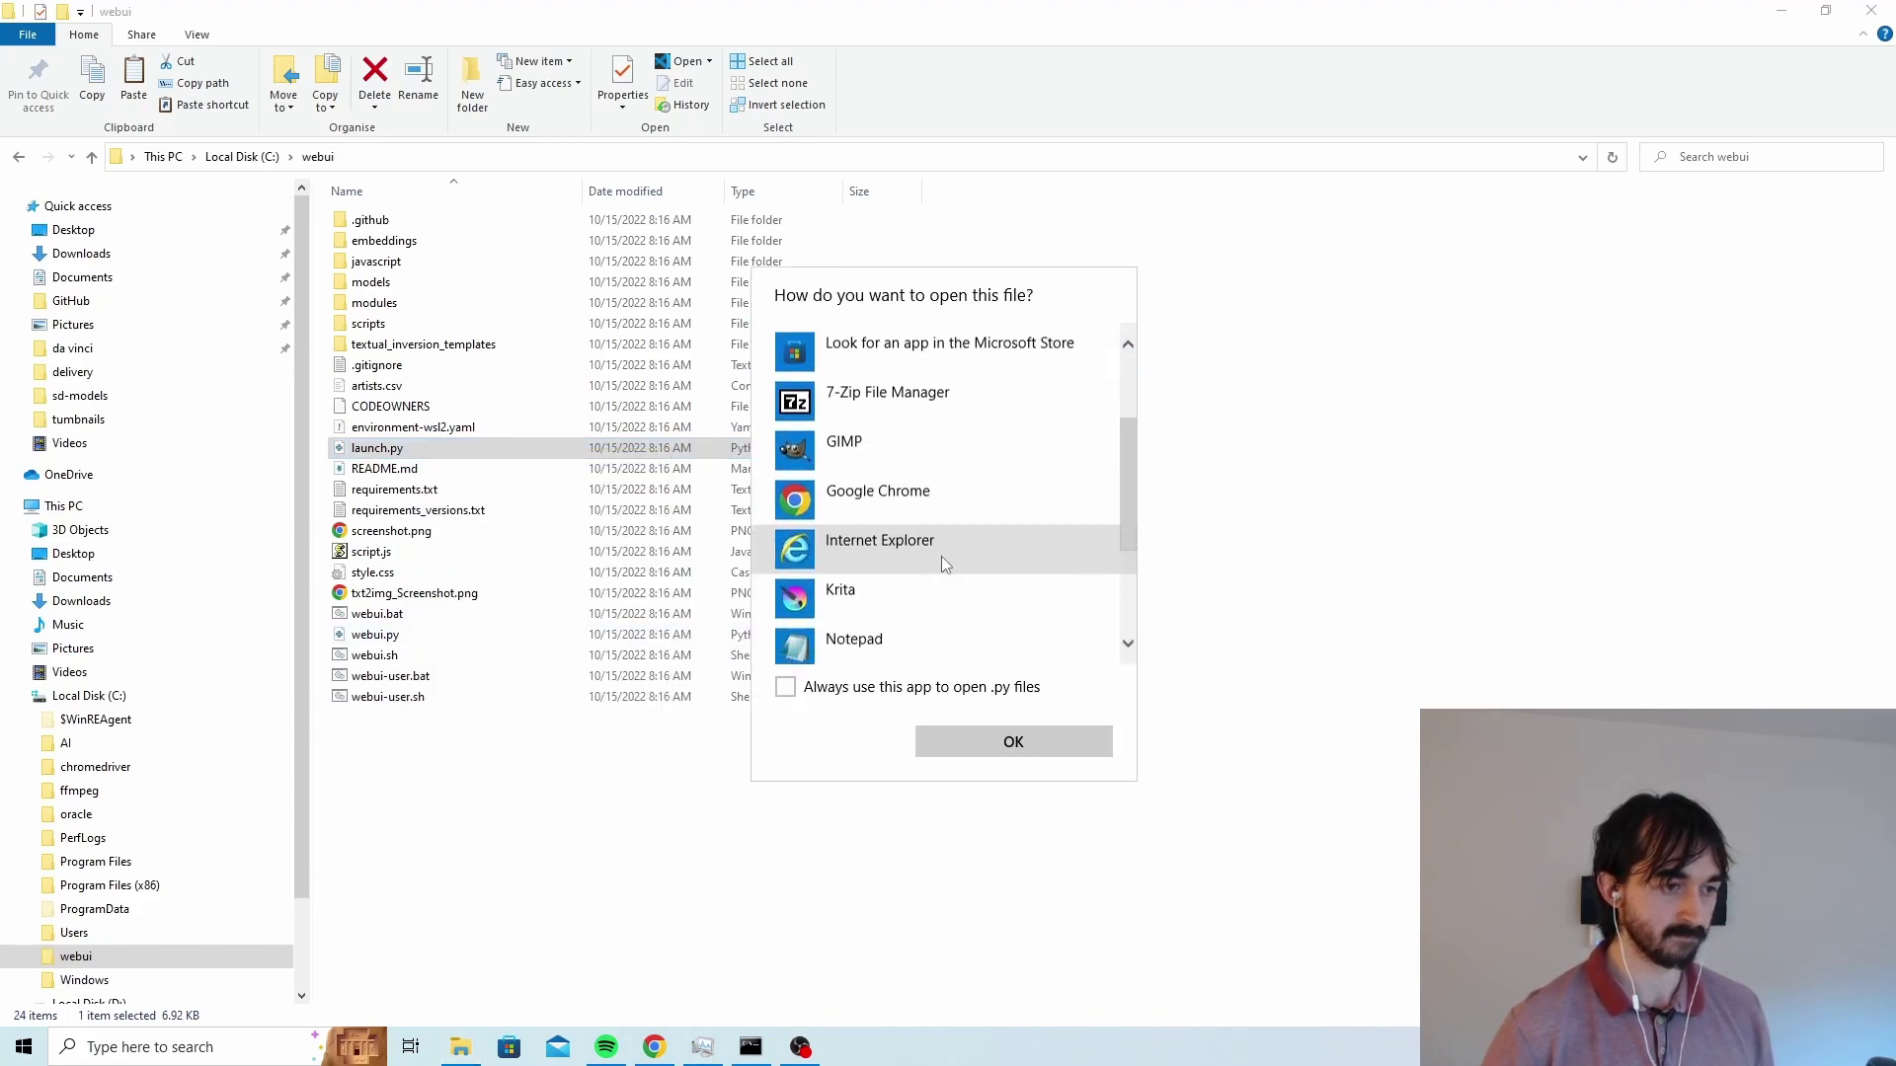
scroll(941, 555, "down", 2)
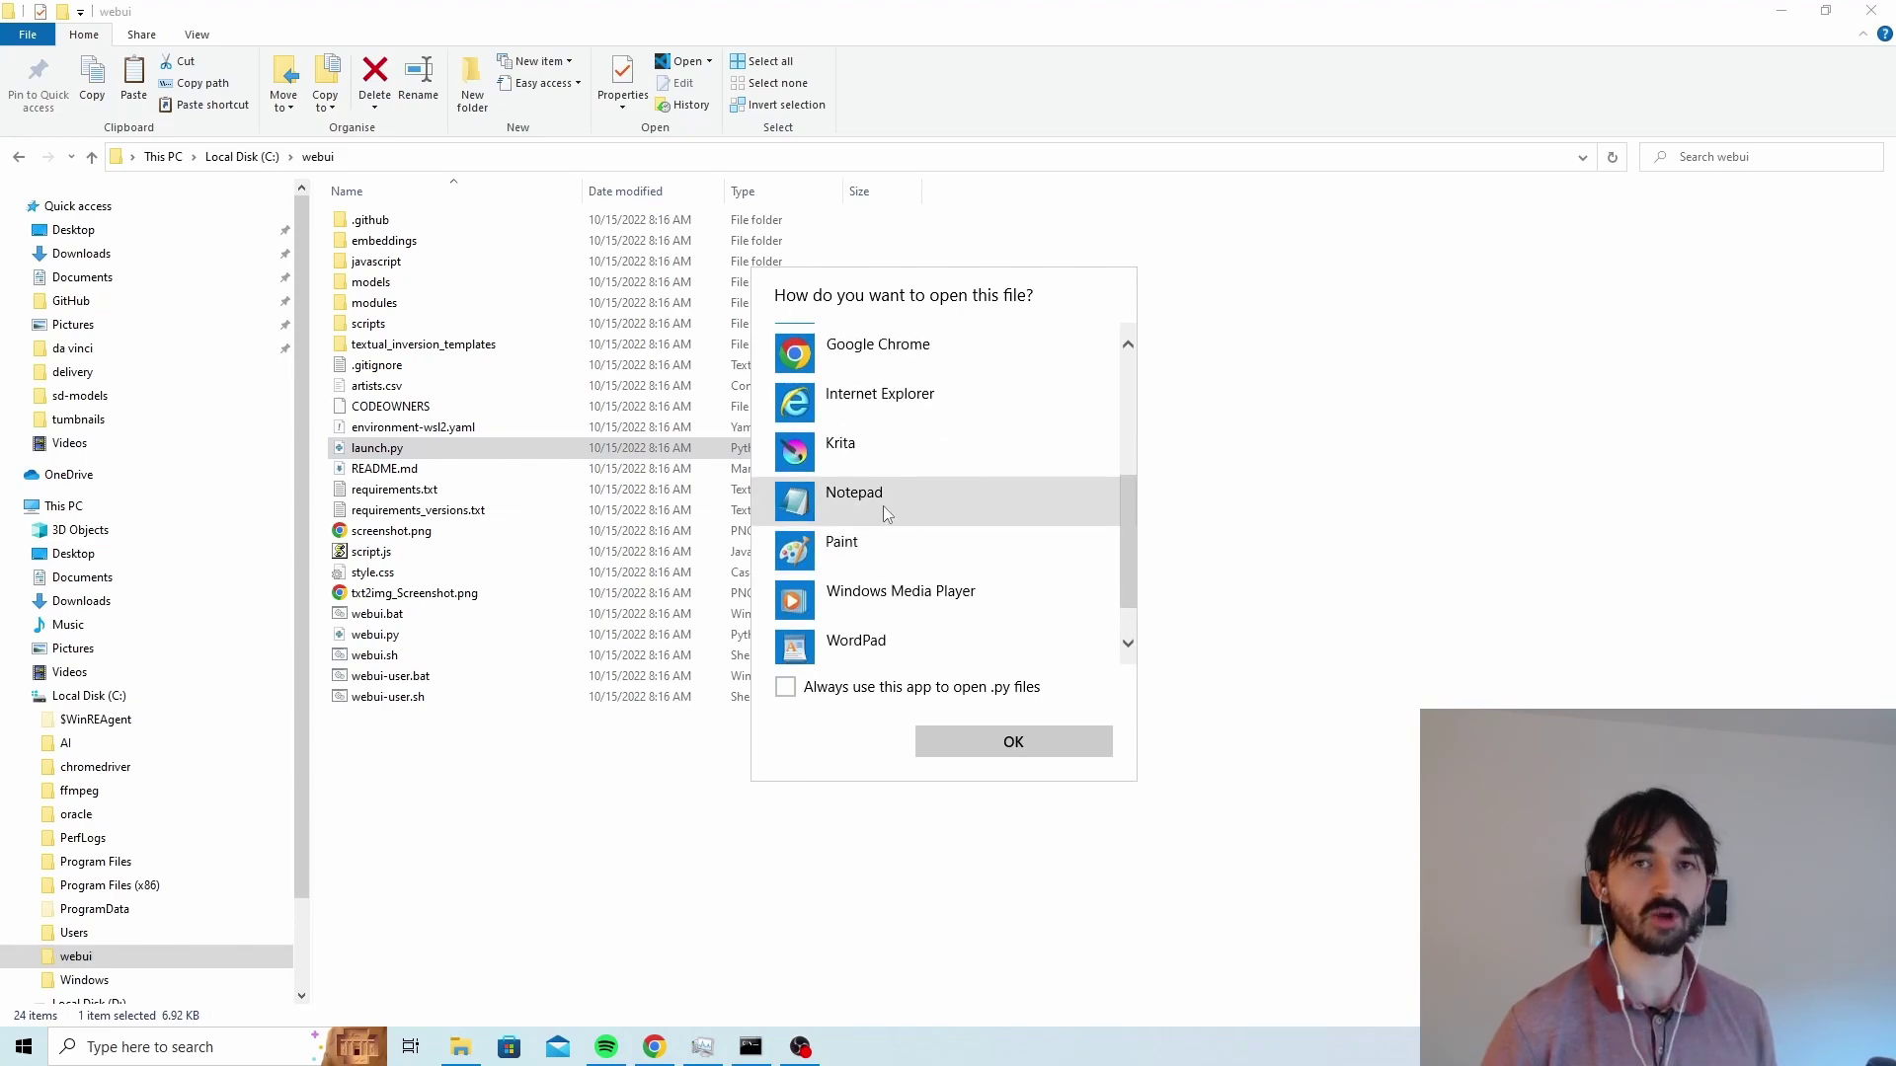
Open launch.py in Notepad and find the COMMANDLINE_ARGS line by searching 'commandline'
double_click(883, 506)
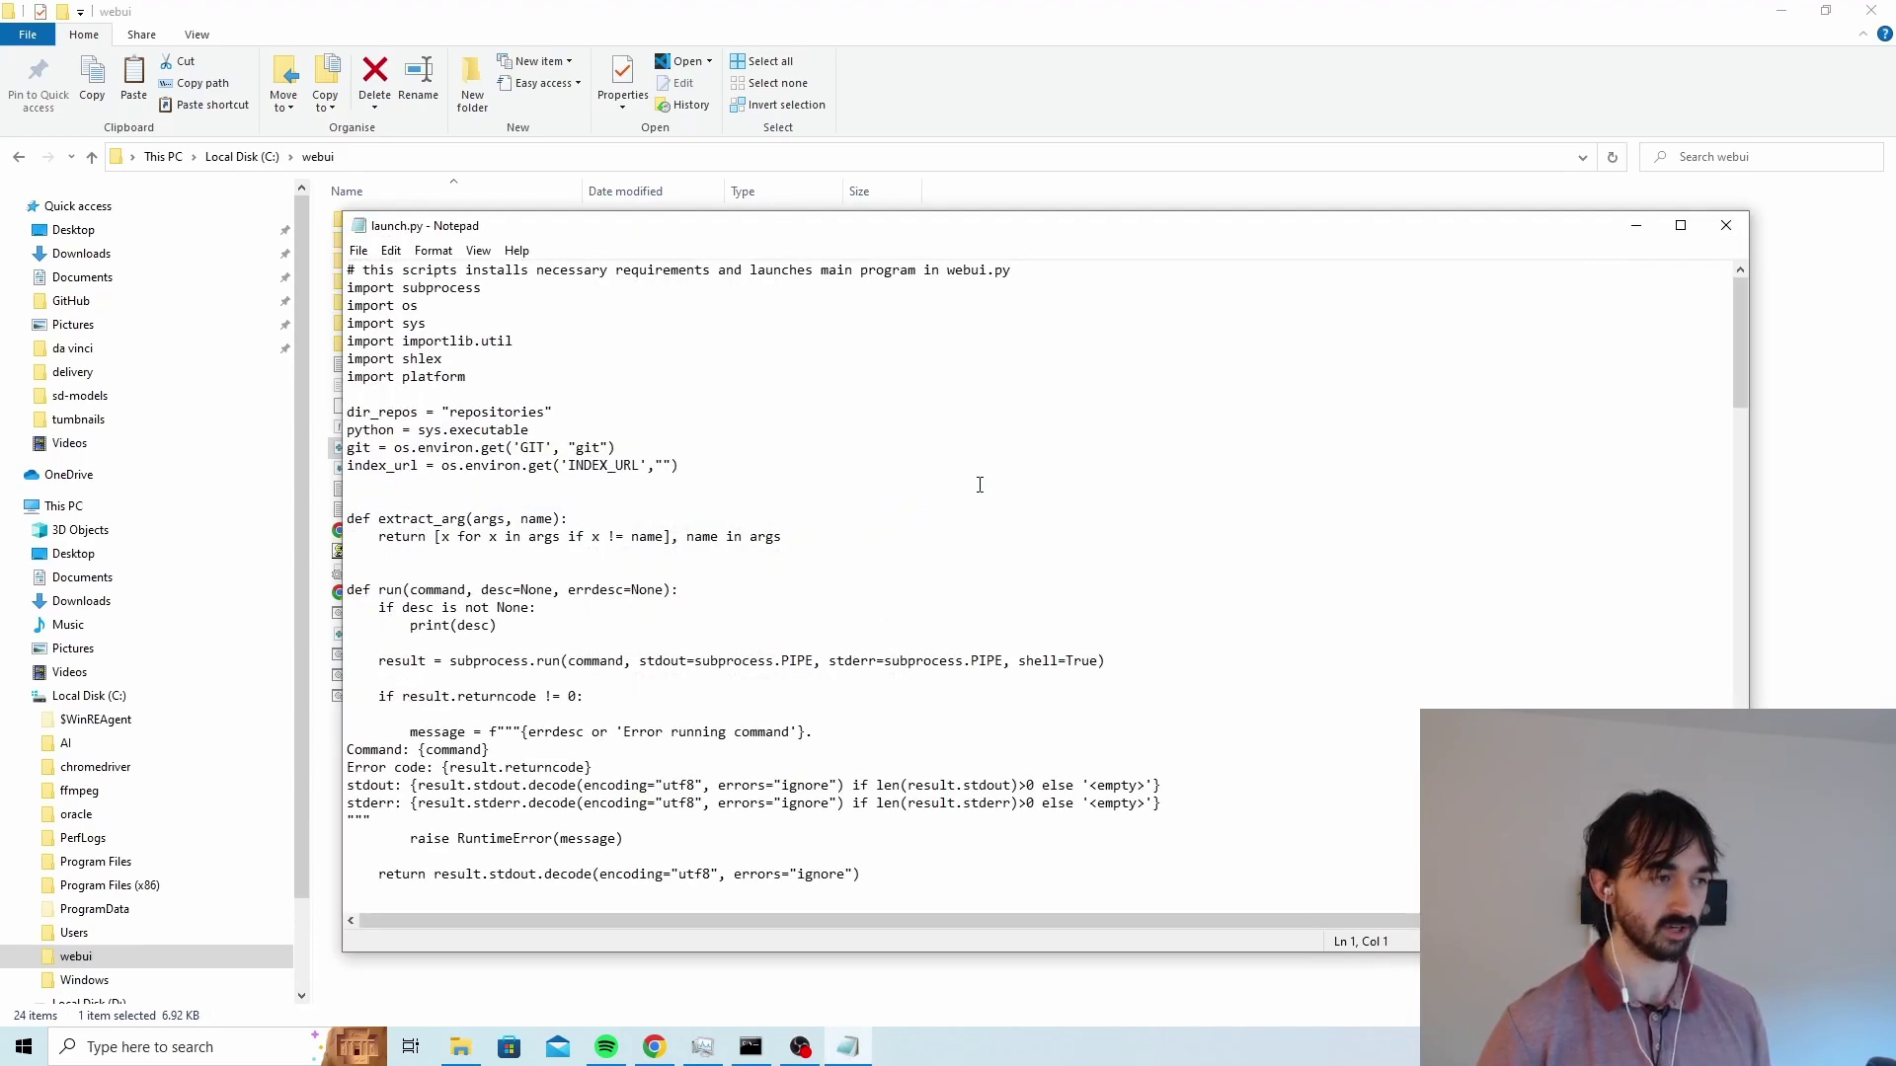
scroll(986, 485, "down", 4)
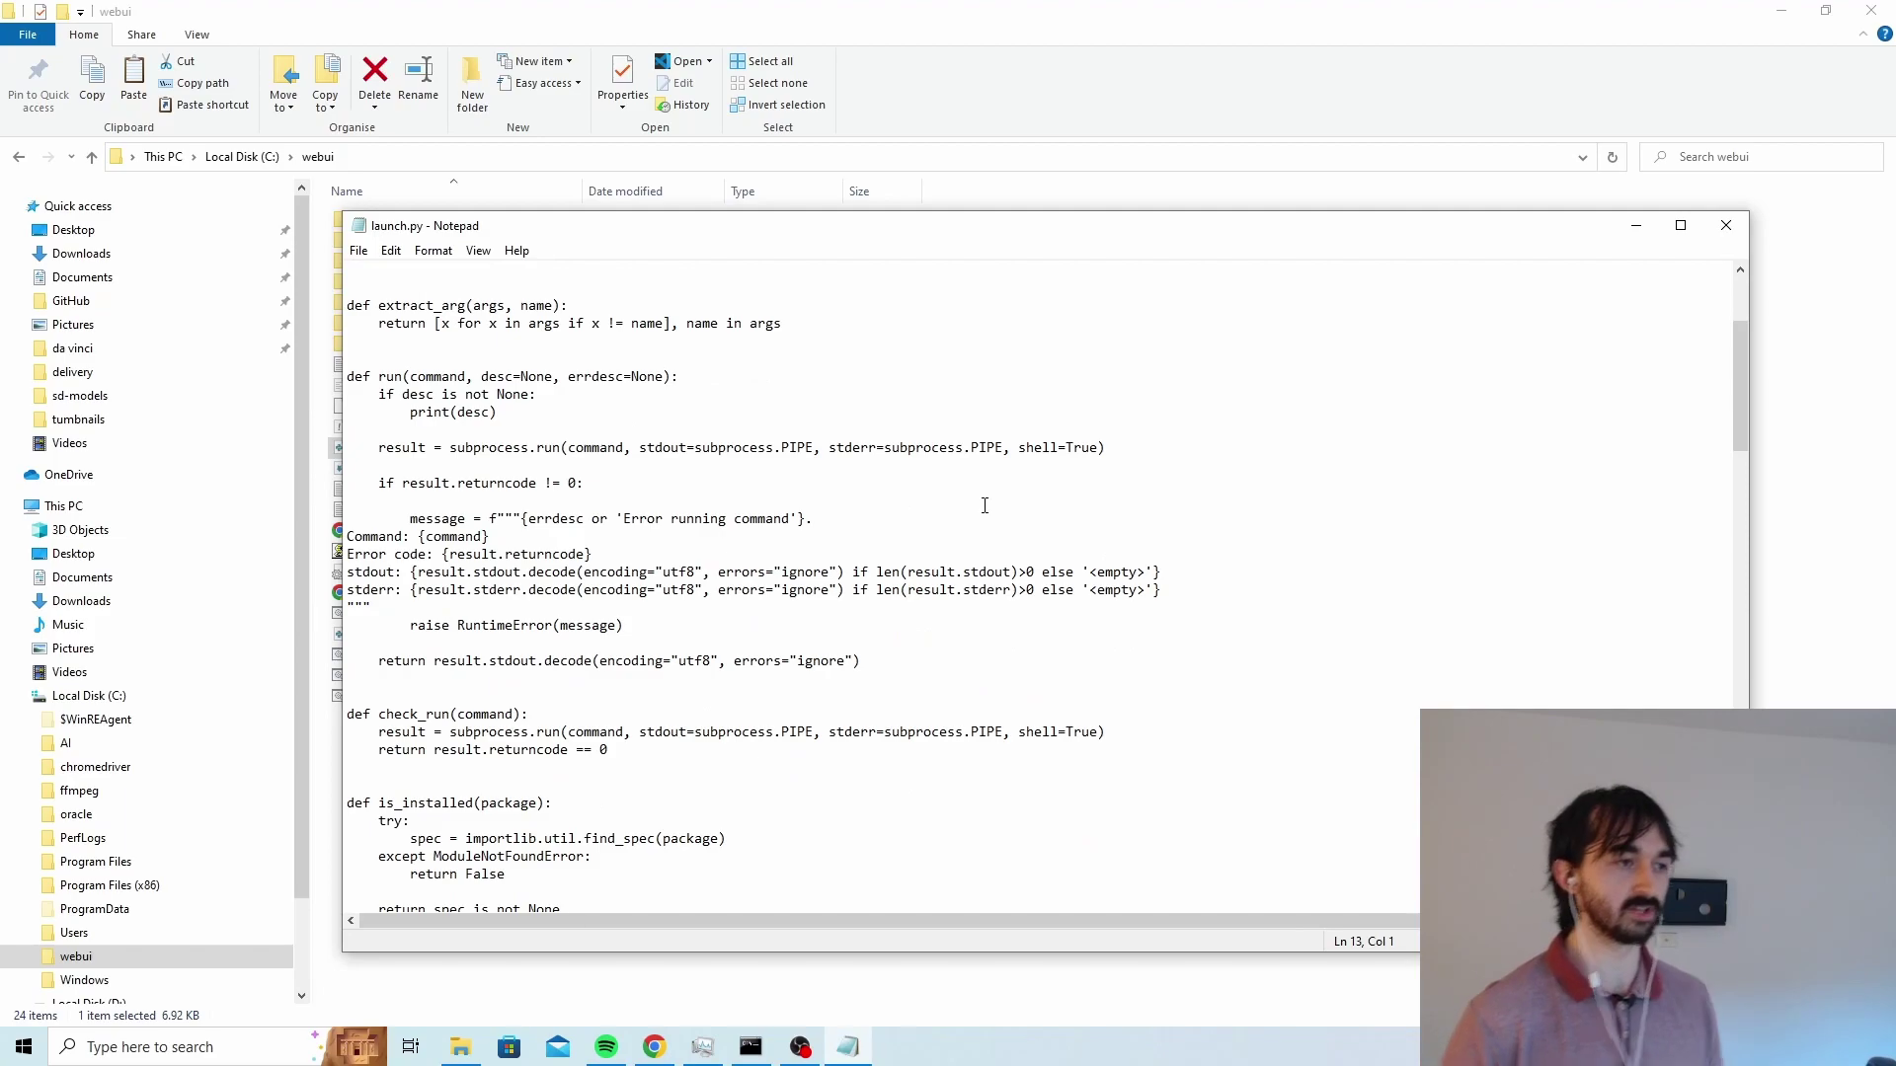
left_click(985, 505)
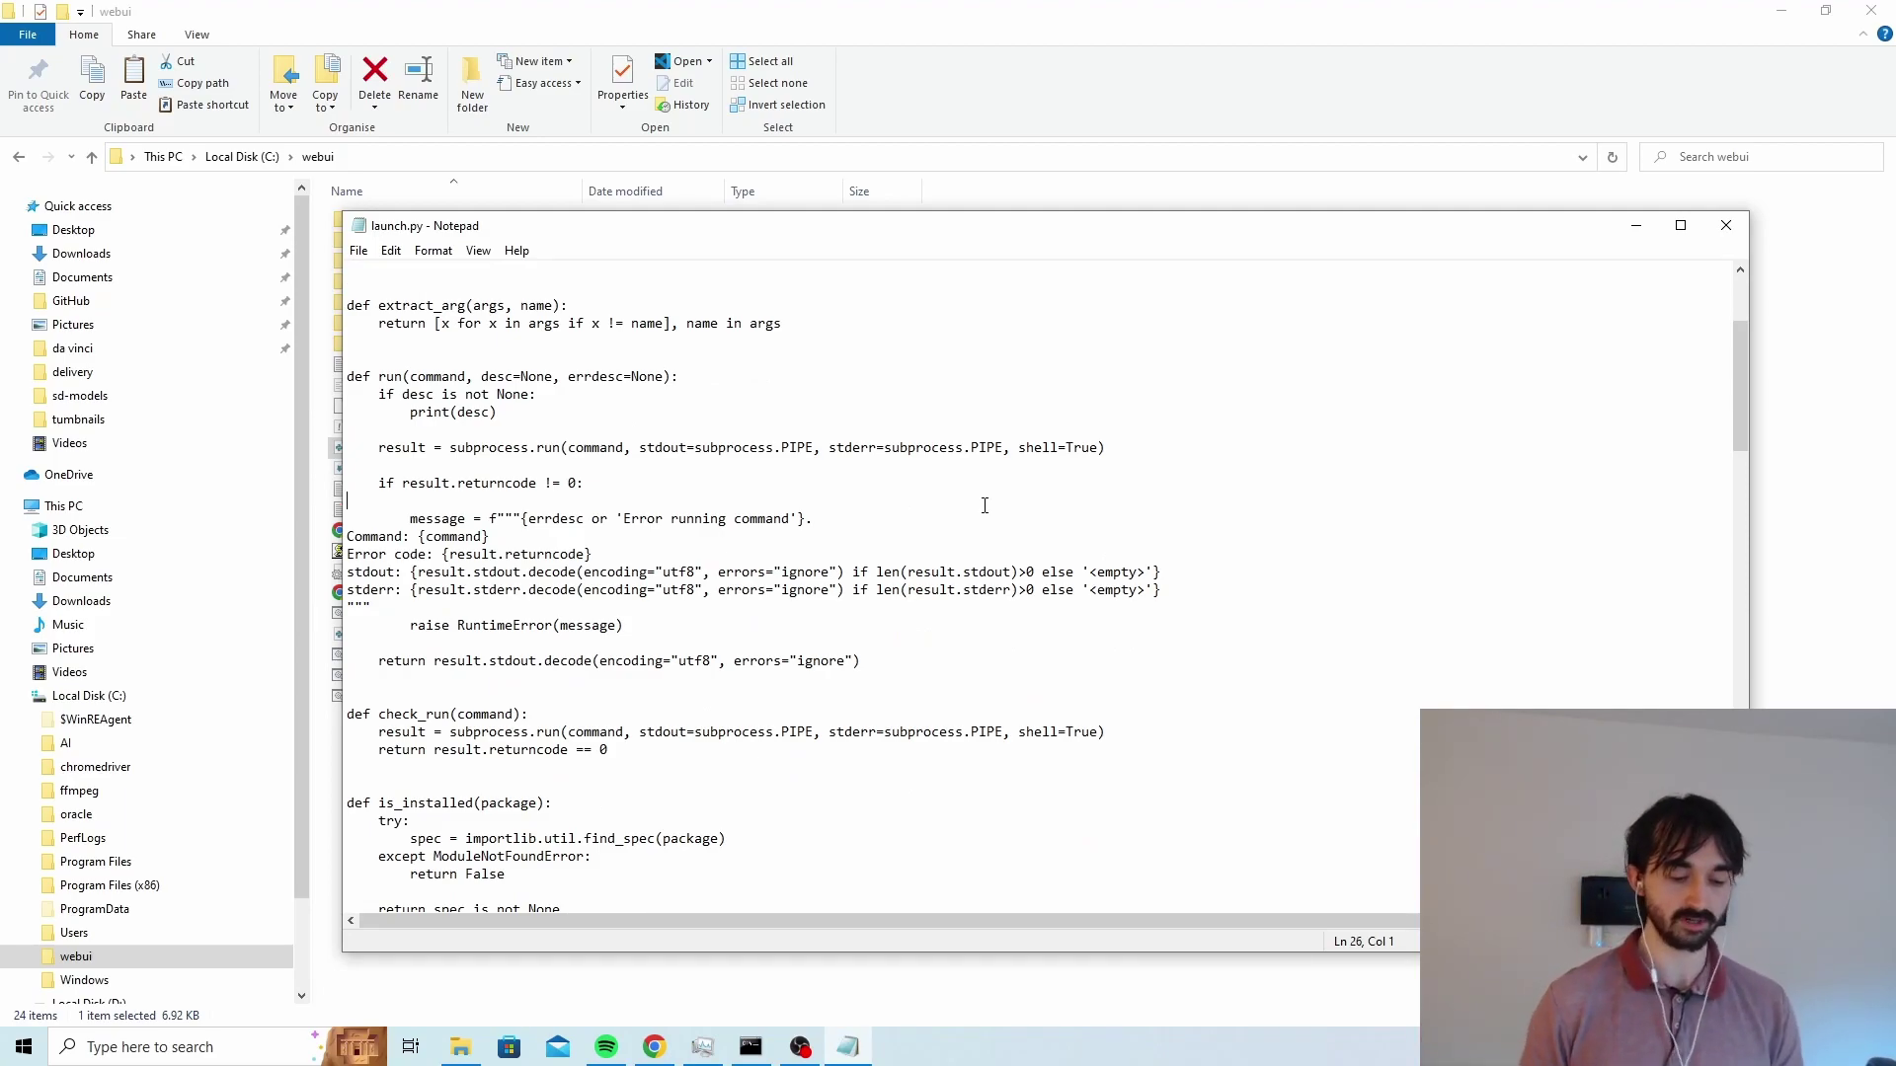
key("ctrl+f")
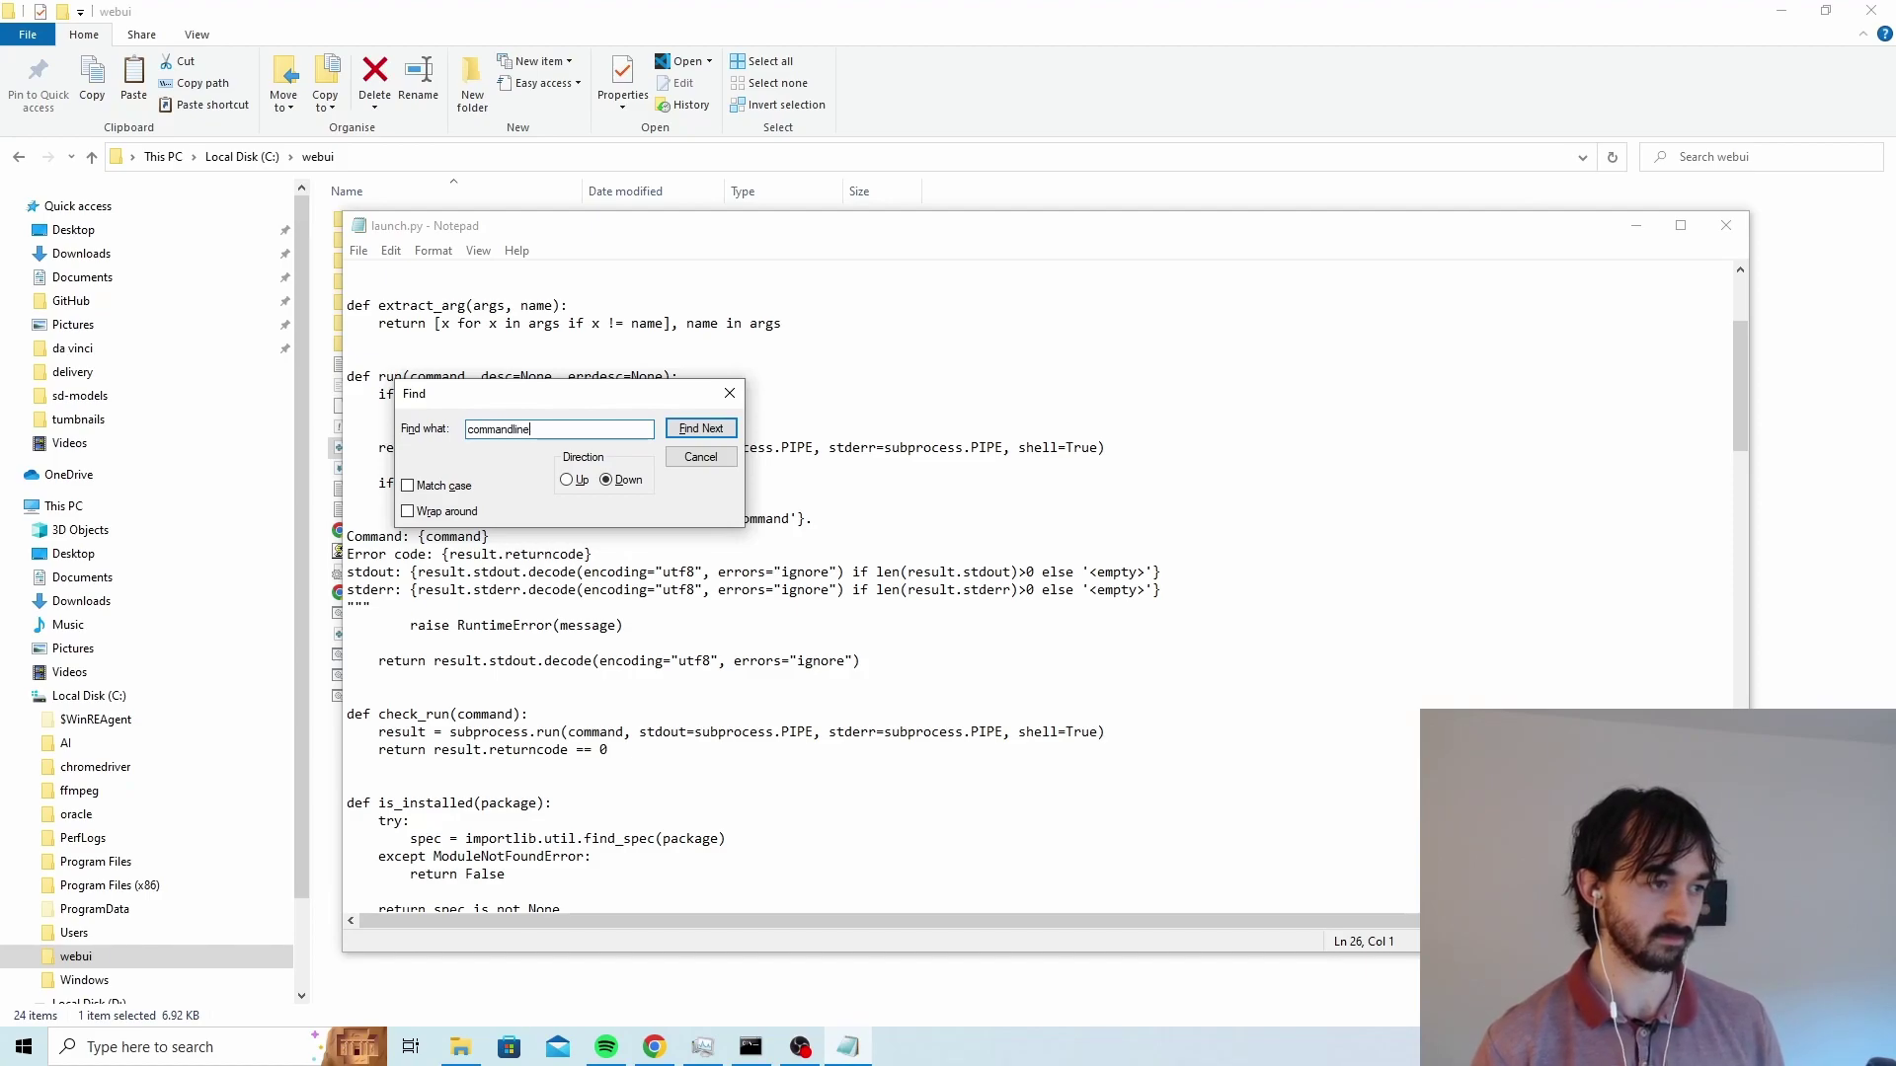
left_click(701, 429)
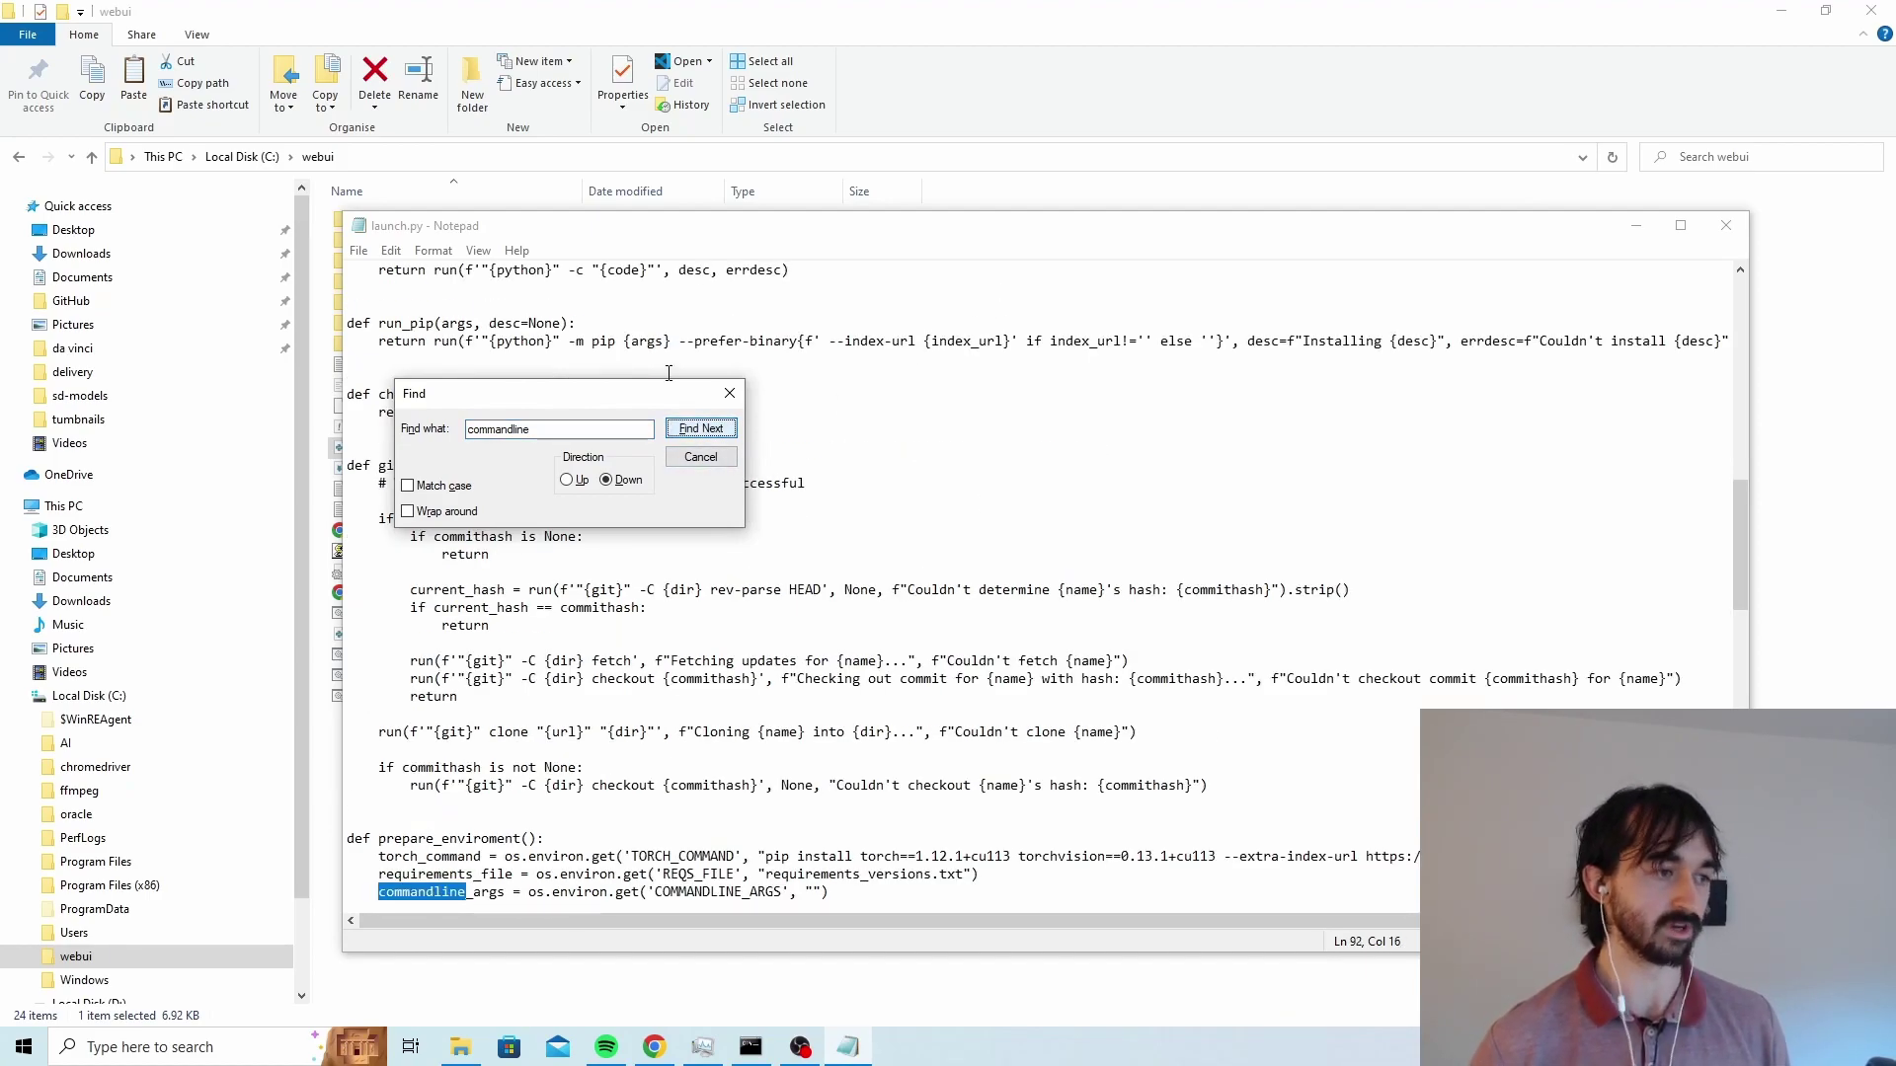
scroll(702, 697, "down", 1)
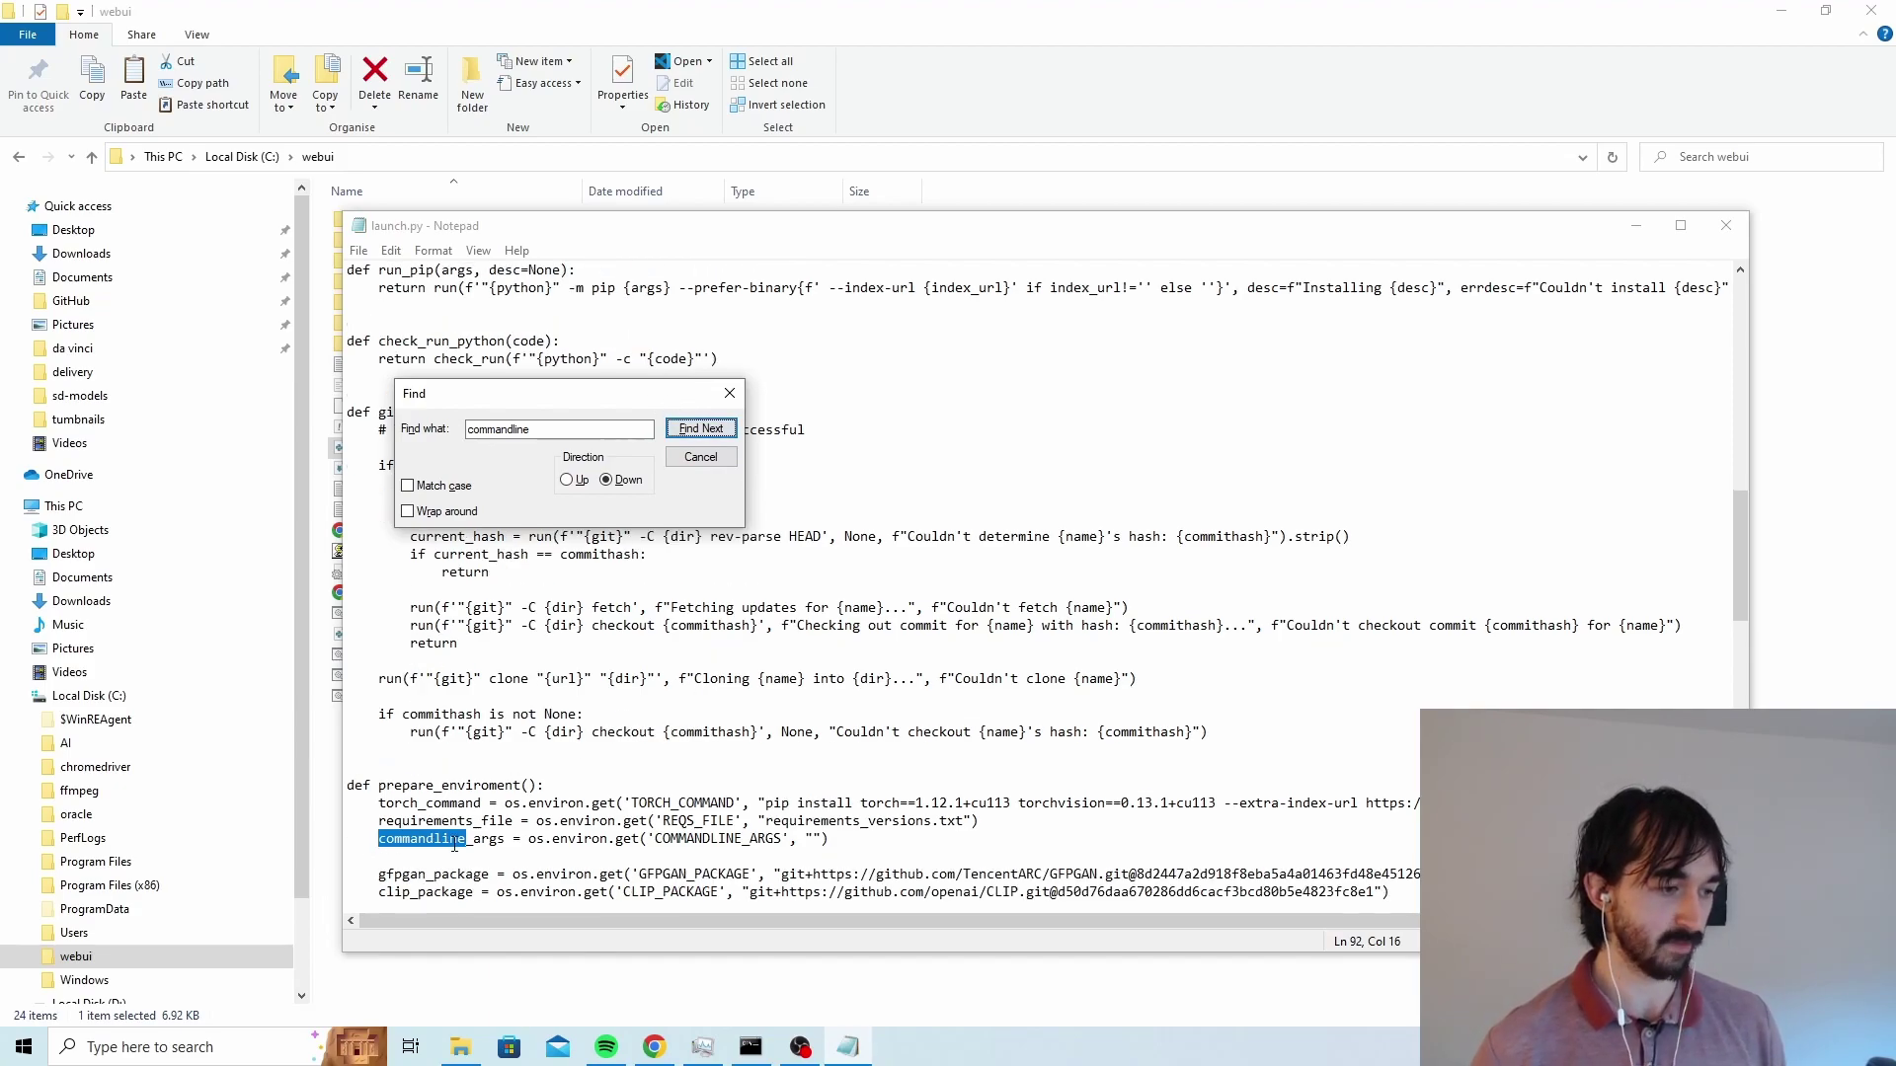
Enter --xformers between the empty COMMANDLINE_ARGS default quotes and save launch.py
left_click(812, 840)
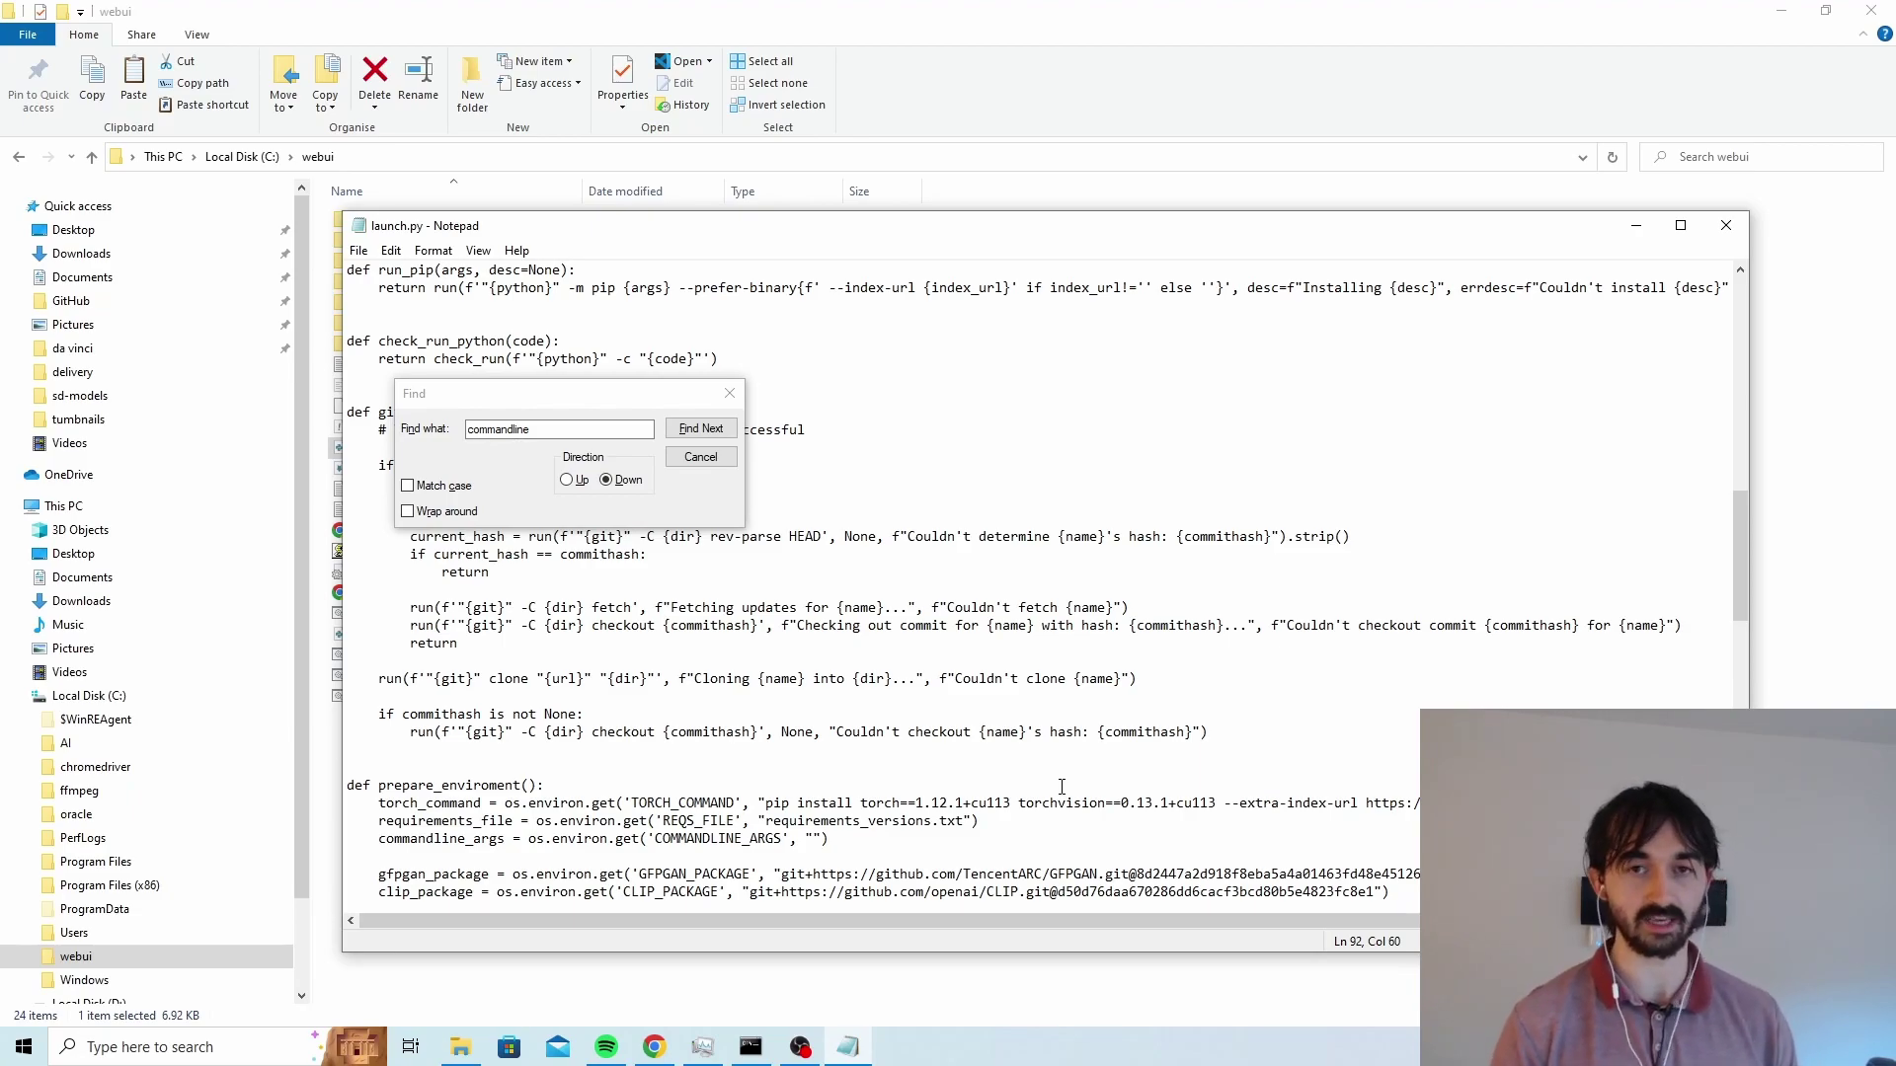
type("-")
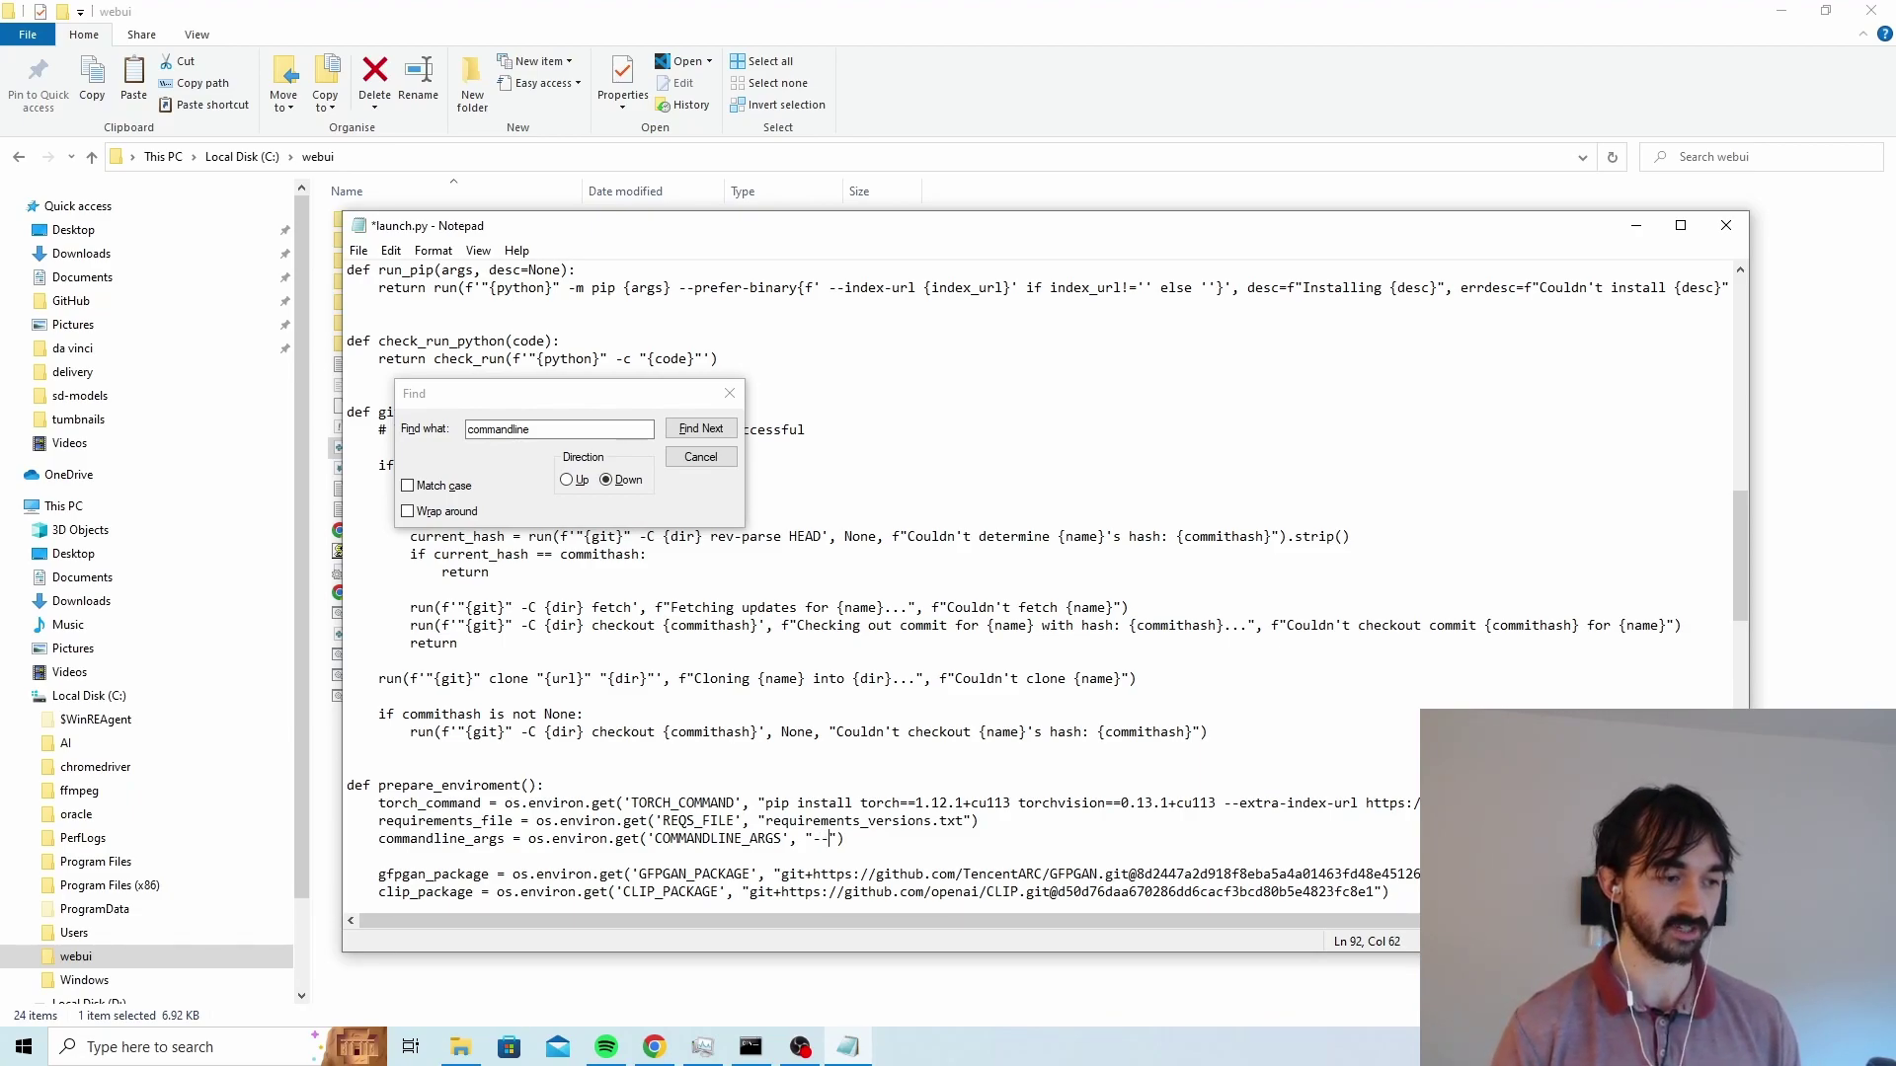
type("-xformers")
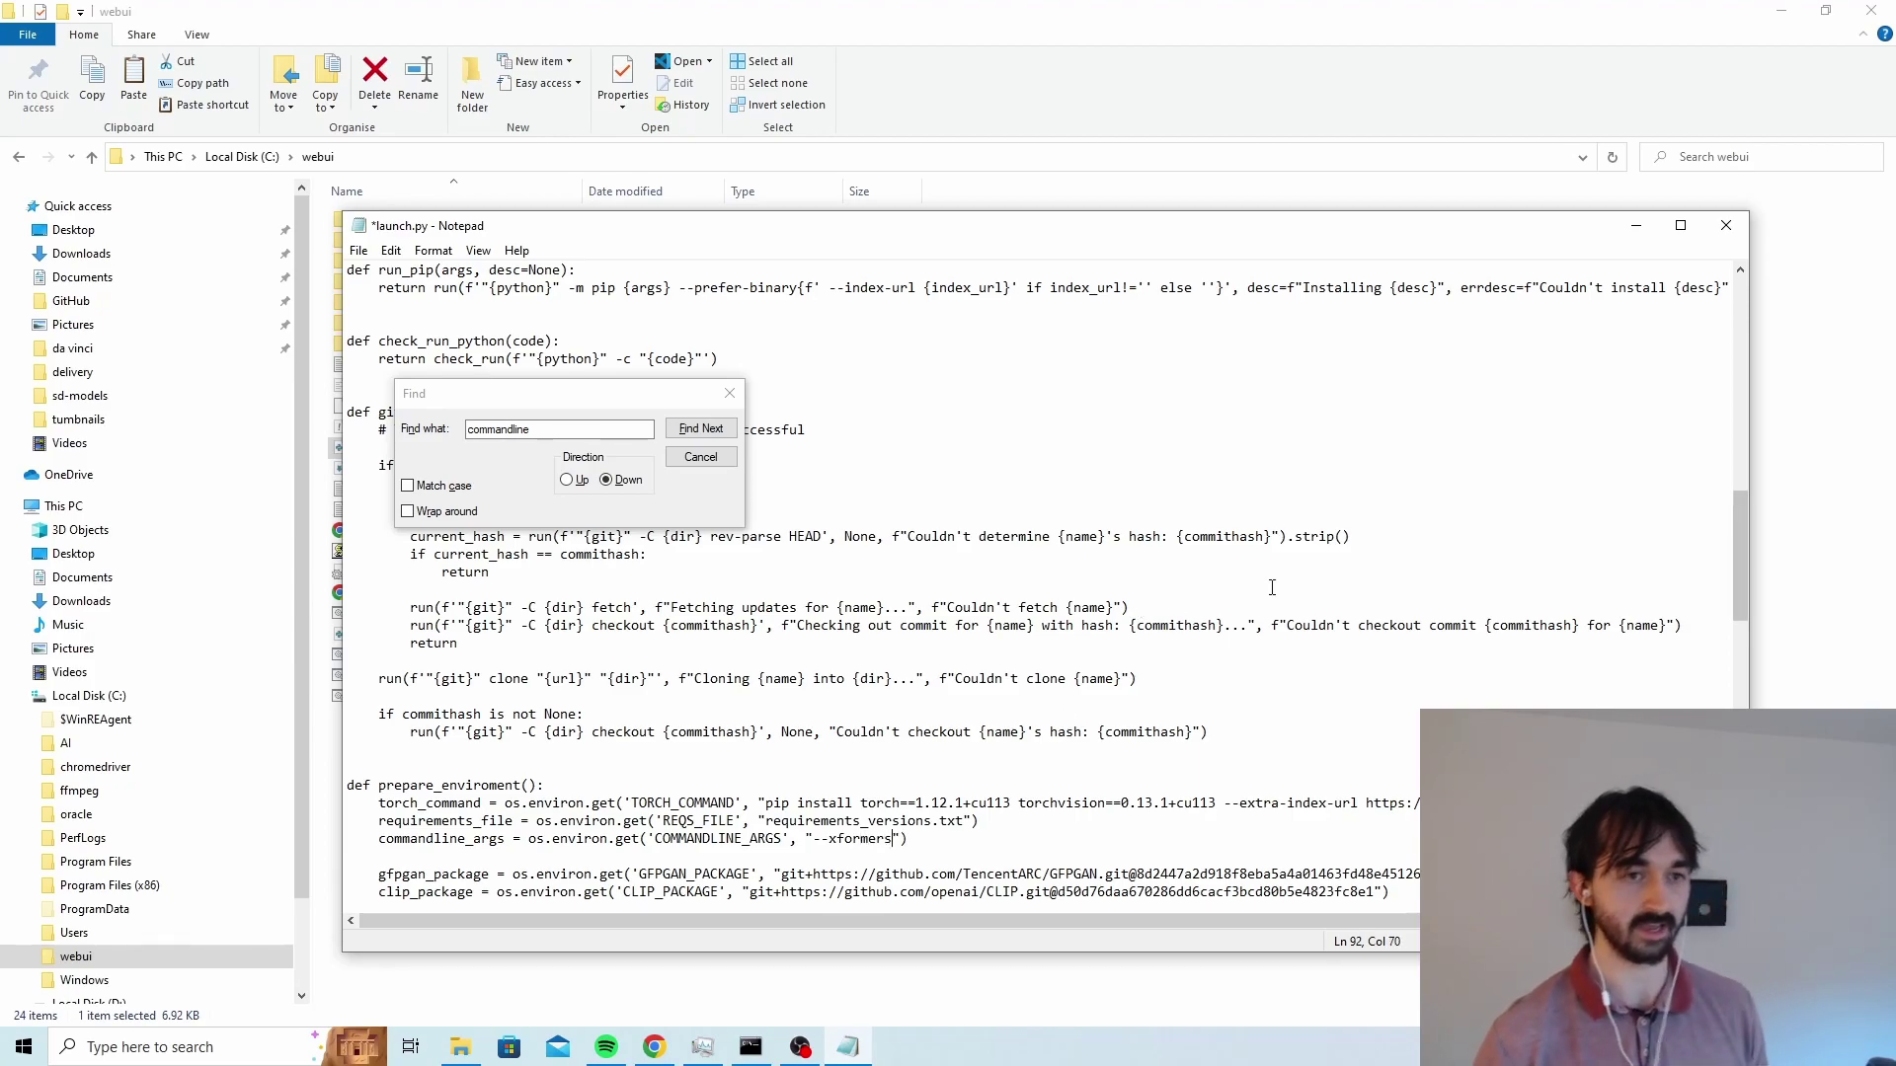
left_click(730, 393)
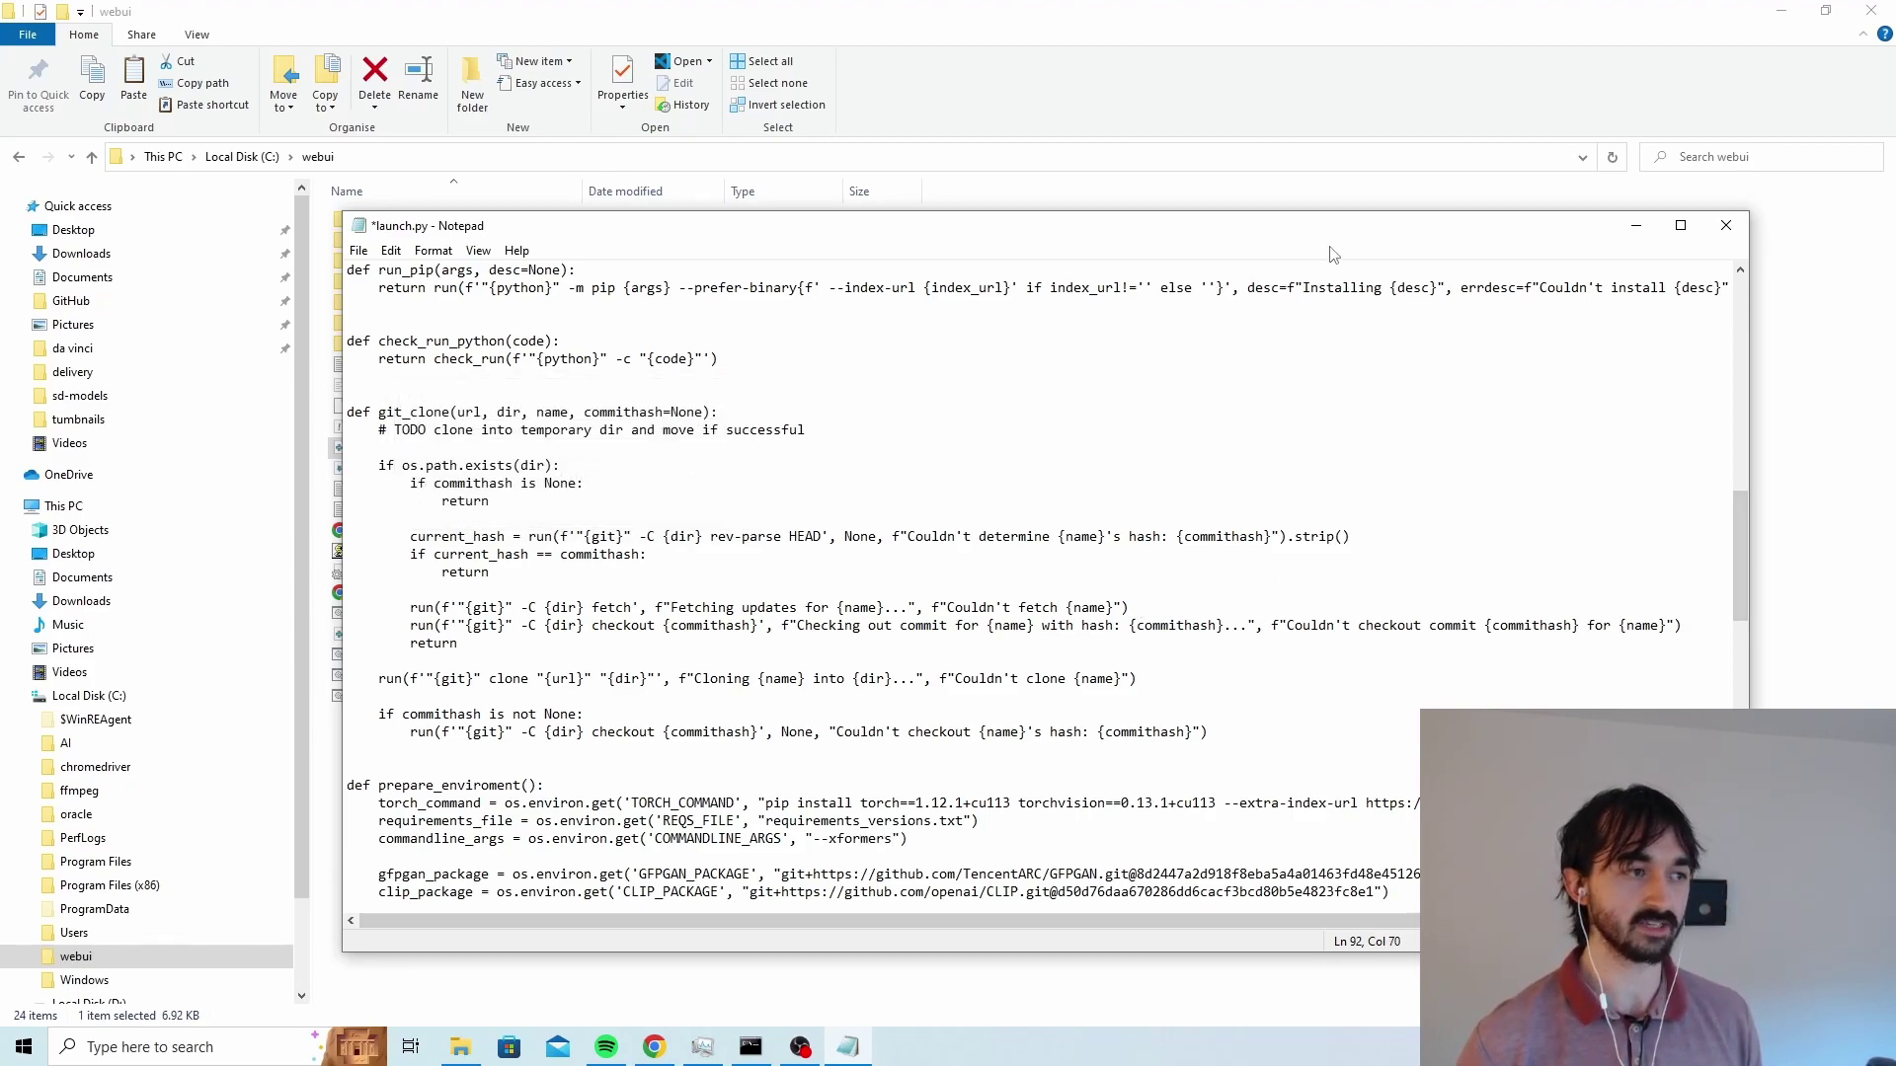
left_click(358, 249)
left_click(398, 339)
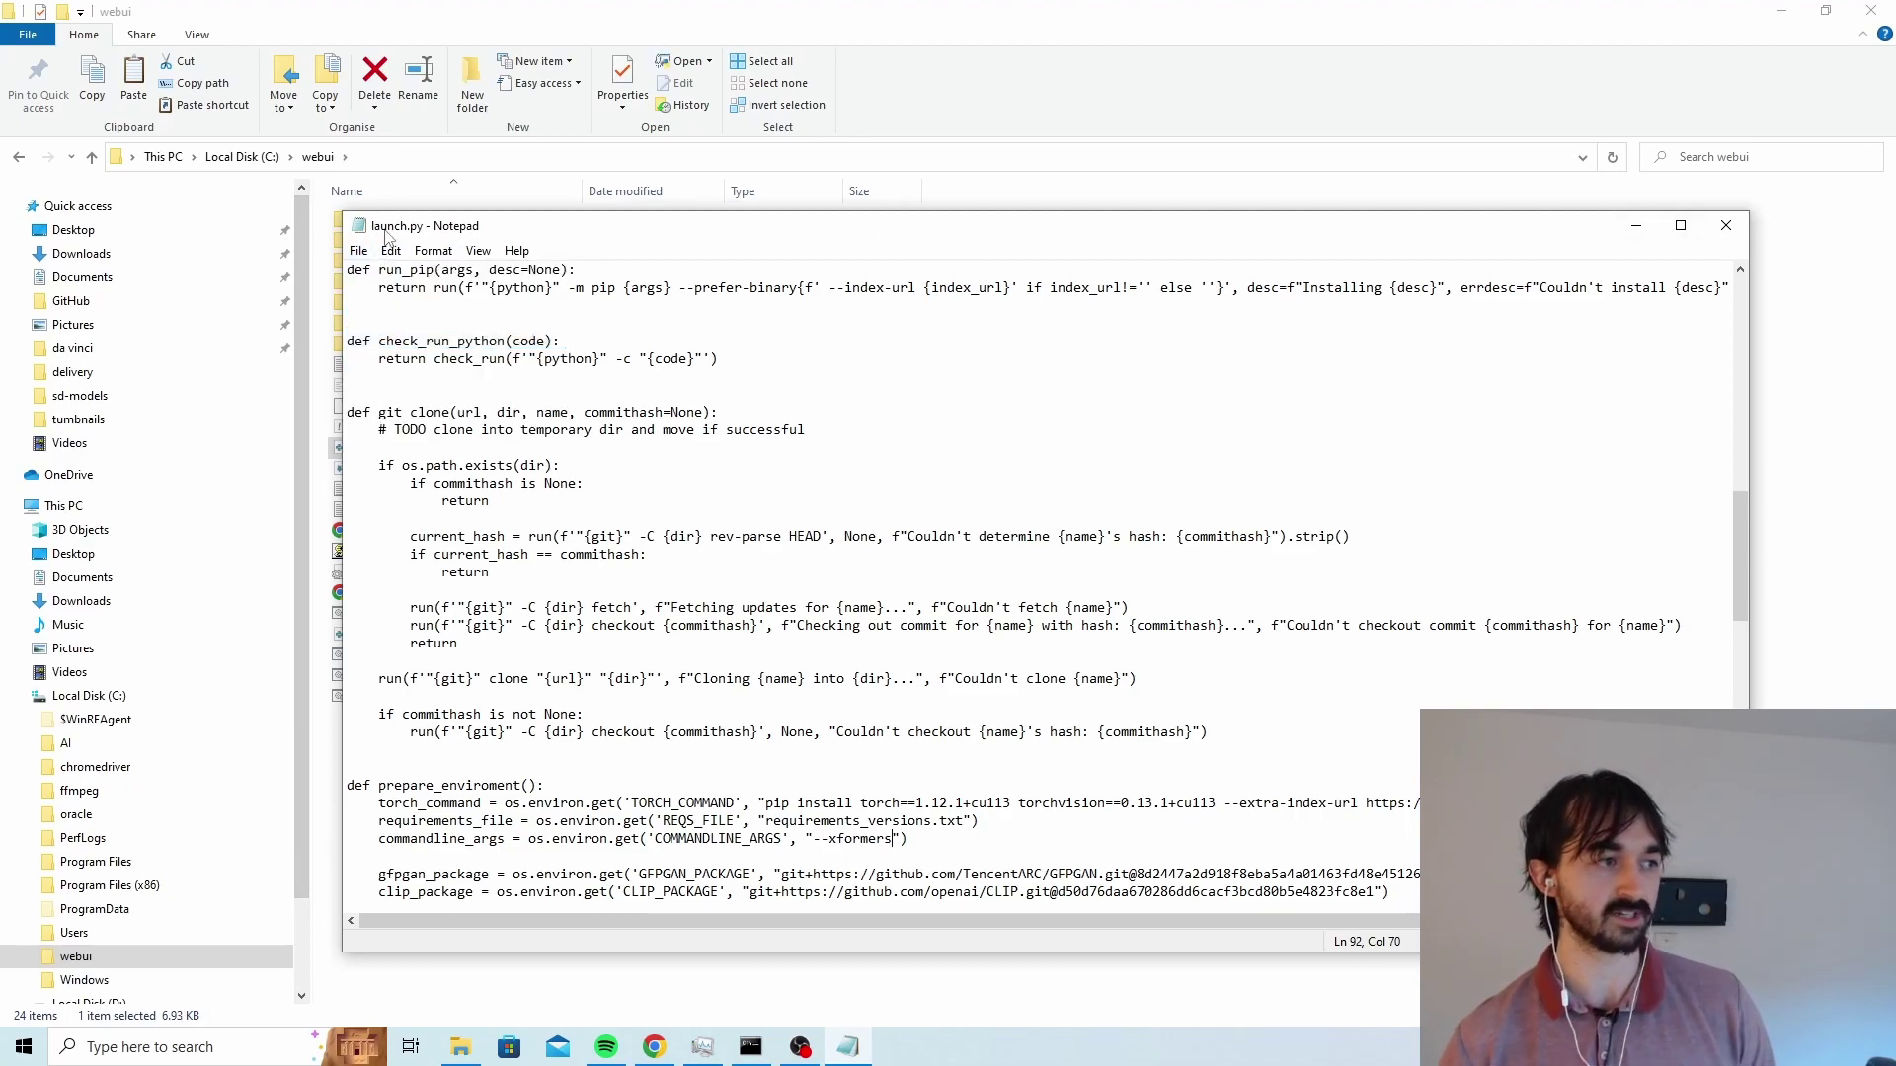
Close launch.py and reopen it in Notepad from the Open with menu
left_click(1726, 225)
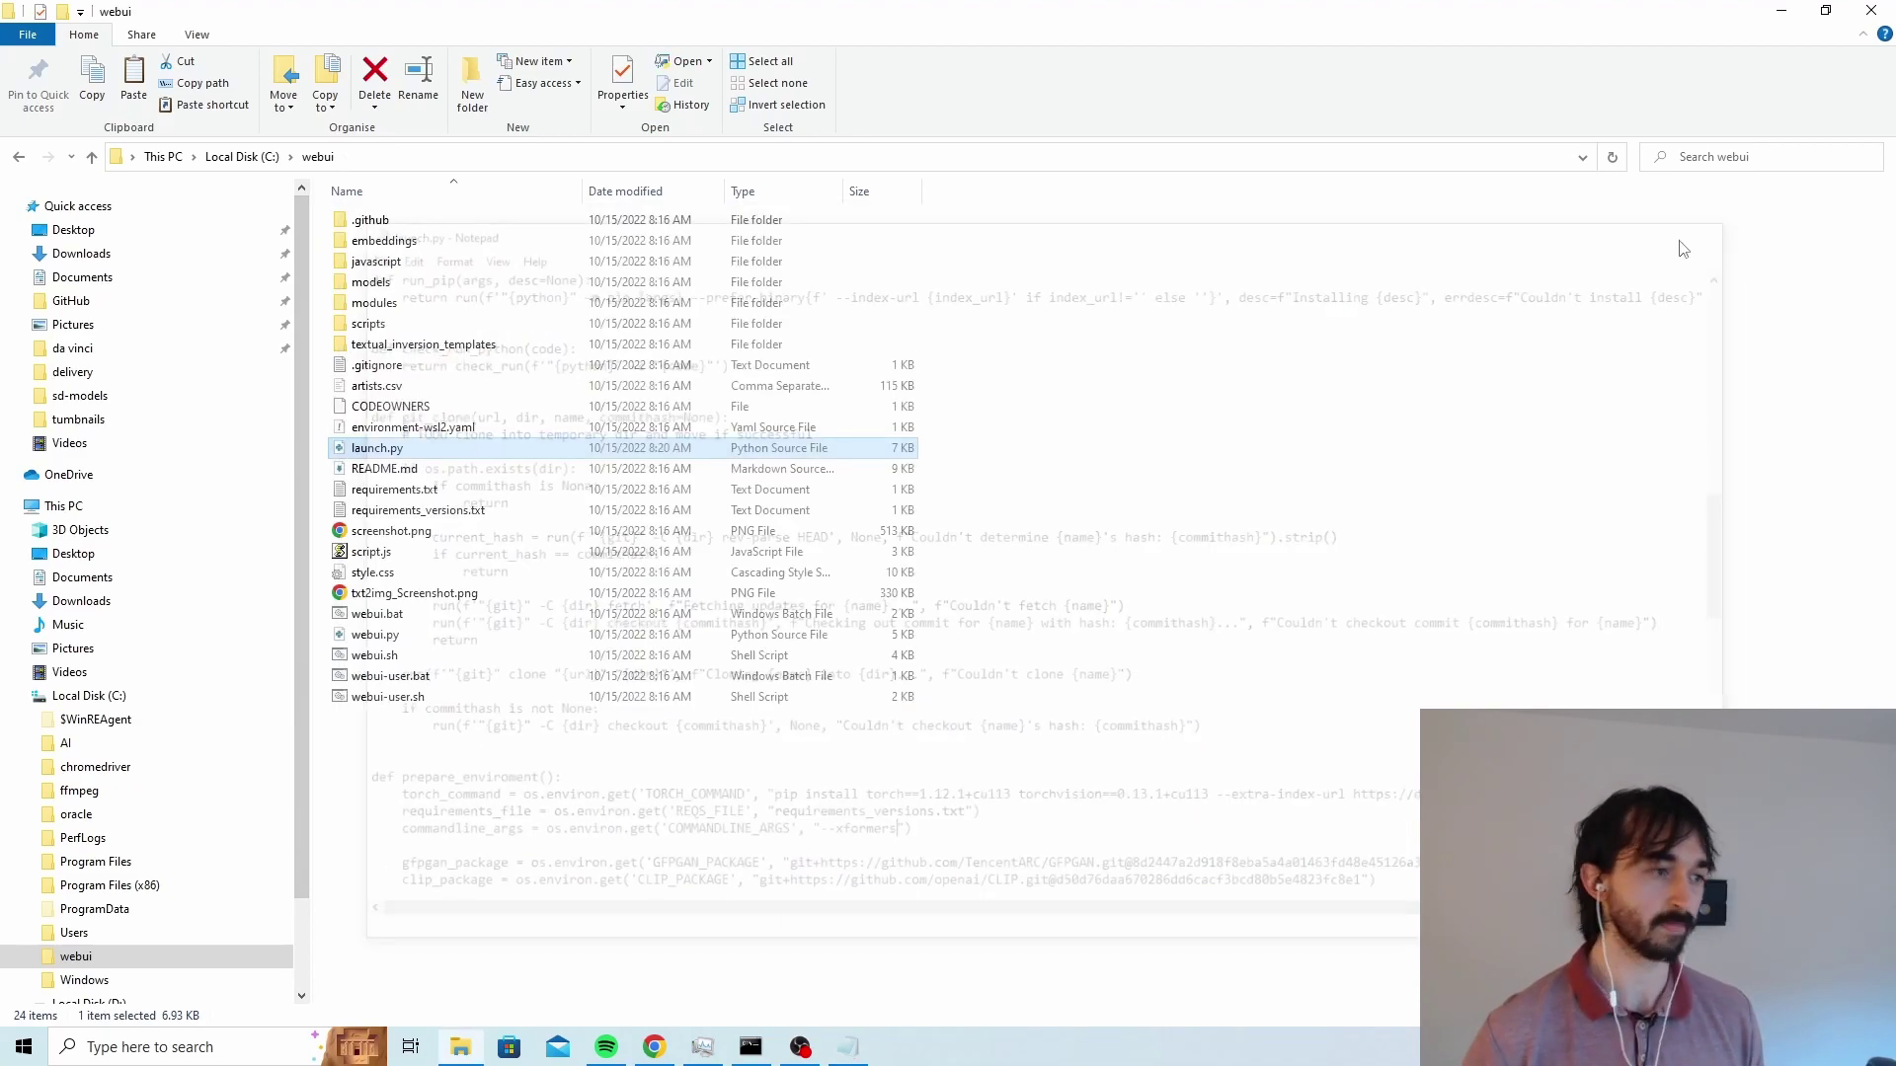
right_click(481, 452)
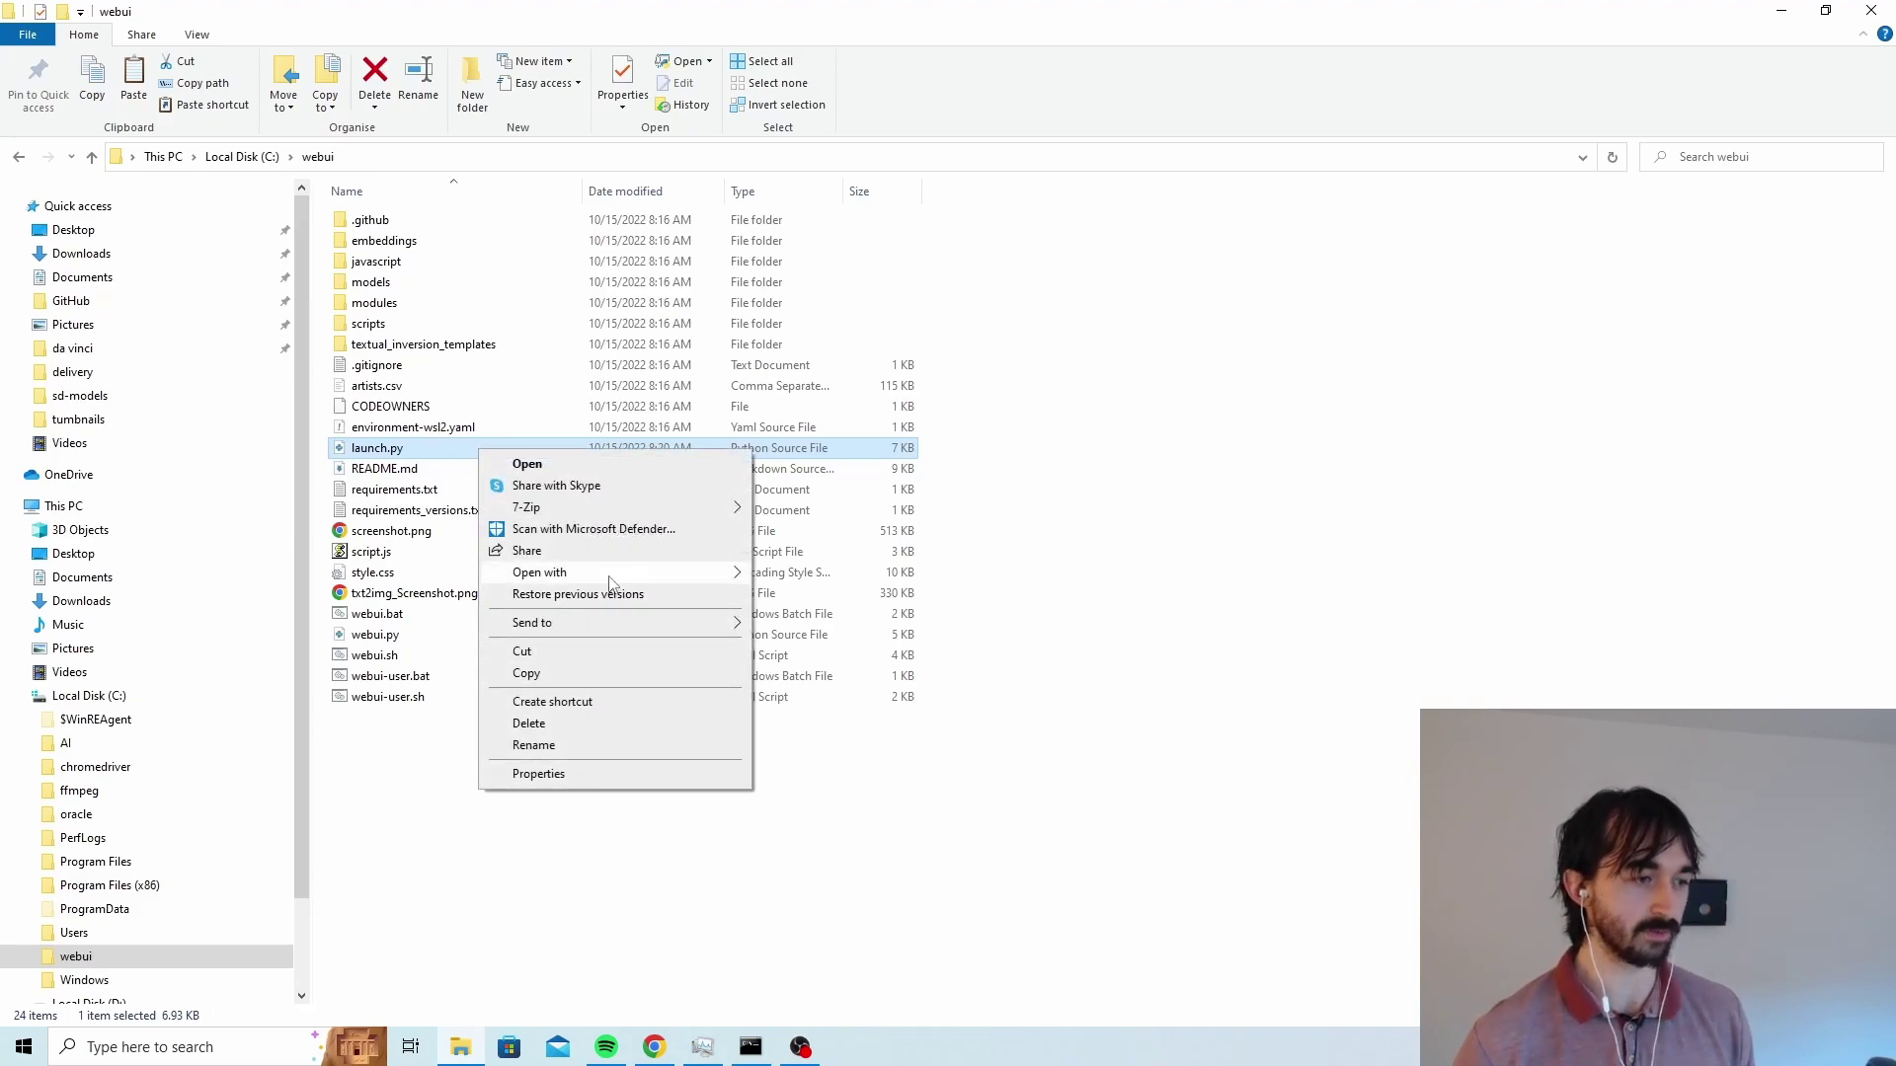
mouse_move(609, 583)
left_click(829, 577)
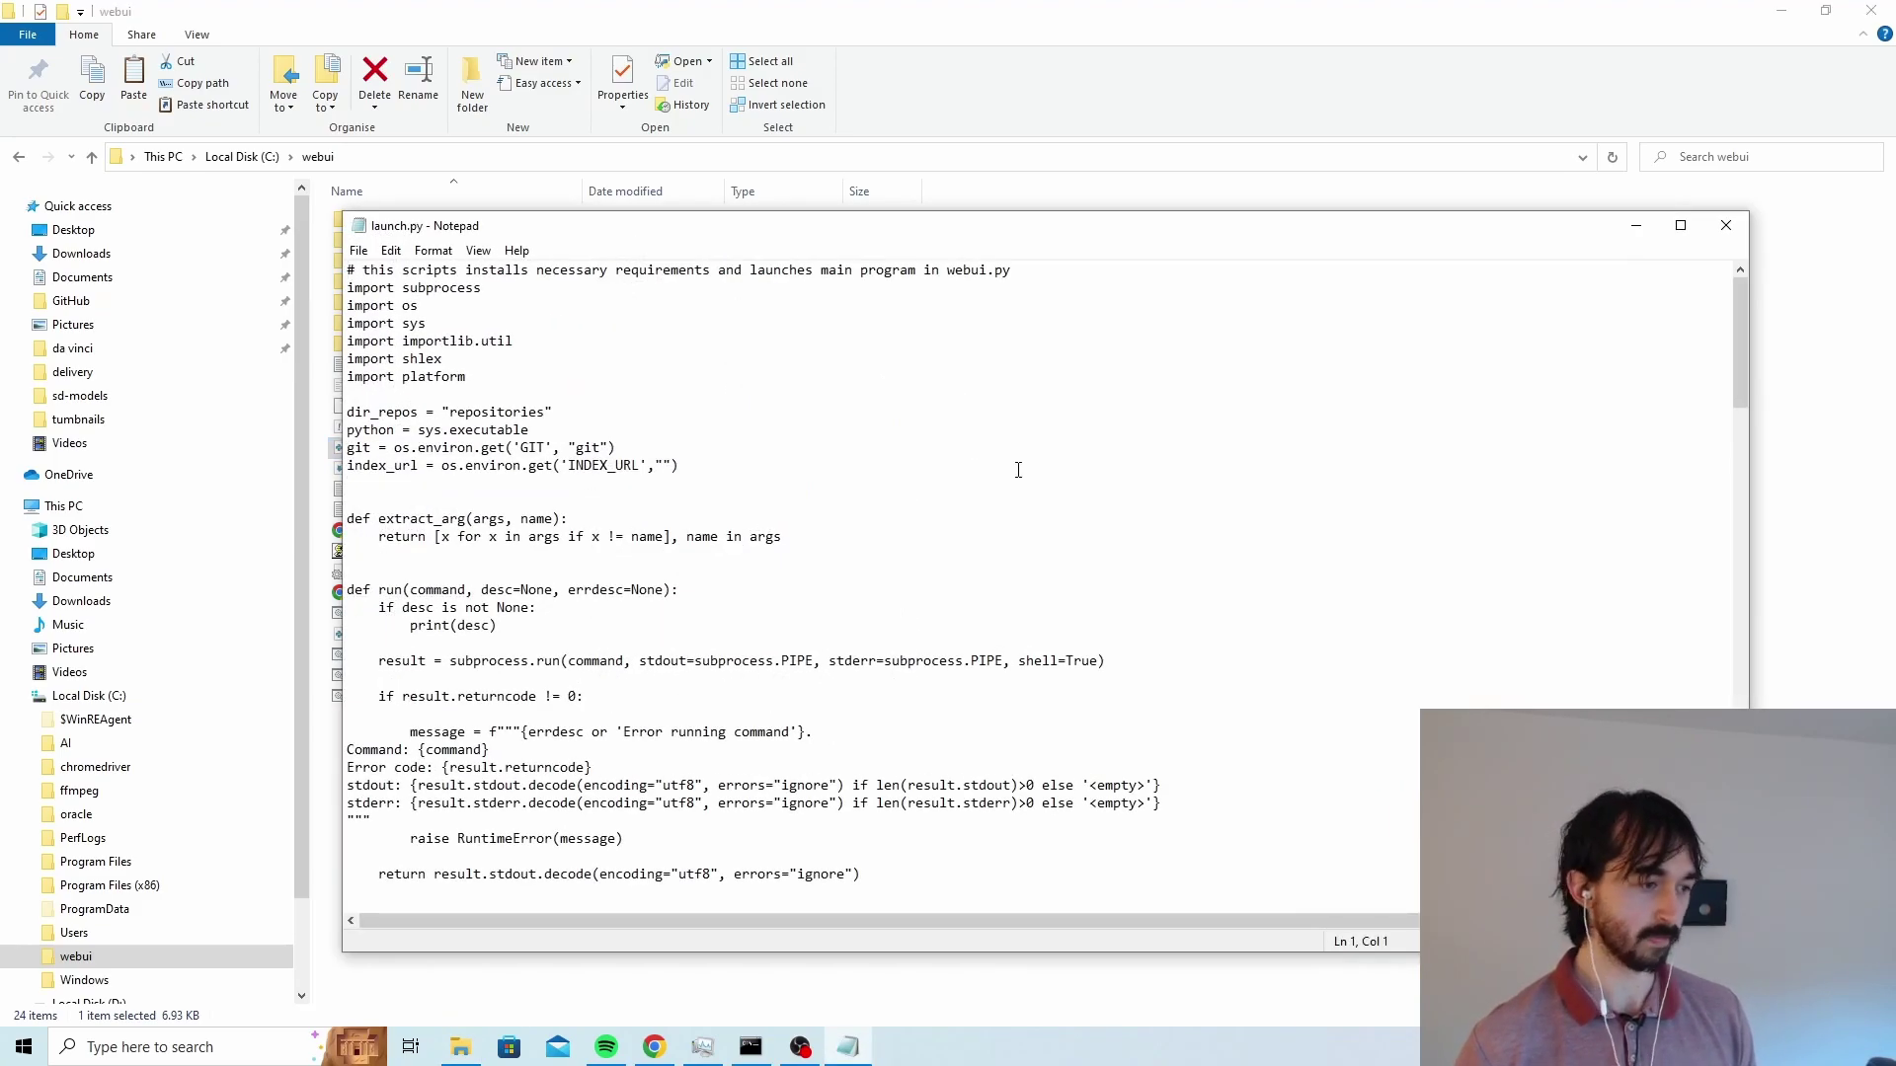
Check that the commandline_args line still reads --xformers, then close Notepad
key("ctrl+f")
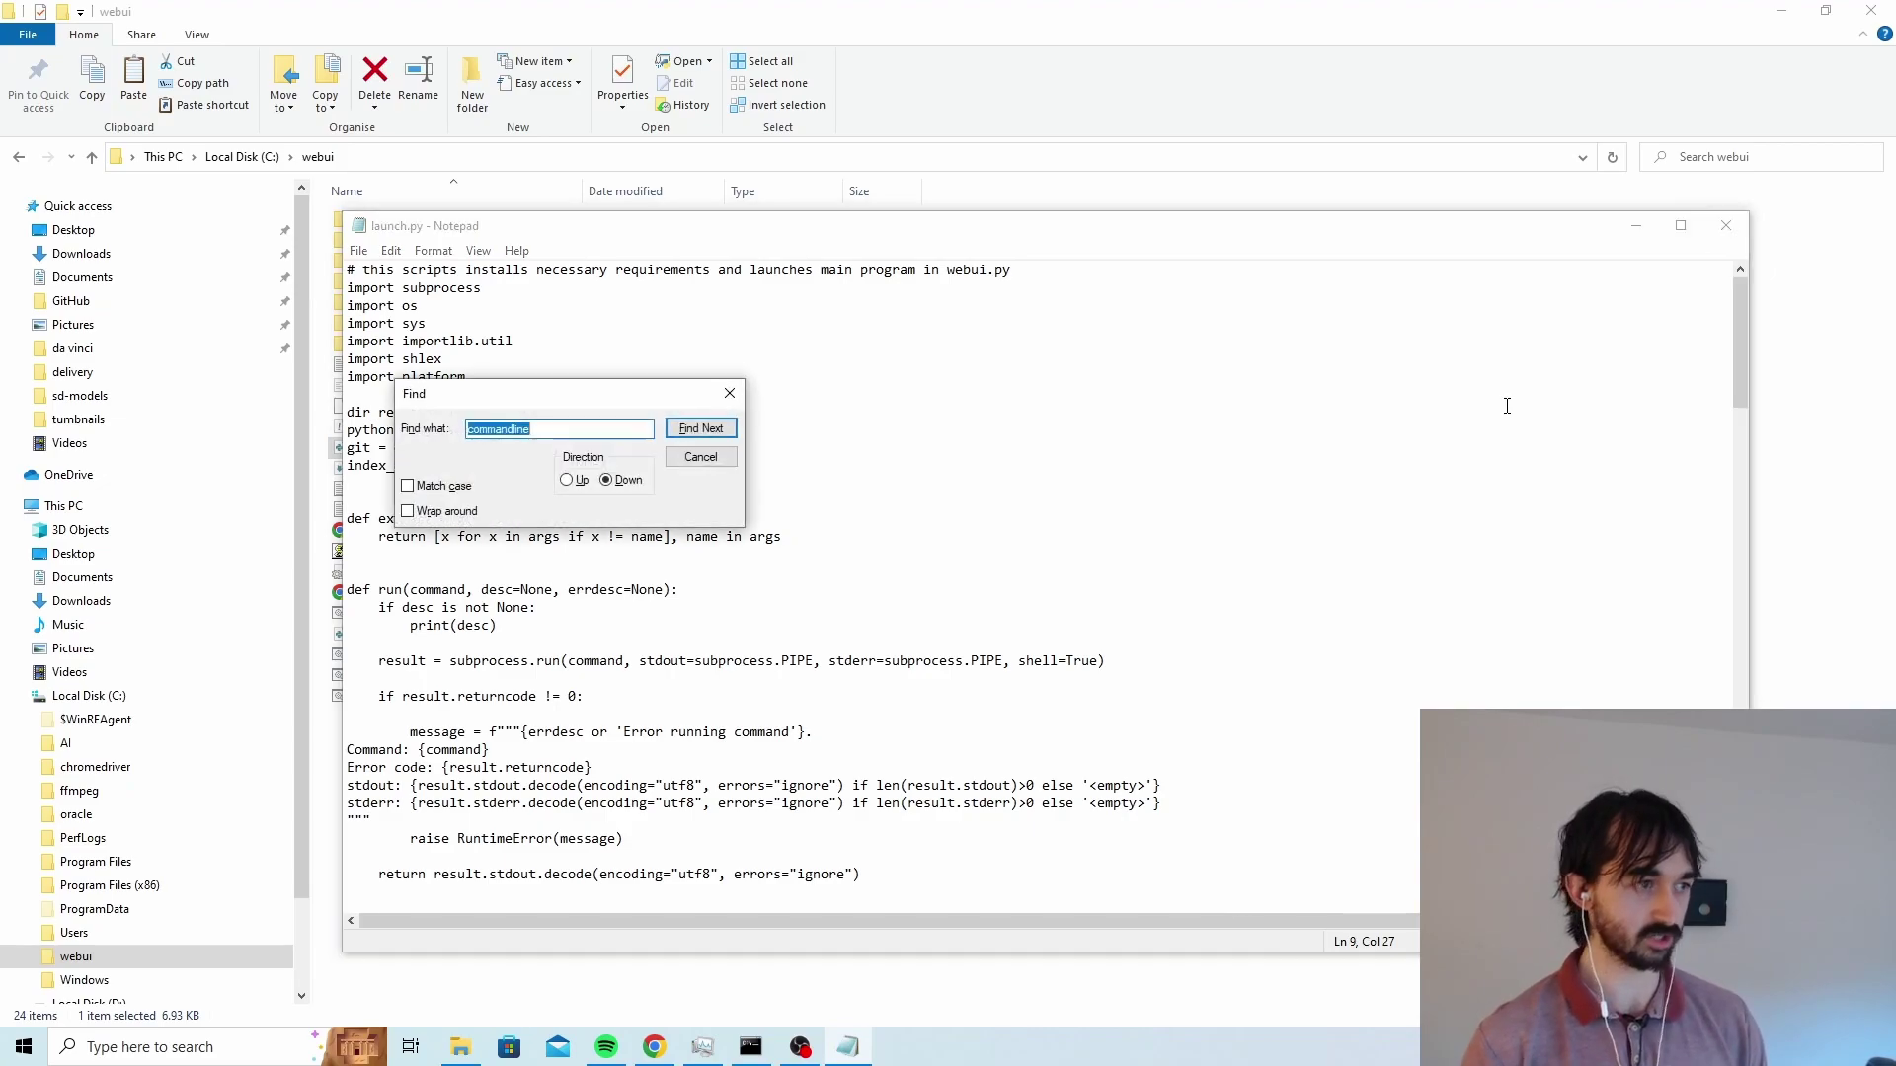
left_click(702, 428)
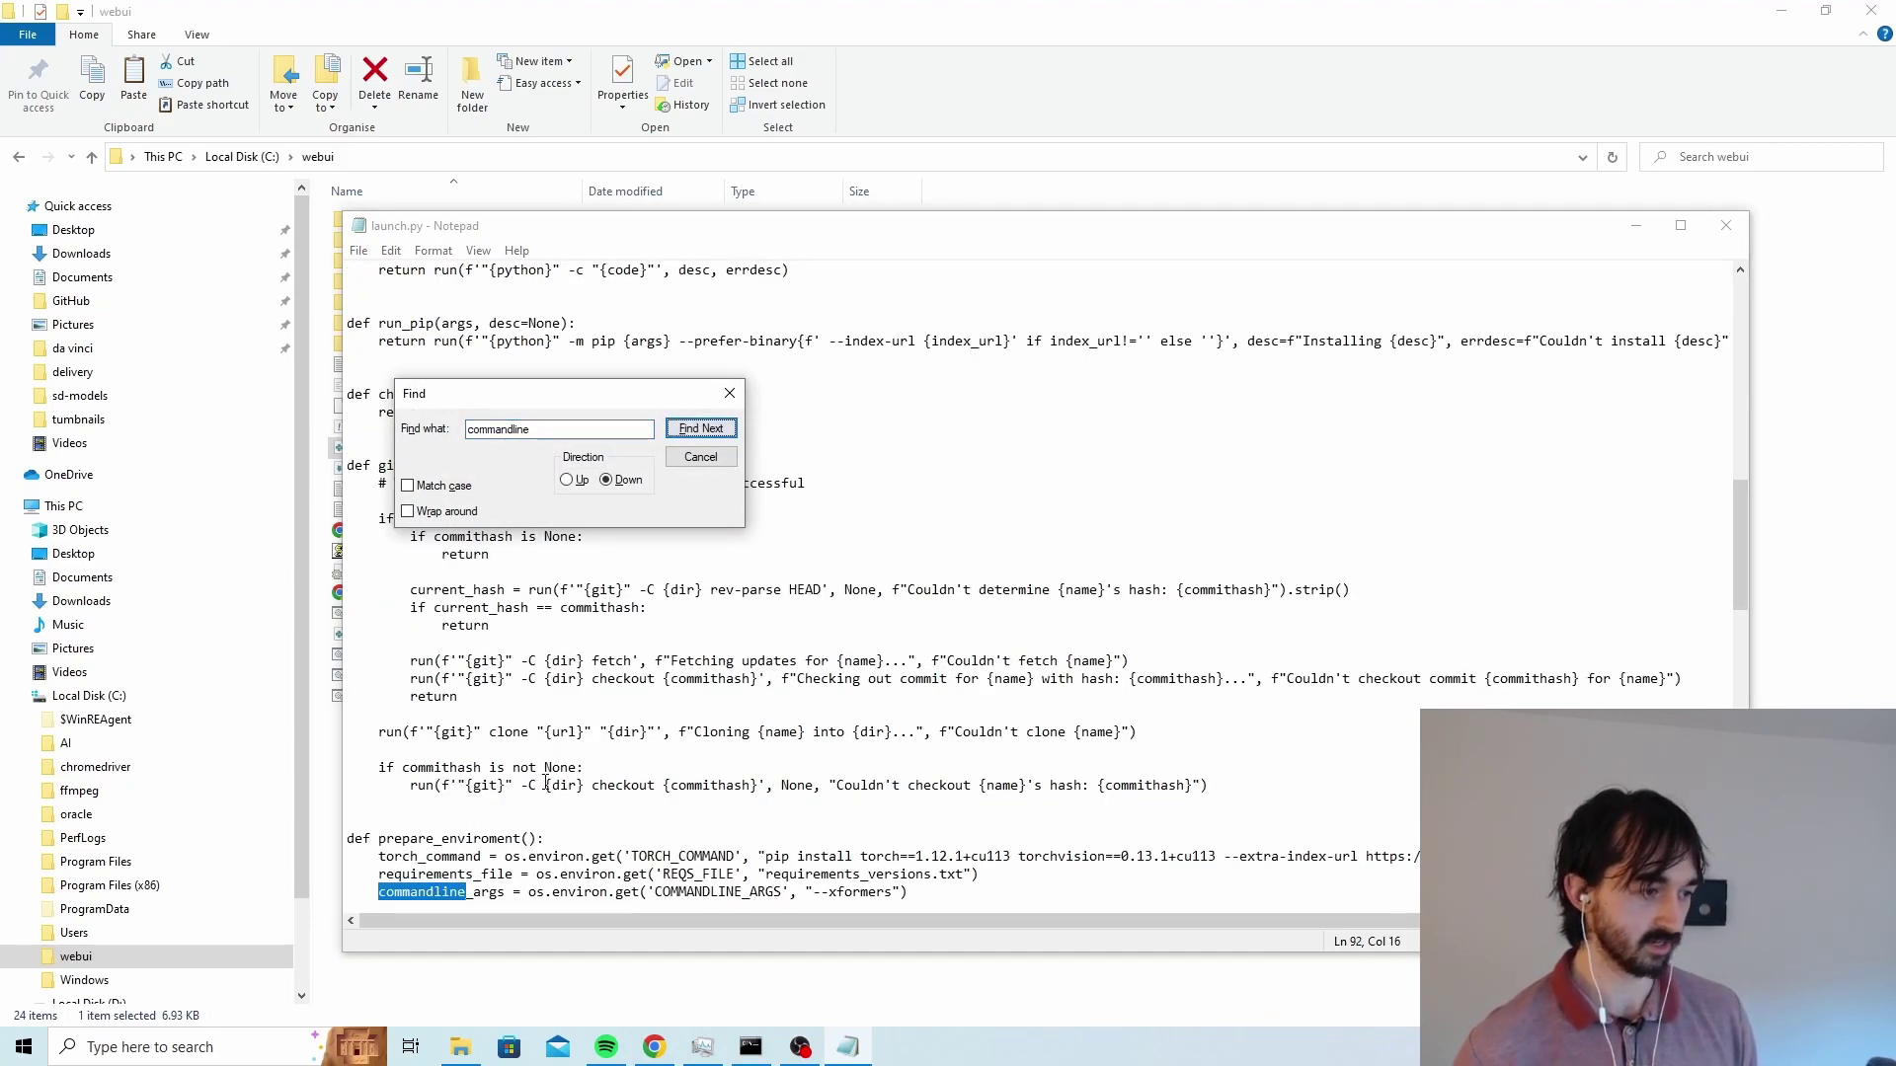
left_click_drag(911, 893, 632, 682)
left_click(728, 396)
left_click(1726, 225)
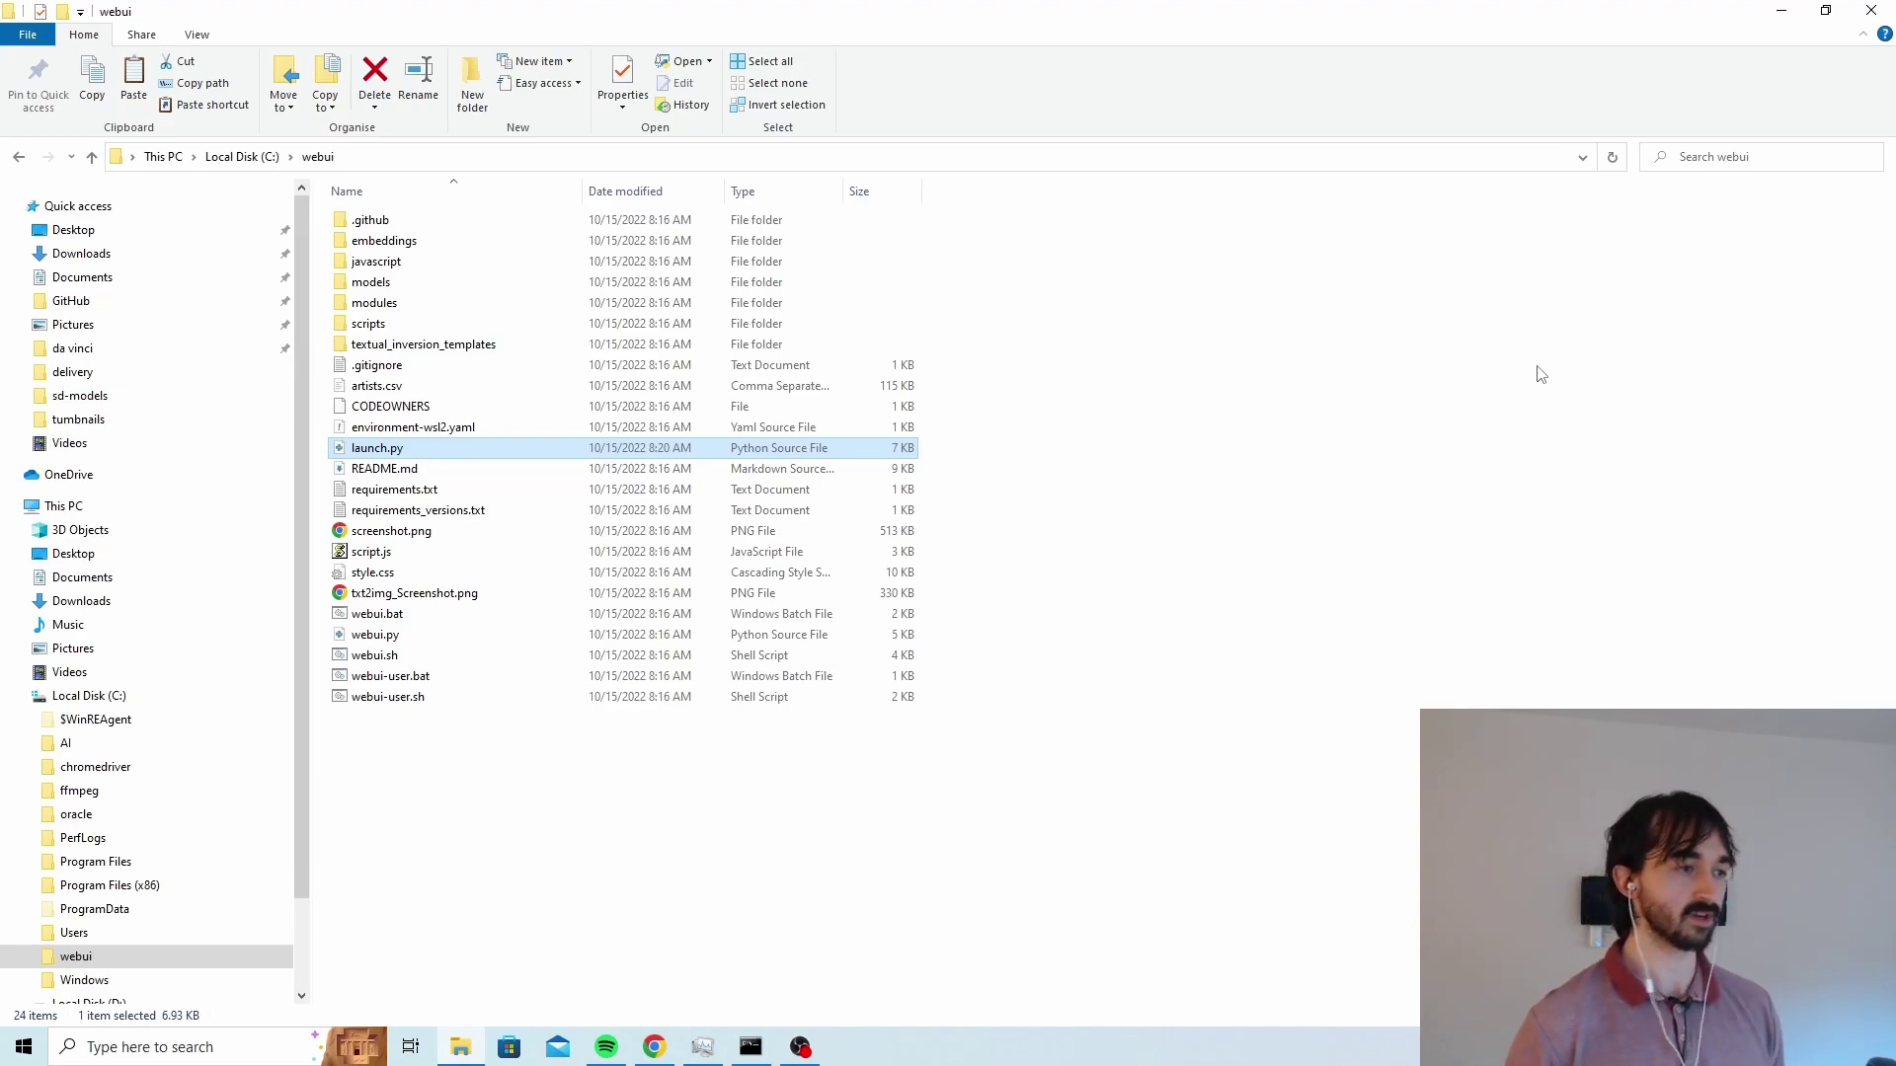
Run webui.bat past the Windows protection warning, then close the console reporting Python was not found
double_click(406, 618)
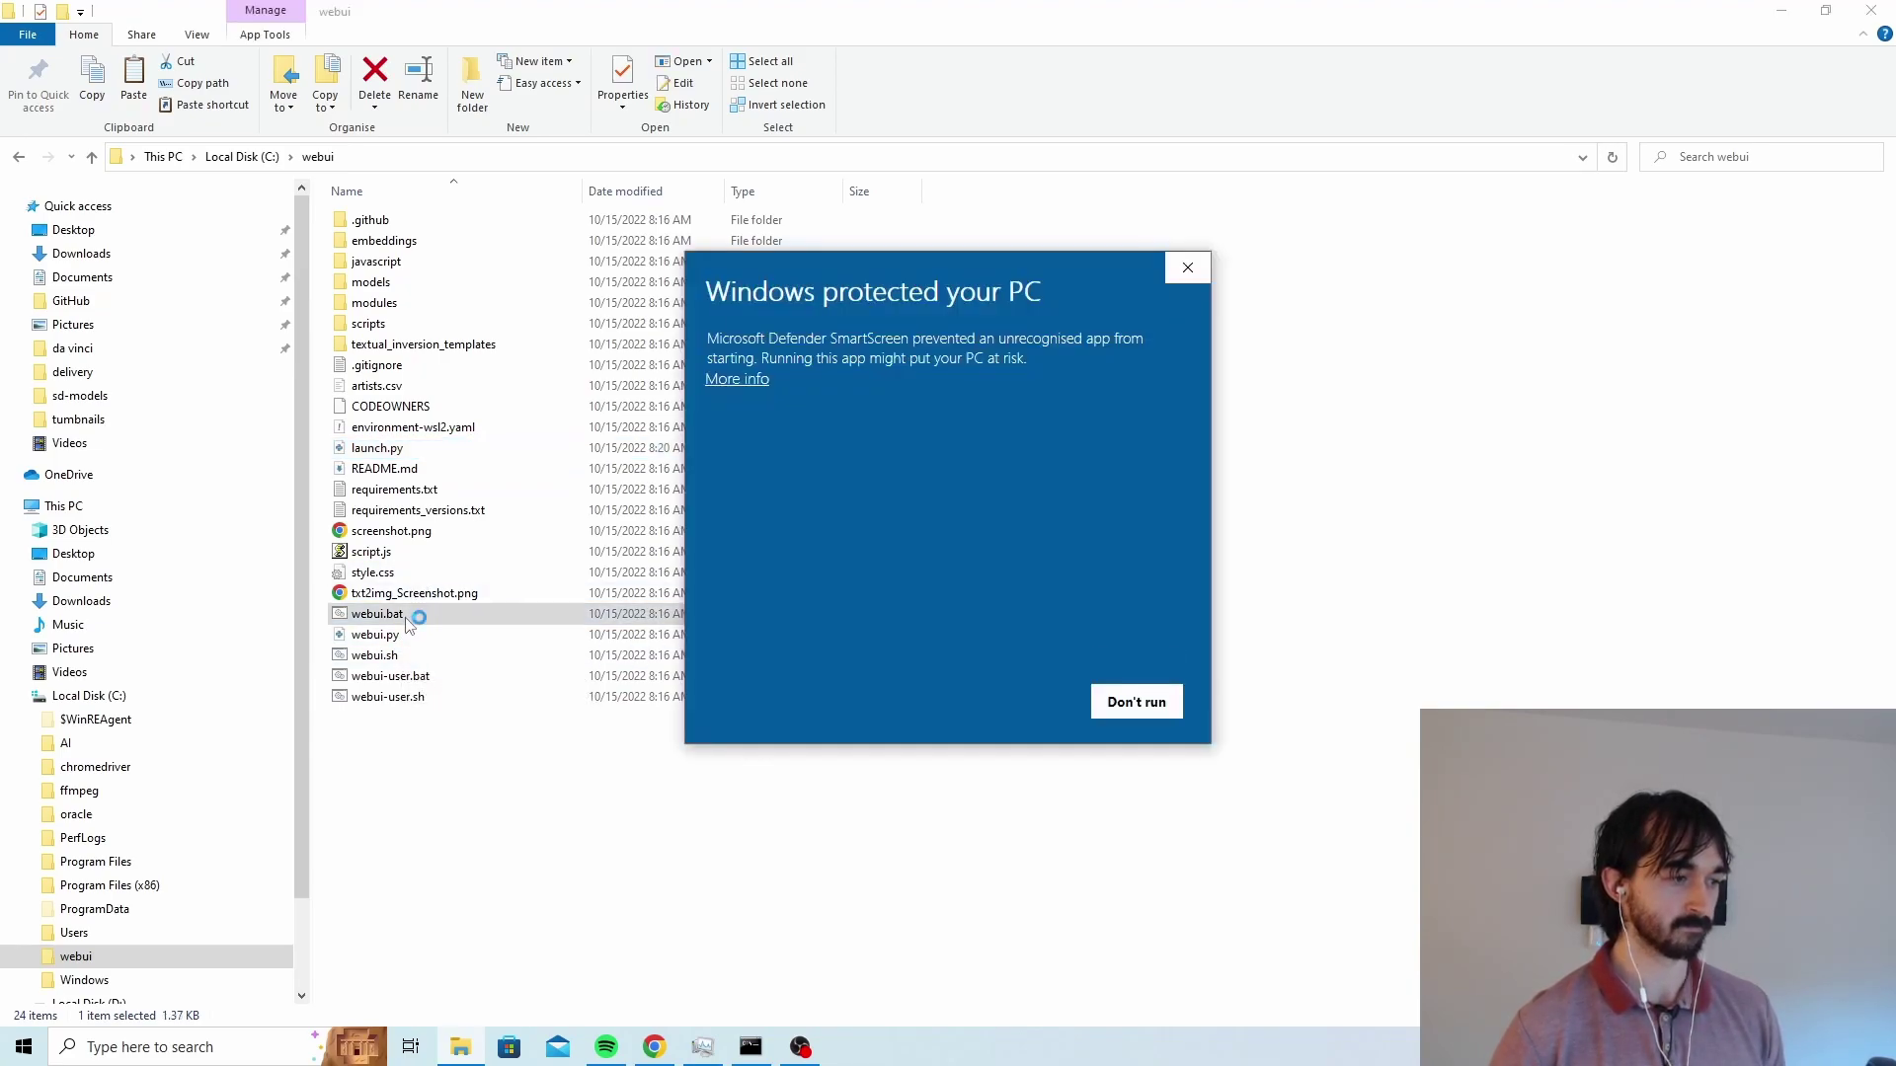
left_click(741, 380)
left_click(1017, 702)
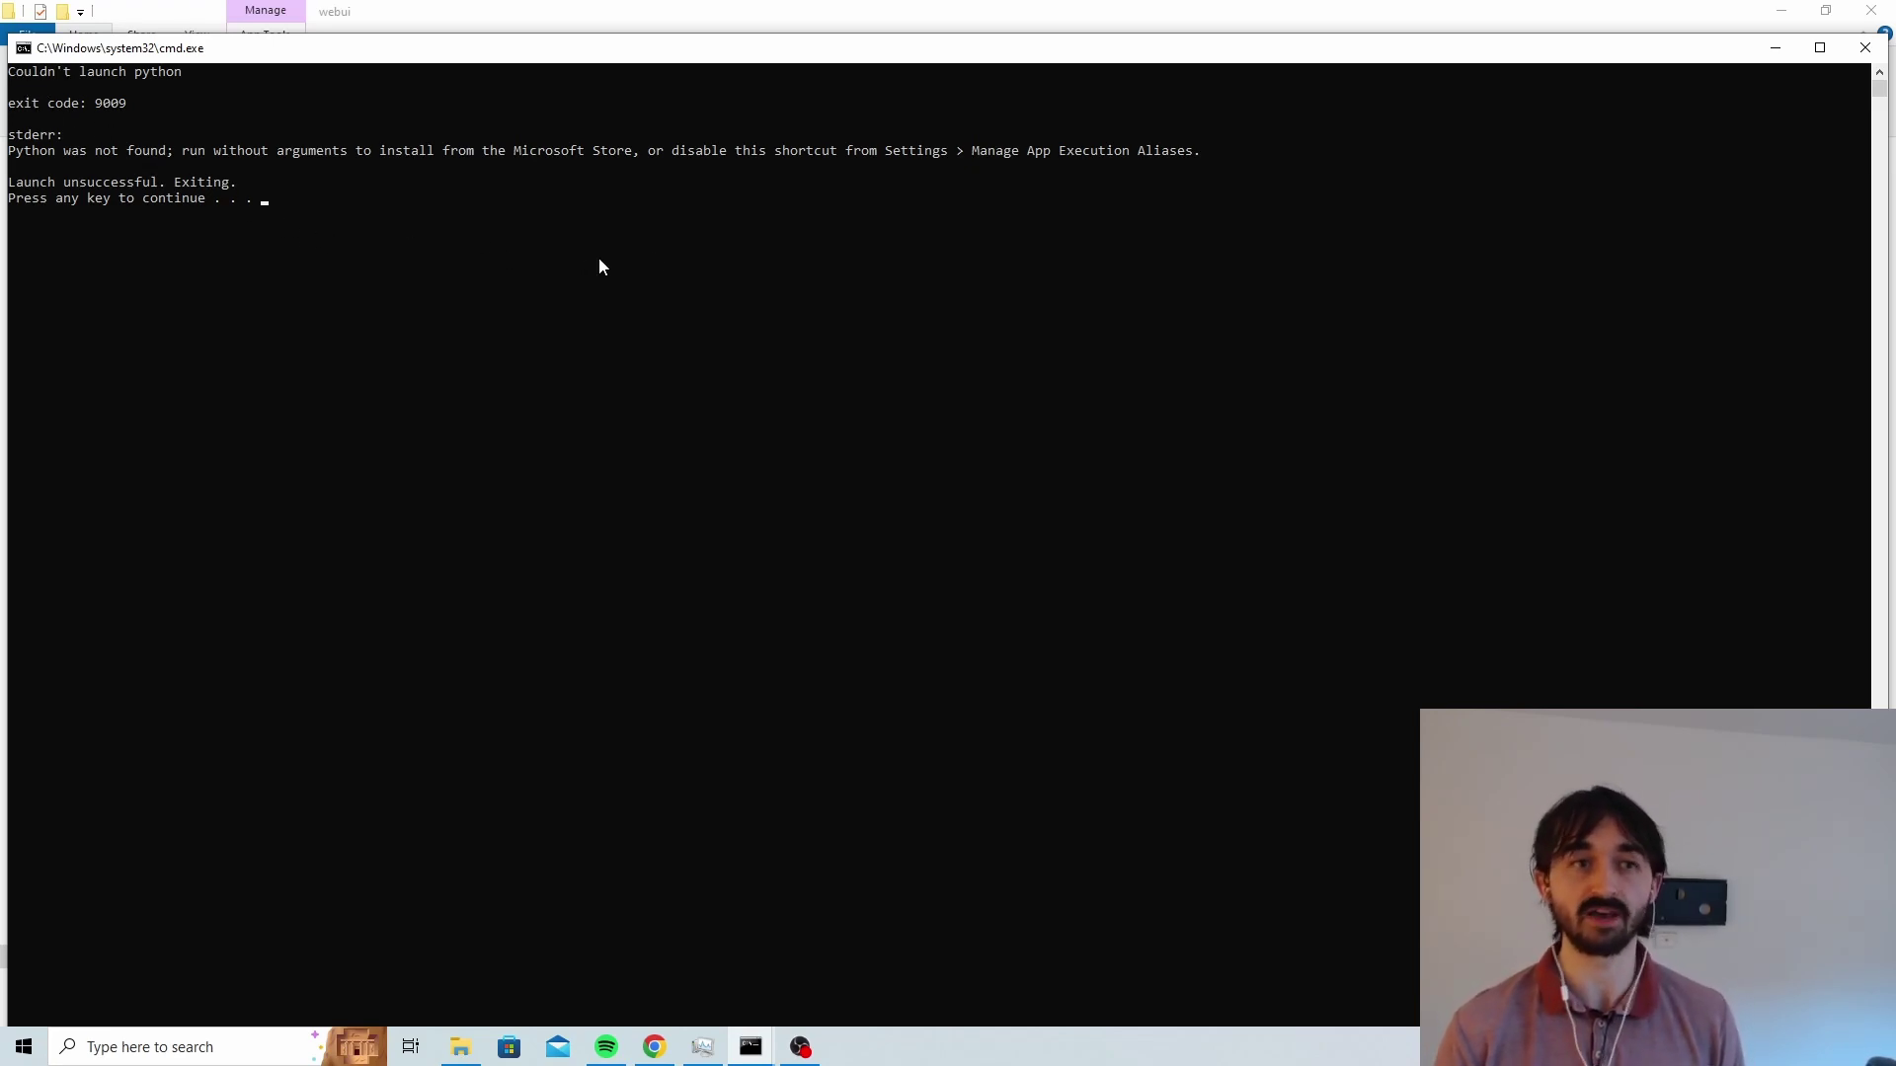
left_click(1875, 51)
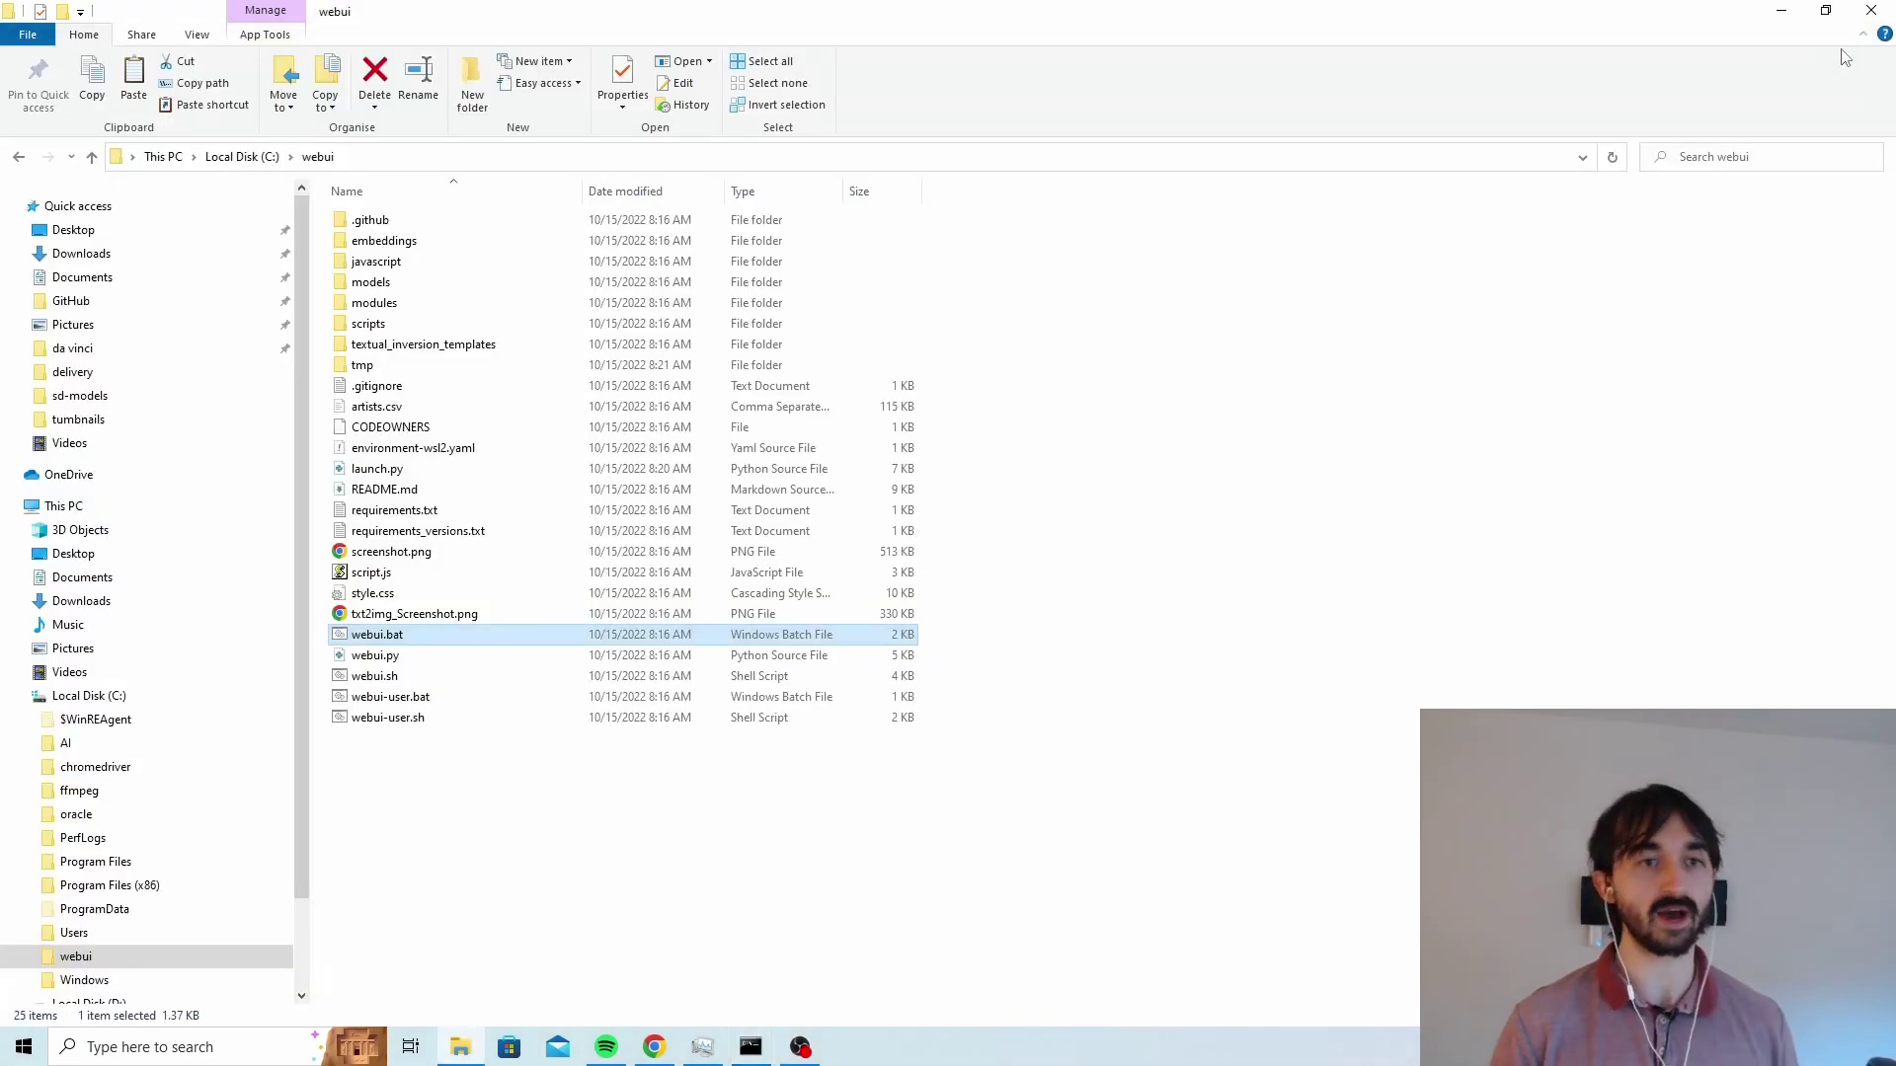
Search the web for 'download python 3.10' in a new Chrome tab
left_click(669, 1047)
left_click(502, 17)
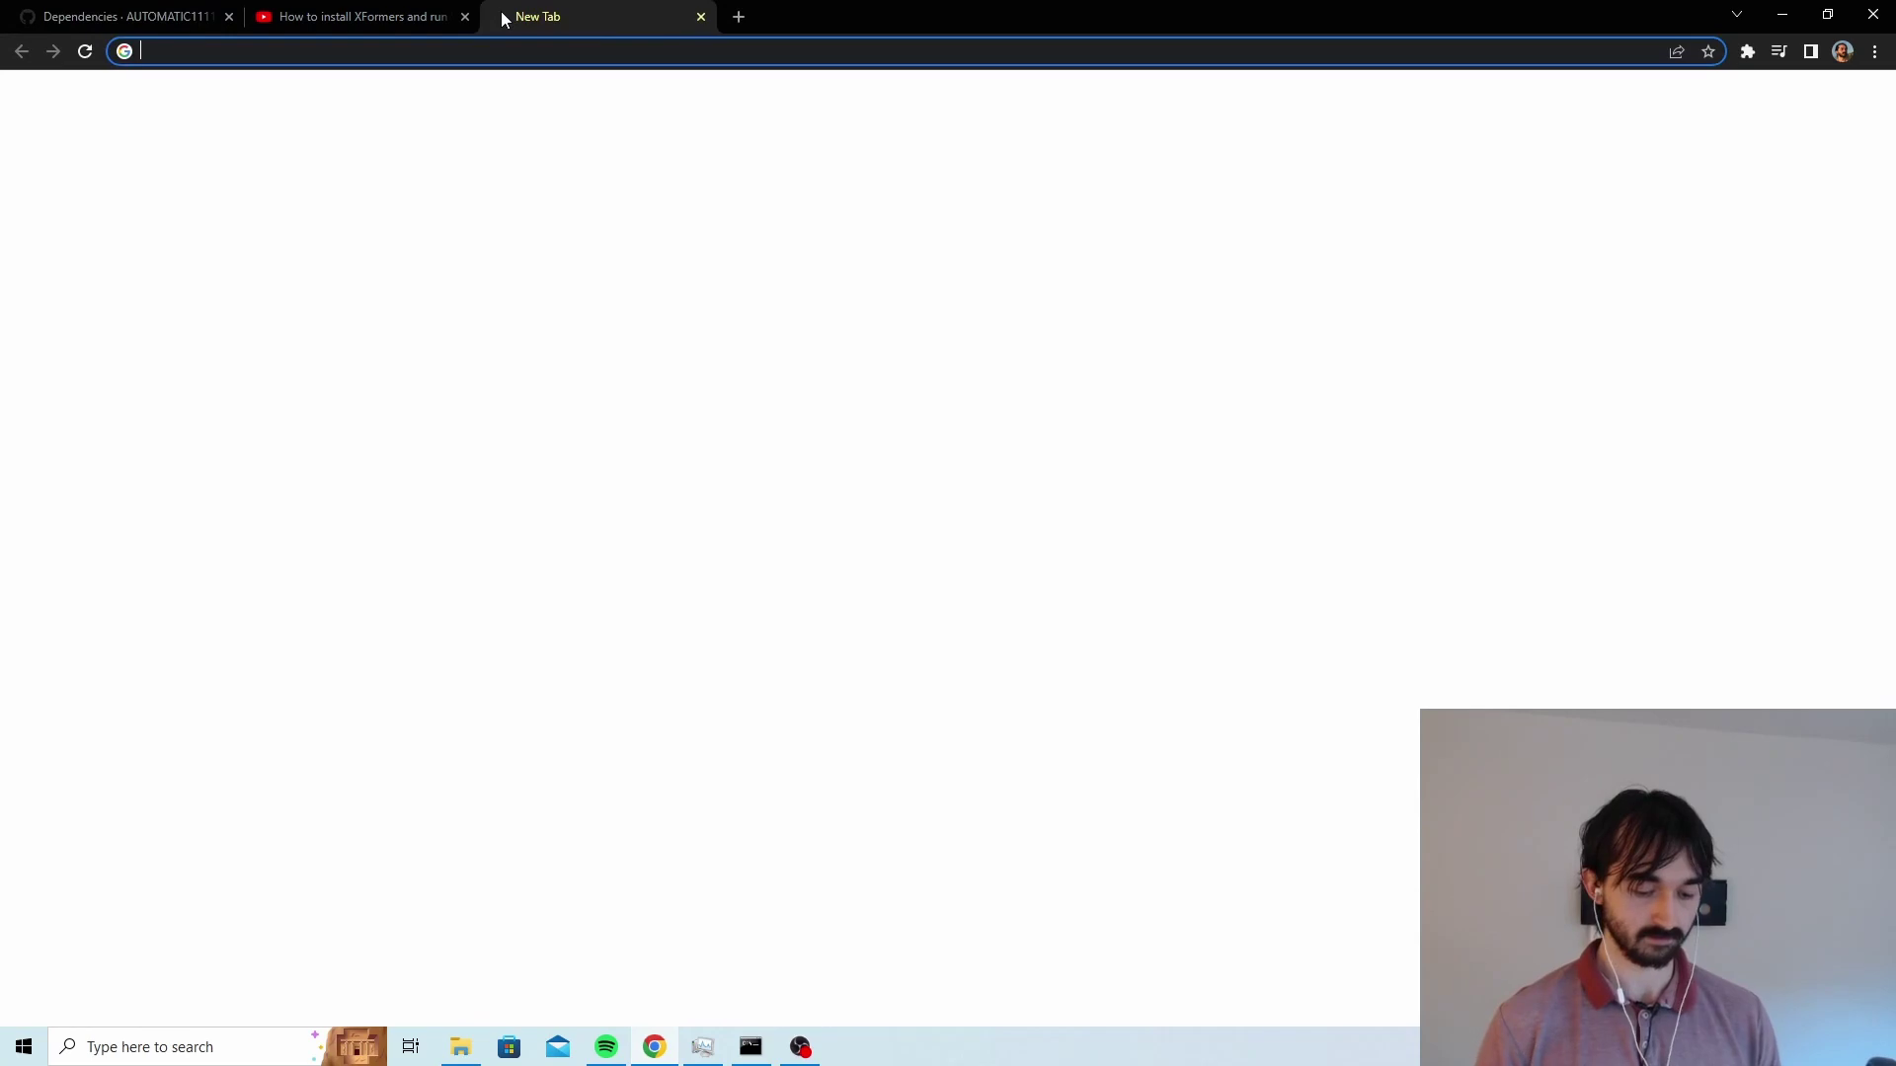
type("download")
key("BackSpace")
key("BackSpace")
key("BackSpace")
key("BackSpace")
key("BackSpace")
key("BackSpace")
key("BackSpace")
key("BackSpace")
type("download python ")
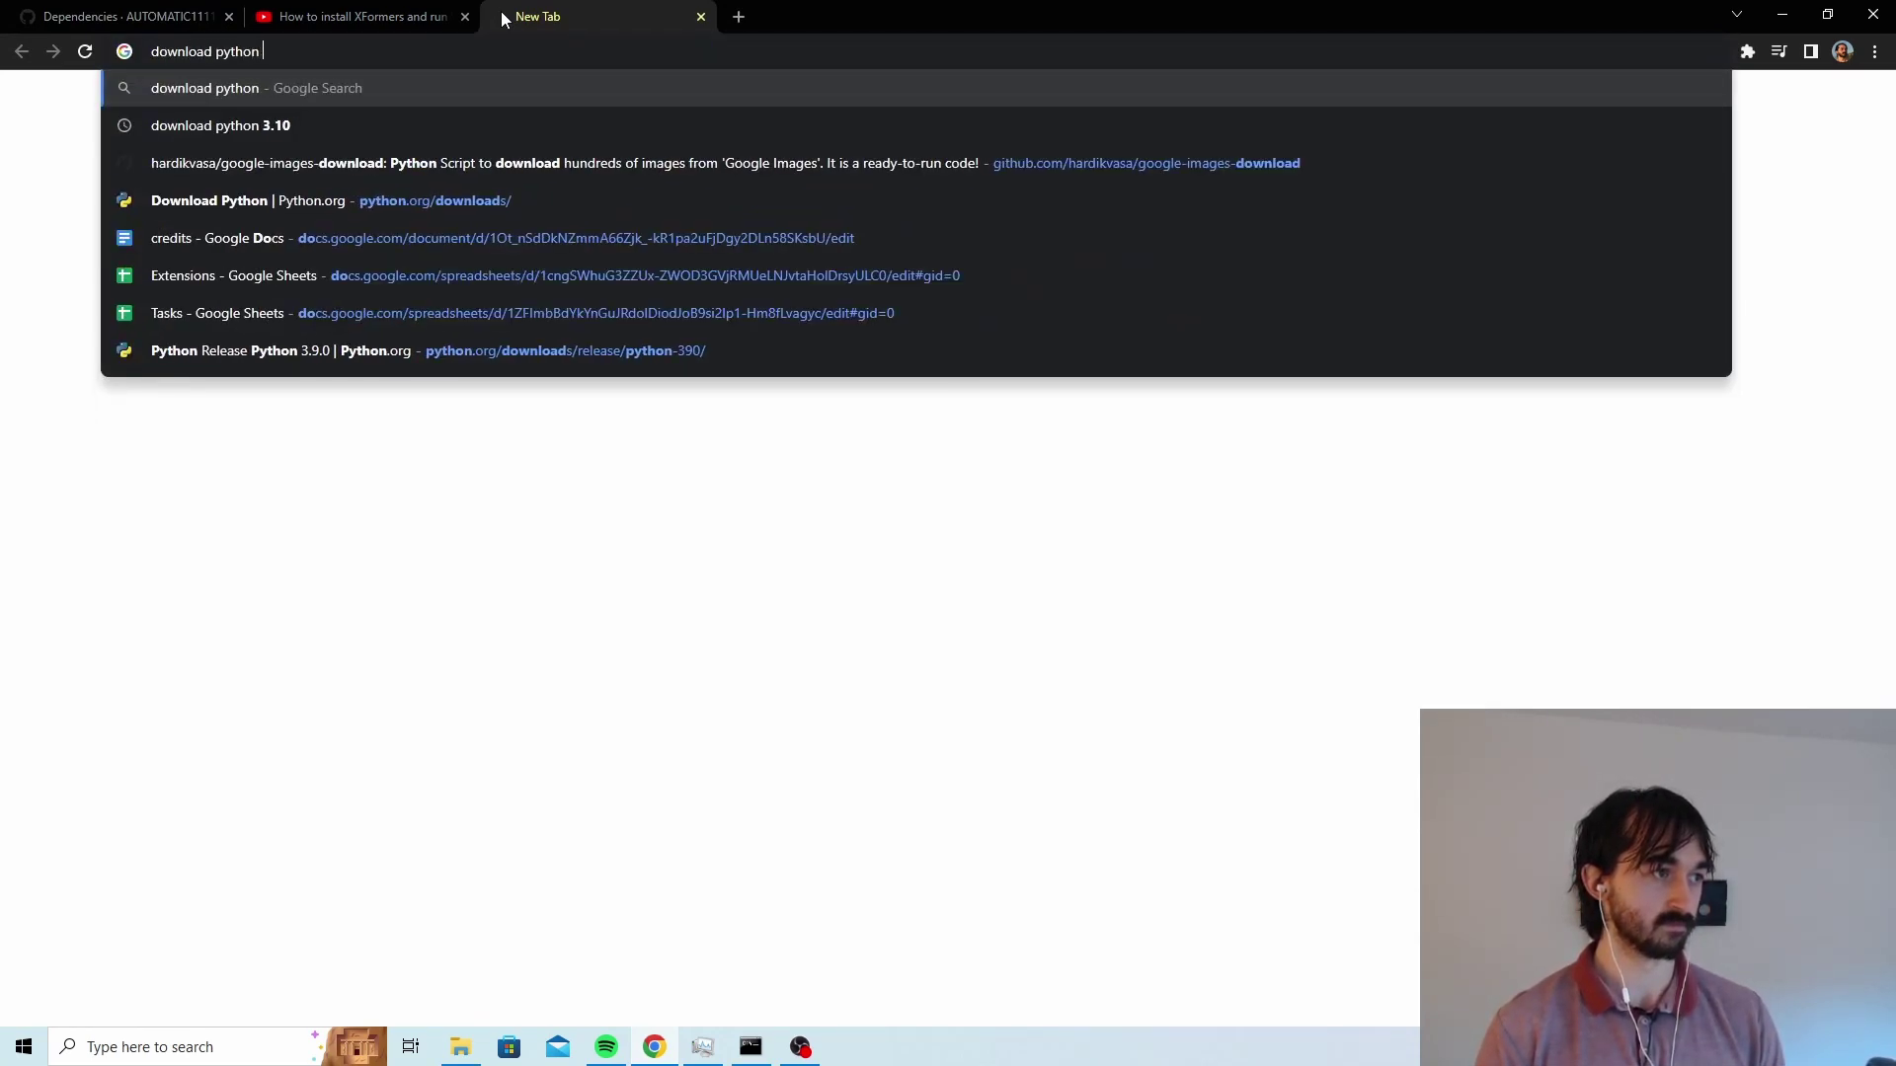
type("e.=")
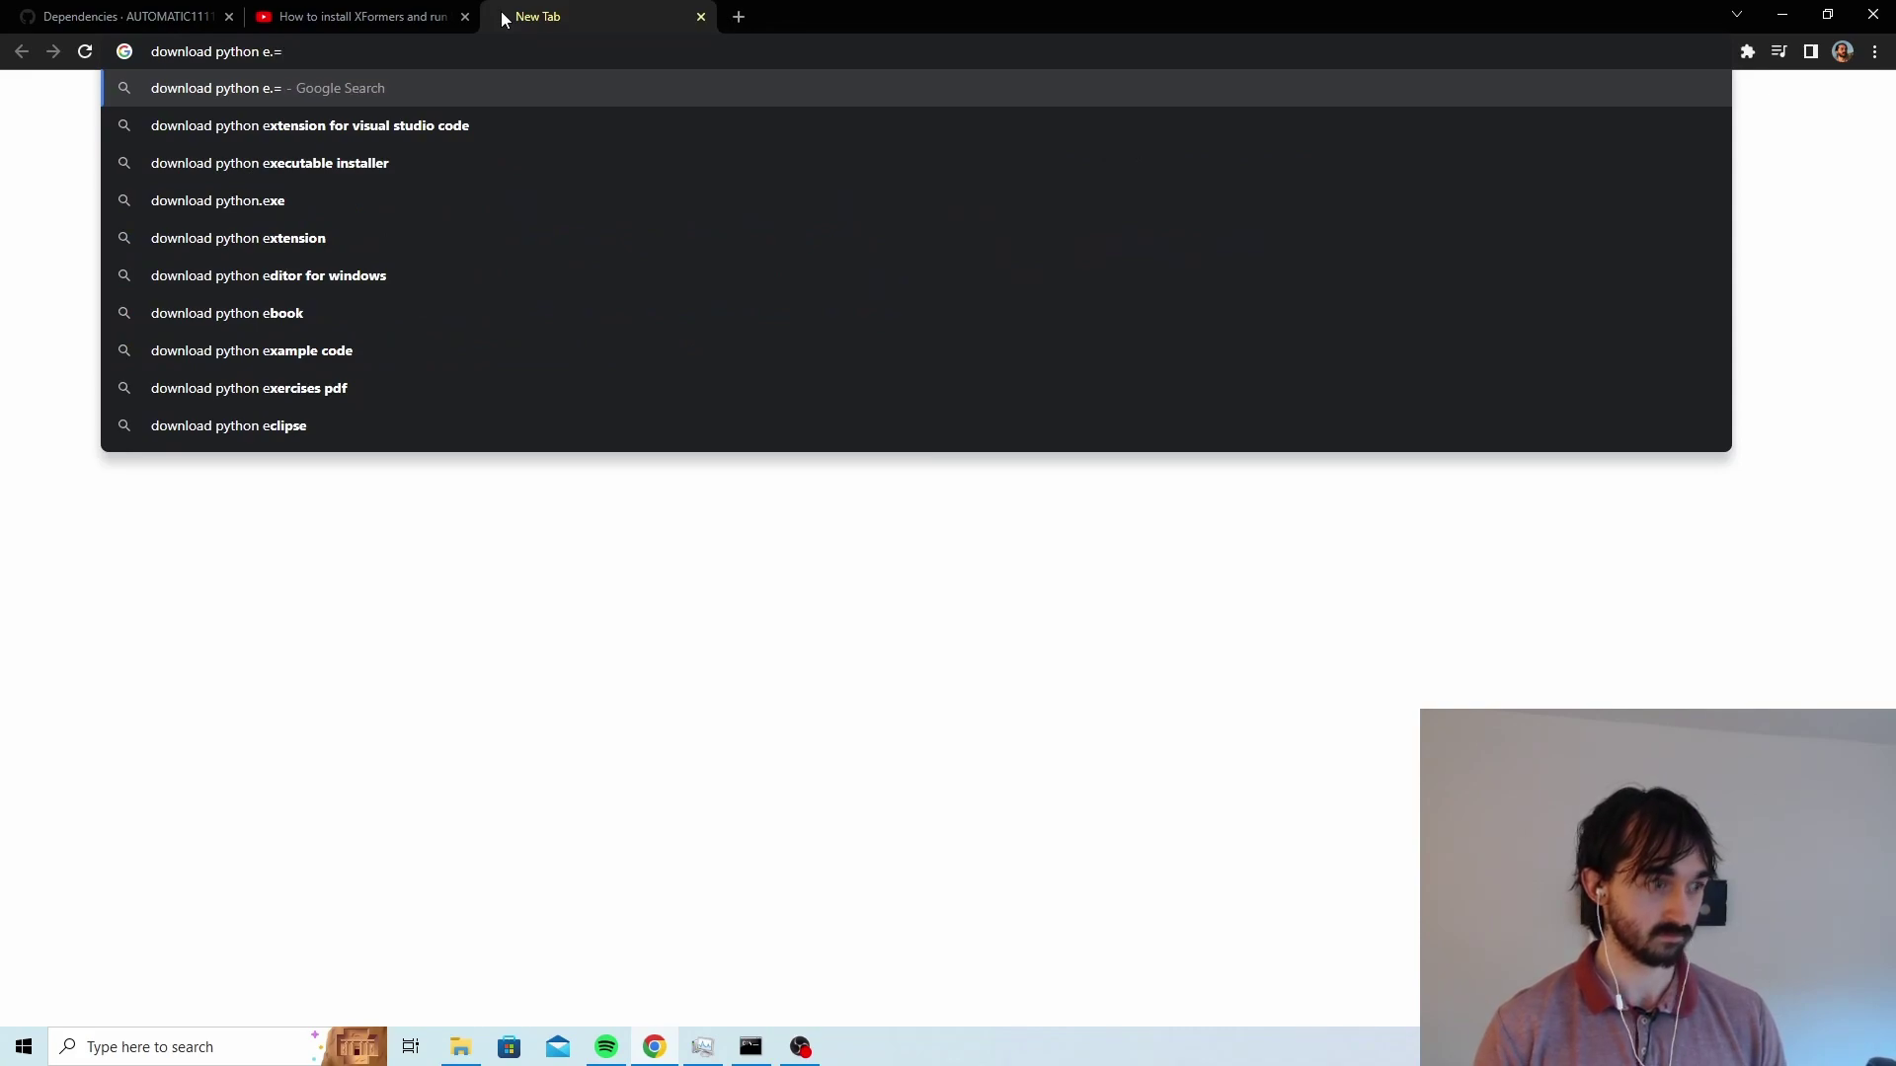
key("BackSpace")
key("BackSpace")
key("BackSpace")
type("3.10")
key("Return")
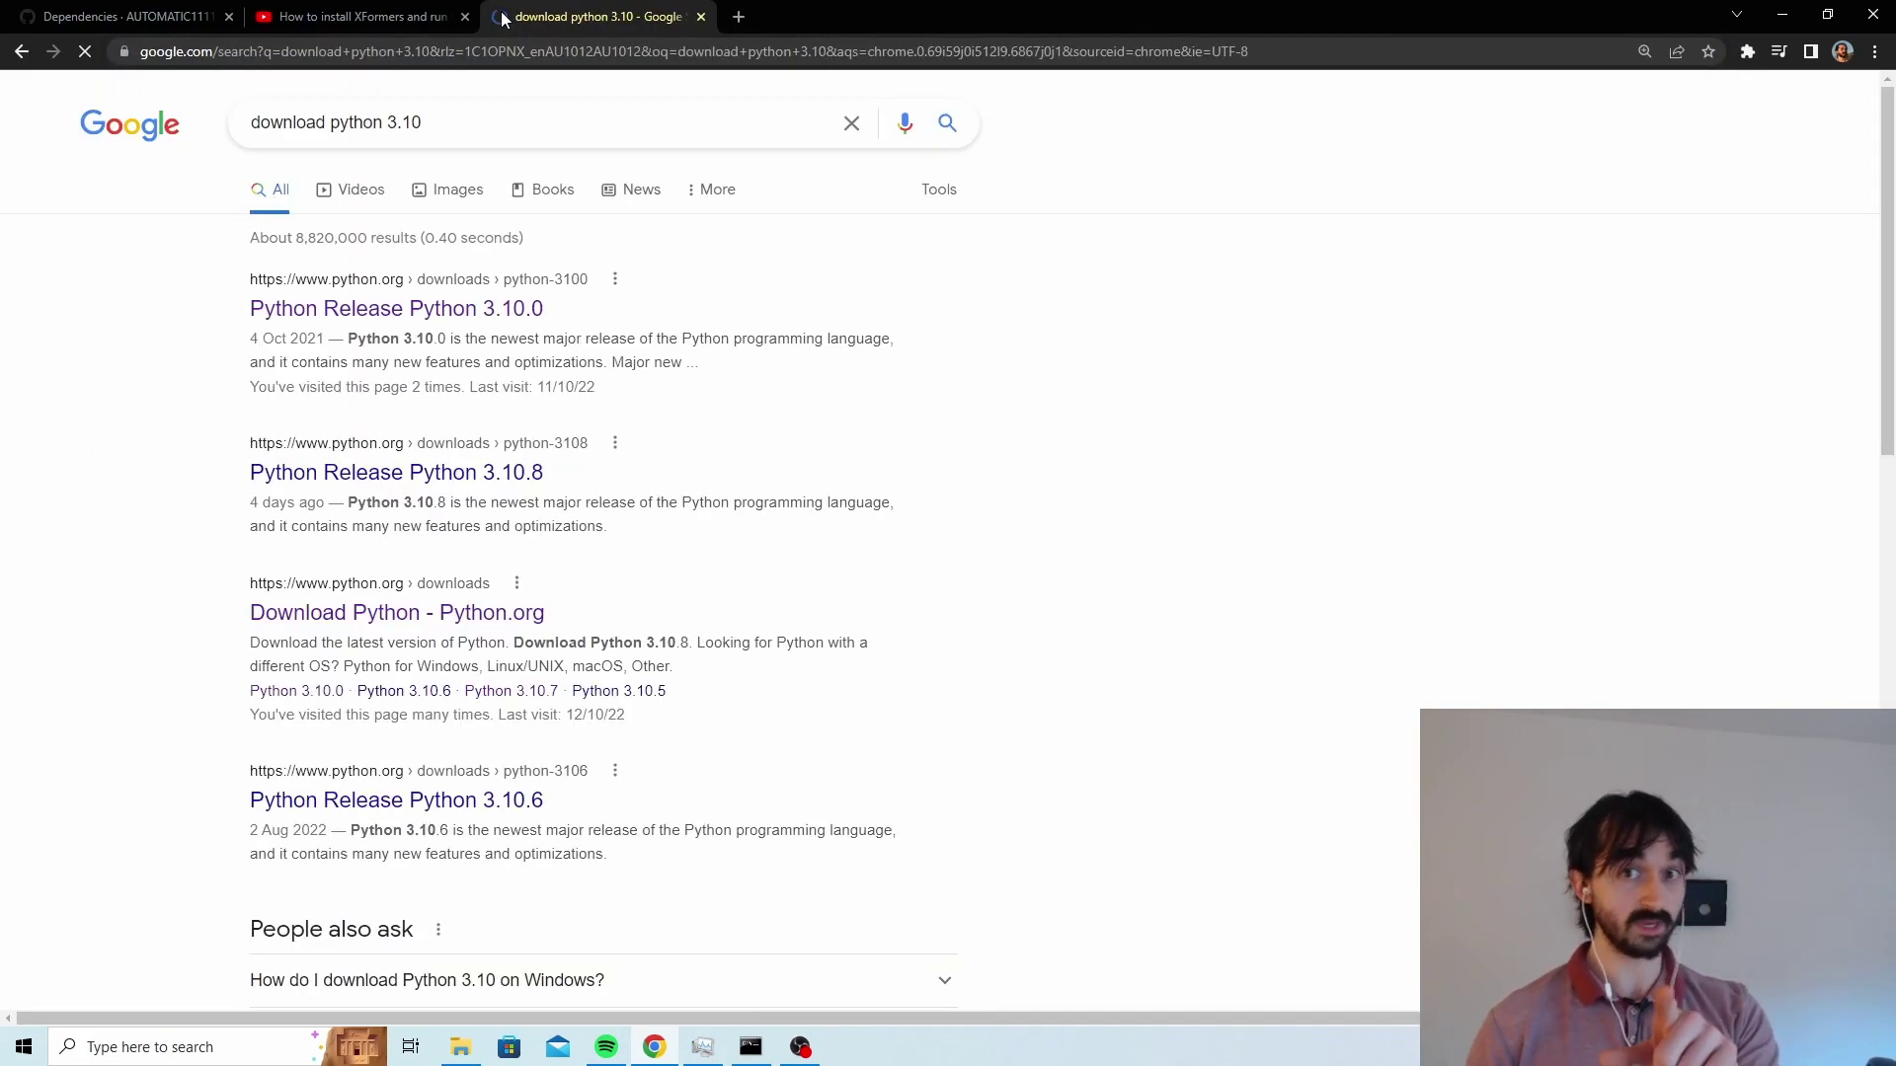
Download the Windows installer (64-bit) from the Python 3.10.0 release page
left_click(475, 312)
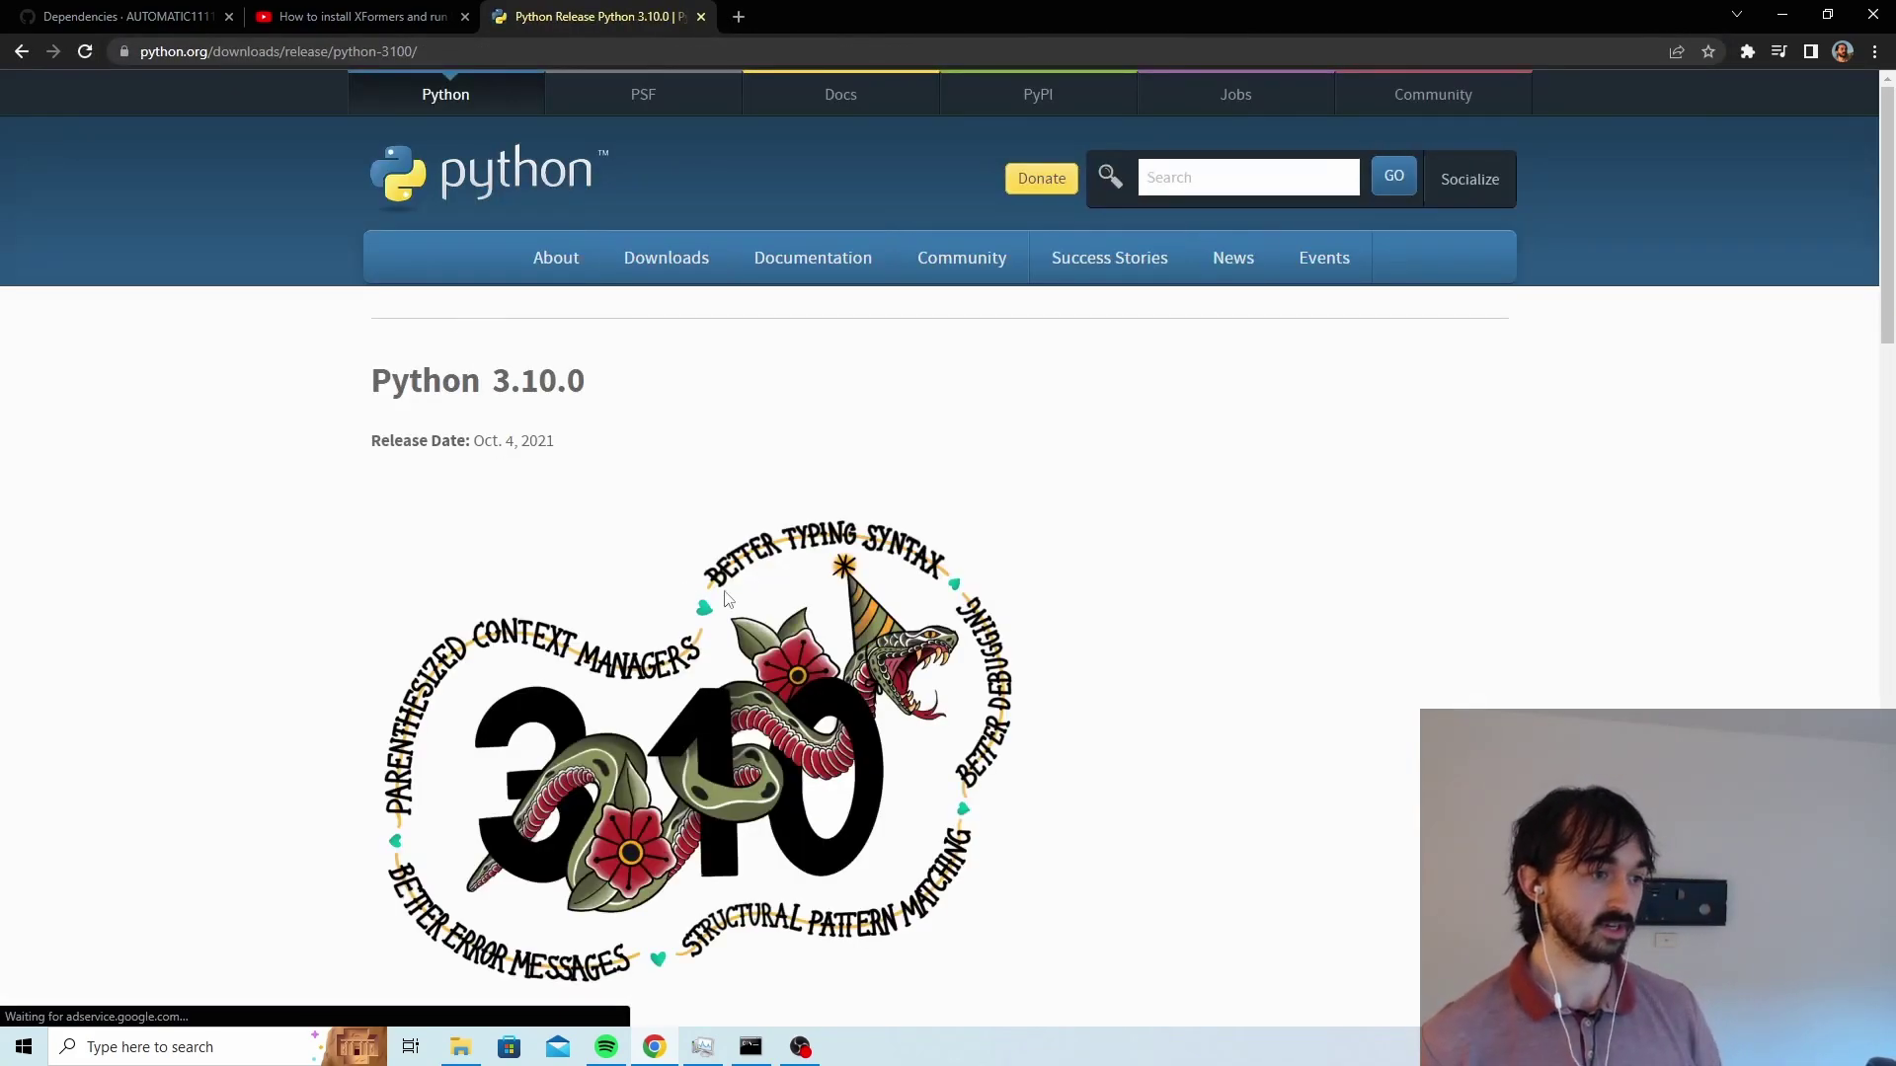
scroll(588, 616, "down", 20)
scroll(587, 617, "down", 5)
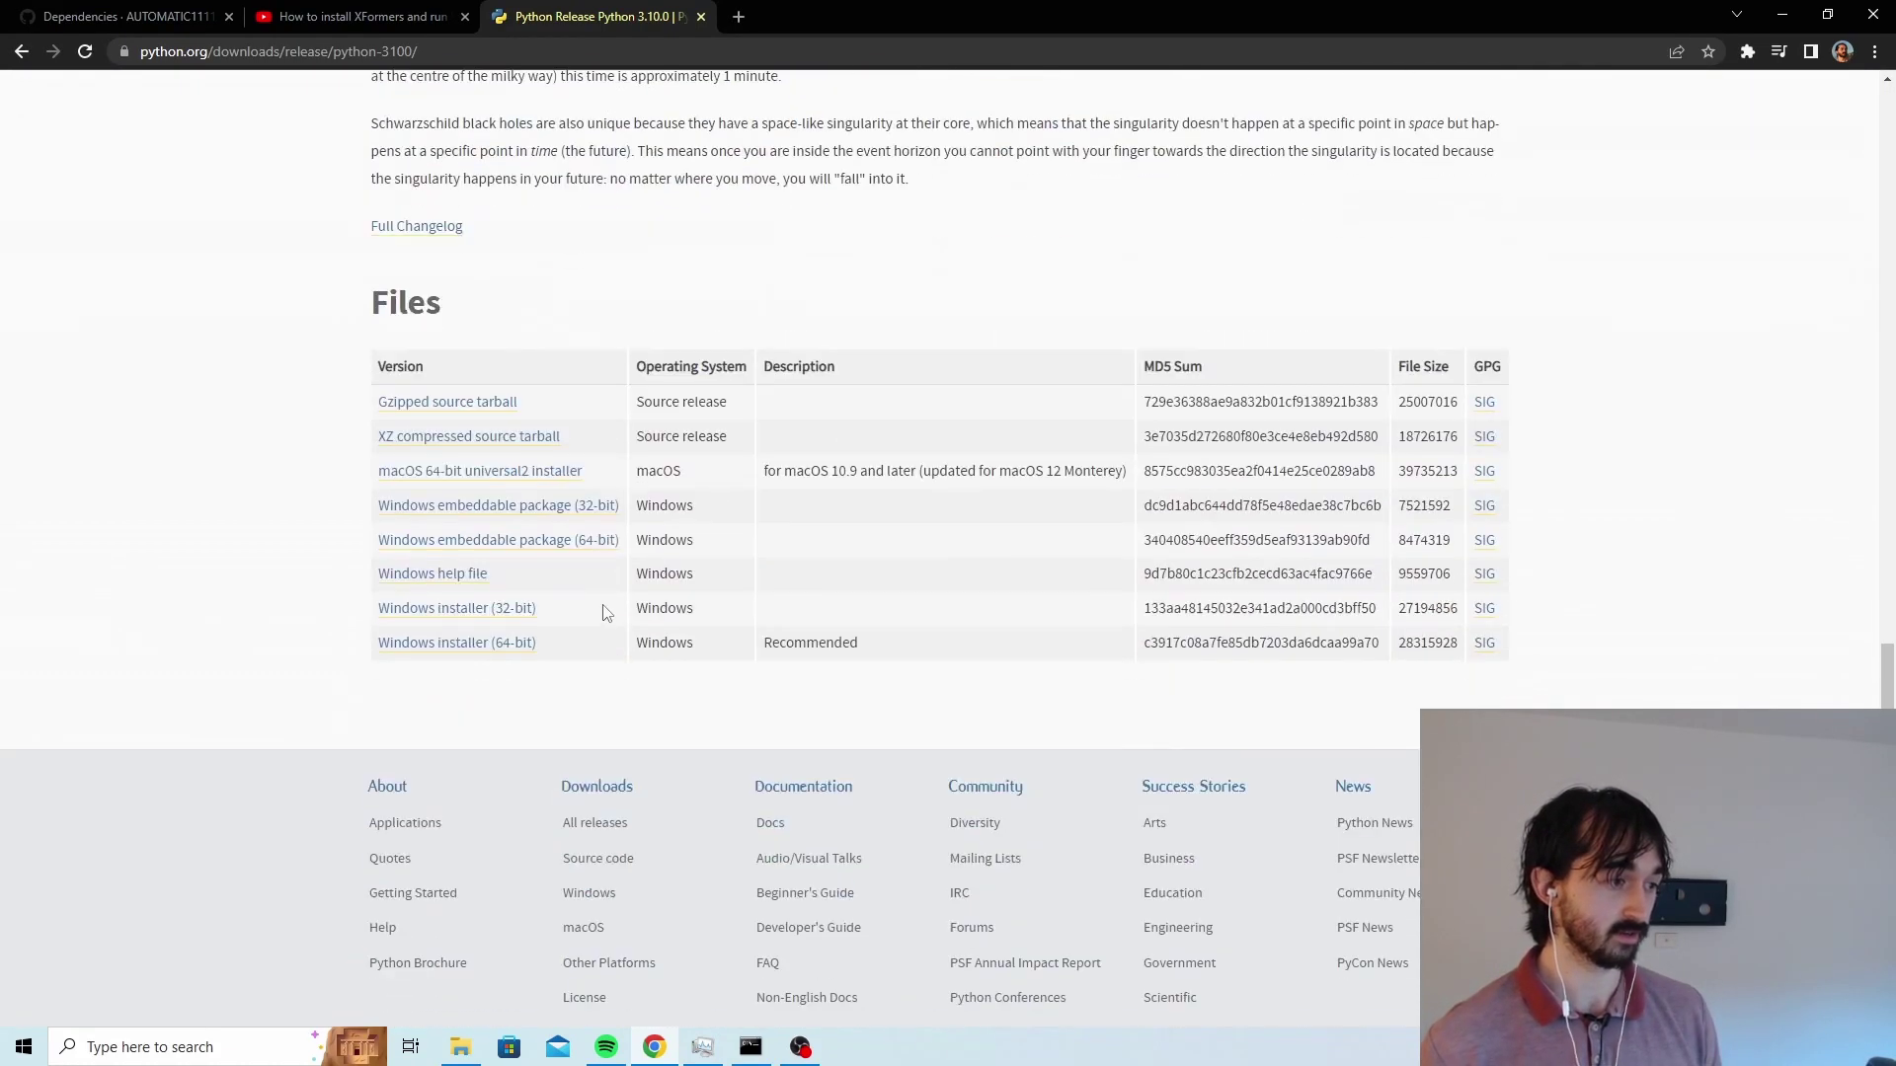
left_click(453, 644)
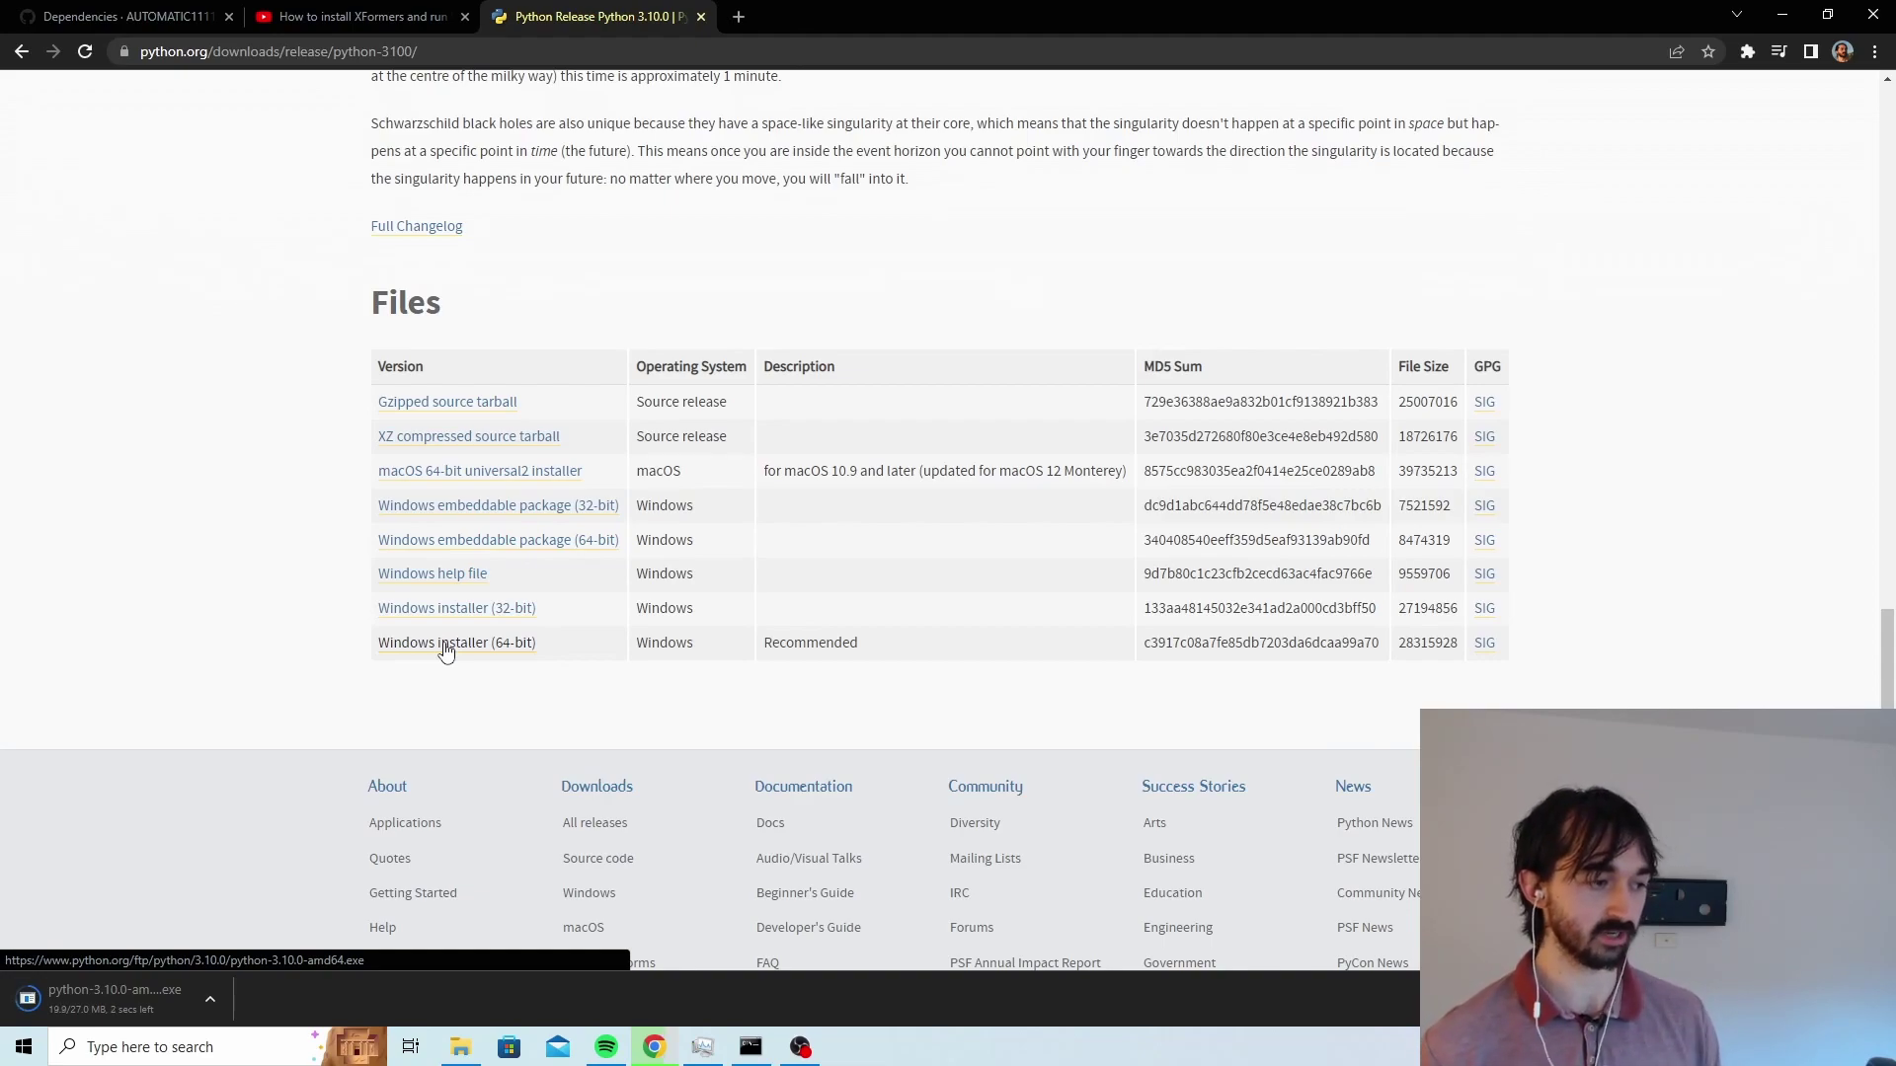
Check the system type in System Information, then close it
key("super")
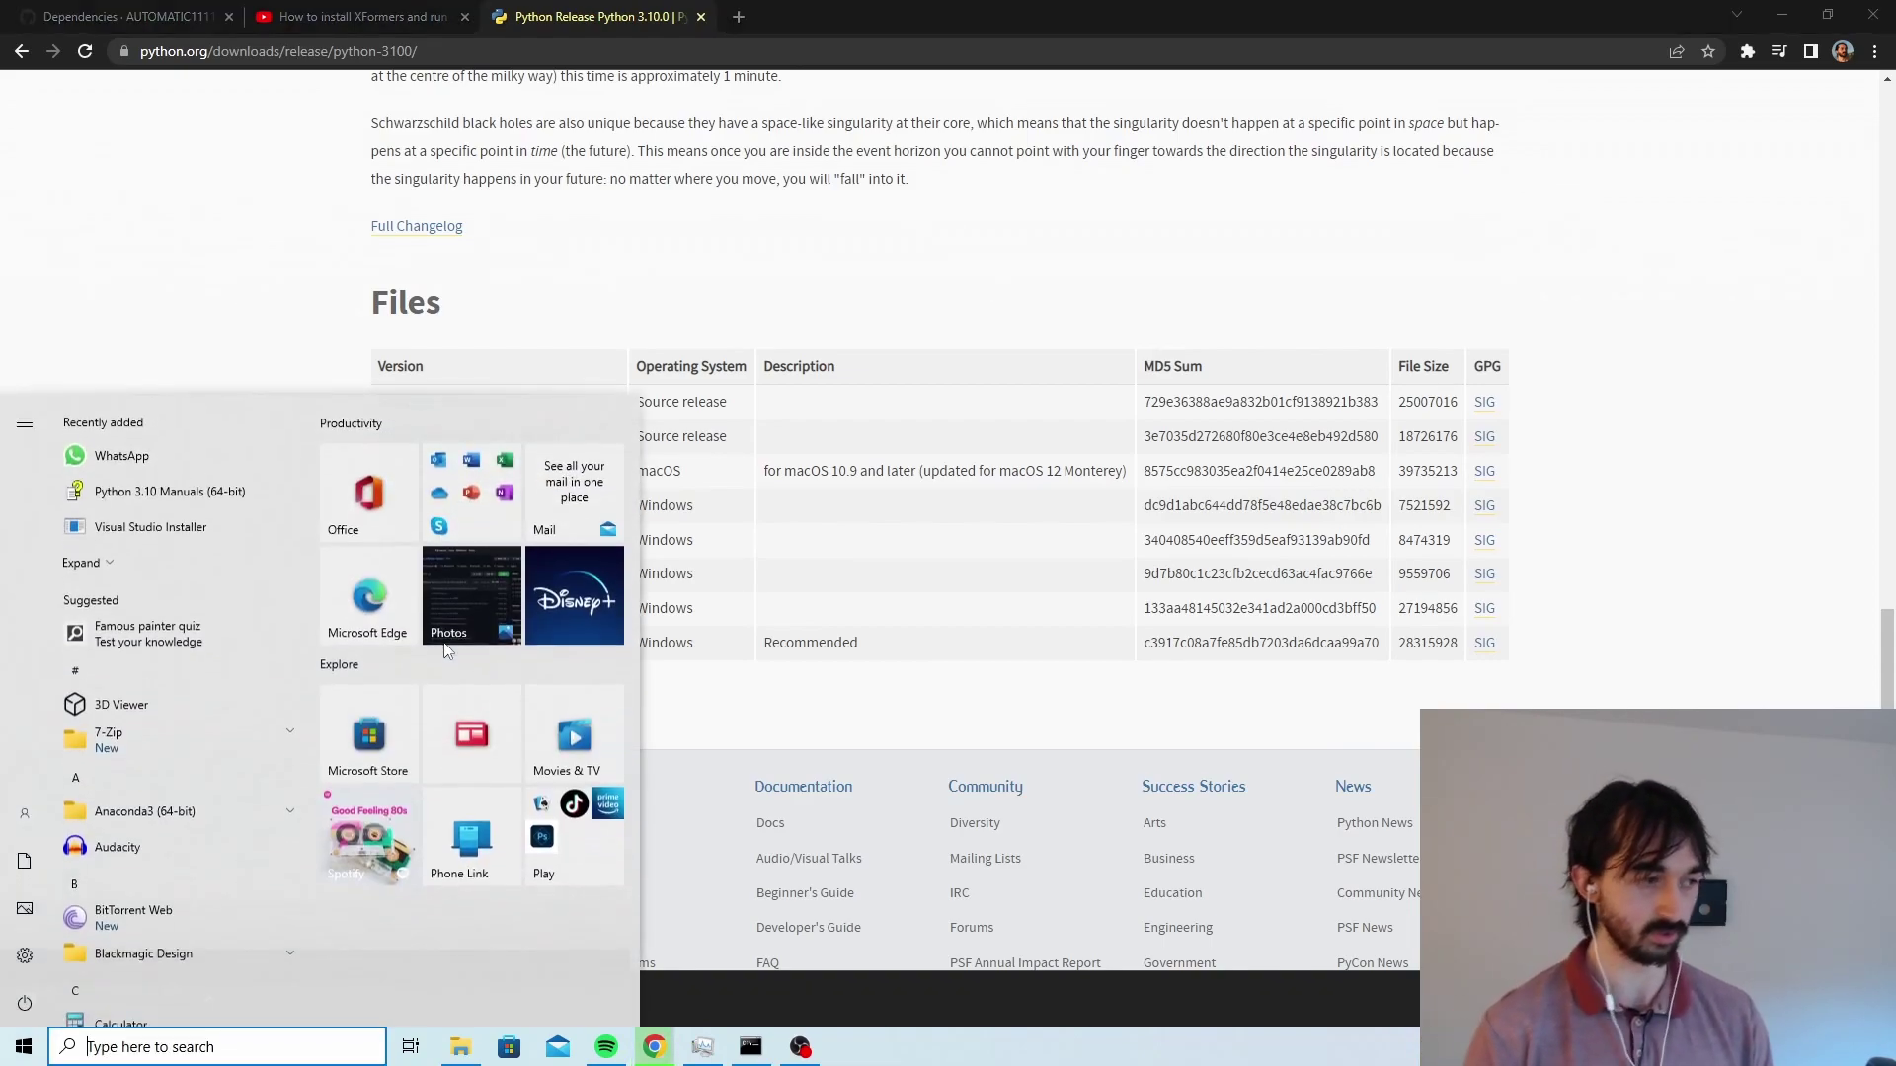
type("sys")
key("Return")
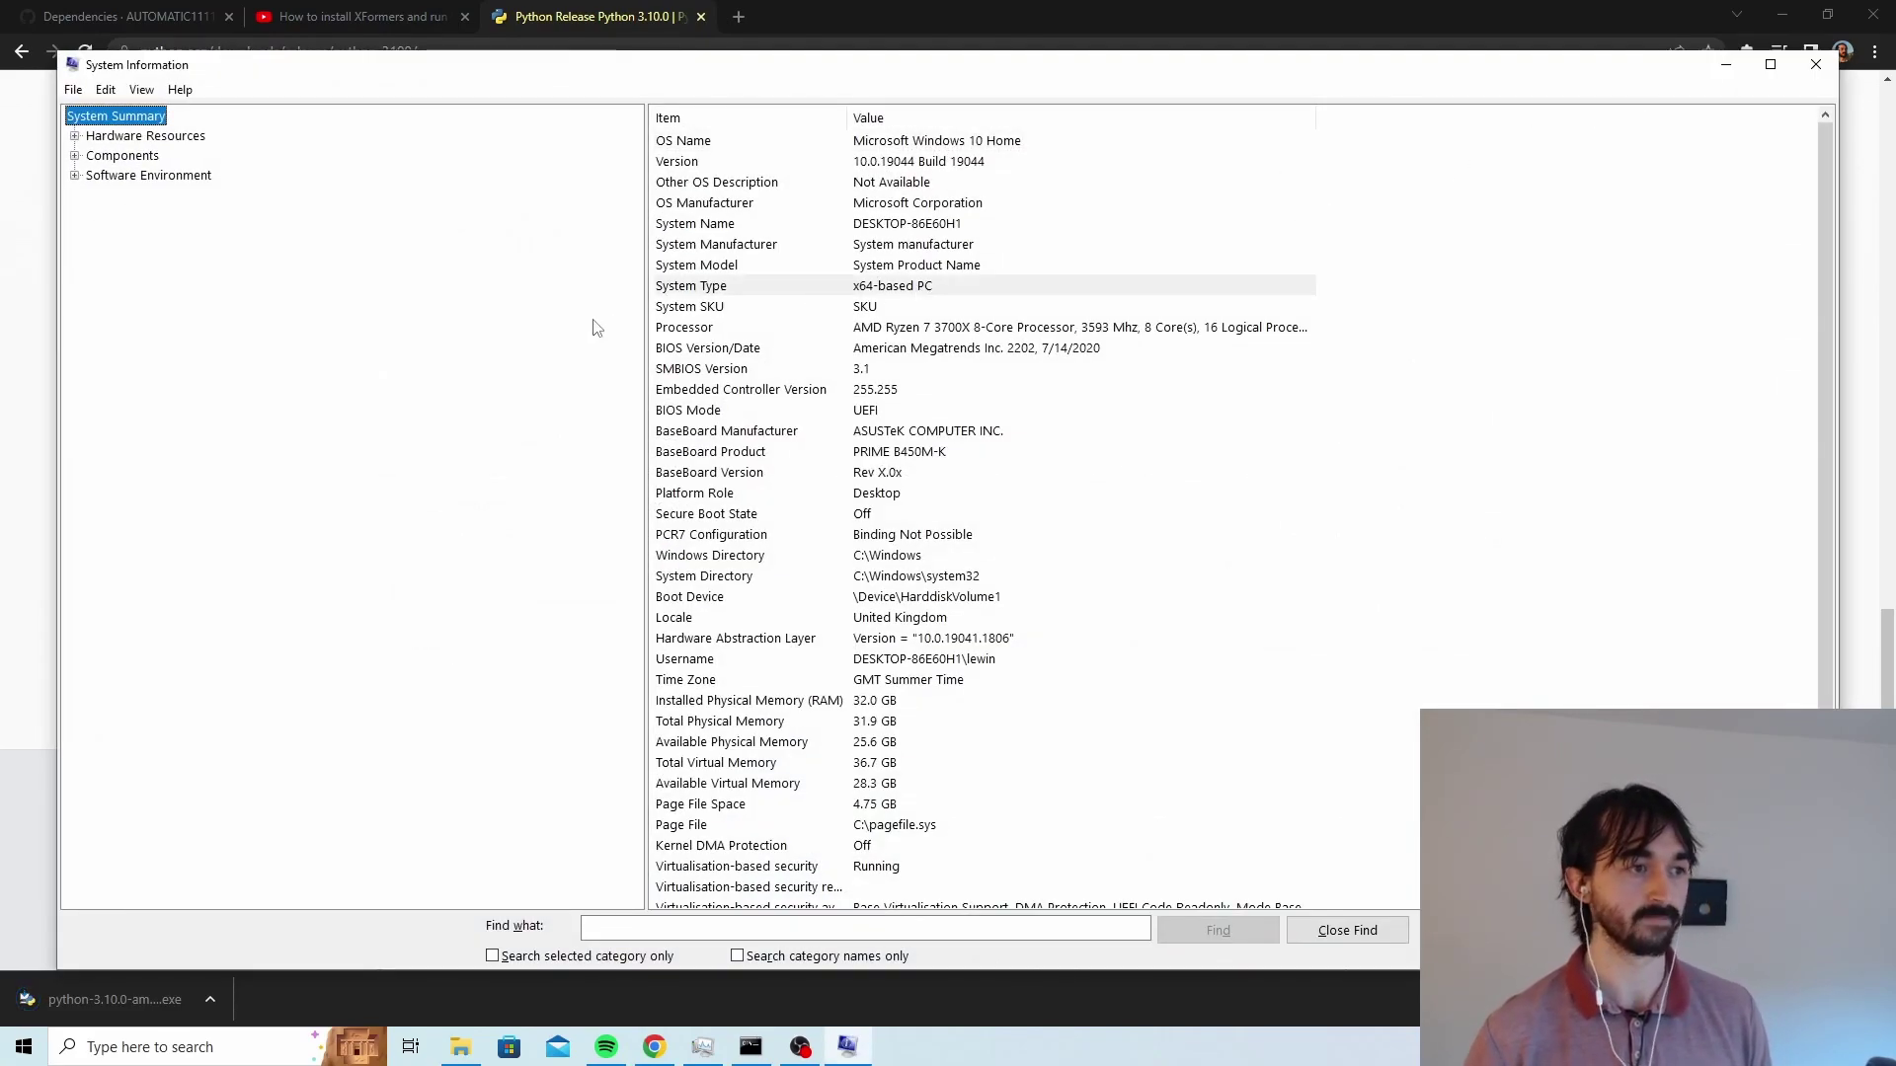
left_click(1815, 64)
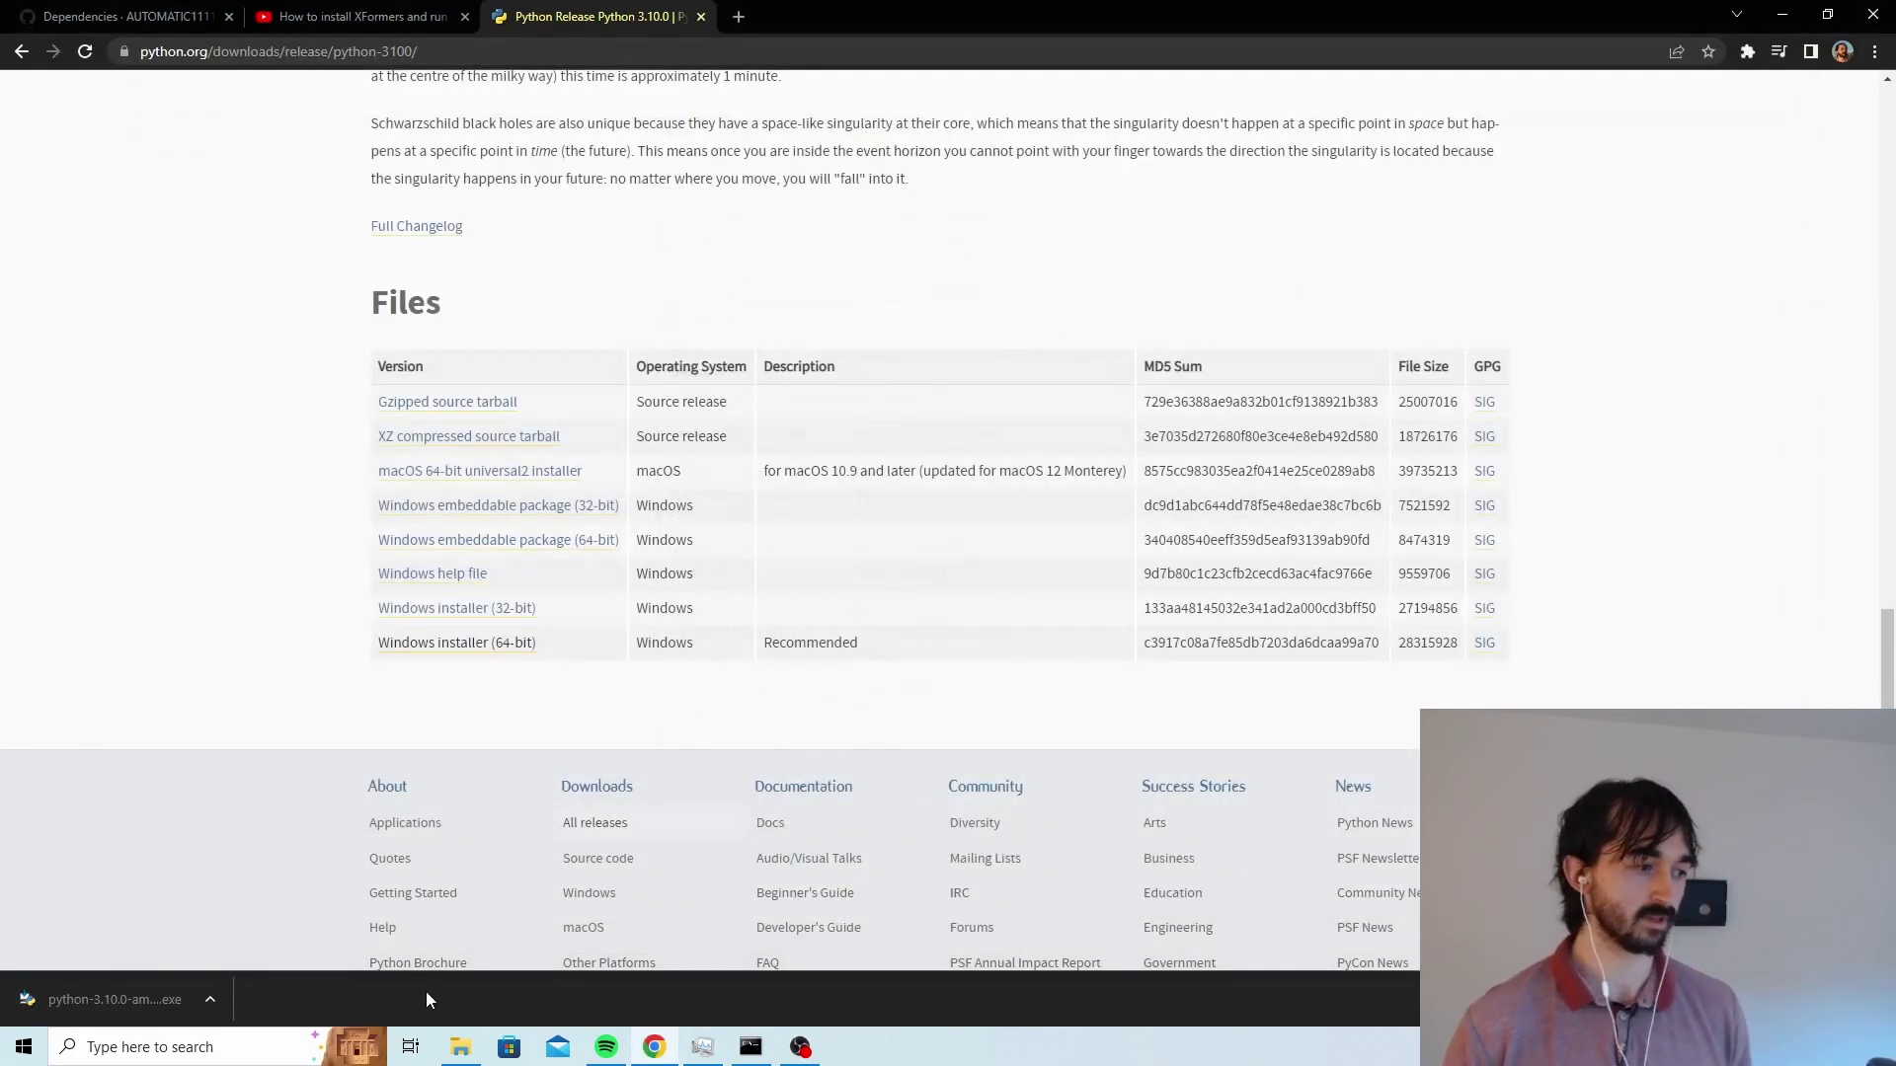
Install Python 3.10.0 with 'Add Python 3.10 to PATH' ticked, then close the finished setup
left_click(69, 992)
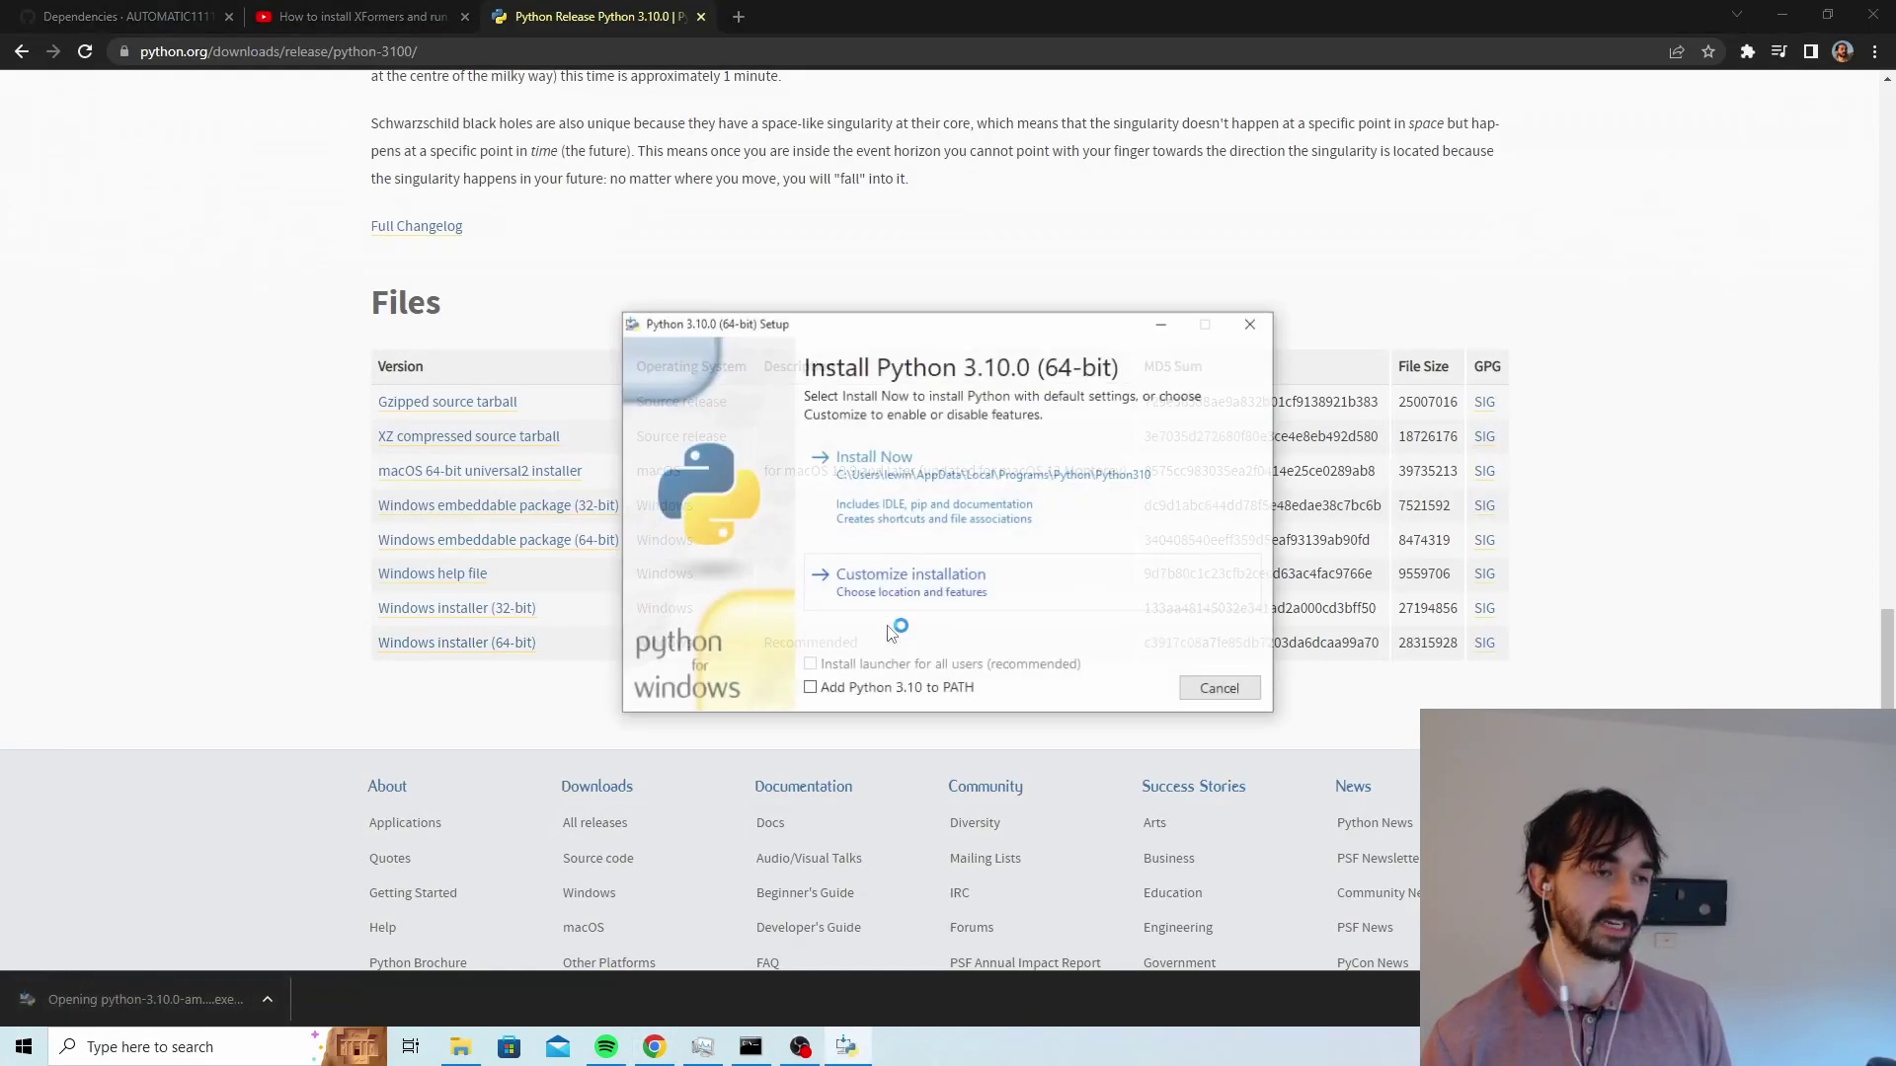
left_click(960, 691)
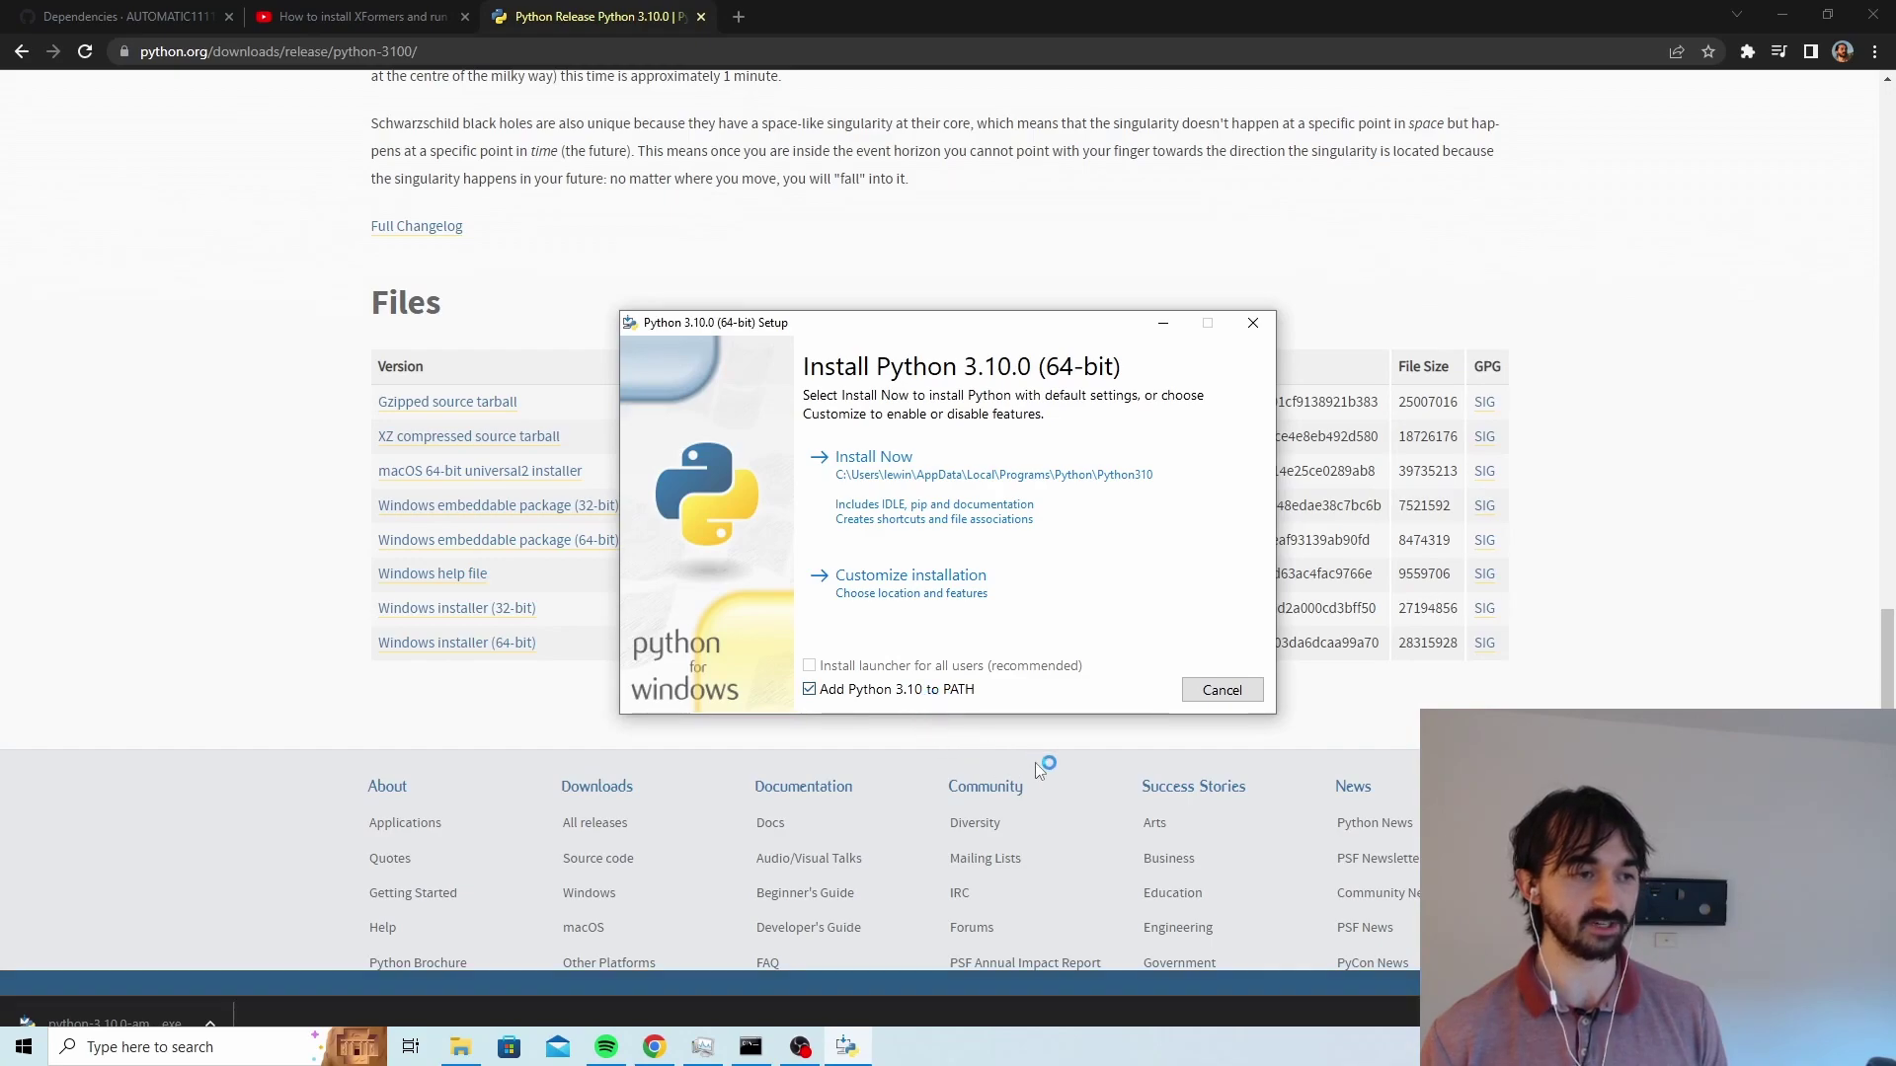
left_click(873, 457)
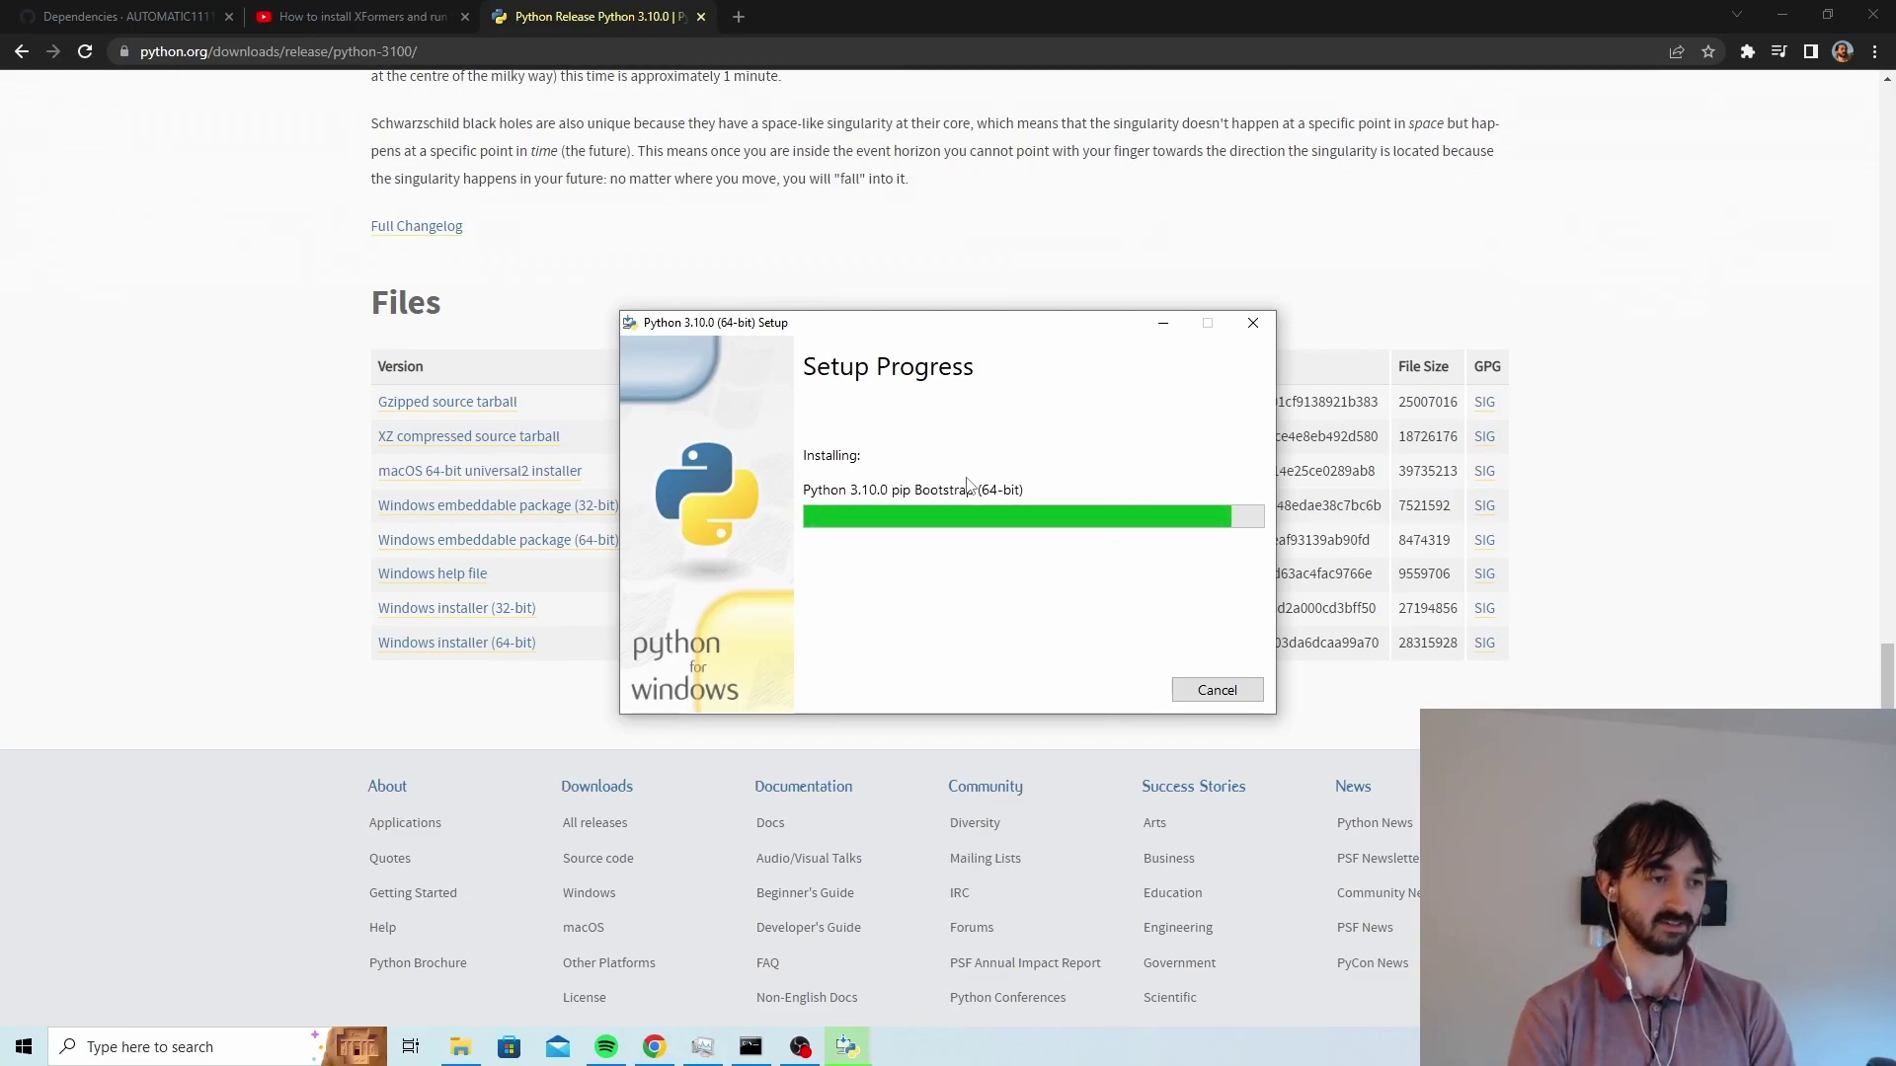
left_click(1228, 692)
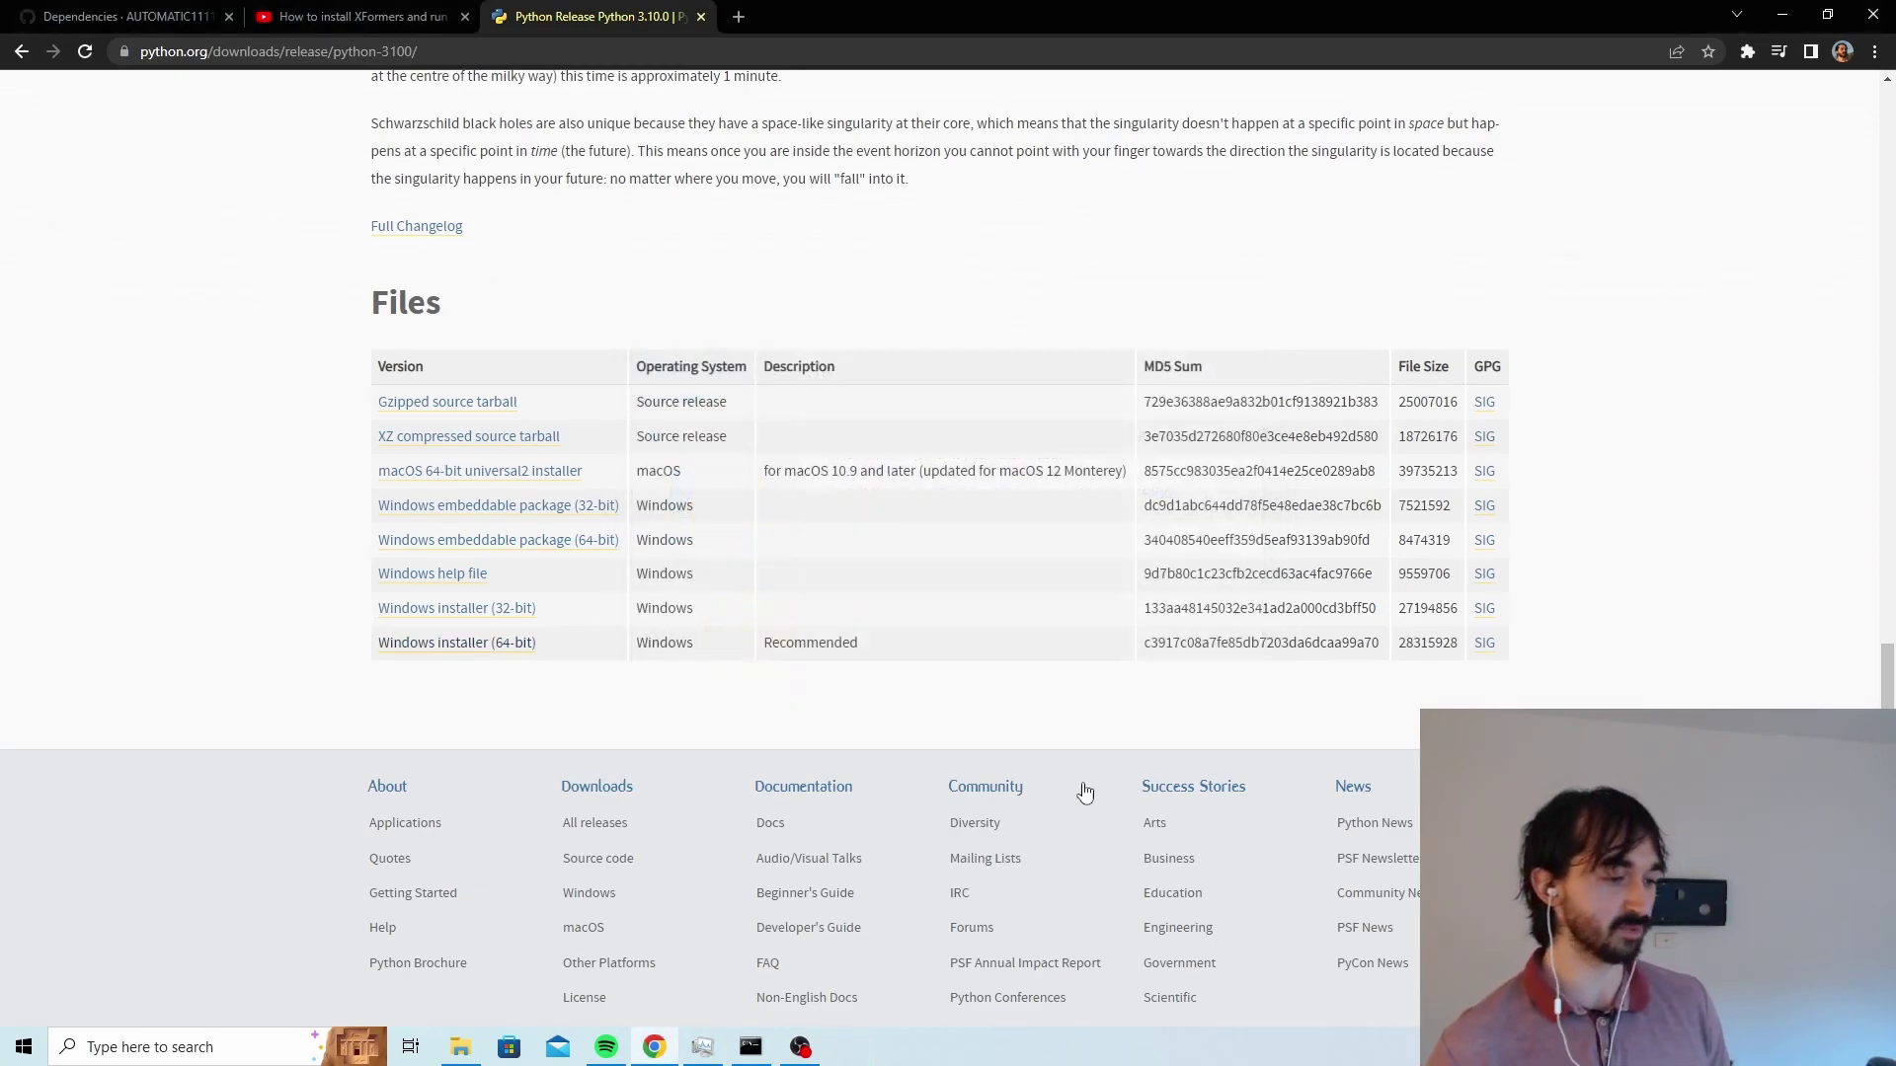
Run webui.bat from the webui folder so it installs torch and torchvision under Python 3.10.0
left_click(751, 1052)
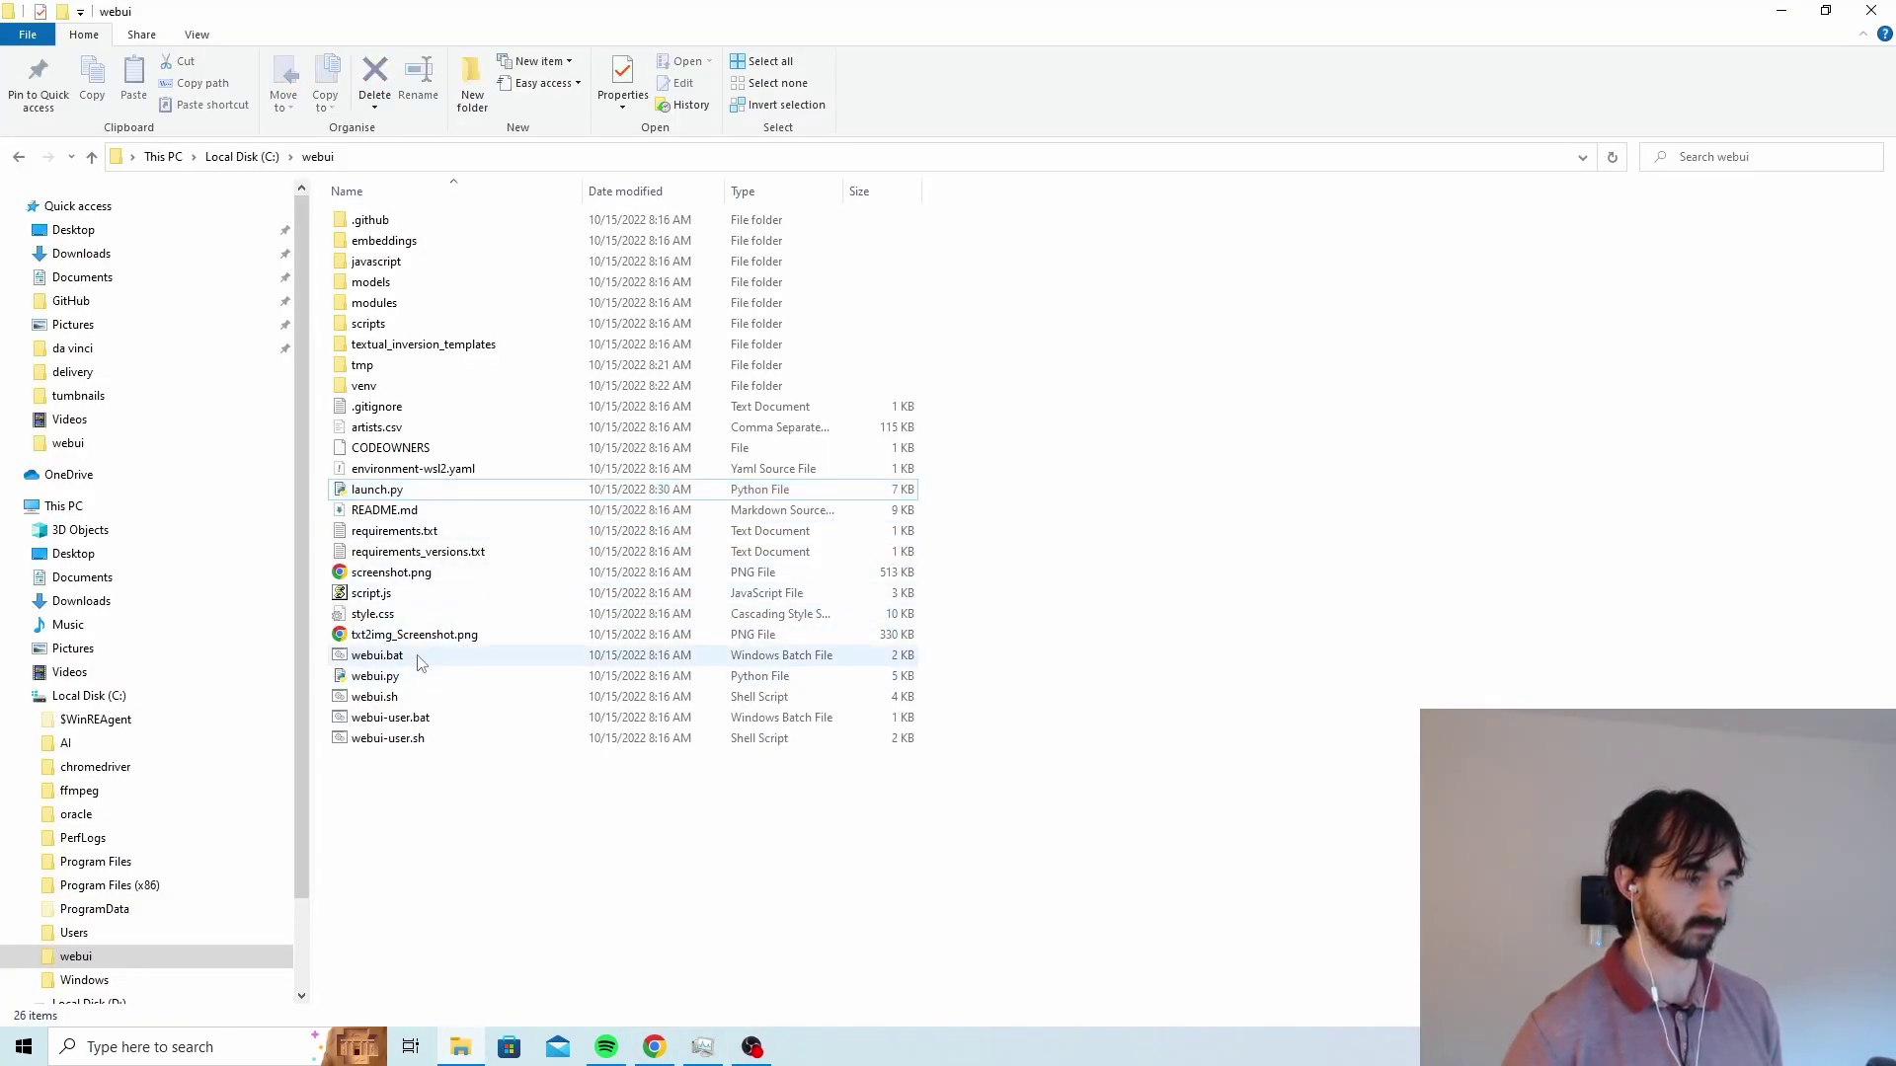
double_click(419, 656)
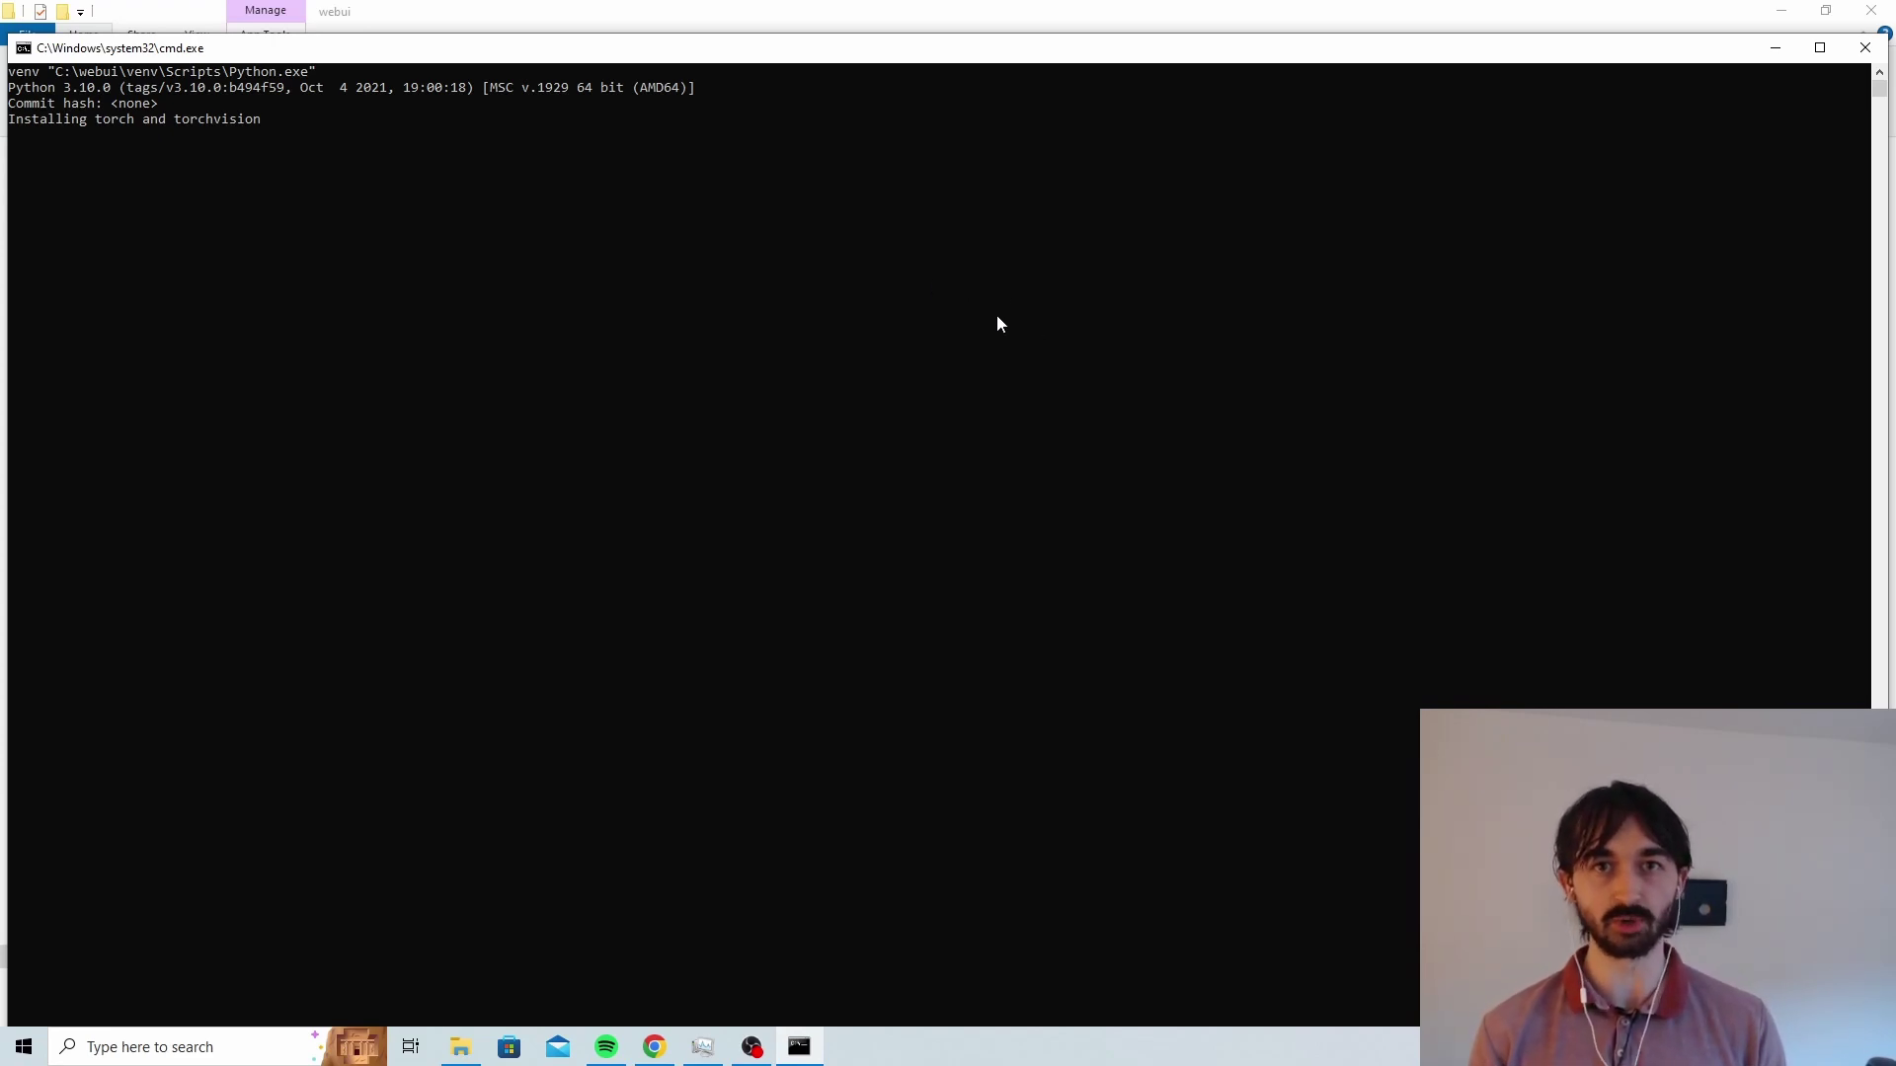
Open Command Prompt and run 'where git', finding C:\Program Files\Git\cmd\git.exe
key("super")
type("cmd")
key("Return")
type("whe")
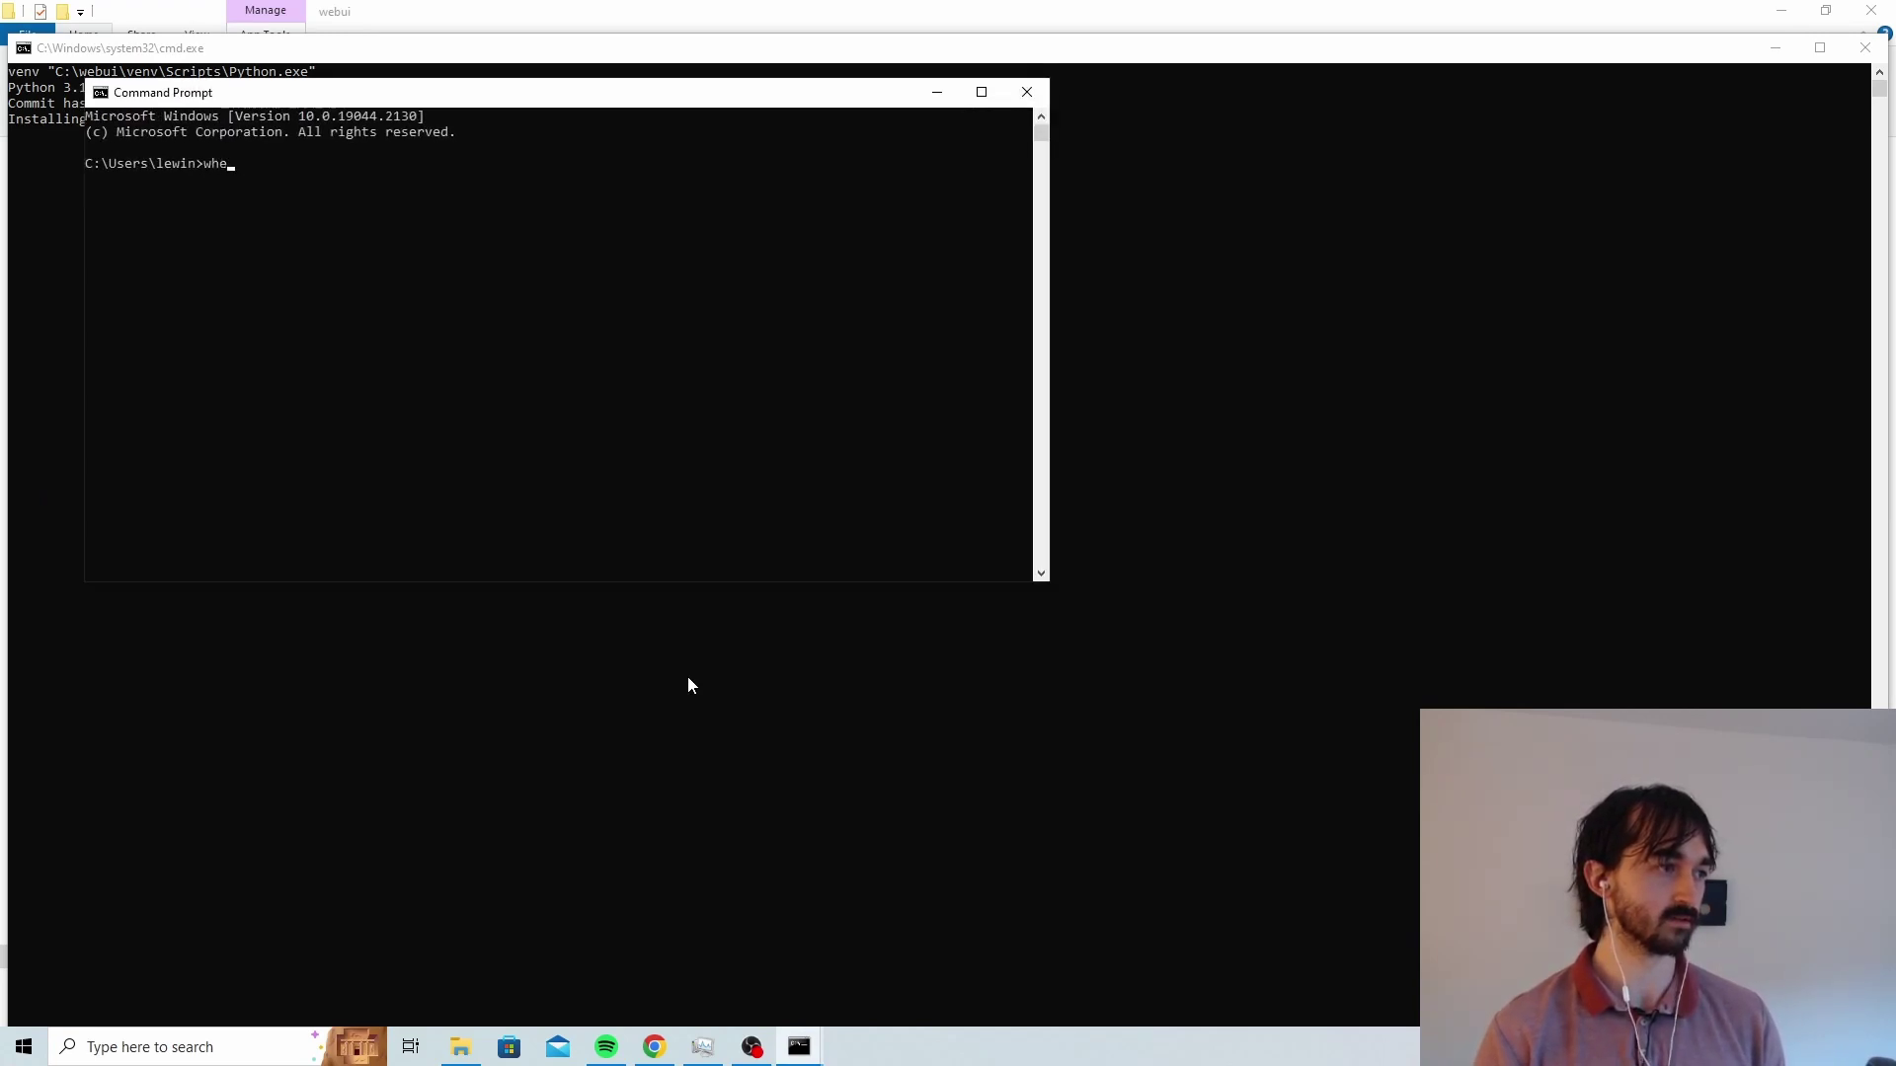
type("re git")
key("Return")
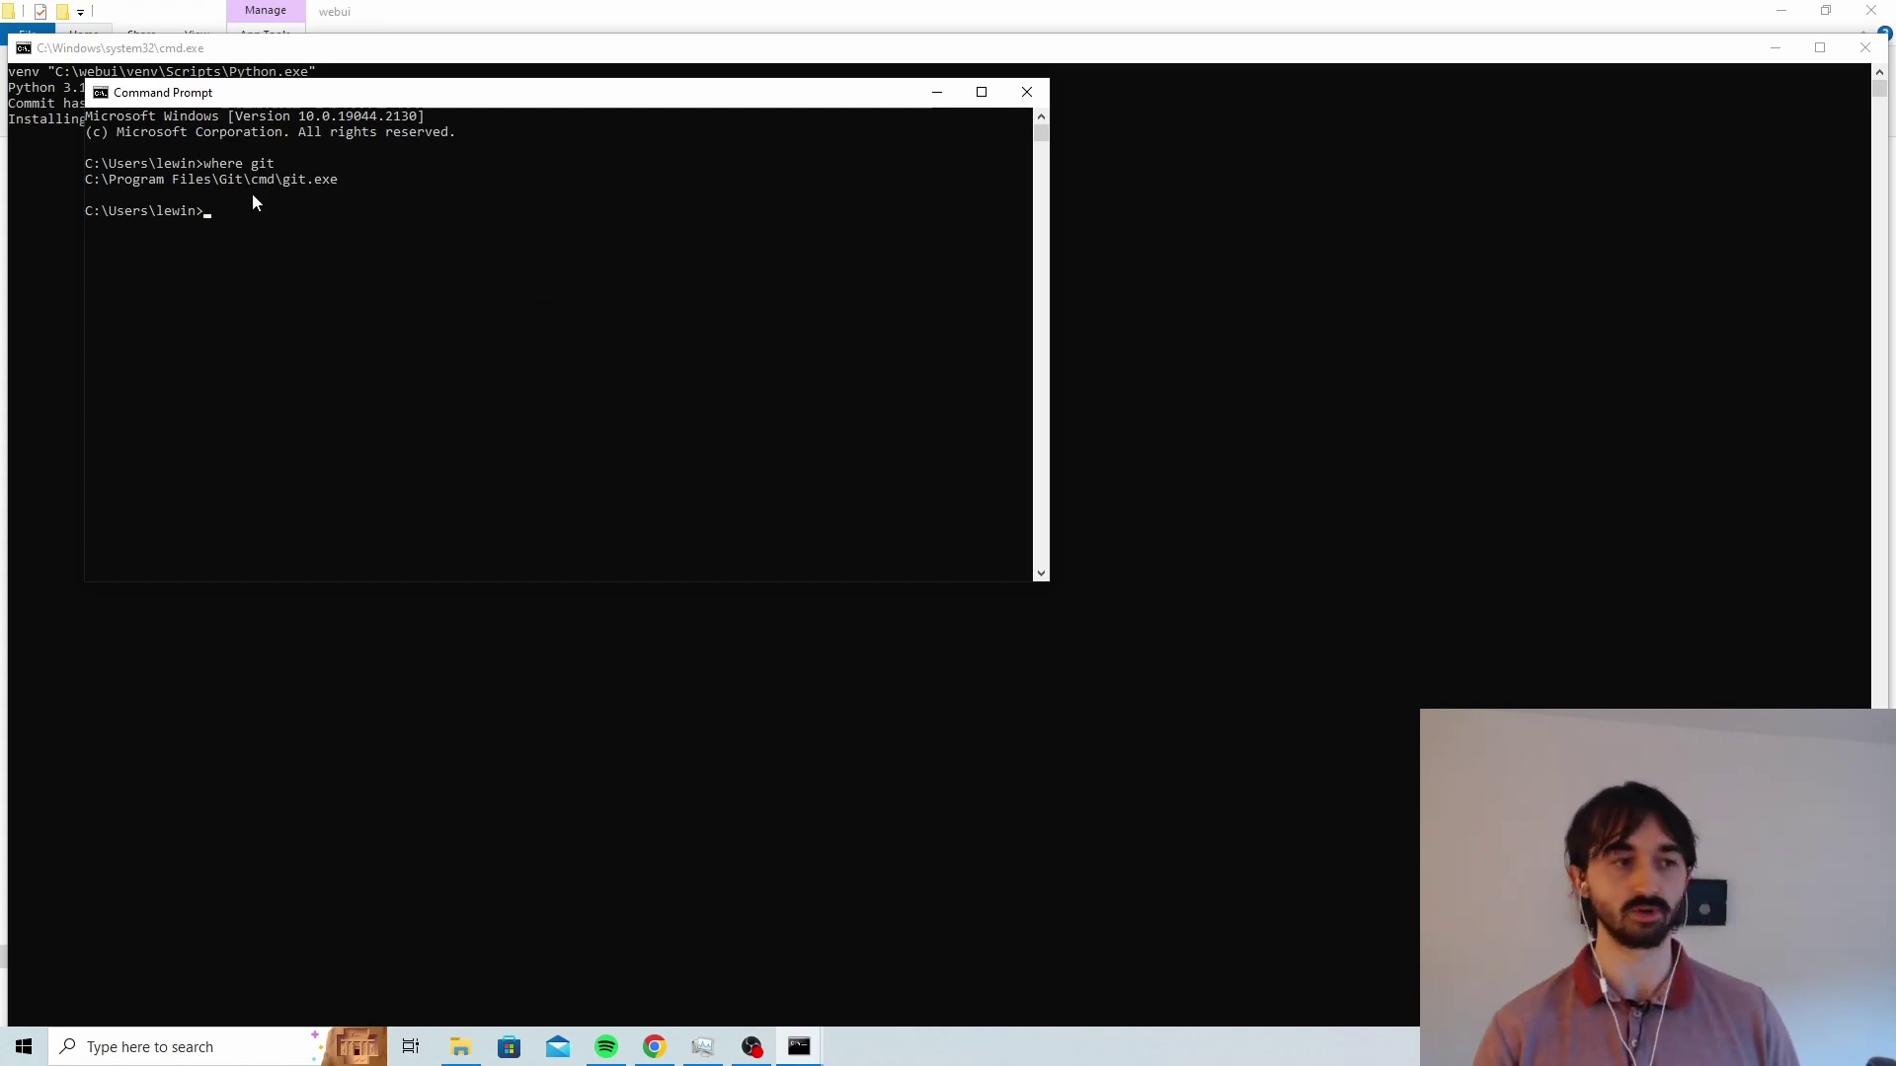
Open the Git - Downloads page in a new Chrome tab via a 'windows download' search
left_click(655, 1047)
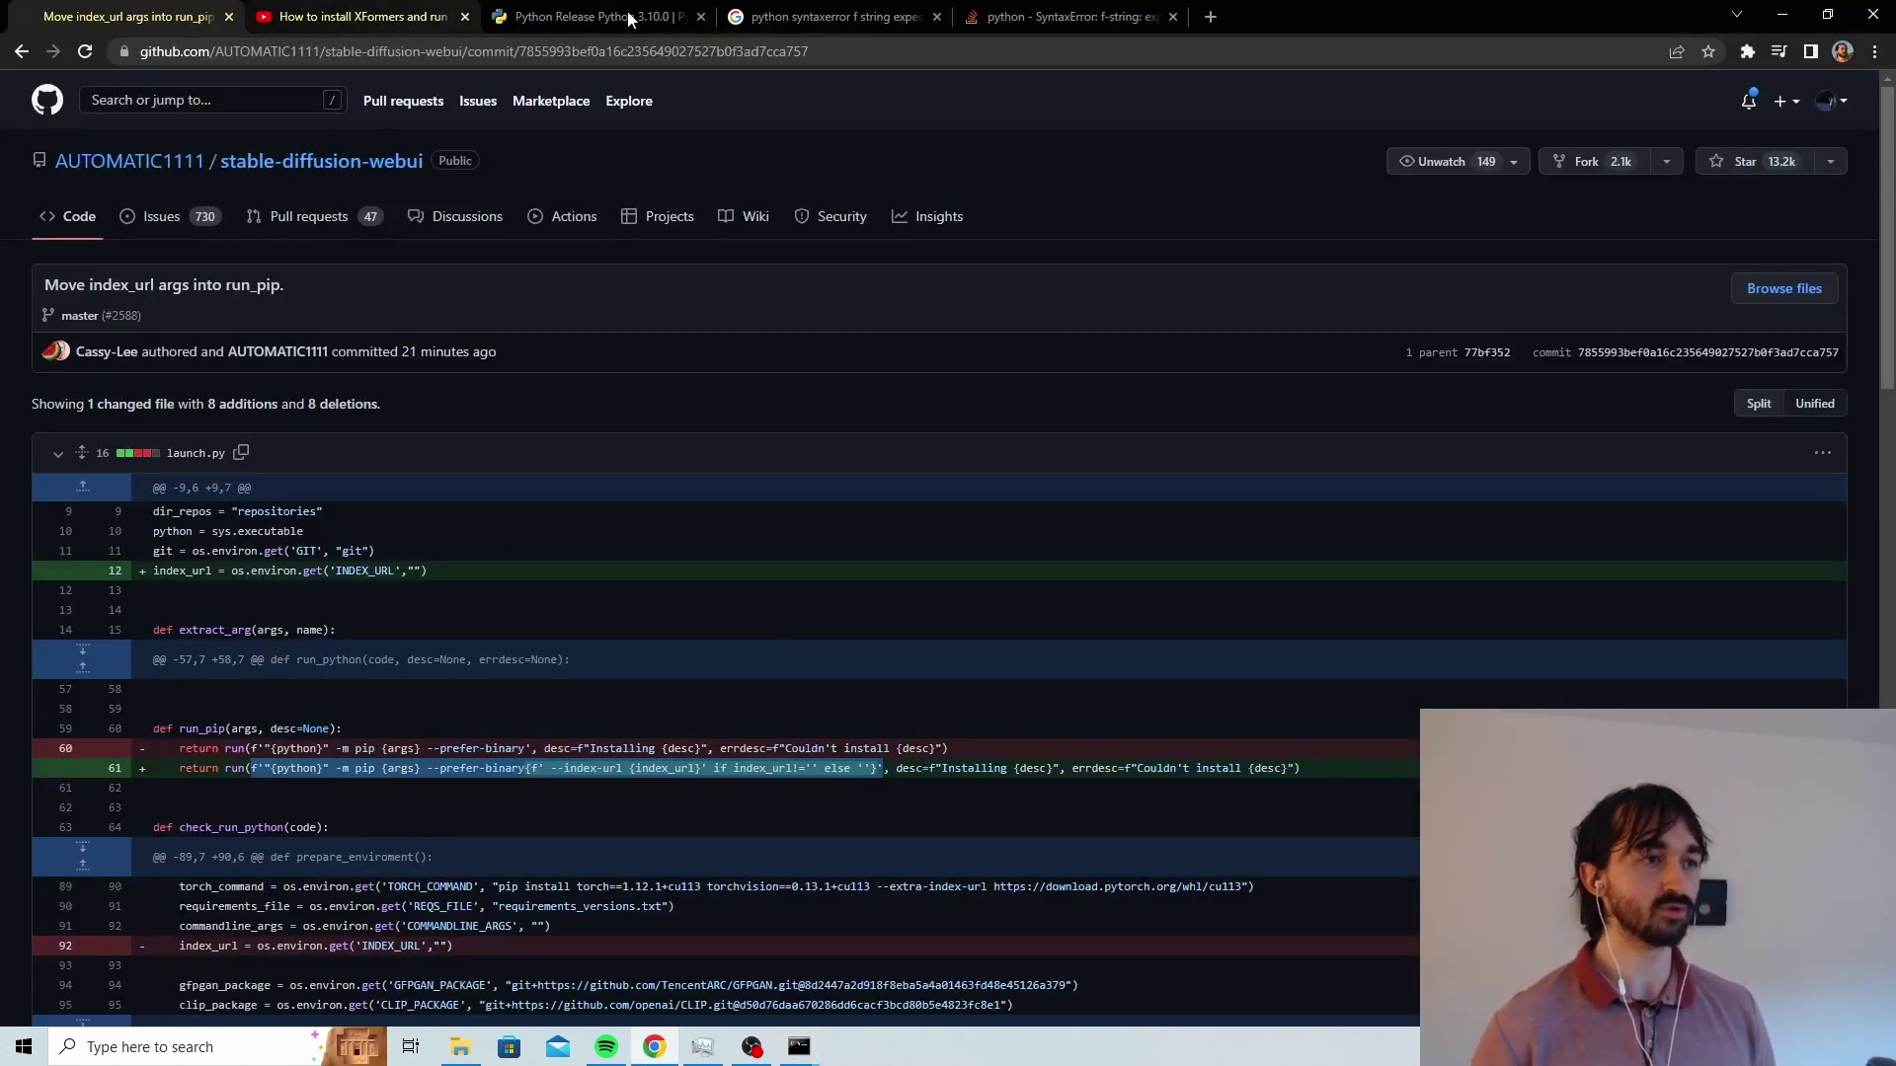
left_click(1211, 16)
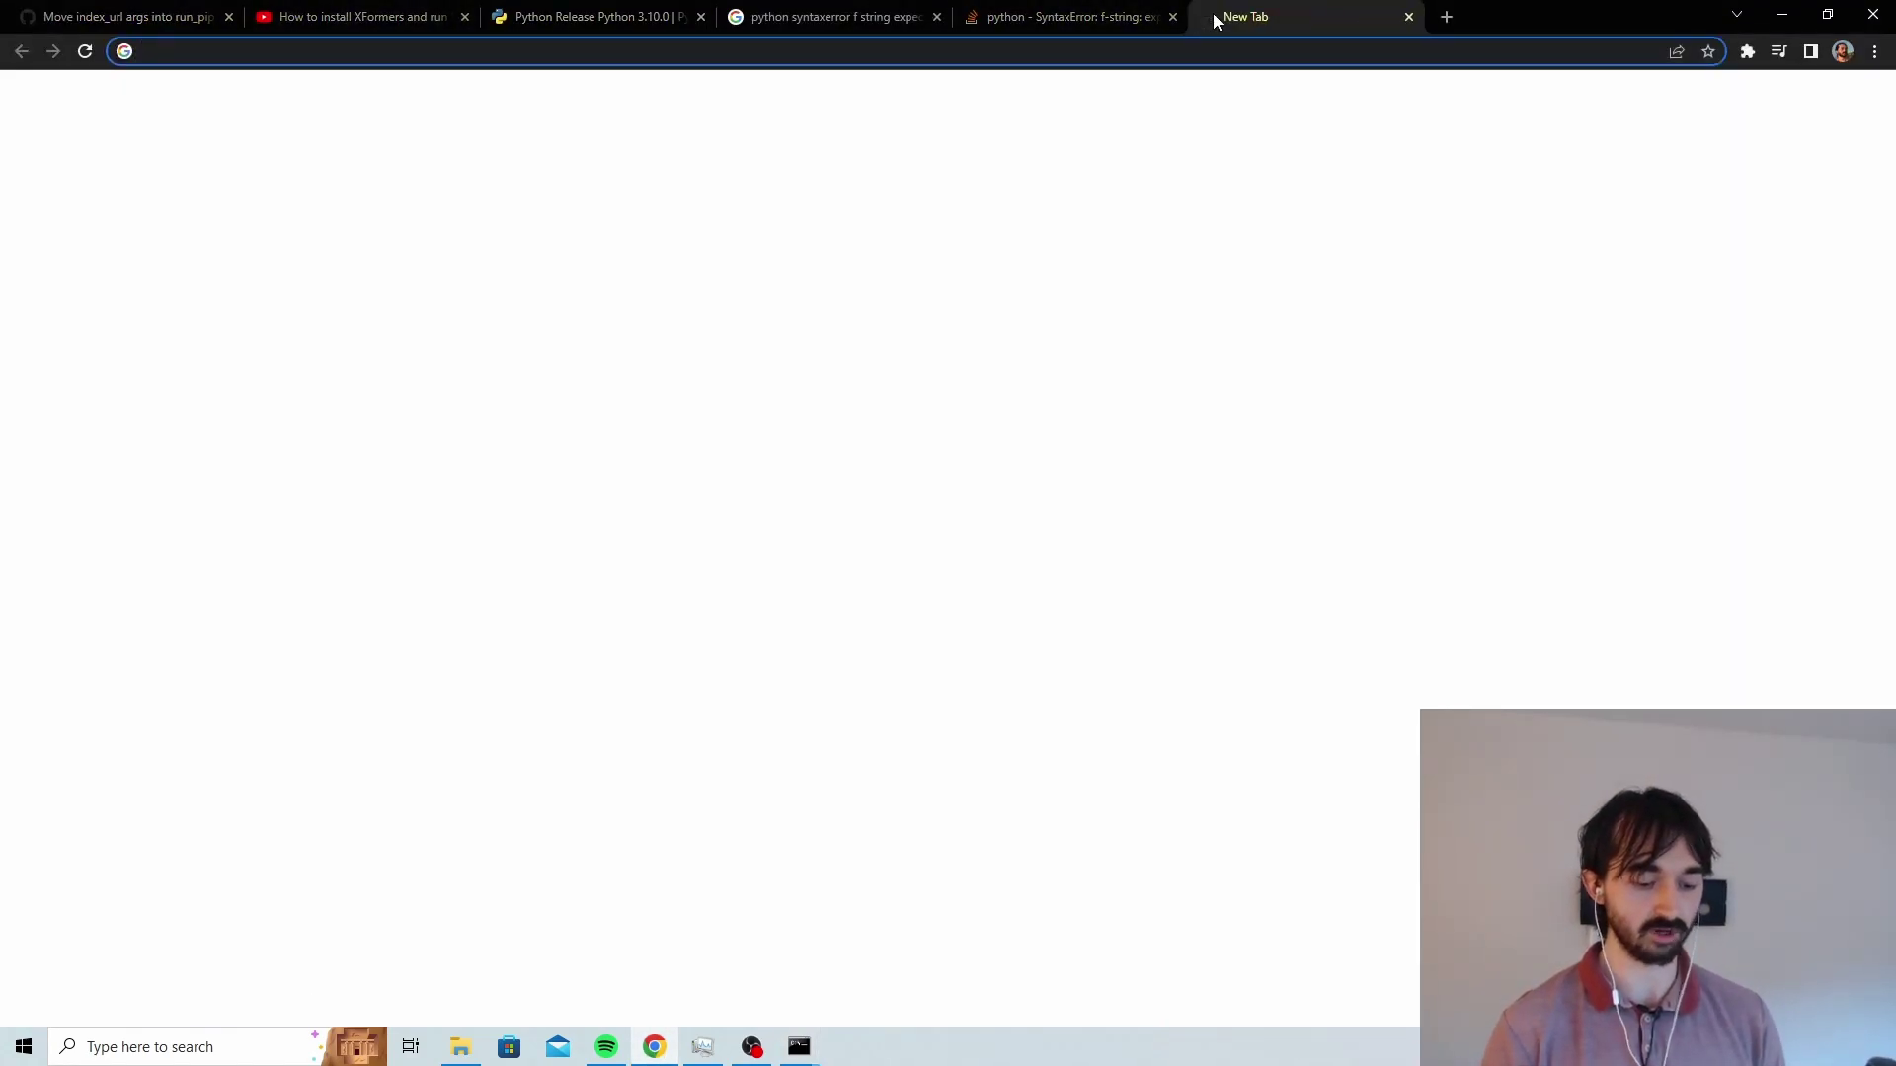
type("windows down")
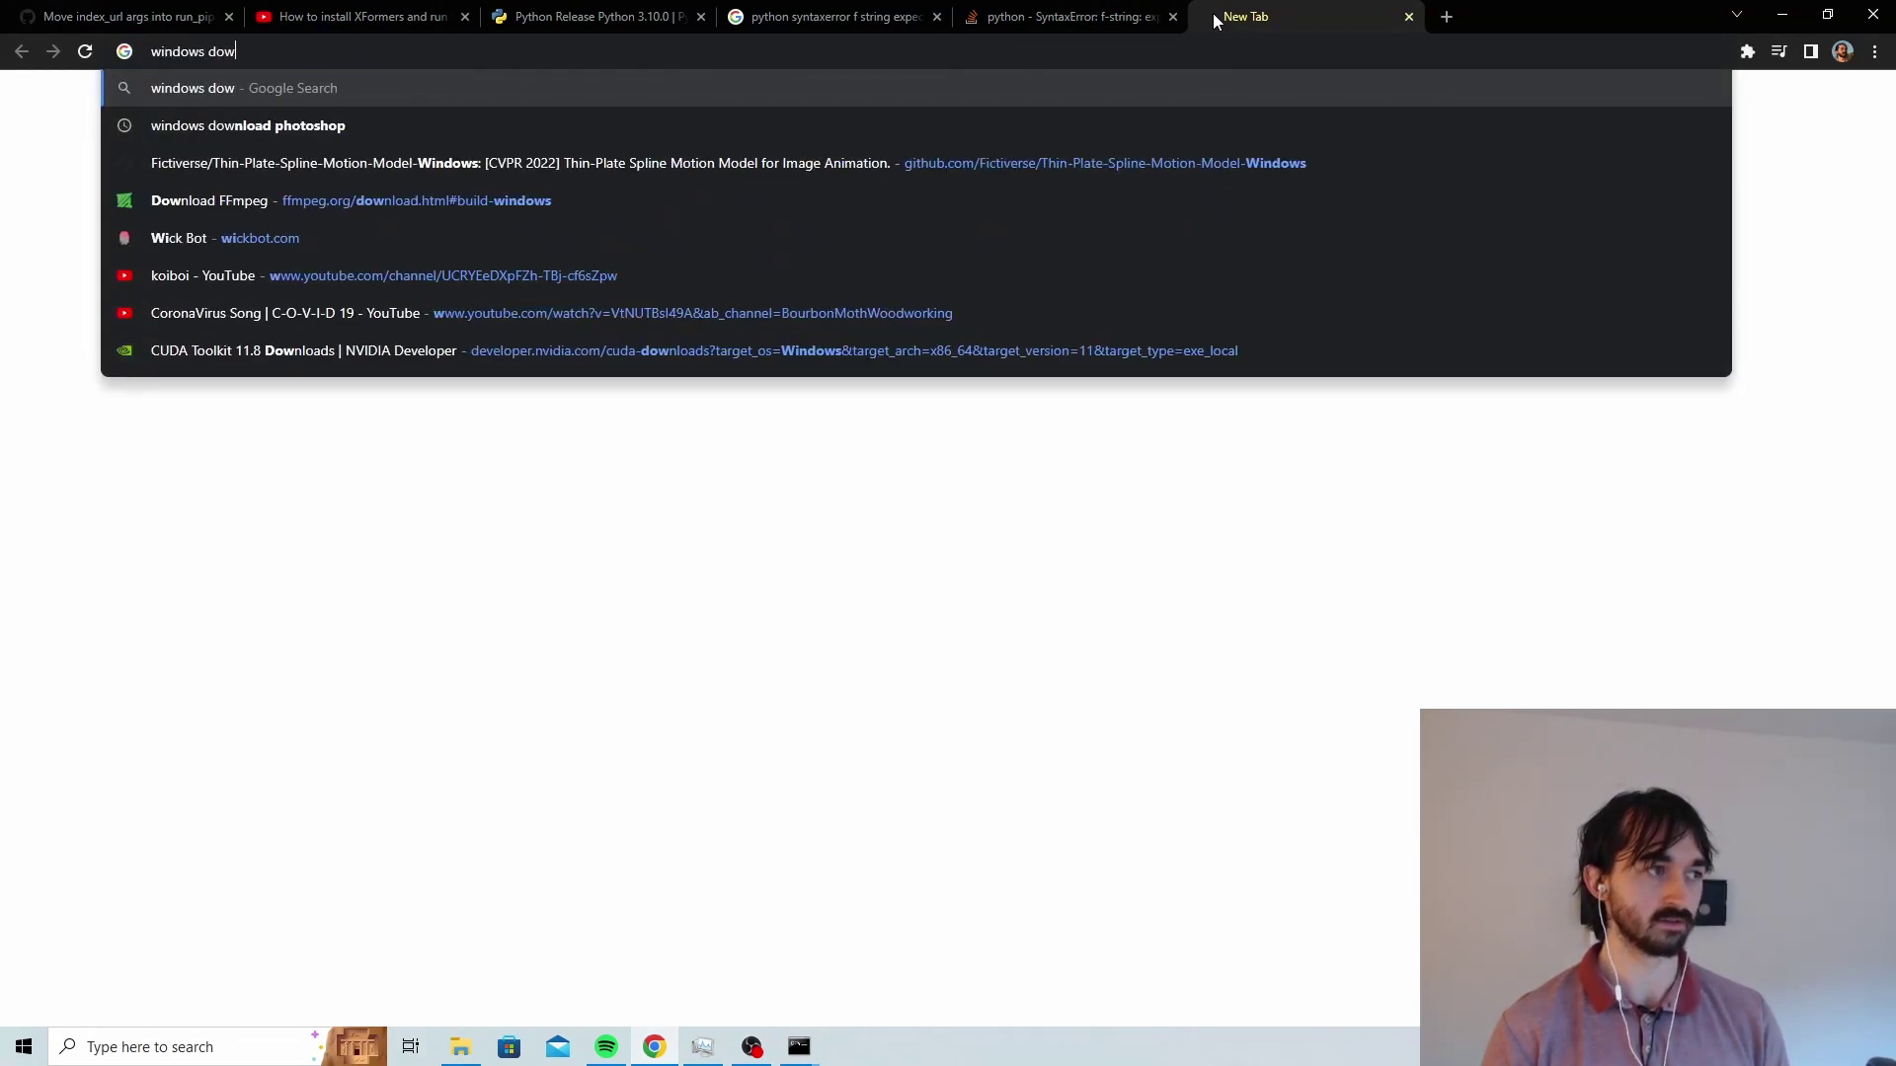
type("load")
key("Return")
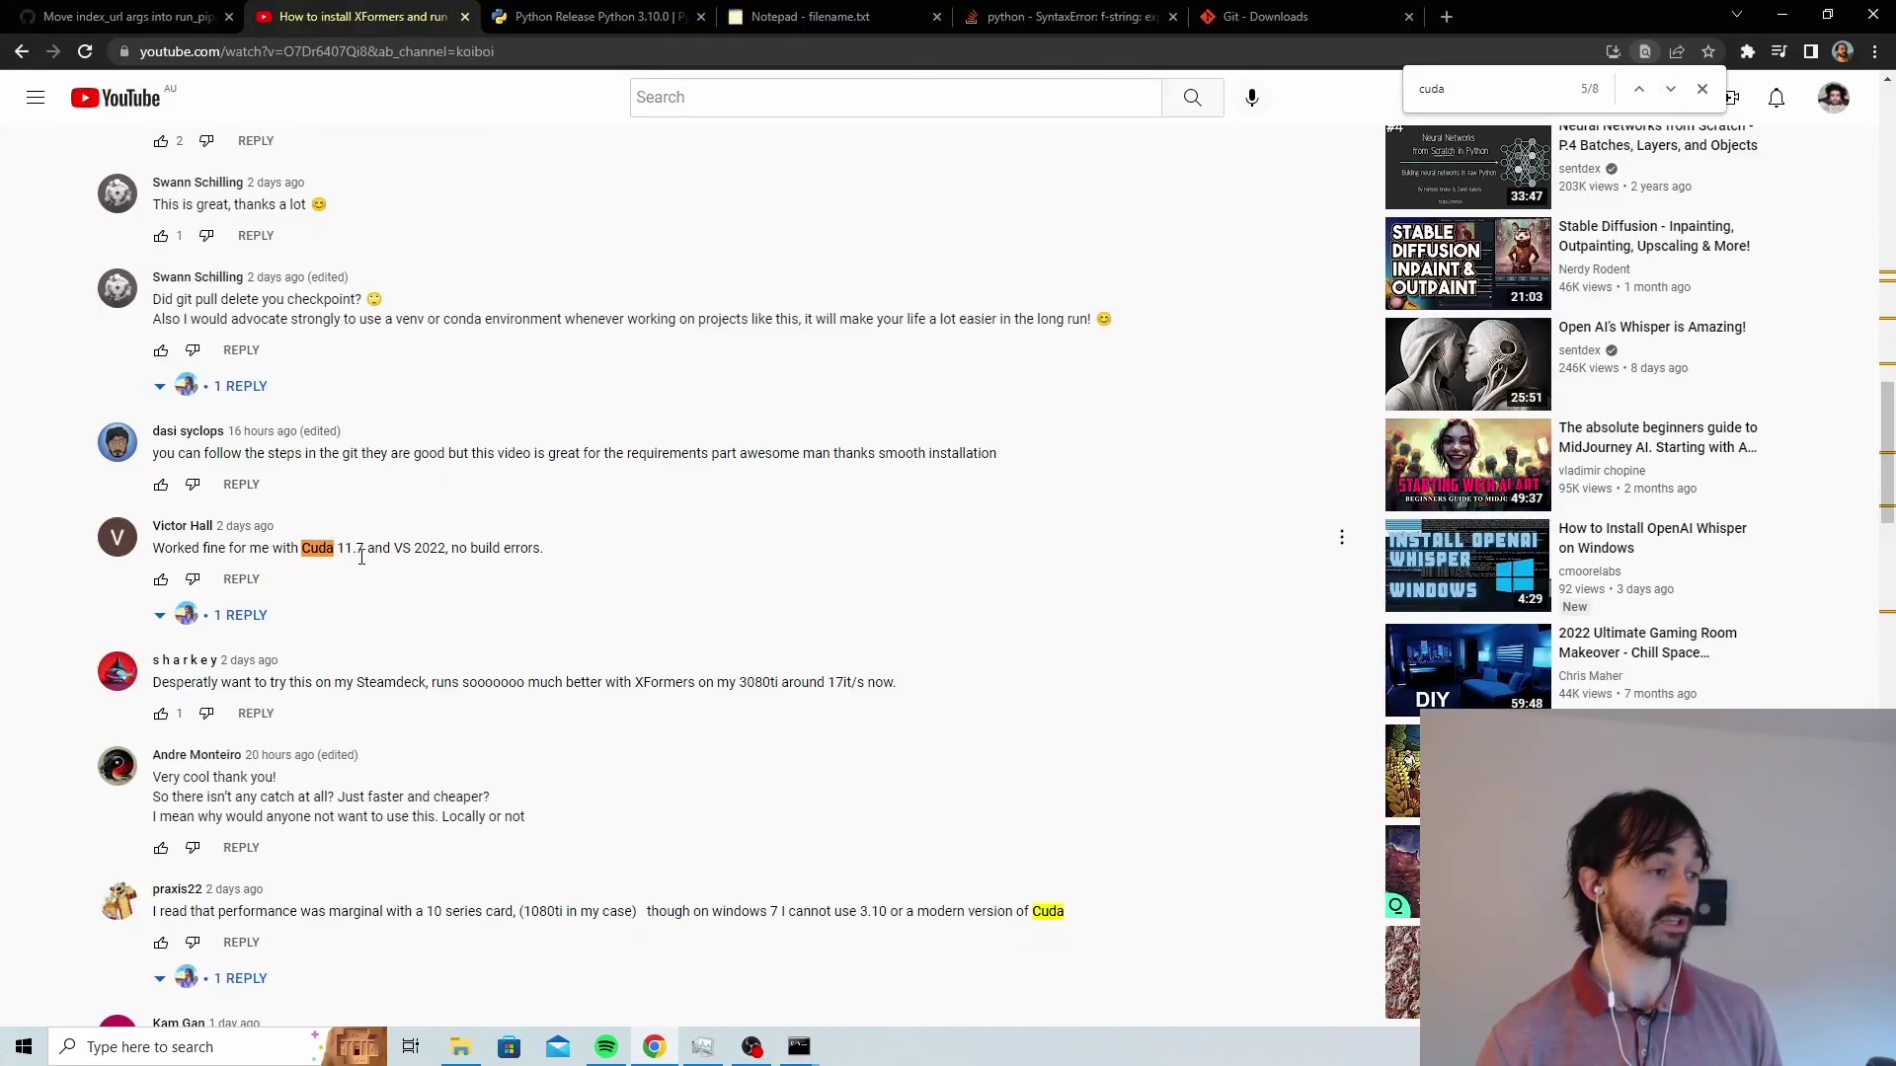
Highlight the video comments mentioning Cuda 11.7 and CUDA 11.8 while stepping through 'cuda' matches
left_click_drag(364, 555, 302, 552)
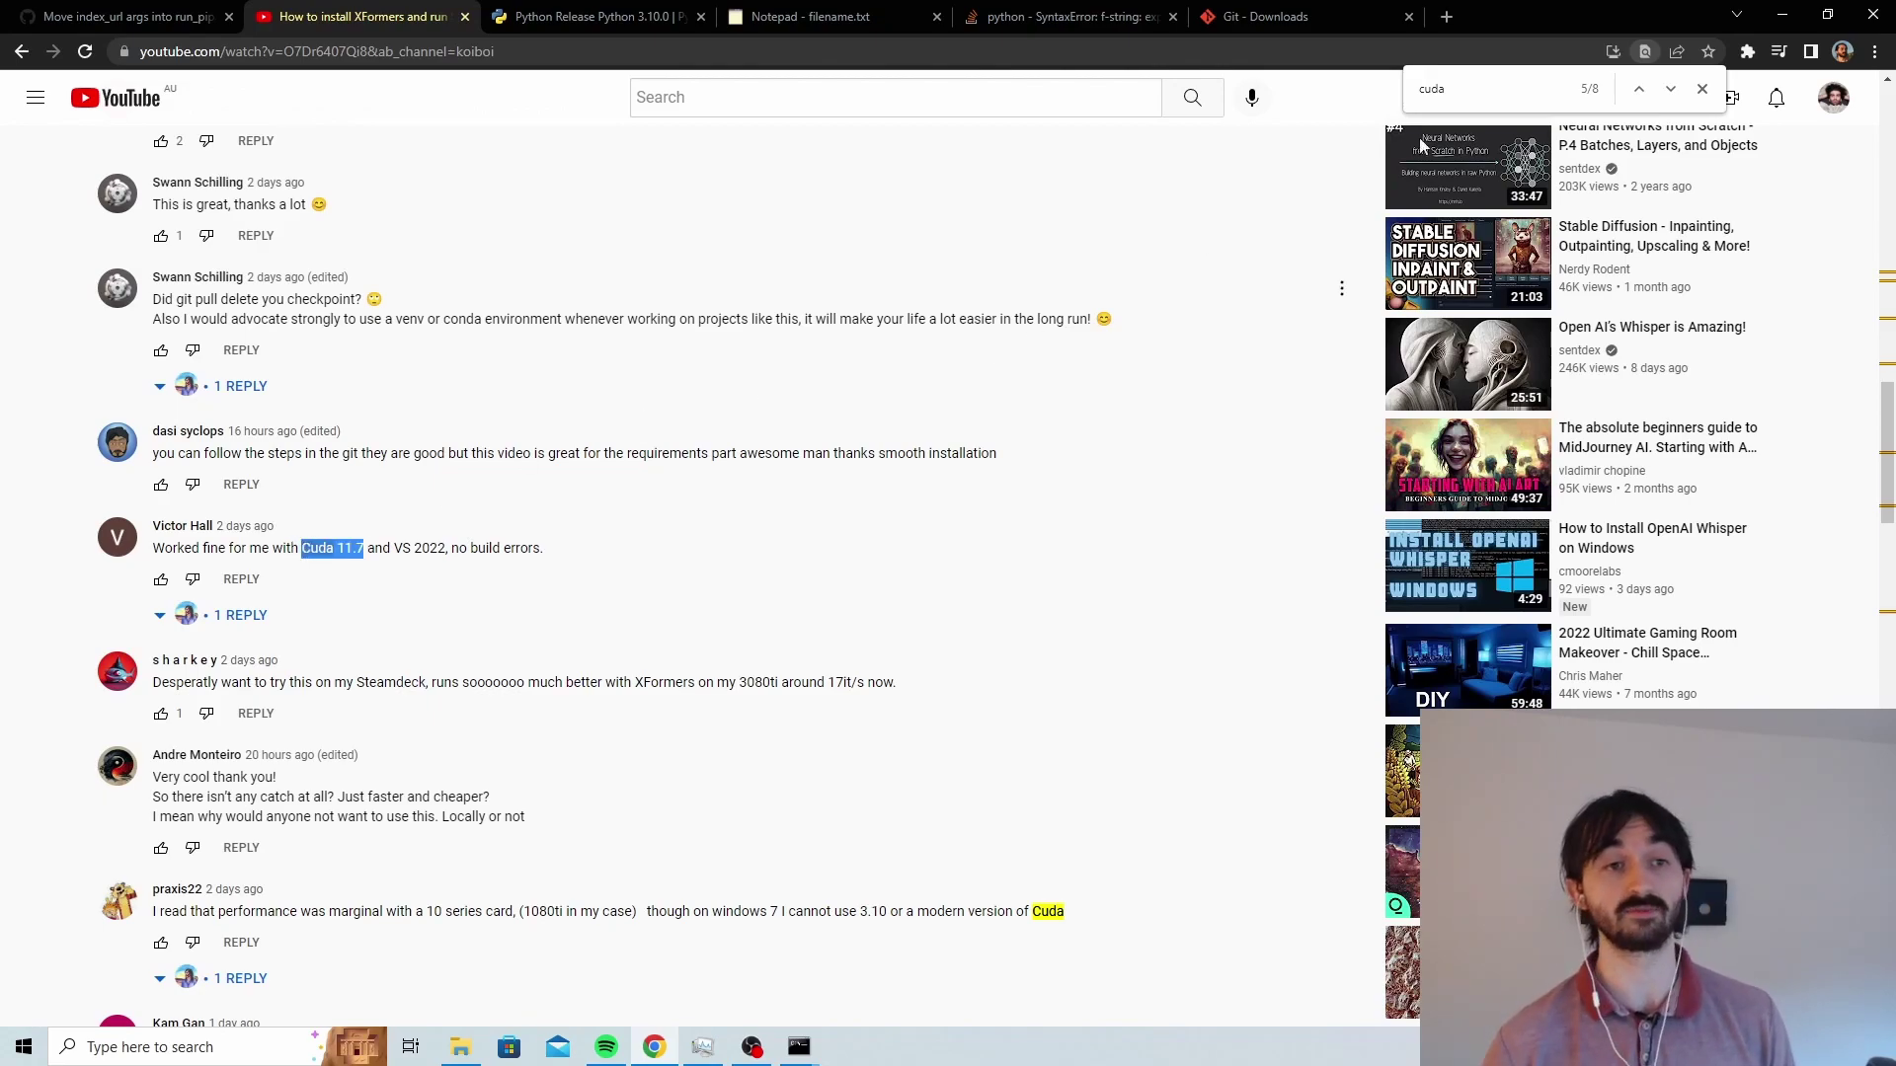
left_click(1671, 90)
left_click(1670, 90)
left_click(1671, 90)
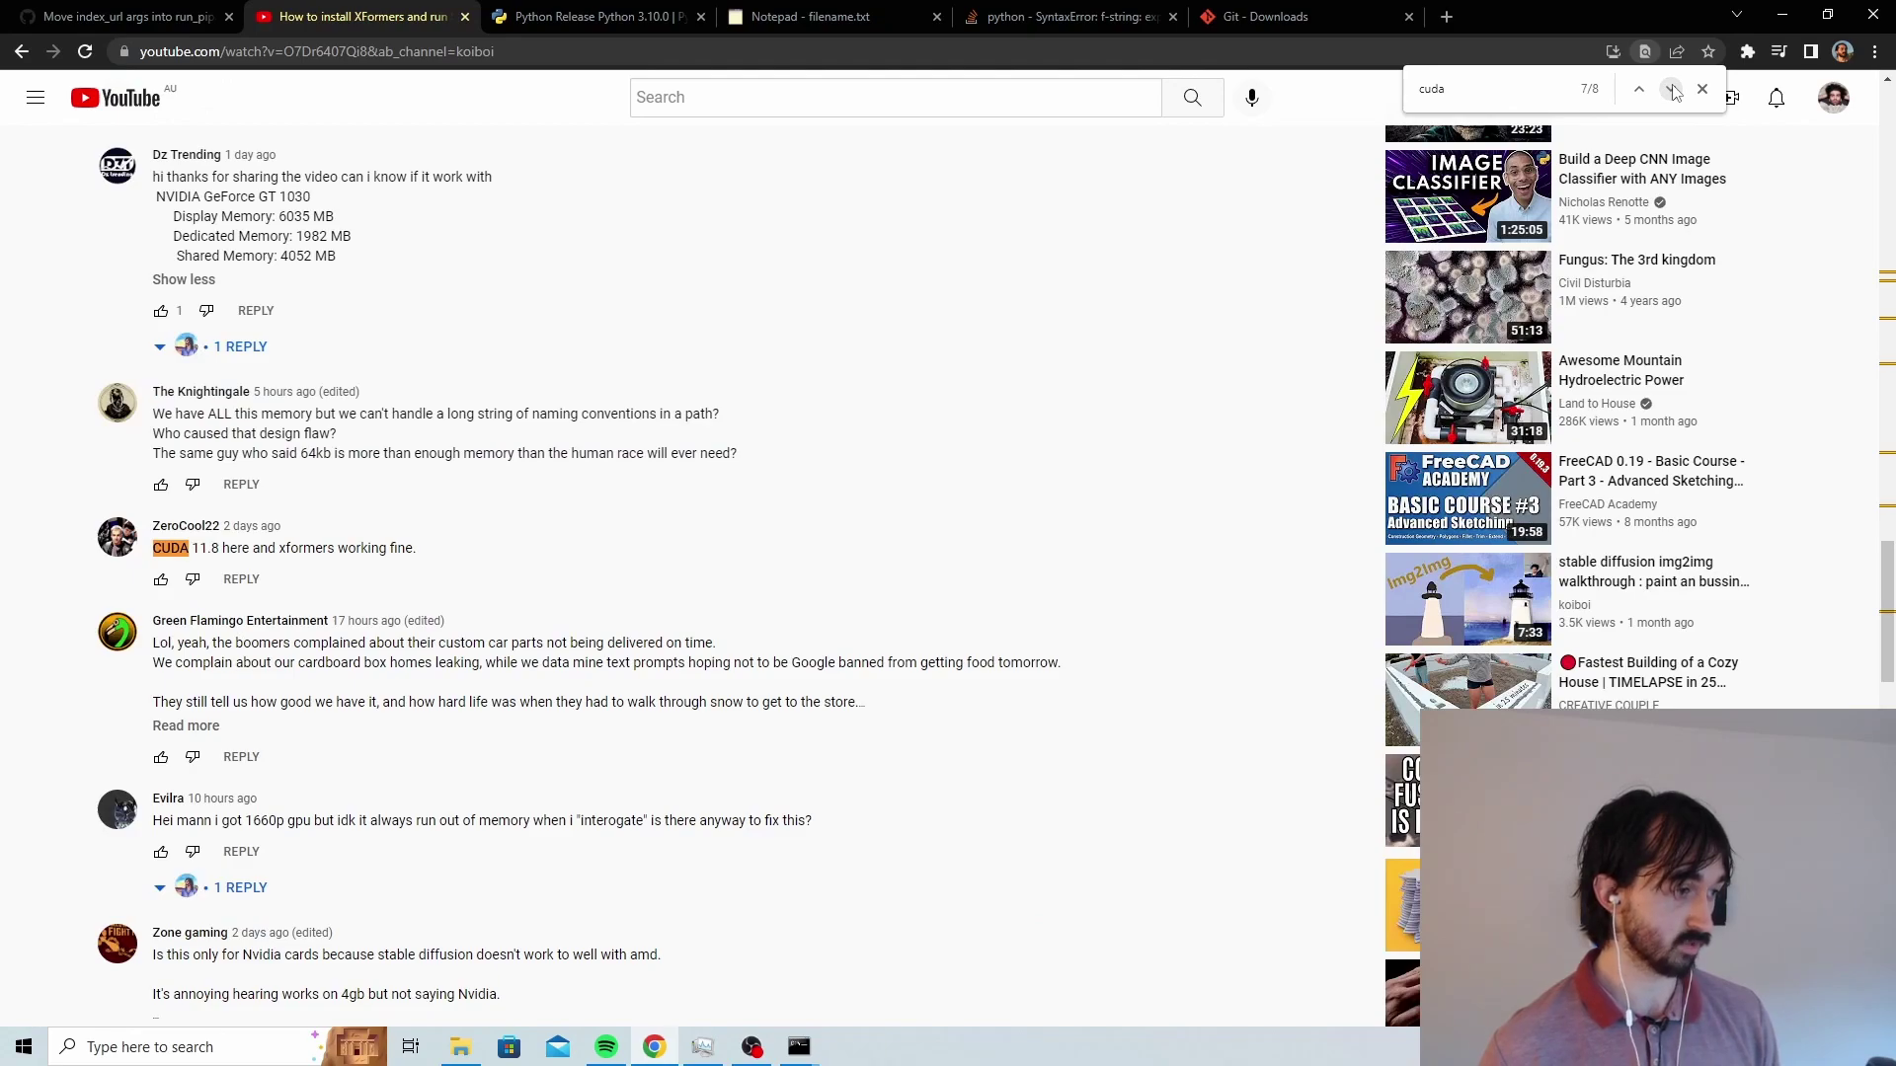
left_click_drag(221, 549, 153, 525)
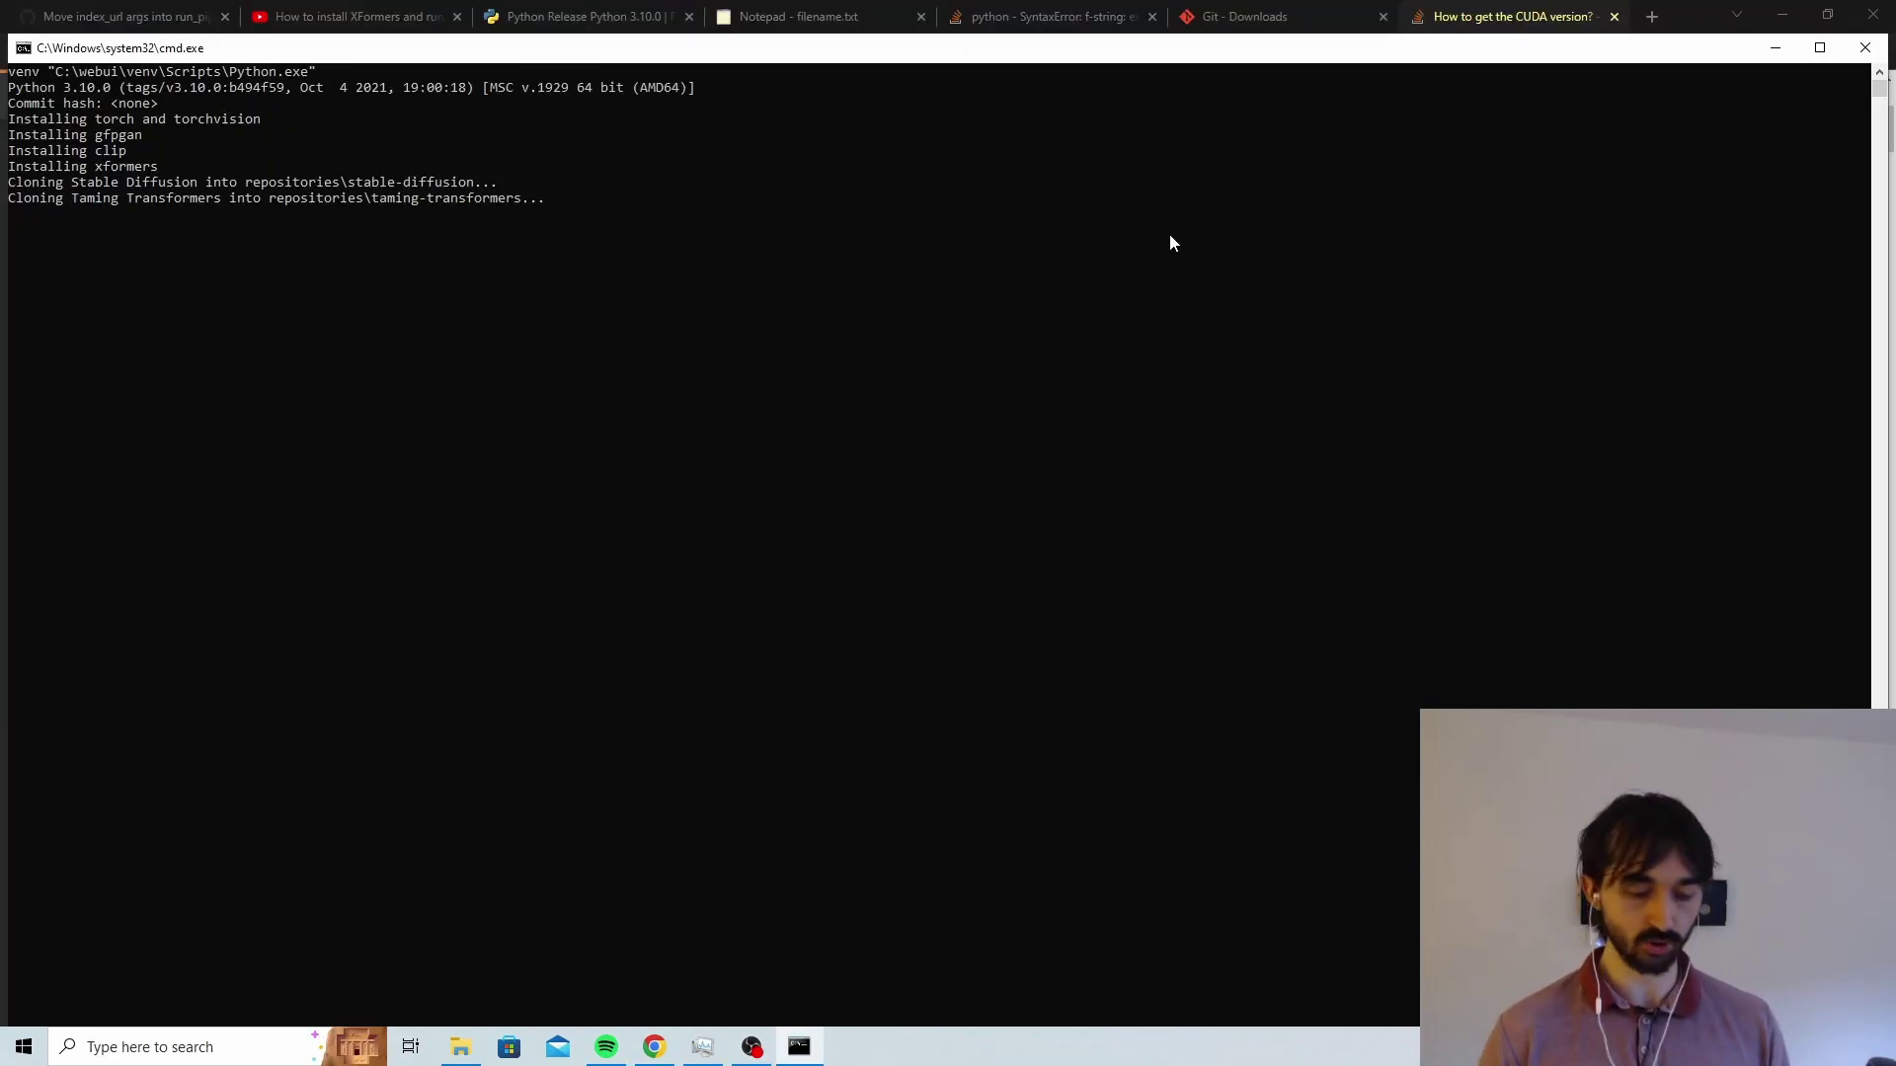
Run nvcc --version in a new Command Prompt, confirming CUDA release 11.3
key("super")
type("cmd")
key("Return")
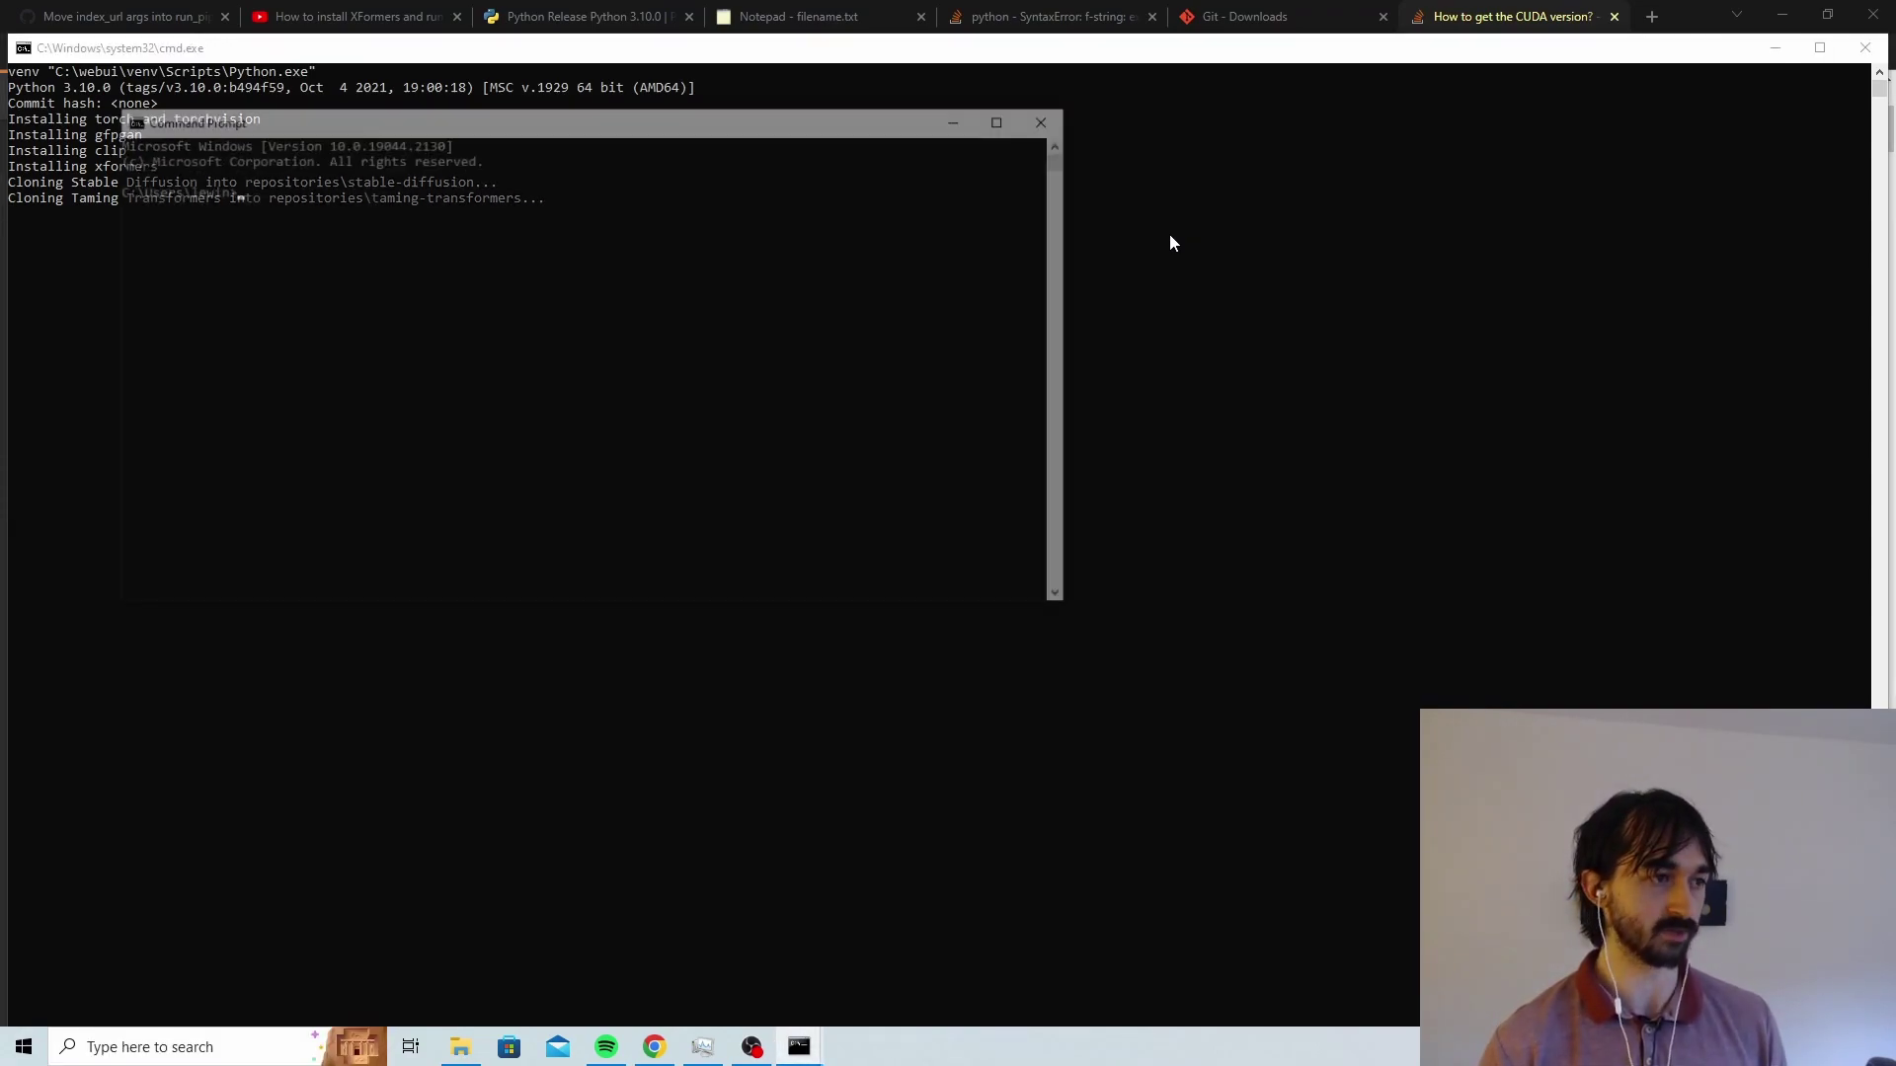
type("nvcc --version")
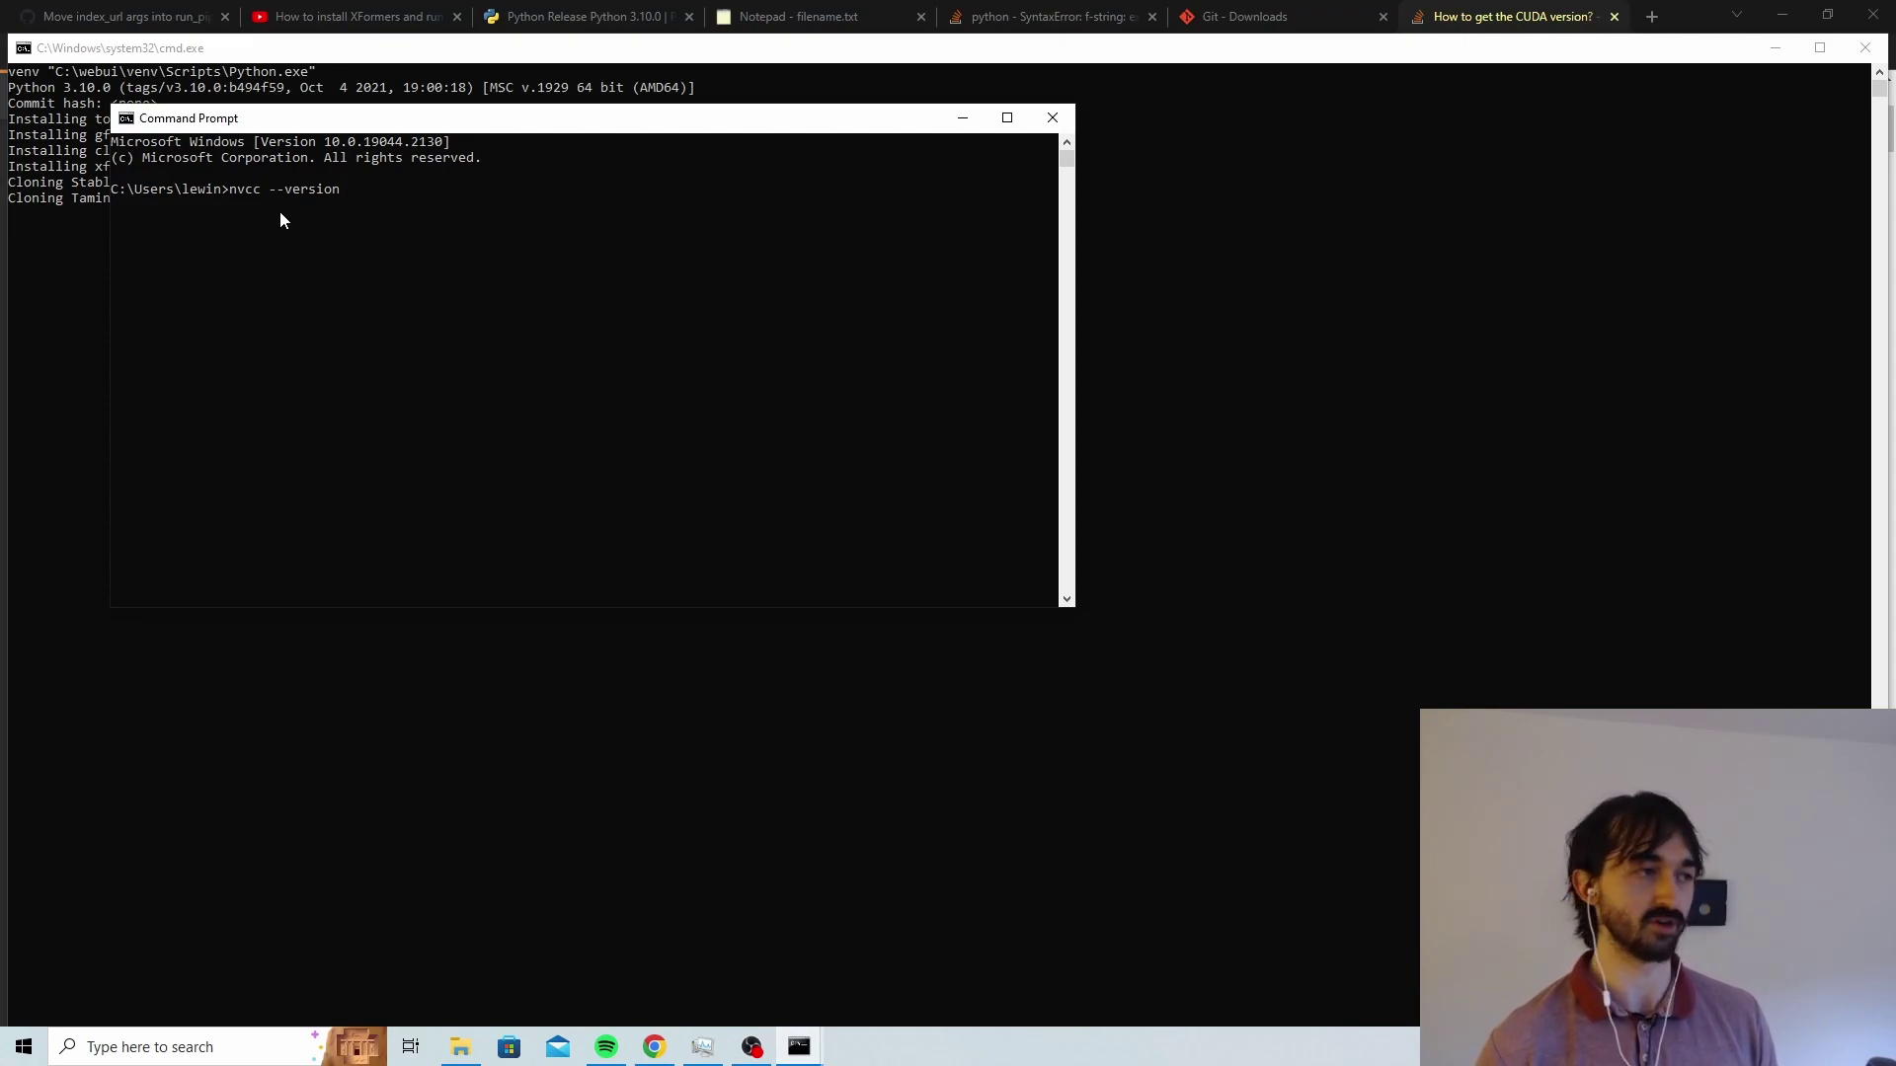
key("Return")
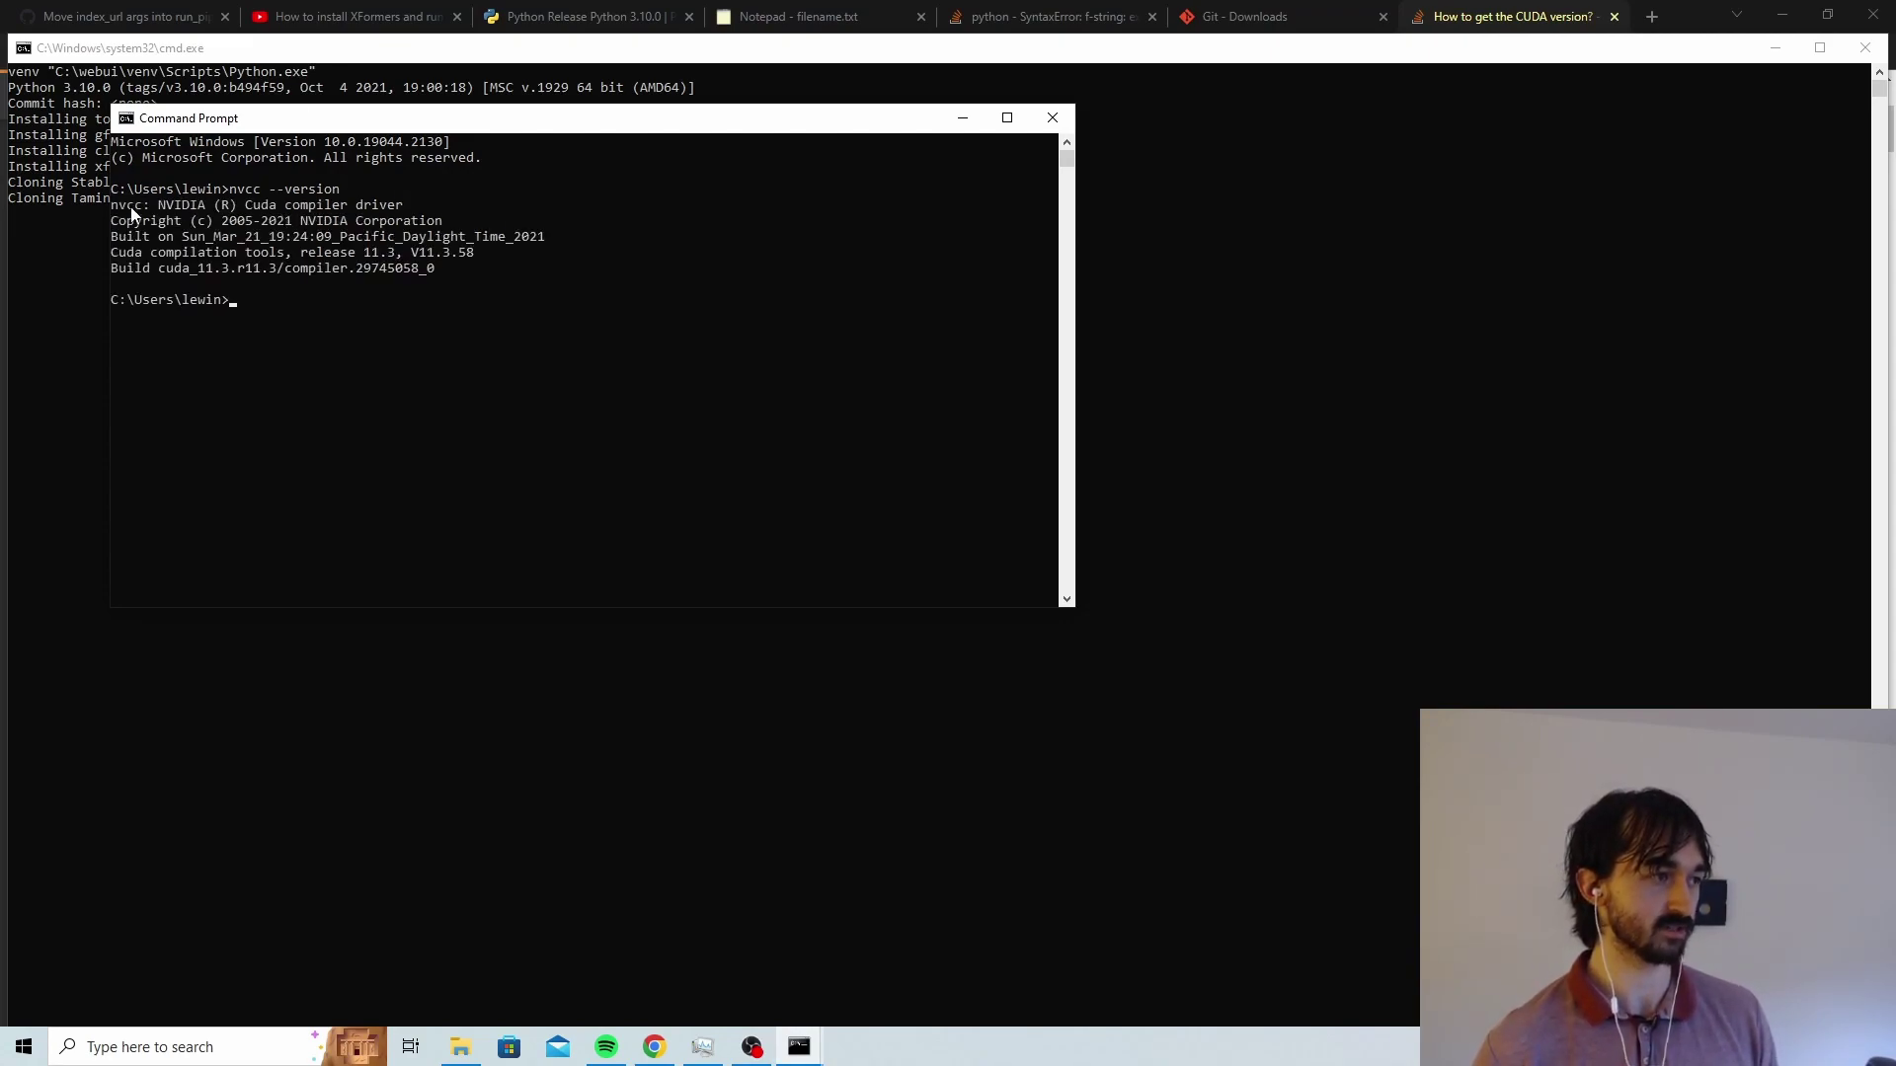
Highlight the nvcc output, the cuda_11.3 build version and the command line
left_click_drag(111, 205, 463, 274)
left_click(375, 269)
left_click_drag(154, 269, 235, 280)
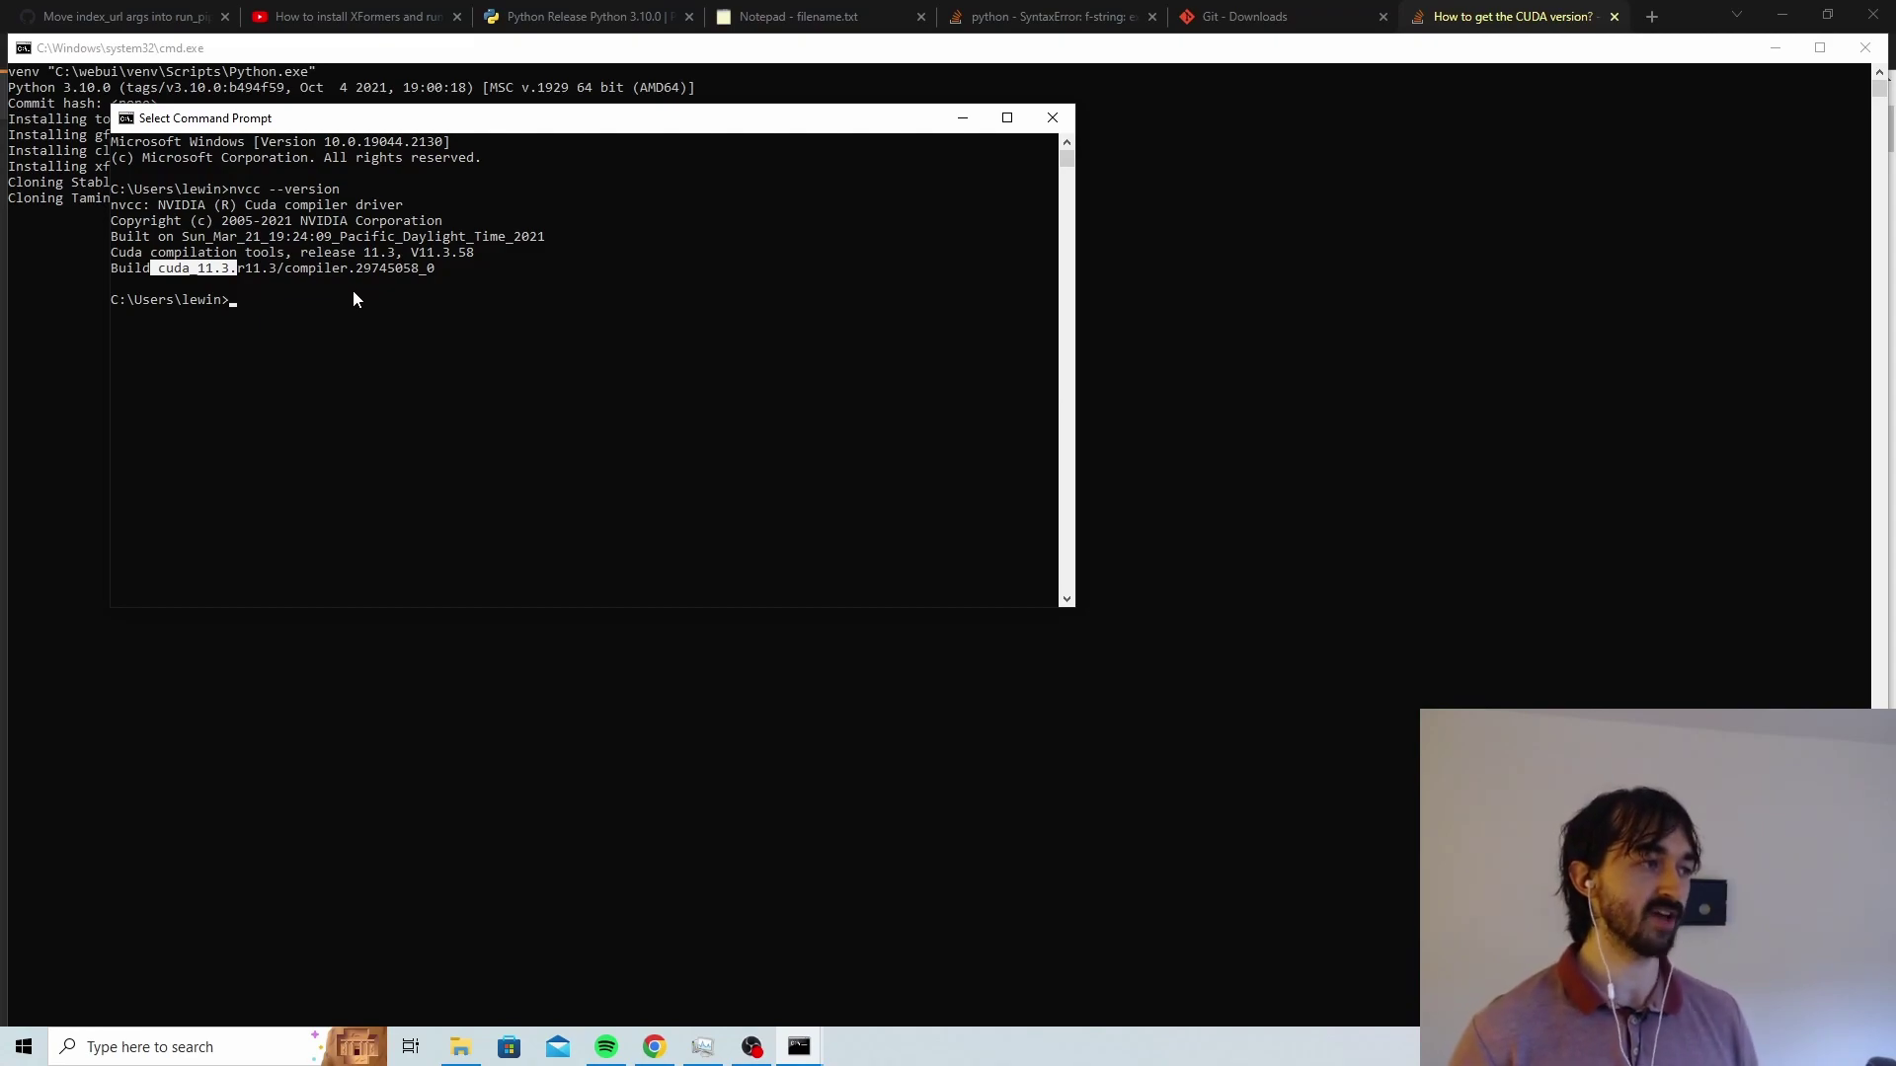
left_click(226, 189)
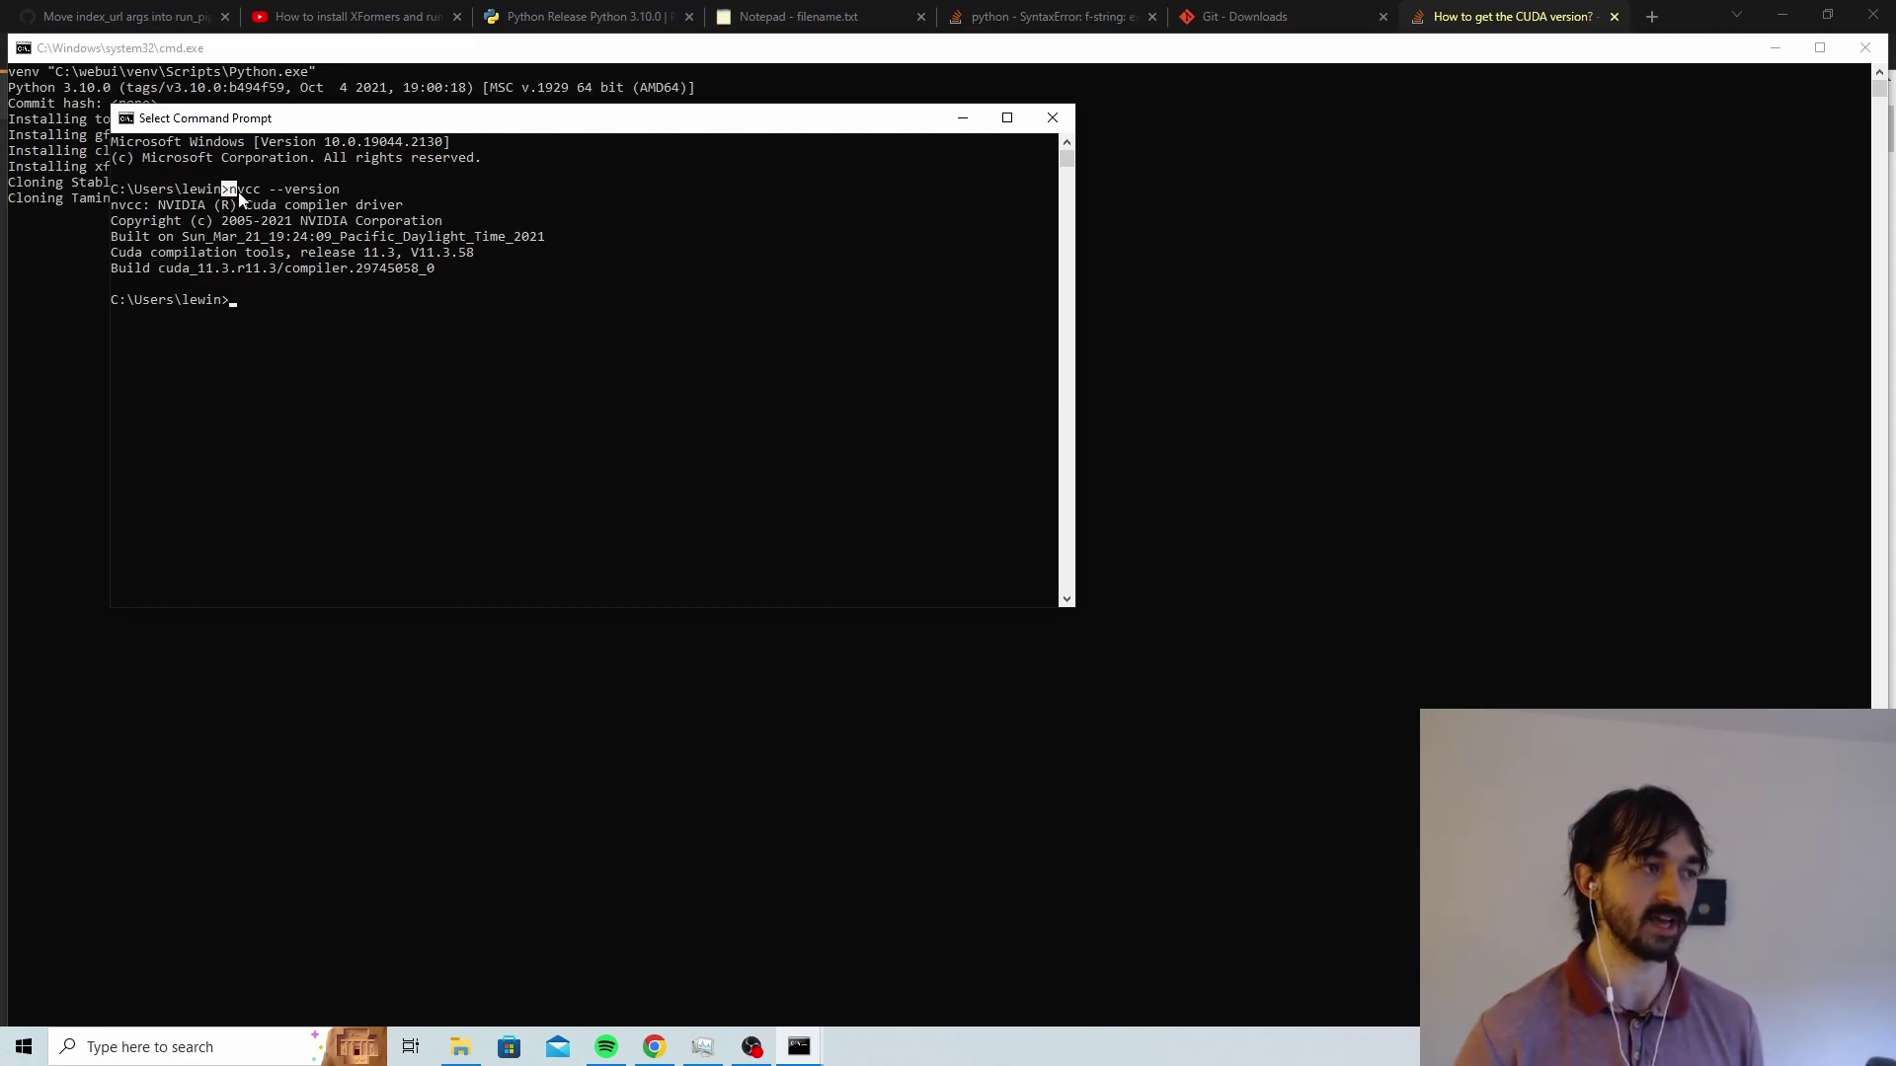
left_click_drag(244, 201, 382, 200)
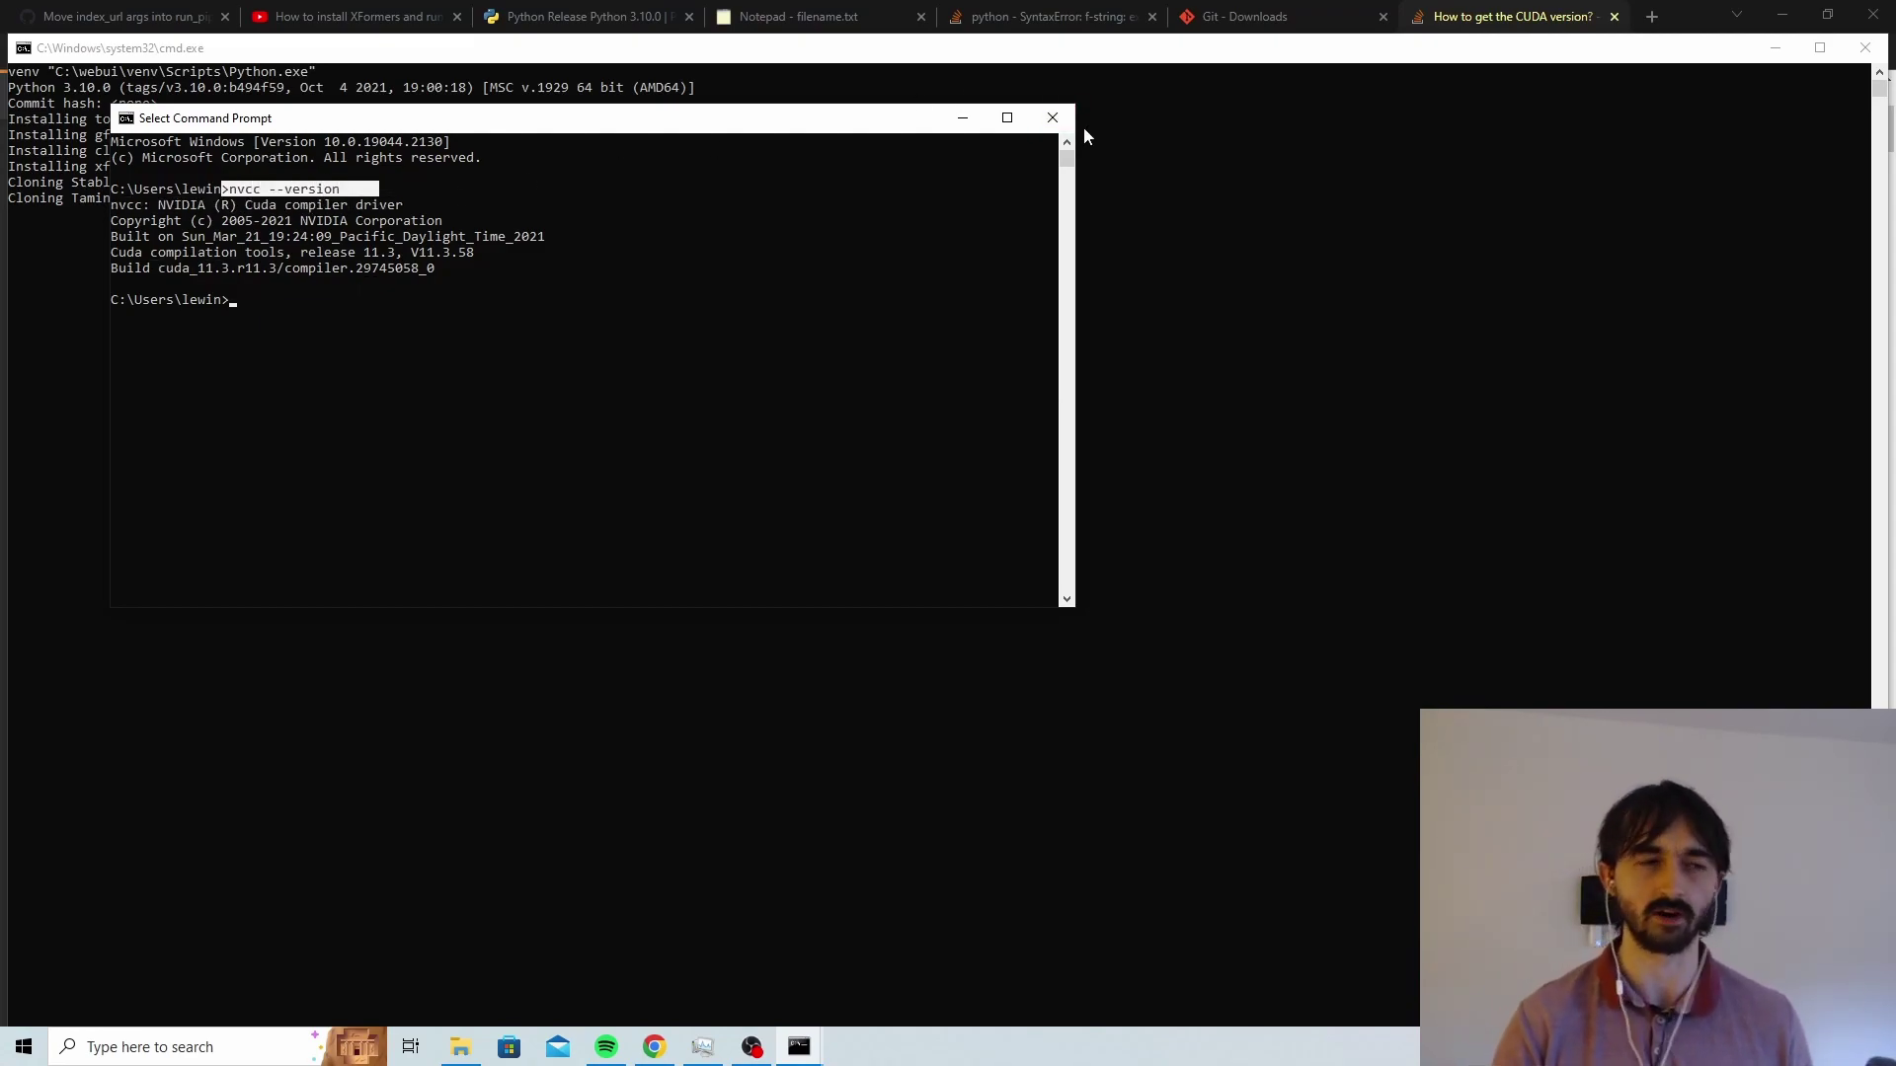
Close the version-check console and search Chrome for 'cuda 11.3 install'
left_click(1052, 118)
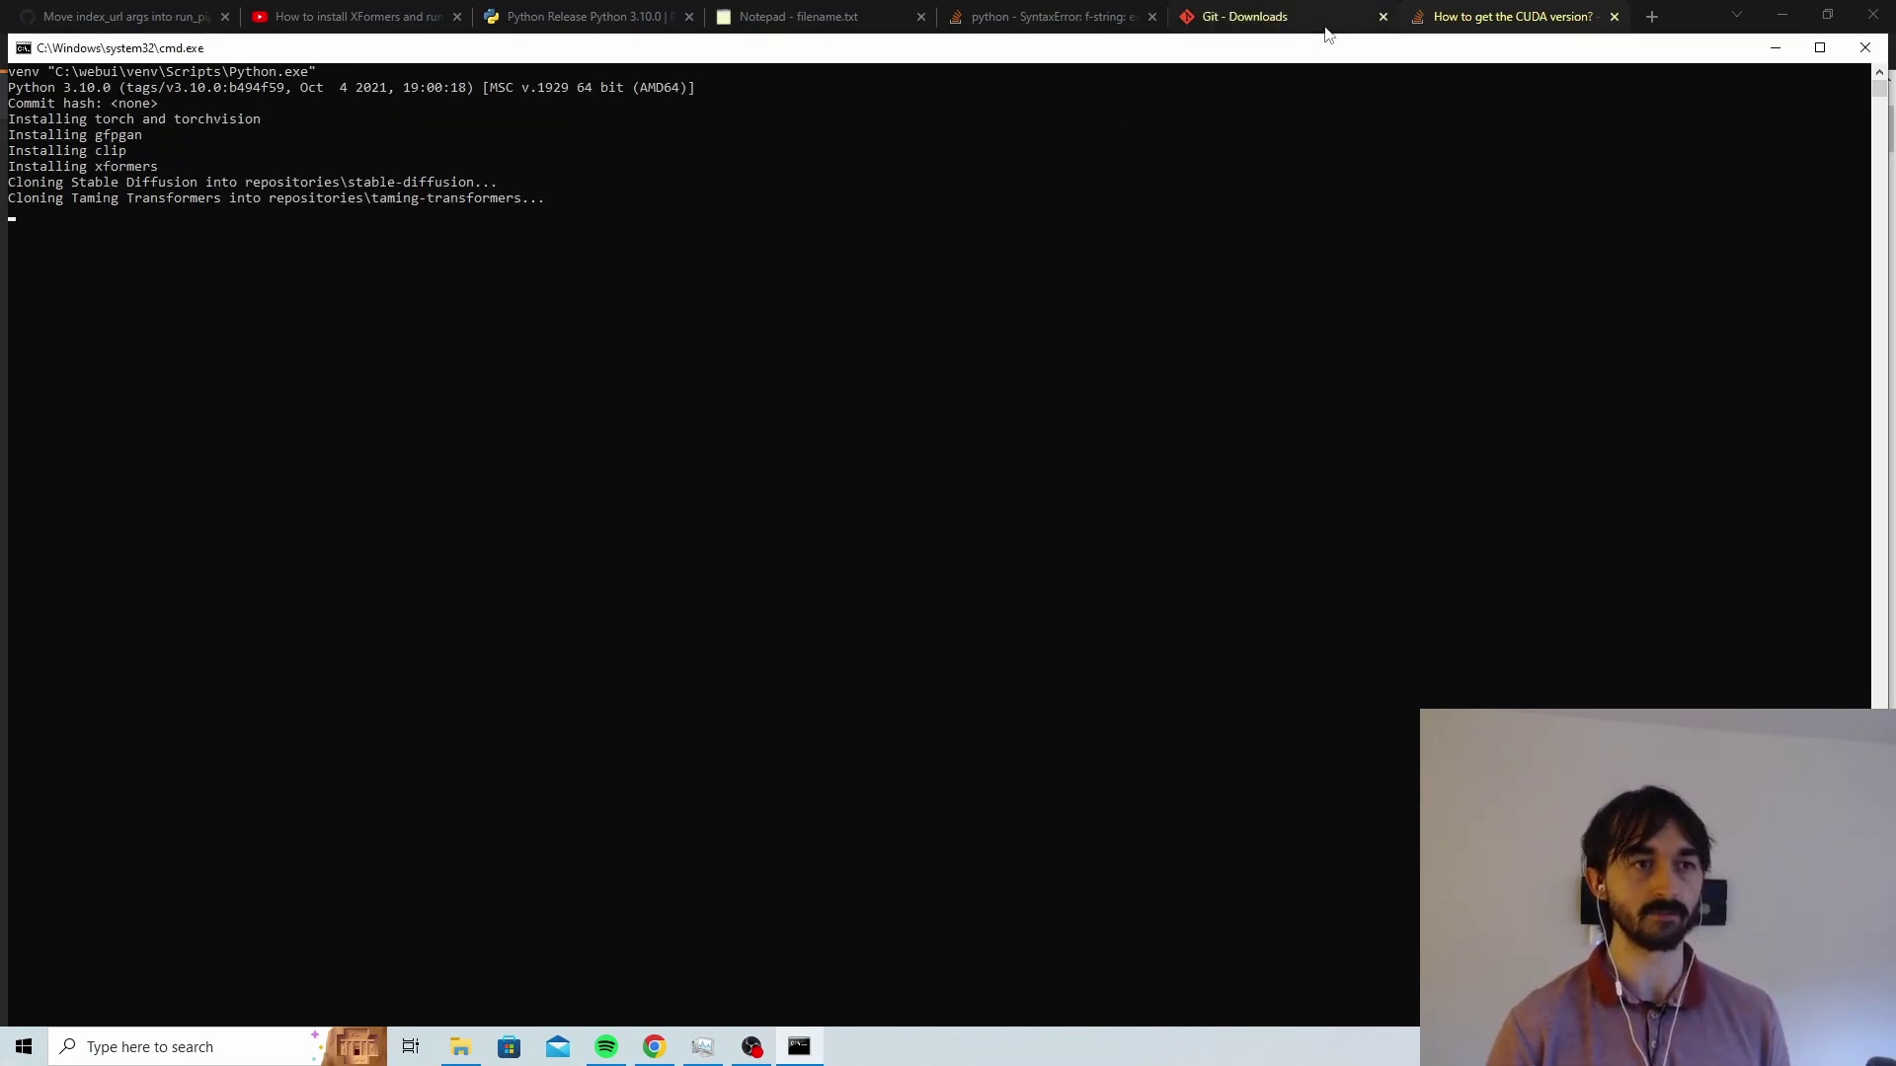
left_click(1259, 17)
left_click(1275, 50)
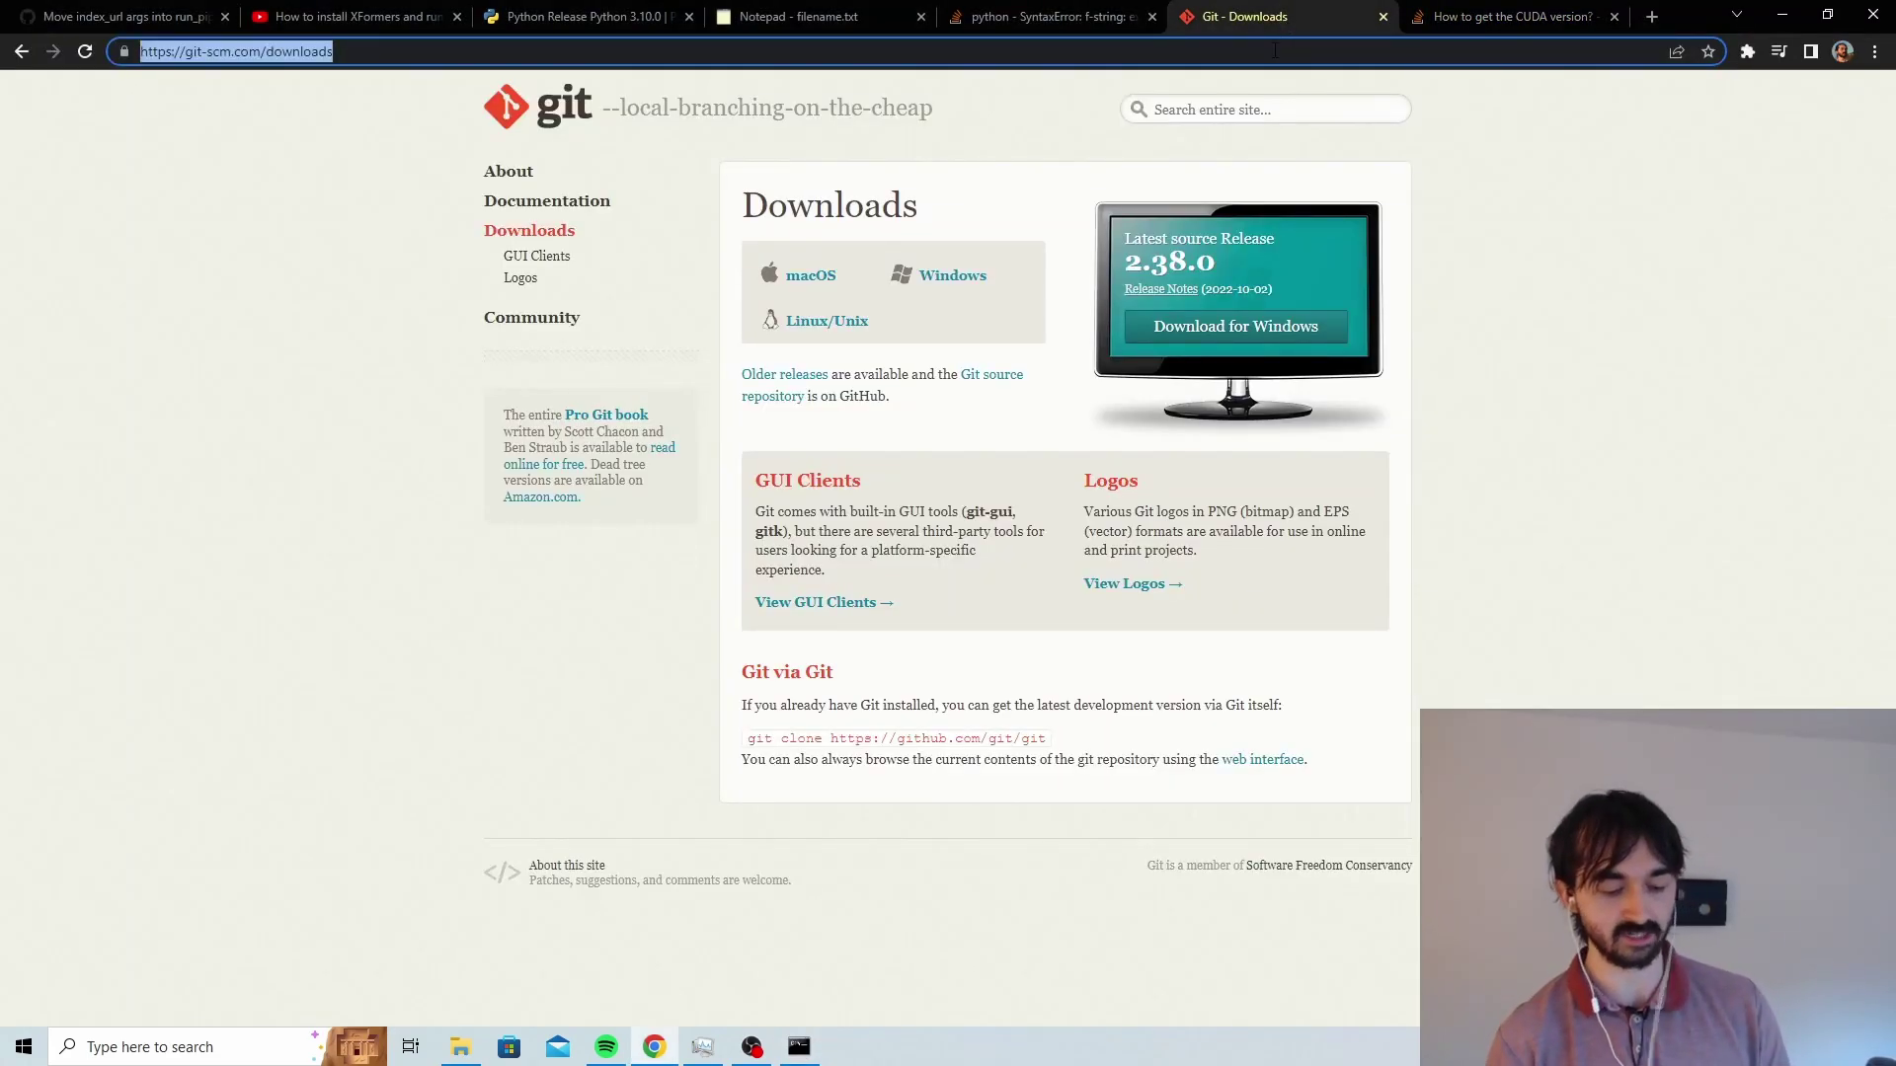
type("cida")
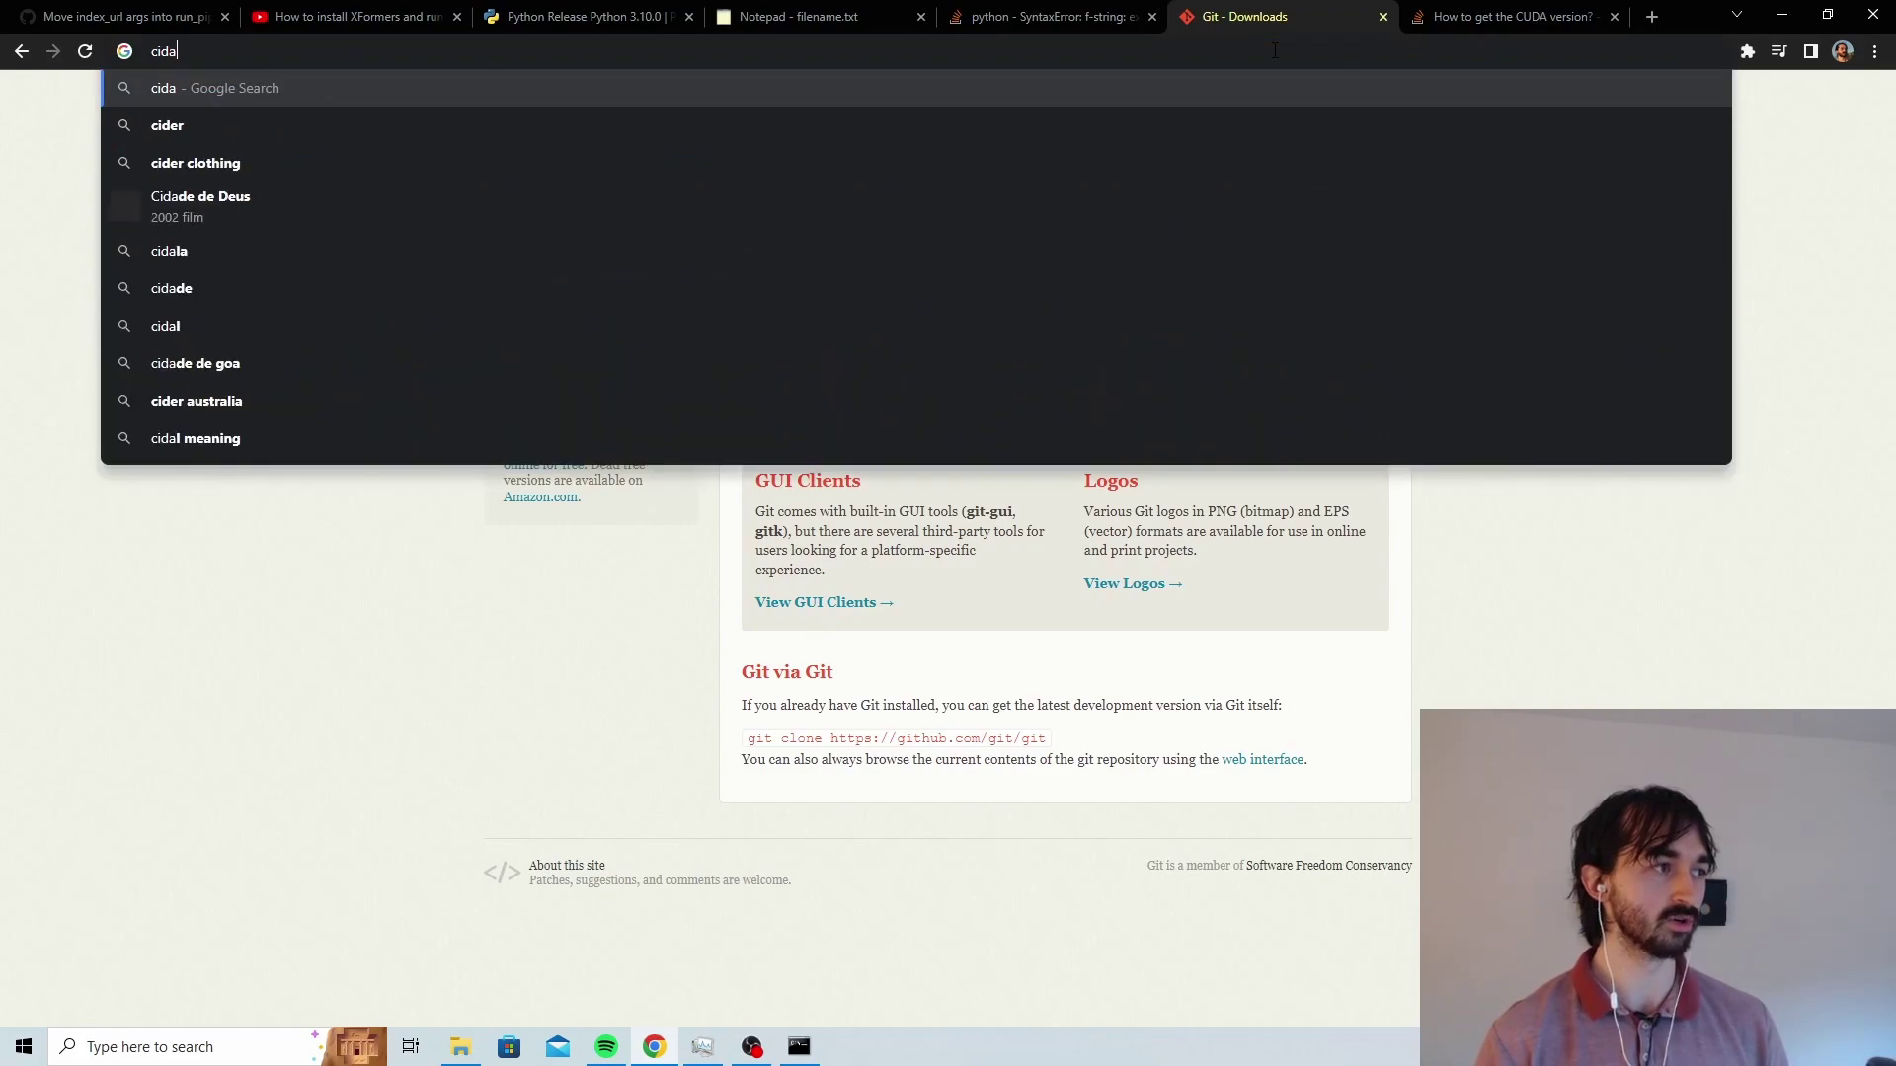
key("BackSpace")
key("BackSpace")
type("uda ")
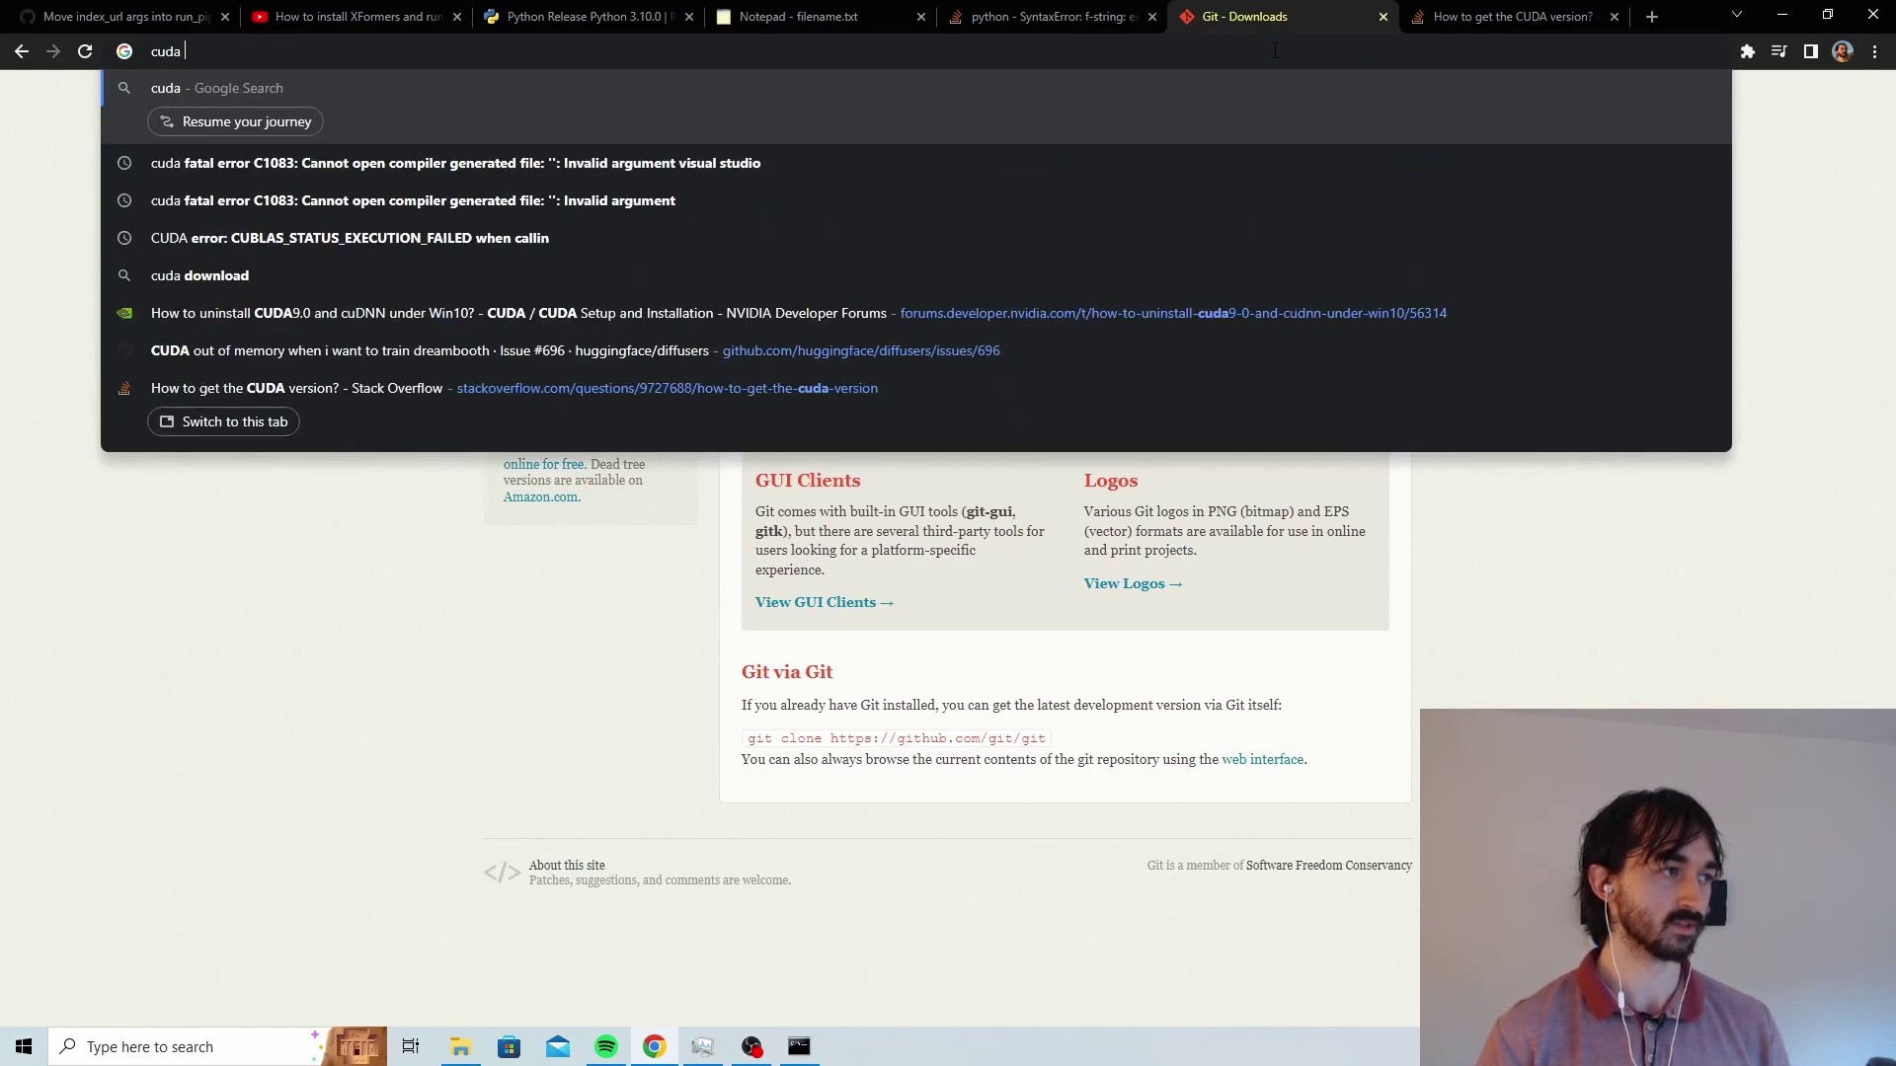
type("11.3 install'")
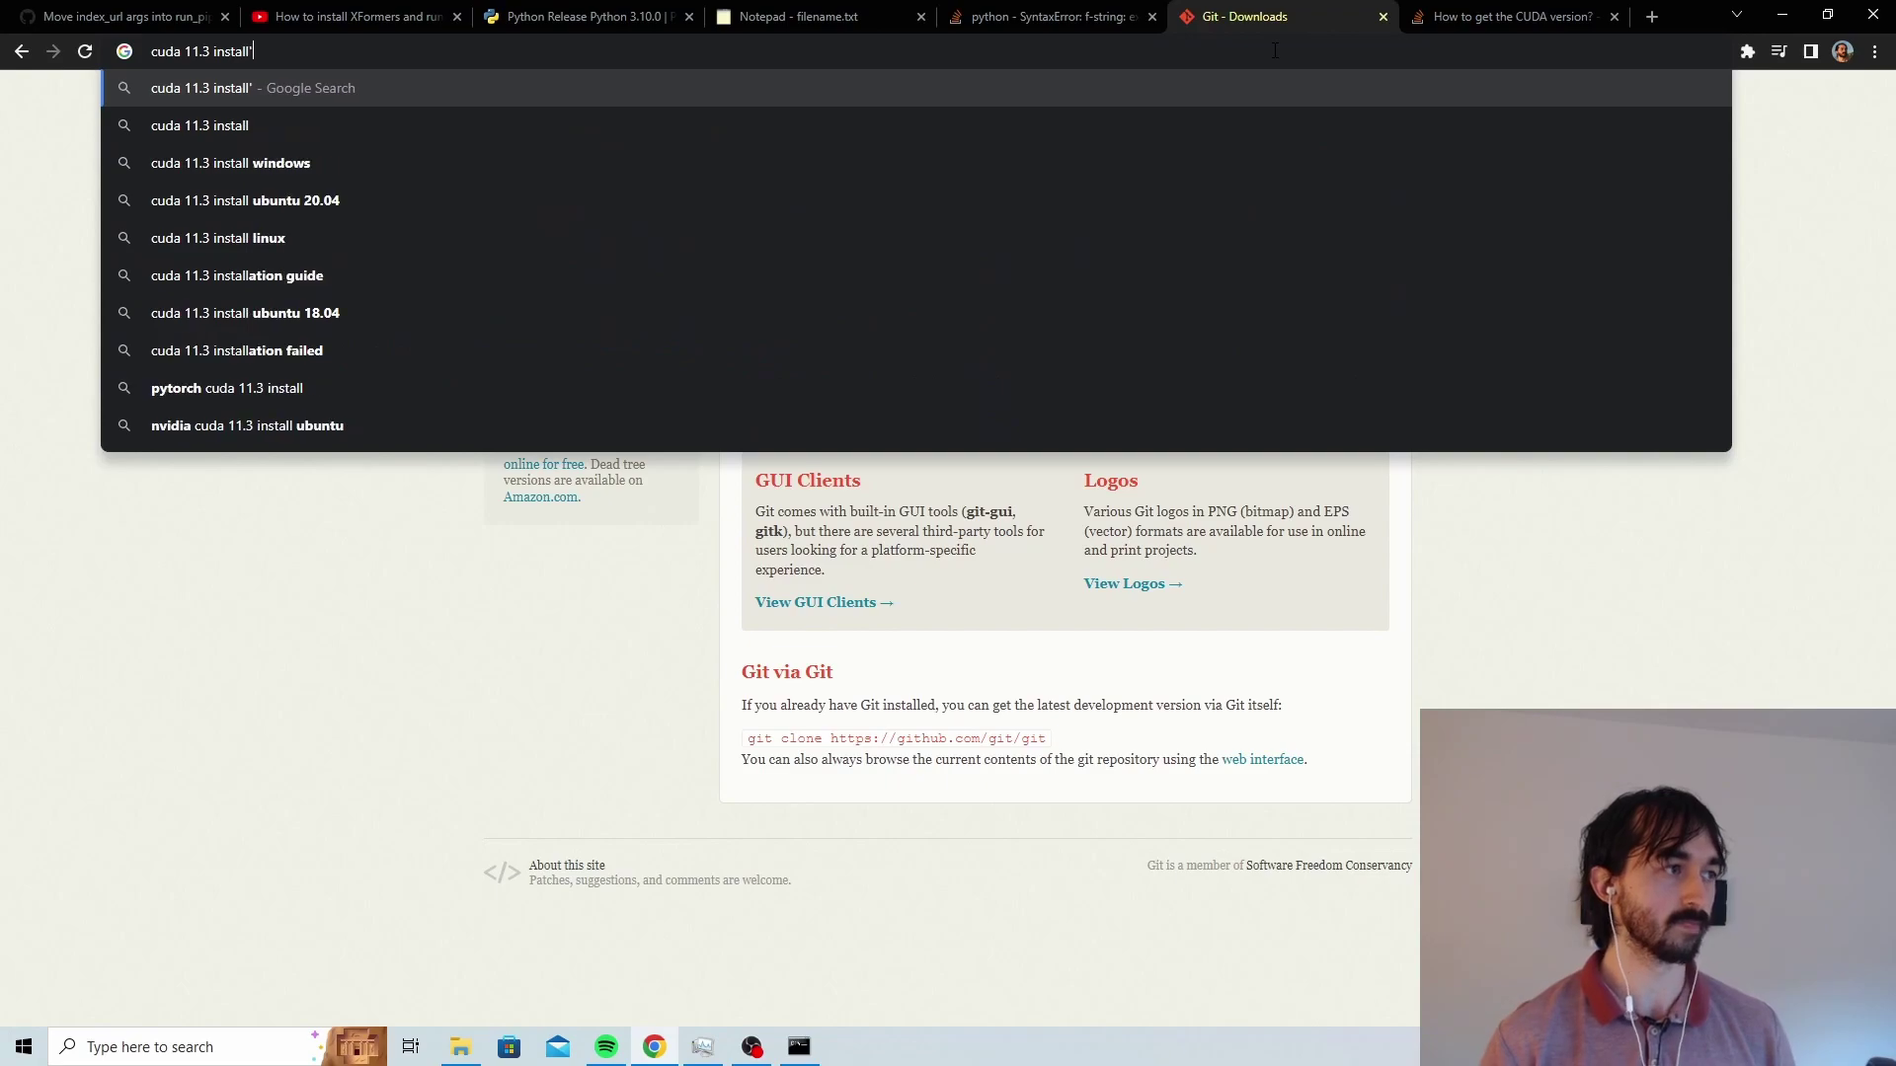
key("BackSpace")
key("Return")
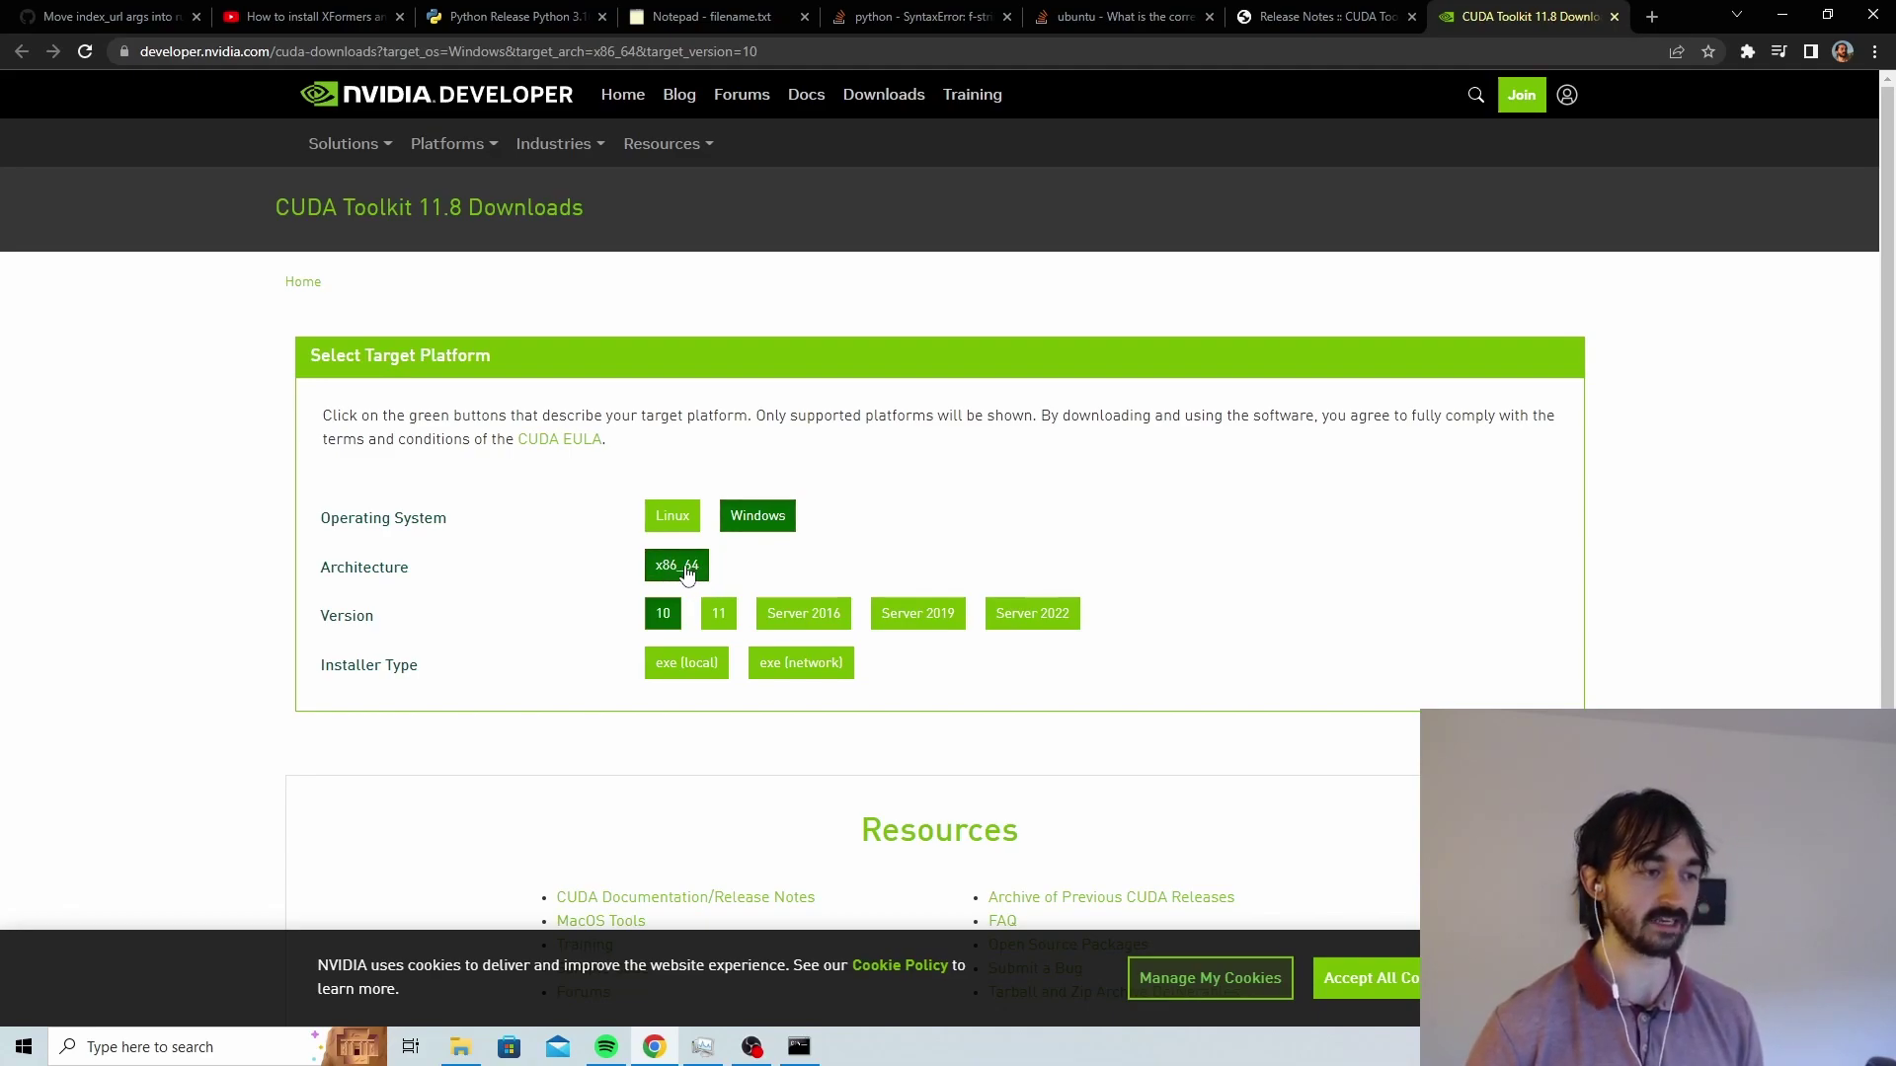
key("super")
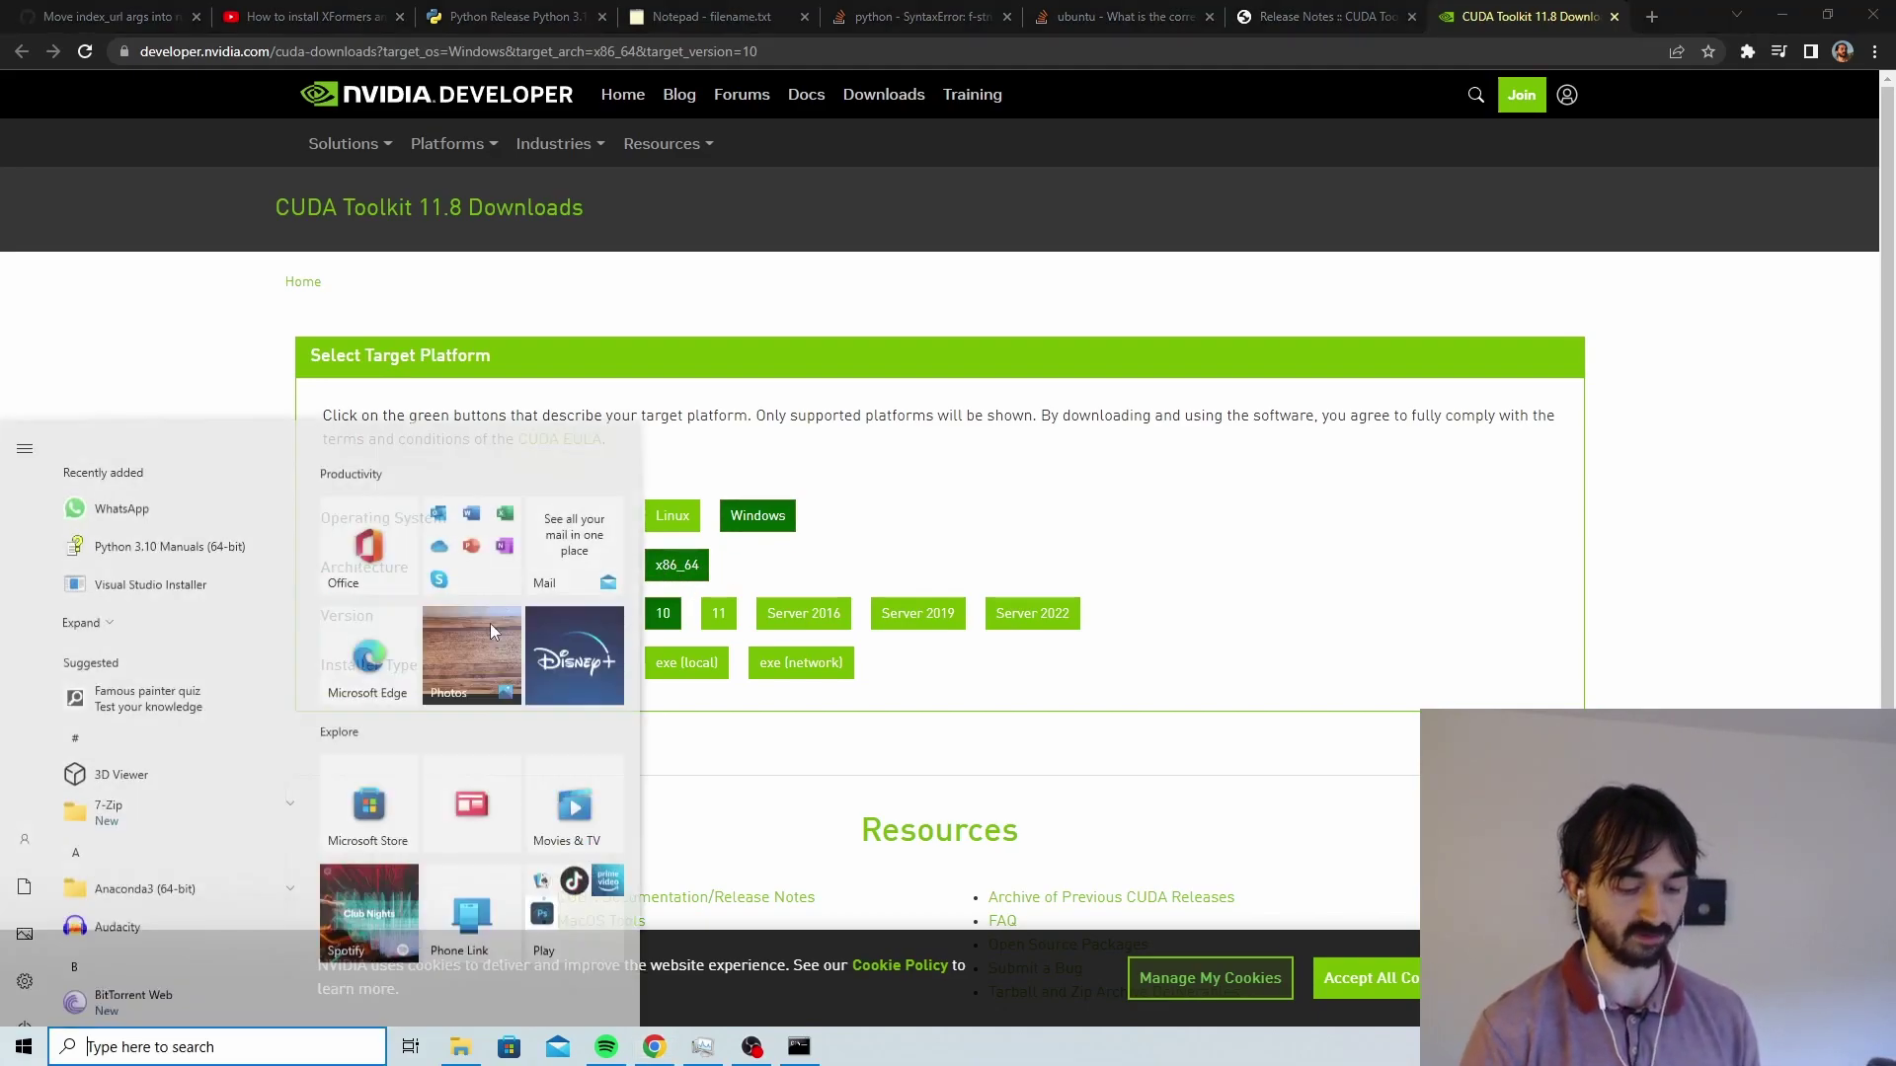
type("sys")
key("Return")
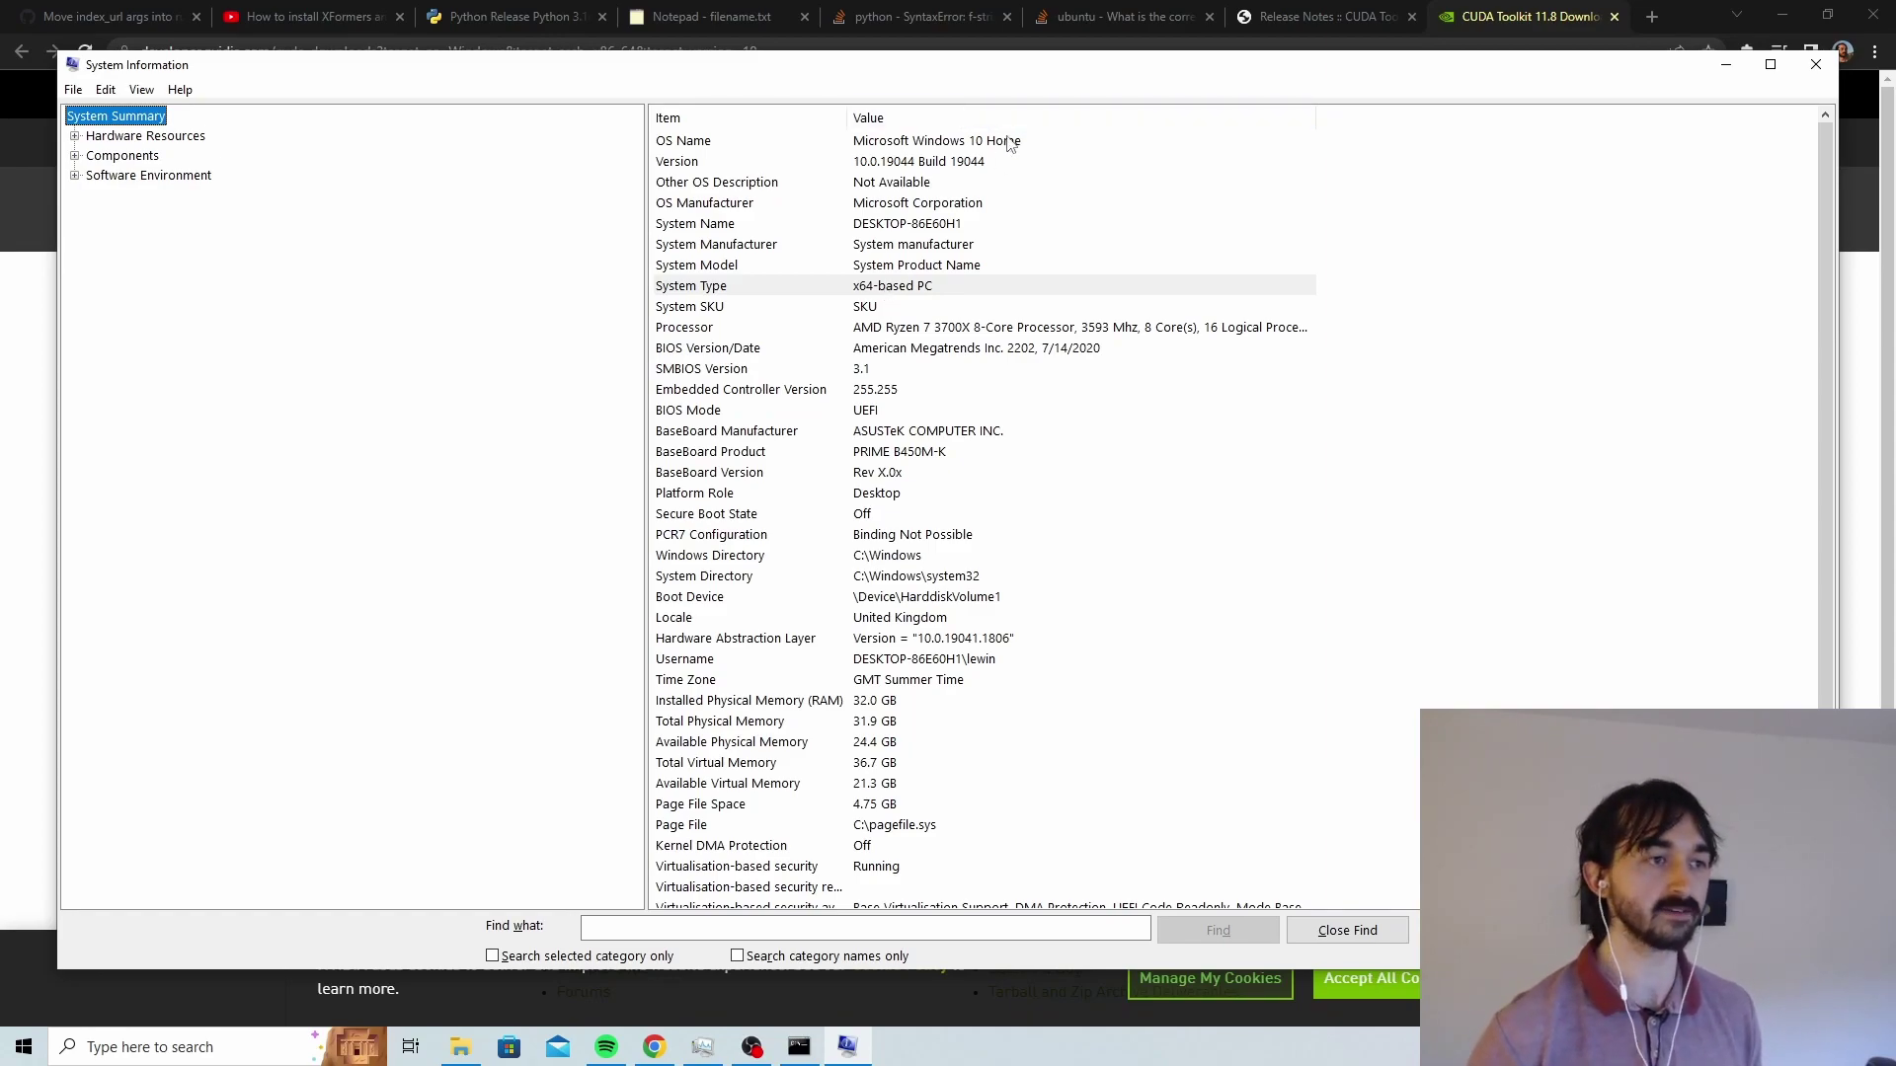
left_click(1797, 65)
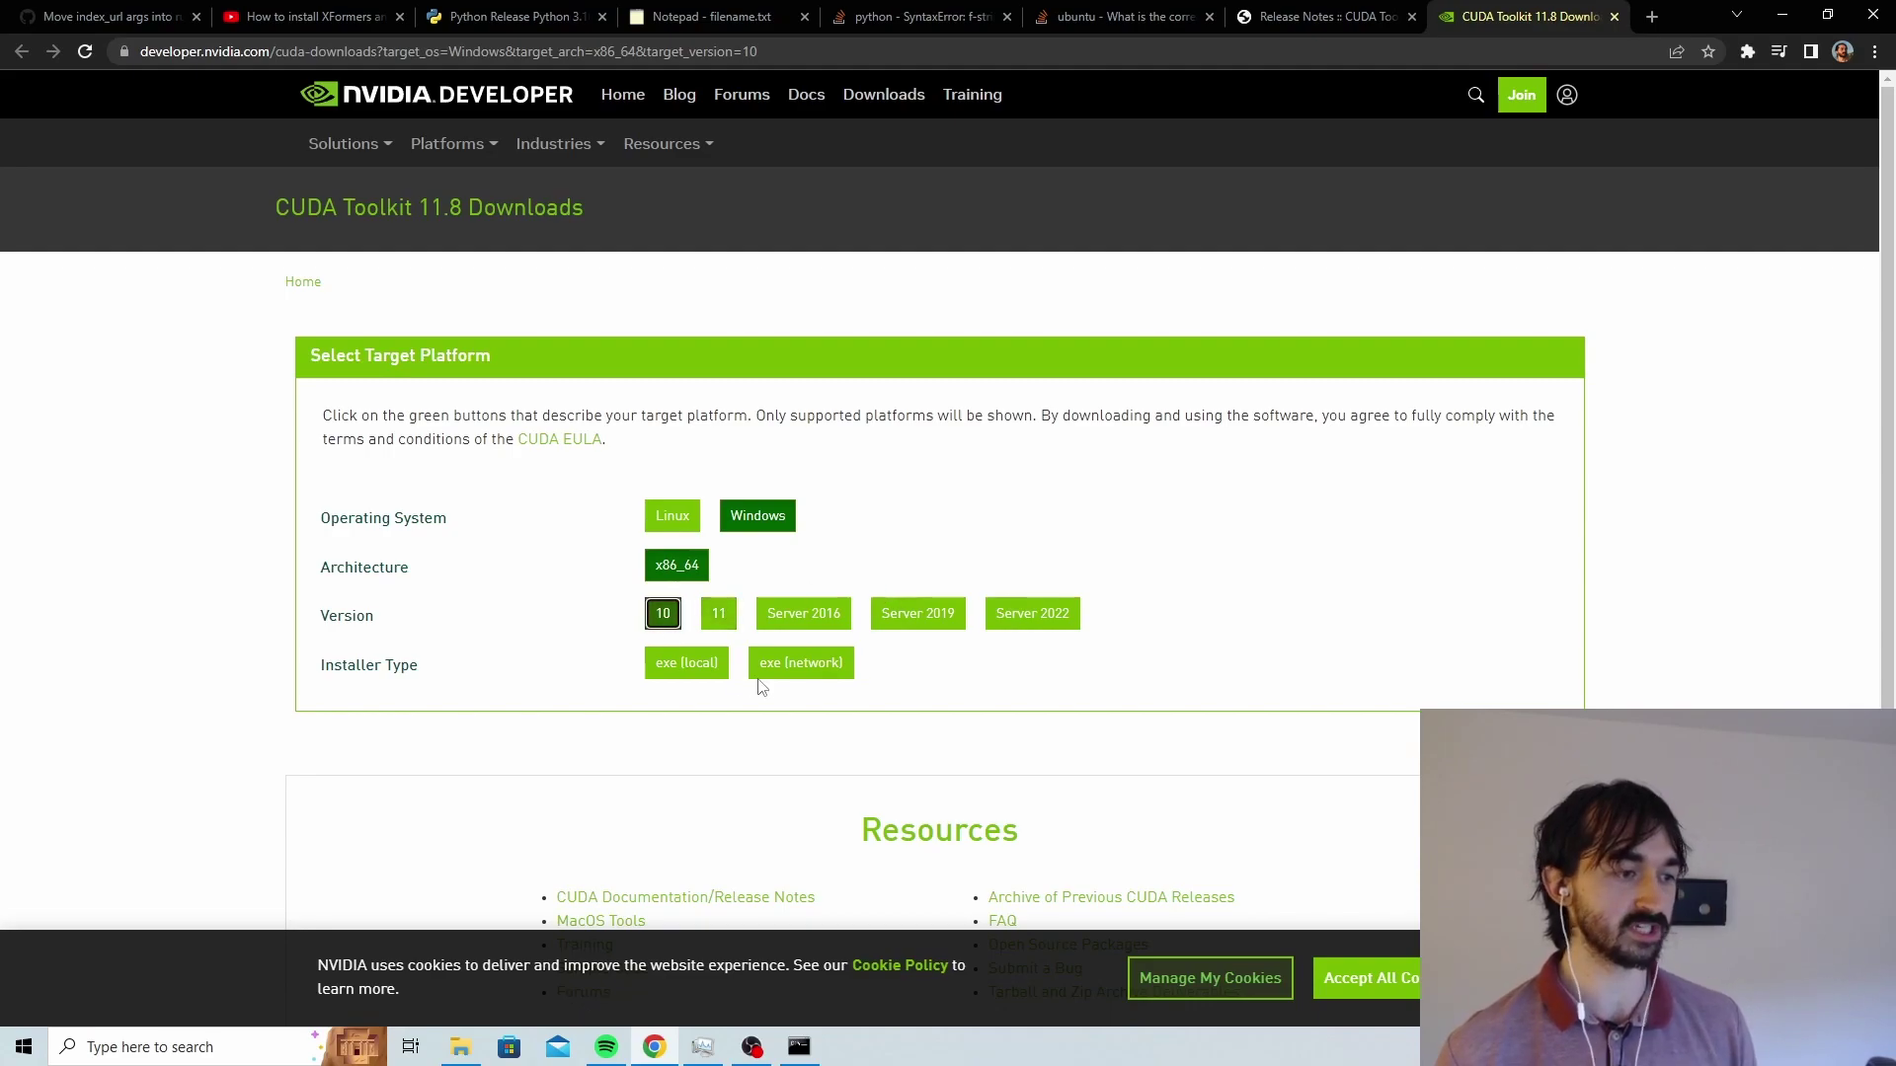
Start the 3.0 GB local exe CUDA installer download, then cancel it
left_click(689, 664)
scroll(965, 665, "down", 4)
left_click(1434, 473)
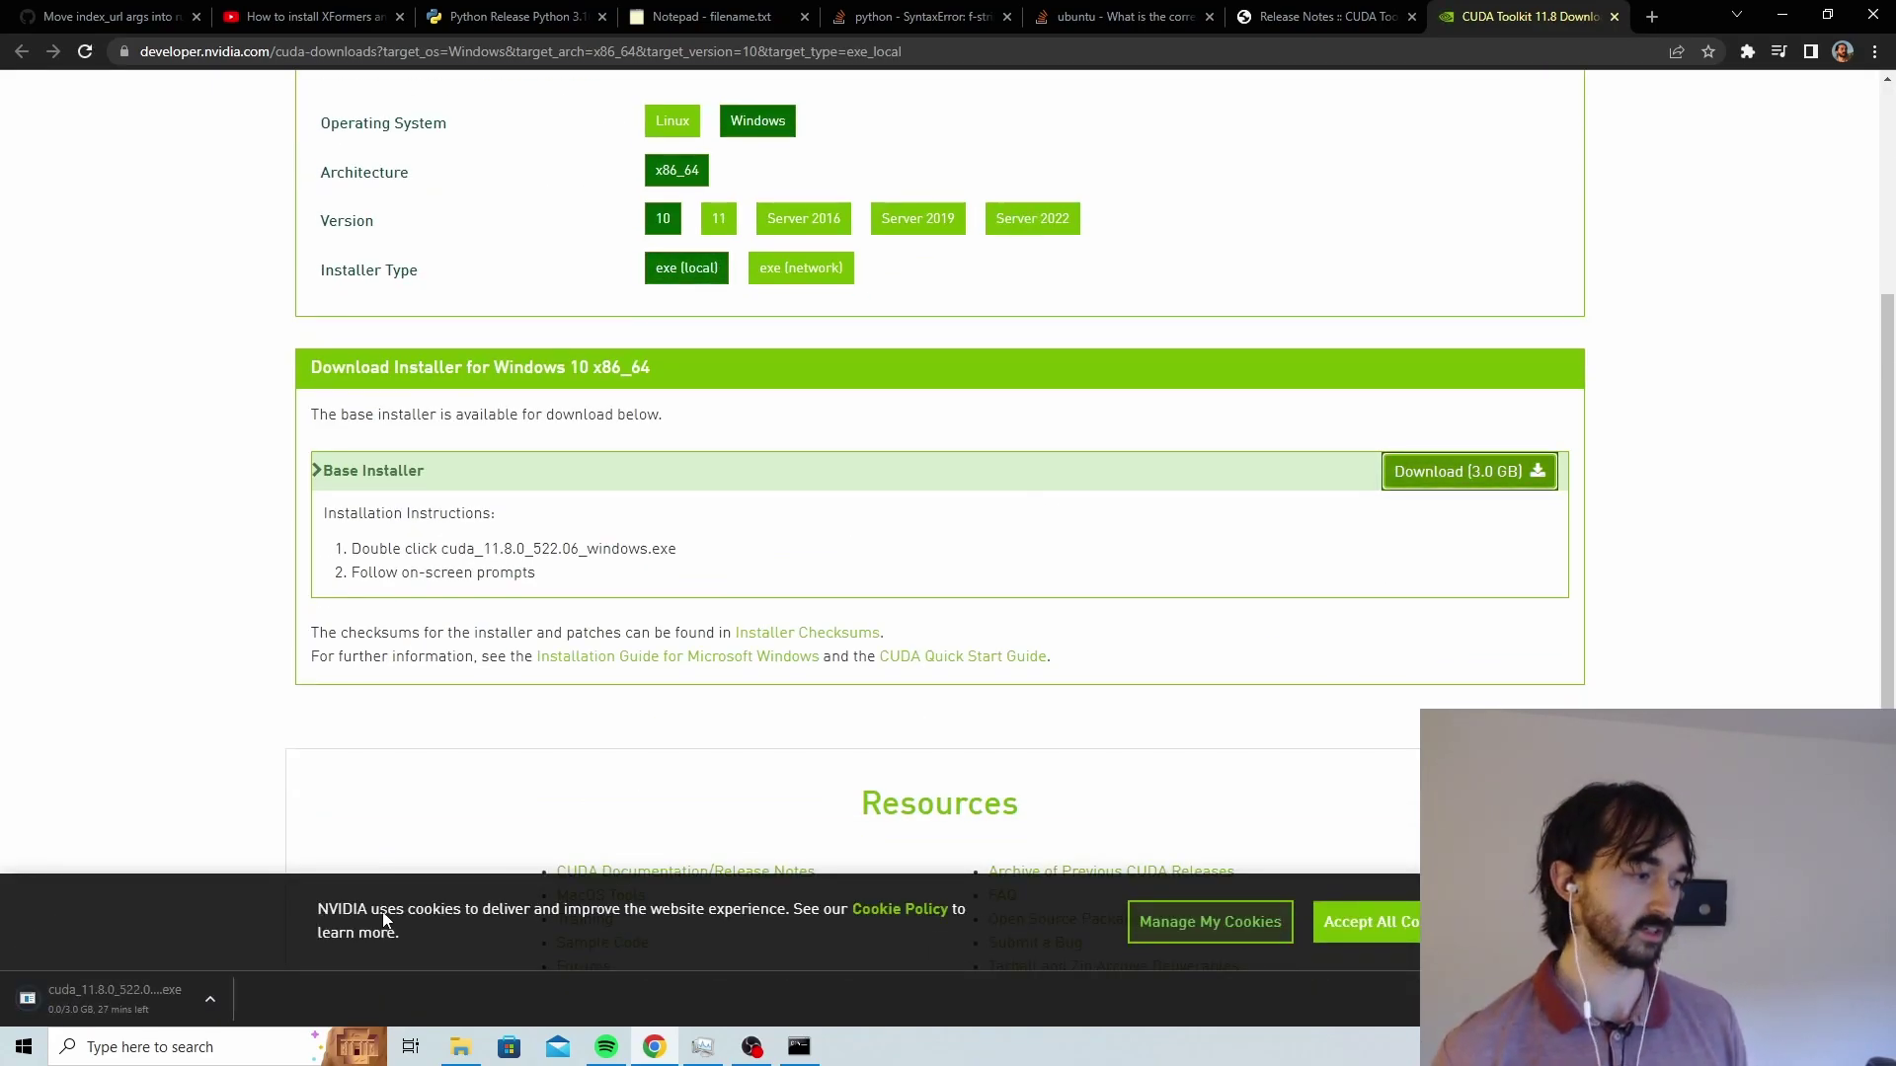
right_click(146, 992)
left_click(188, 975)
Close the CUDA downloads, release notes and Stack Overflow tabs
scroll(774, 504, "up", 4)
key("ctrl+w")
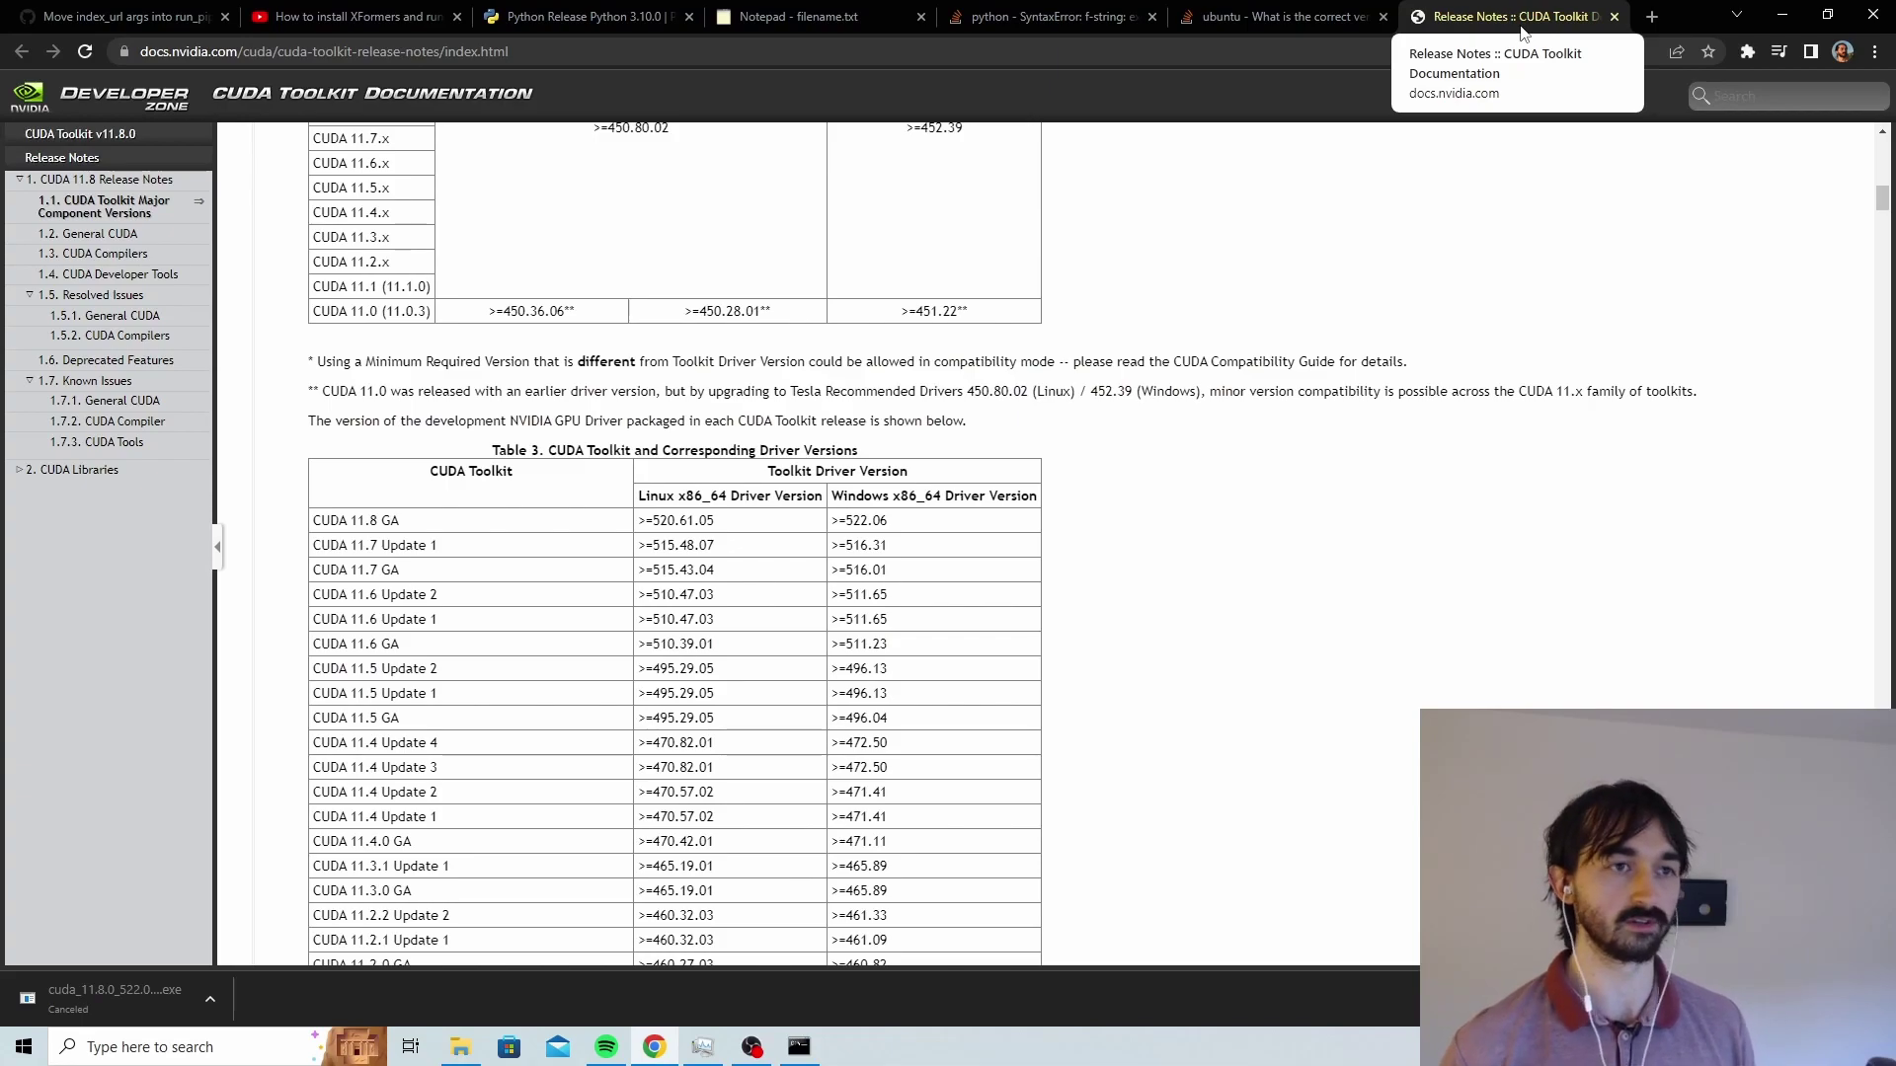
key("ctrl+w")
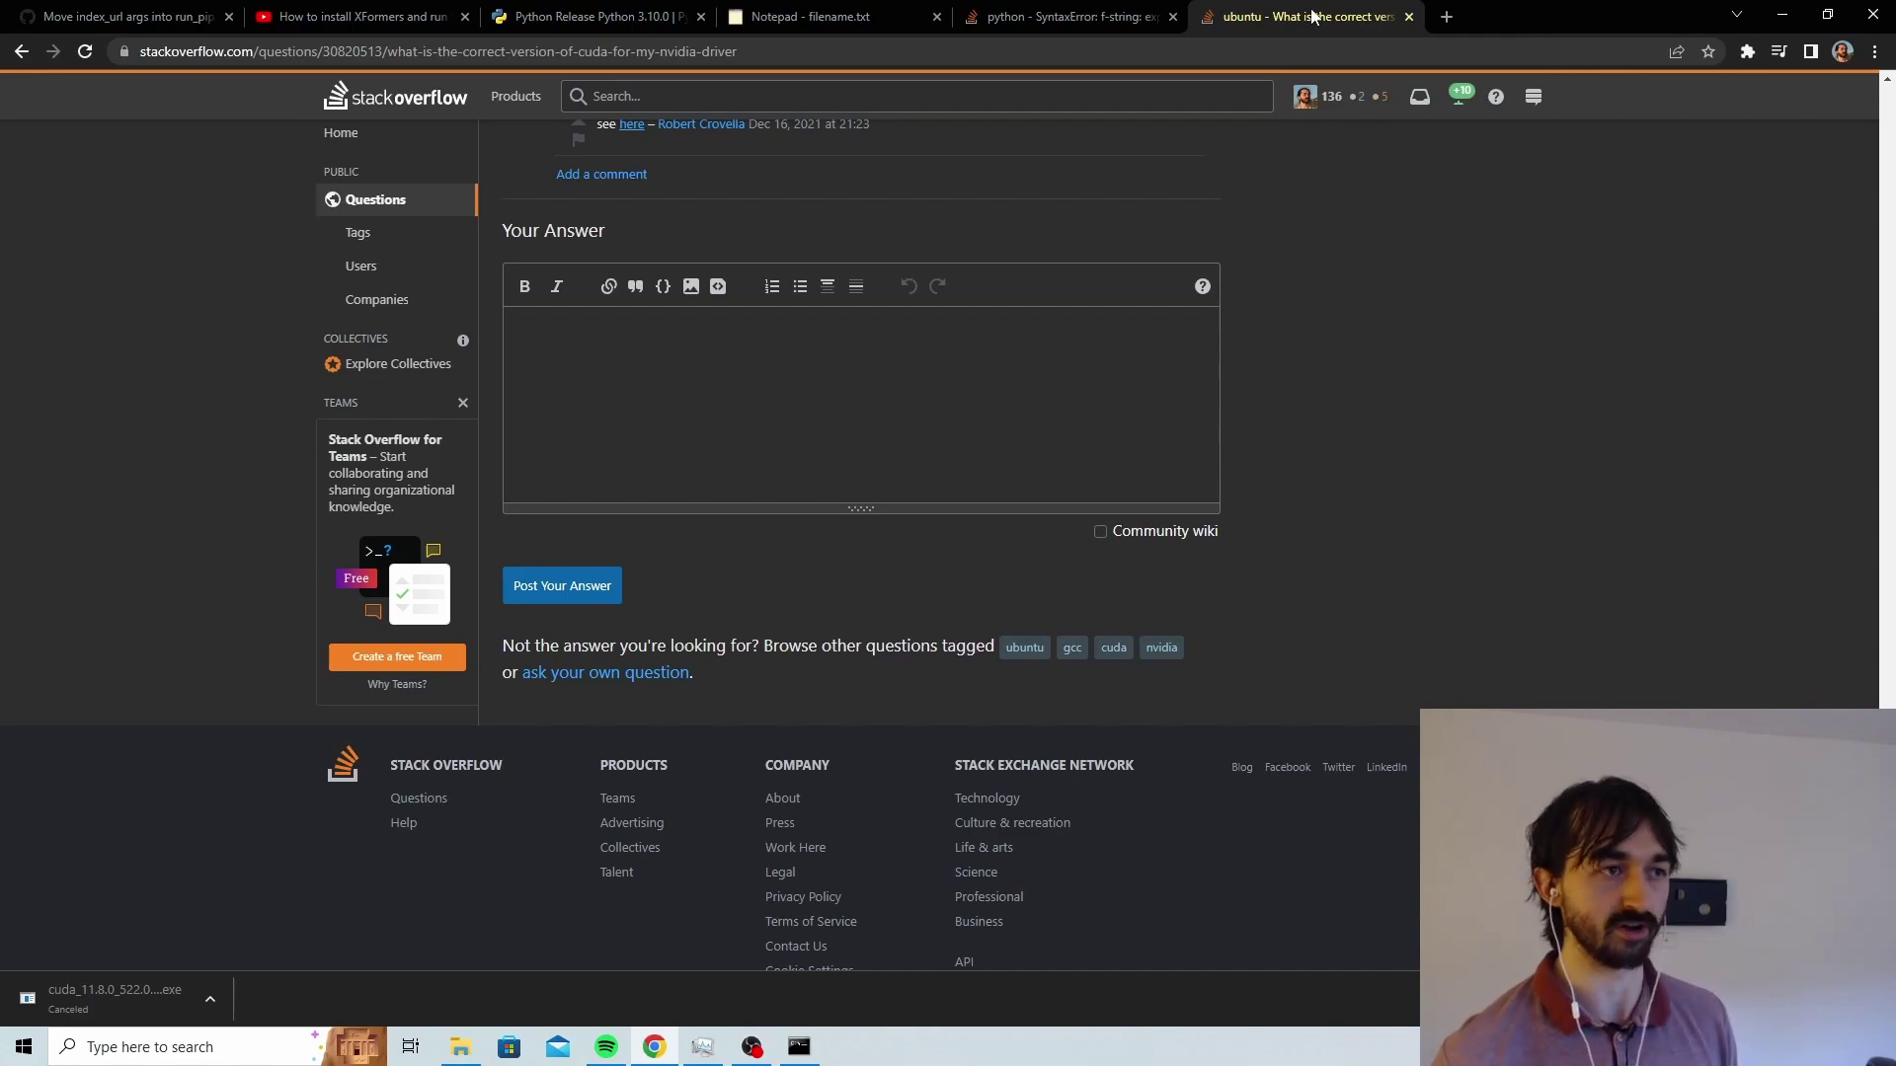
key("ctrl+w")
Check the WebUI launch console, then load localhost:7860 in a new Chrome tab
left_click(800, 1045)
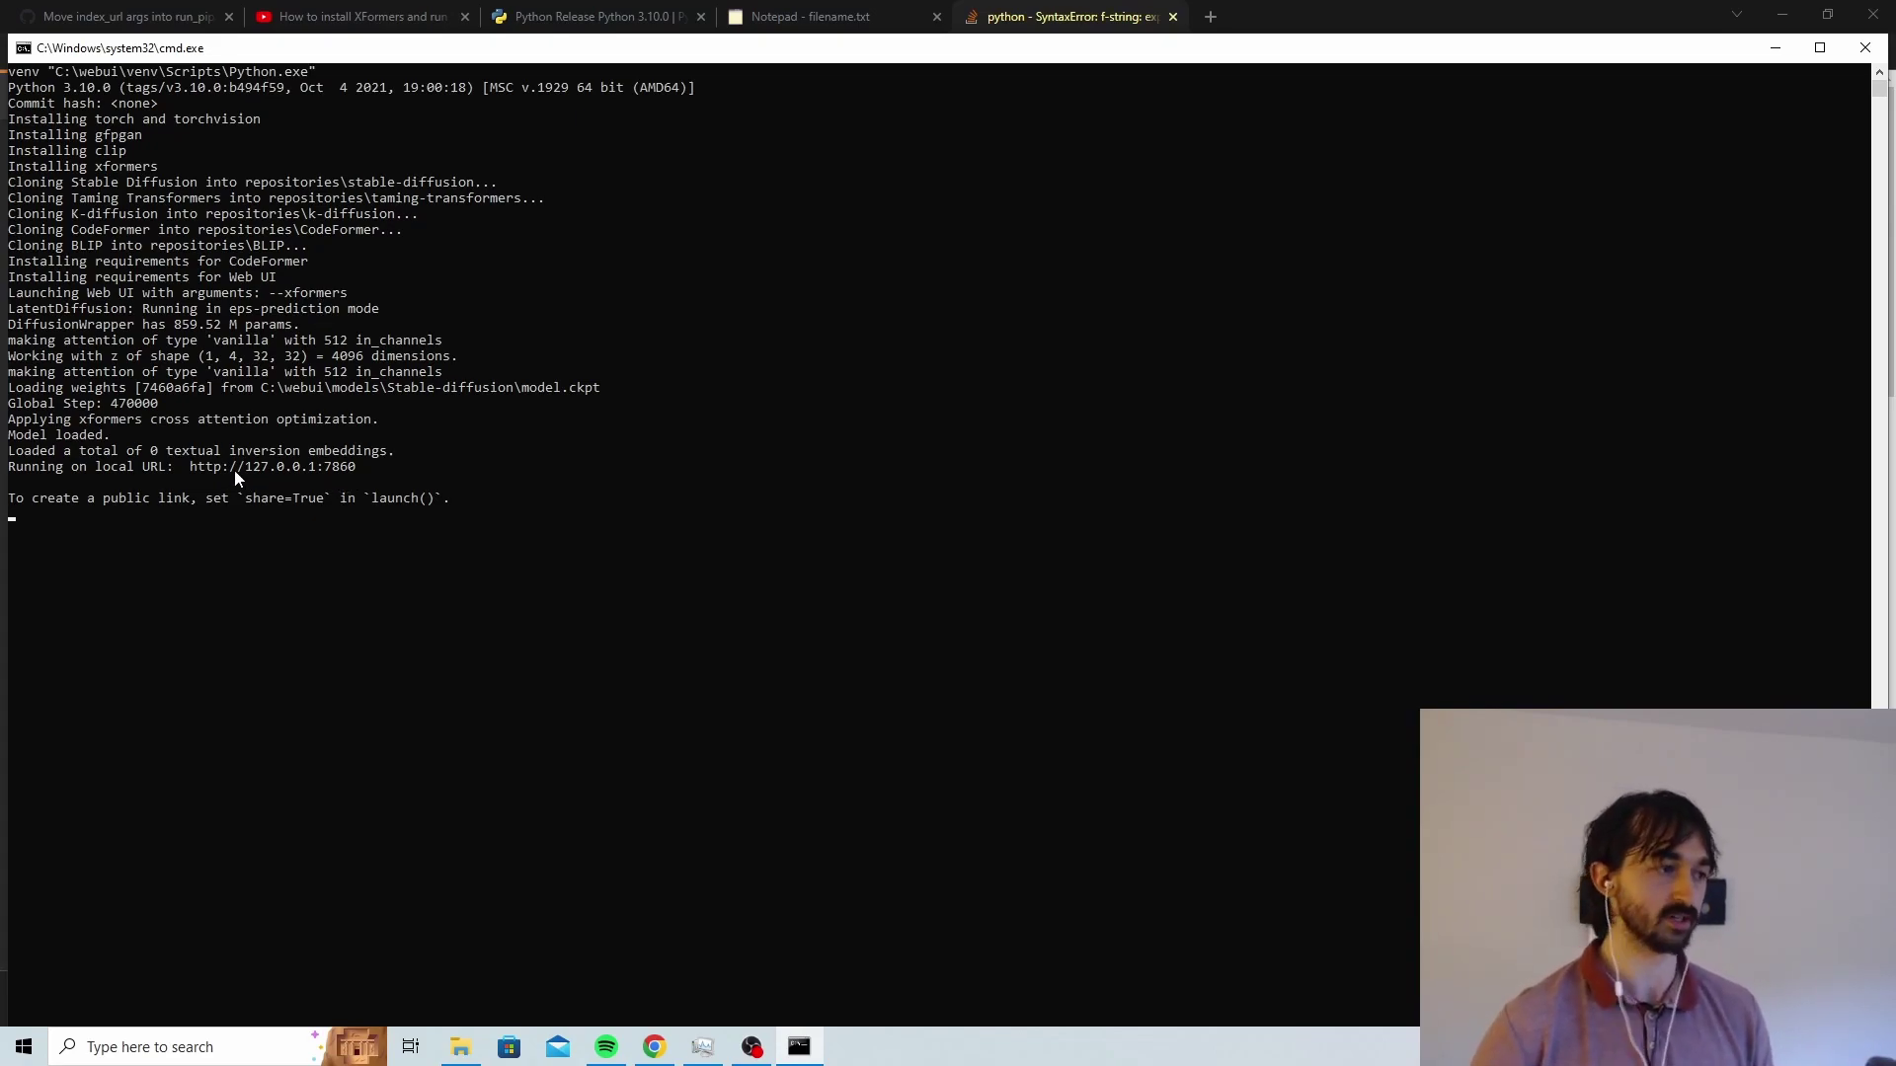
left_click(1217, 19)
type("lo")
key("Return")
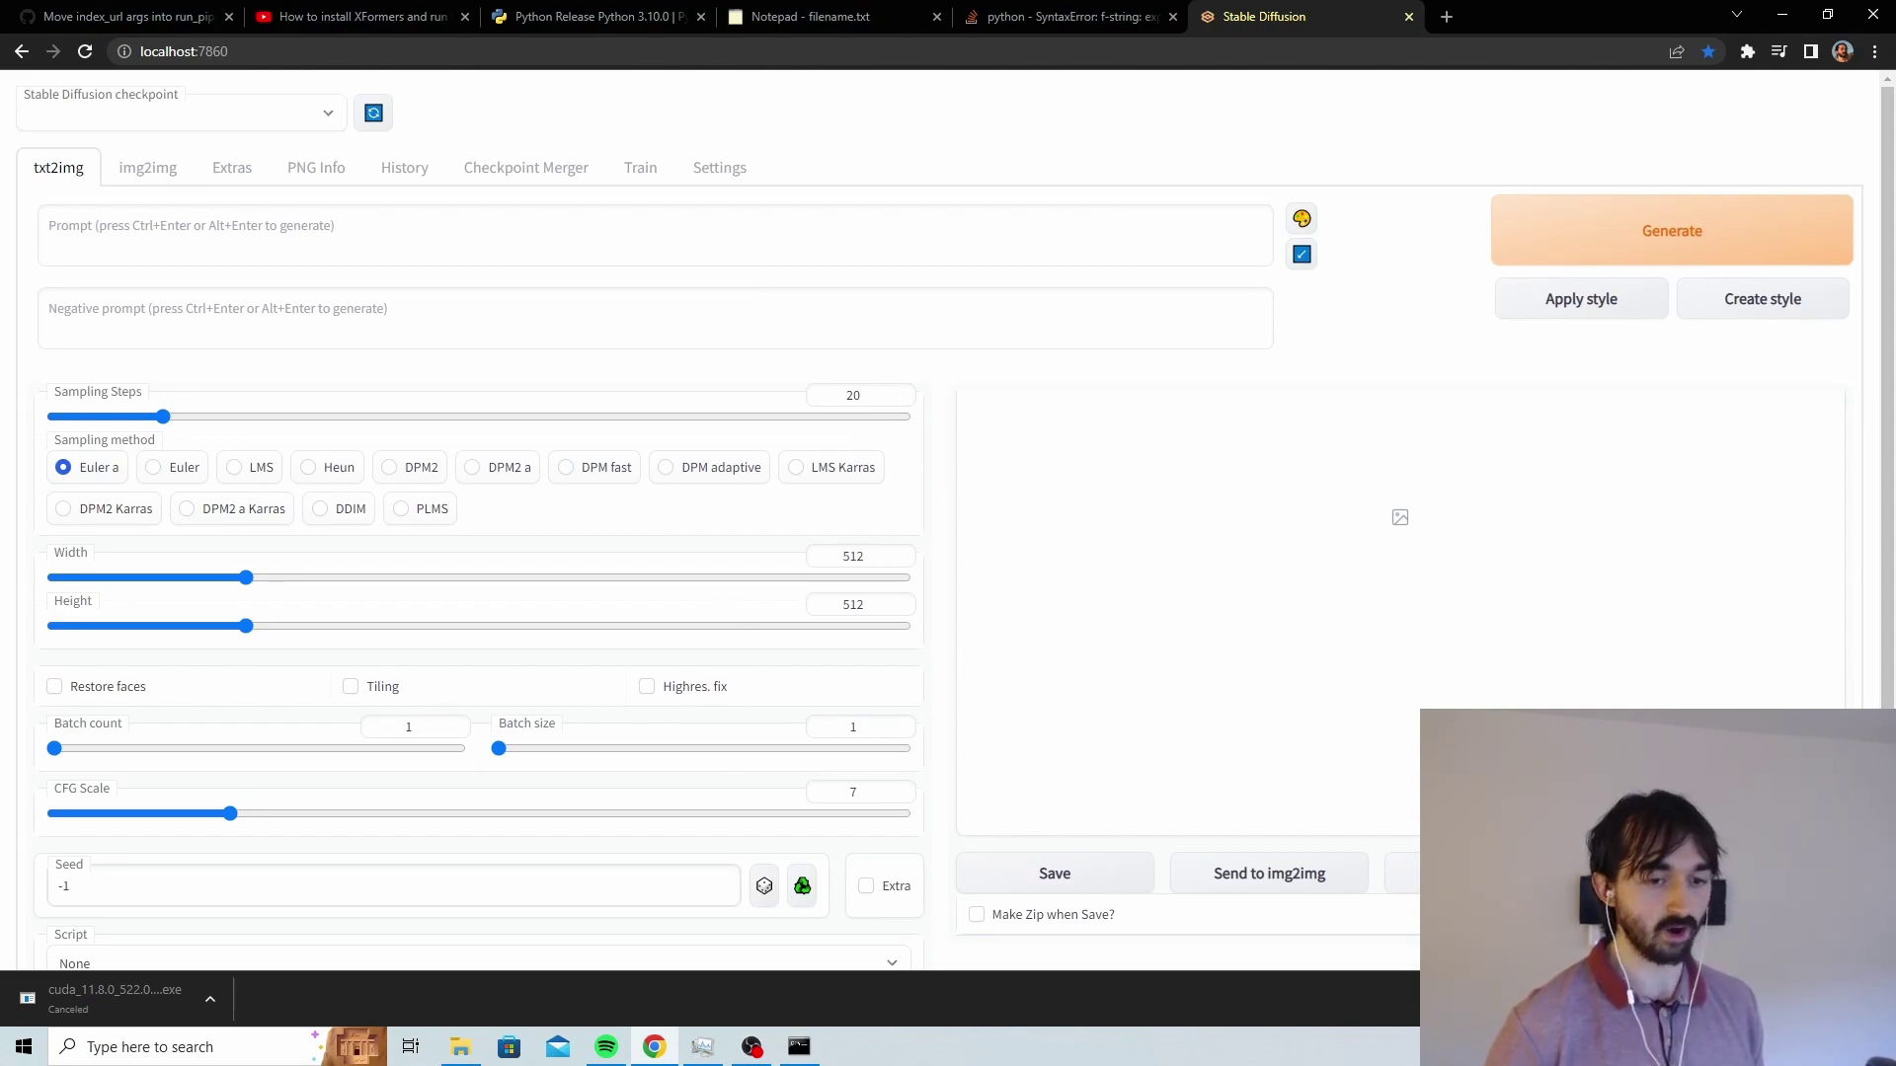
Generate an image from the prompt 'an image' and follow its 20 steps in the console
left_click(374, 242)
type("an image")
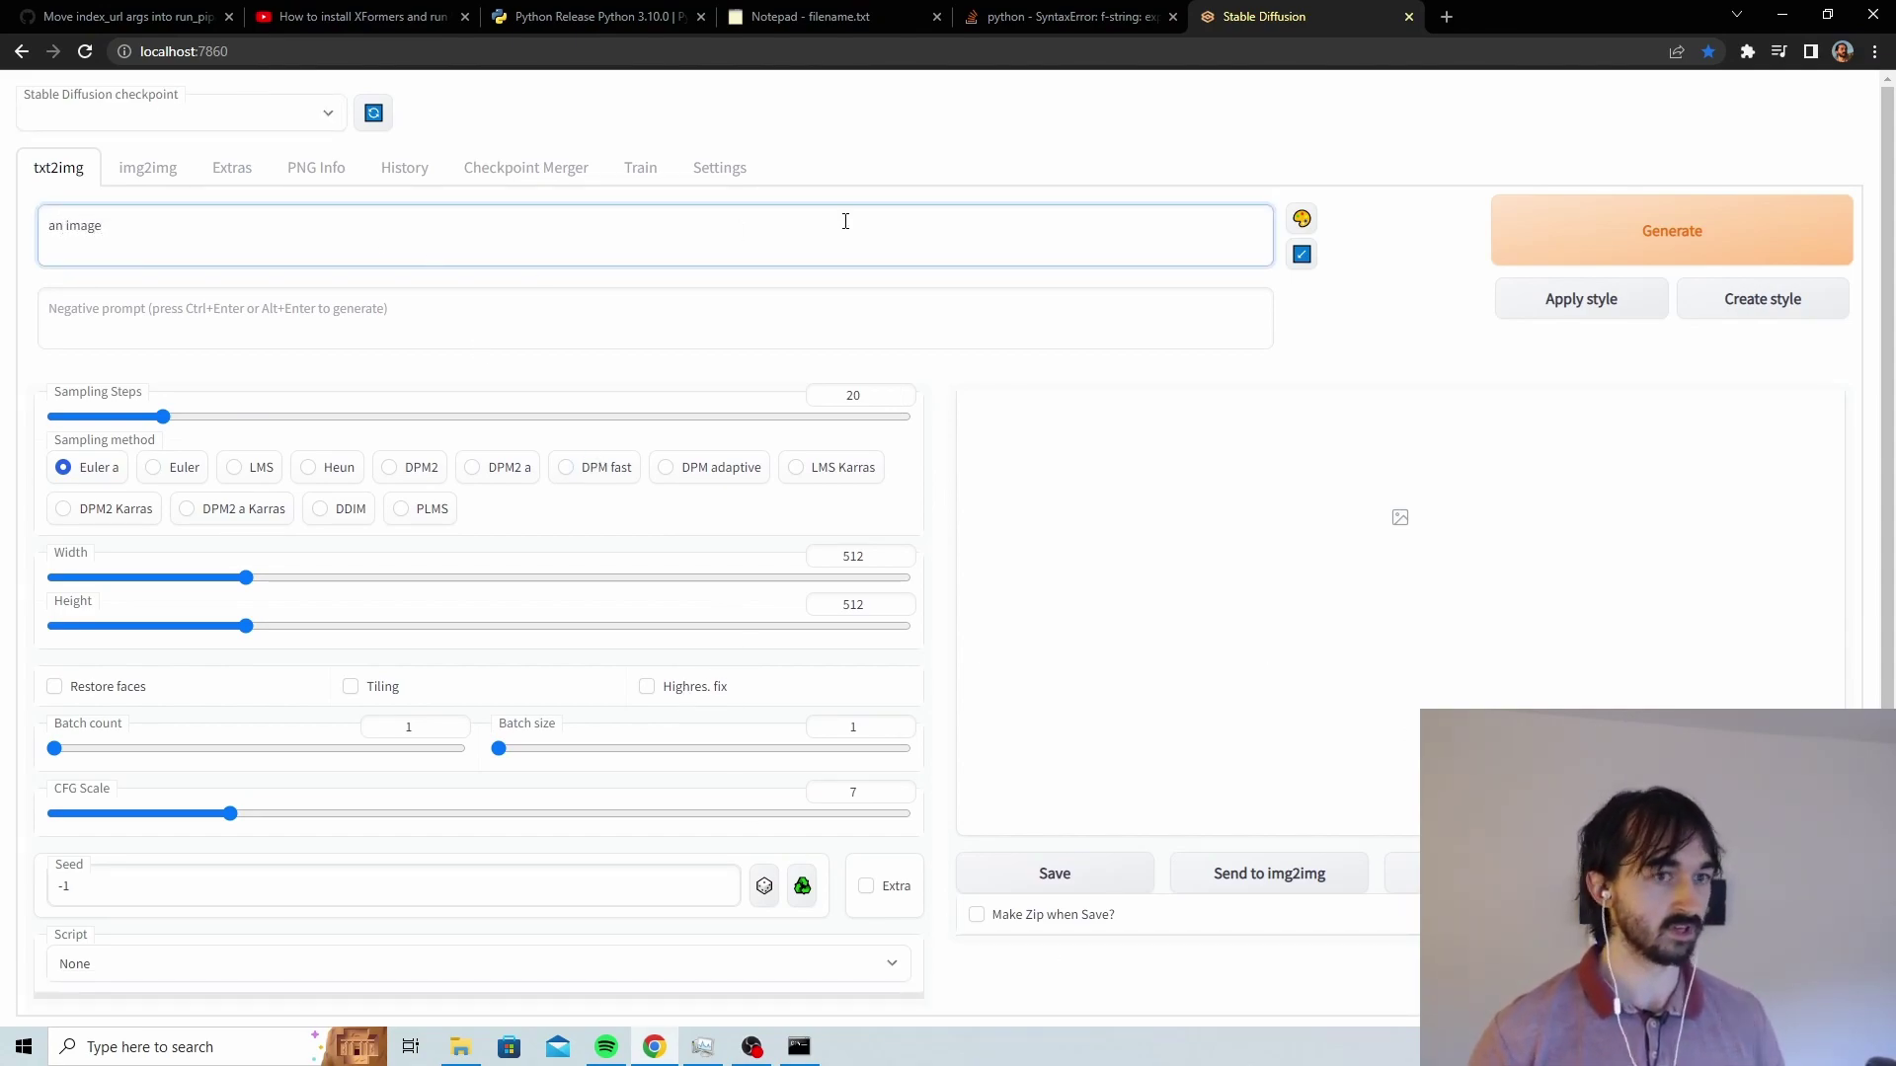
left_click(1627, 221)
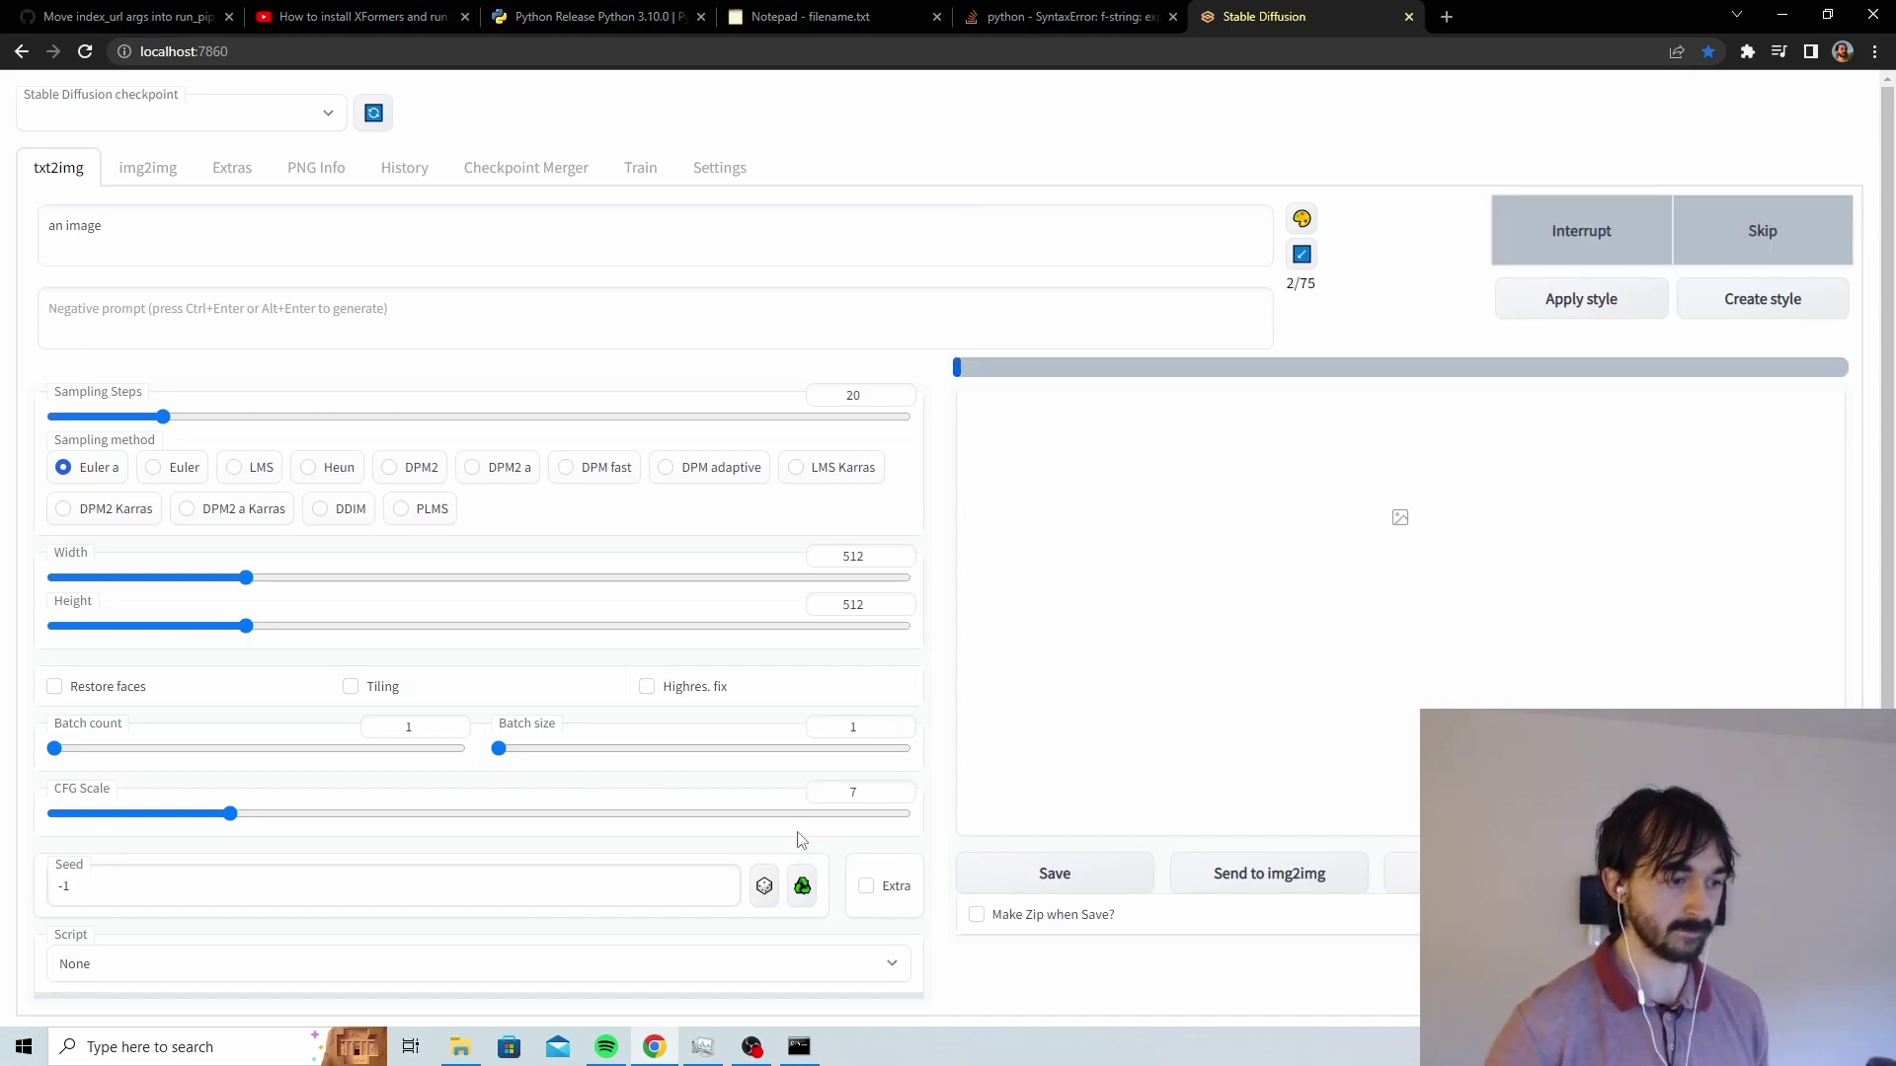
left_click(812, 1055)
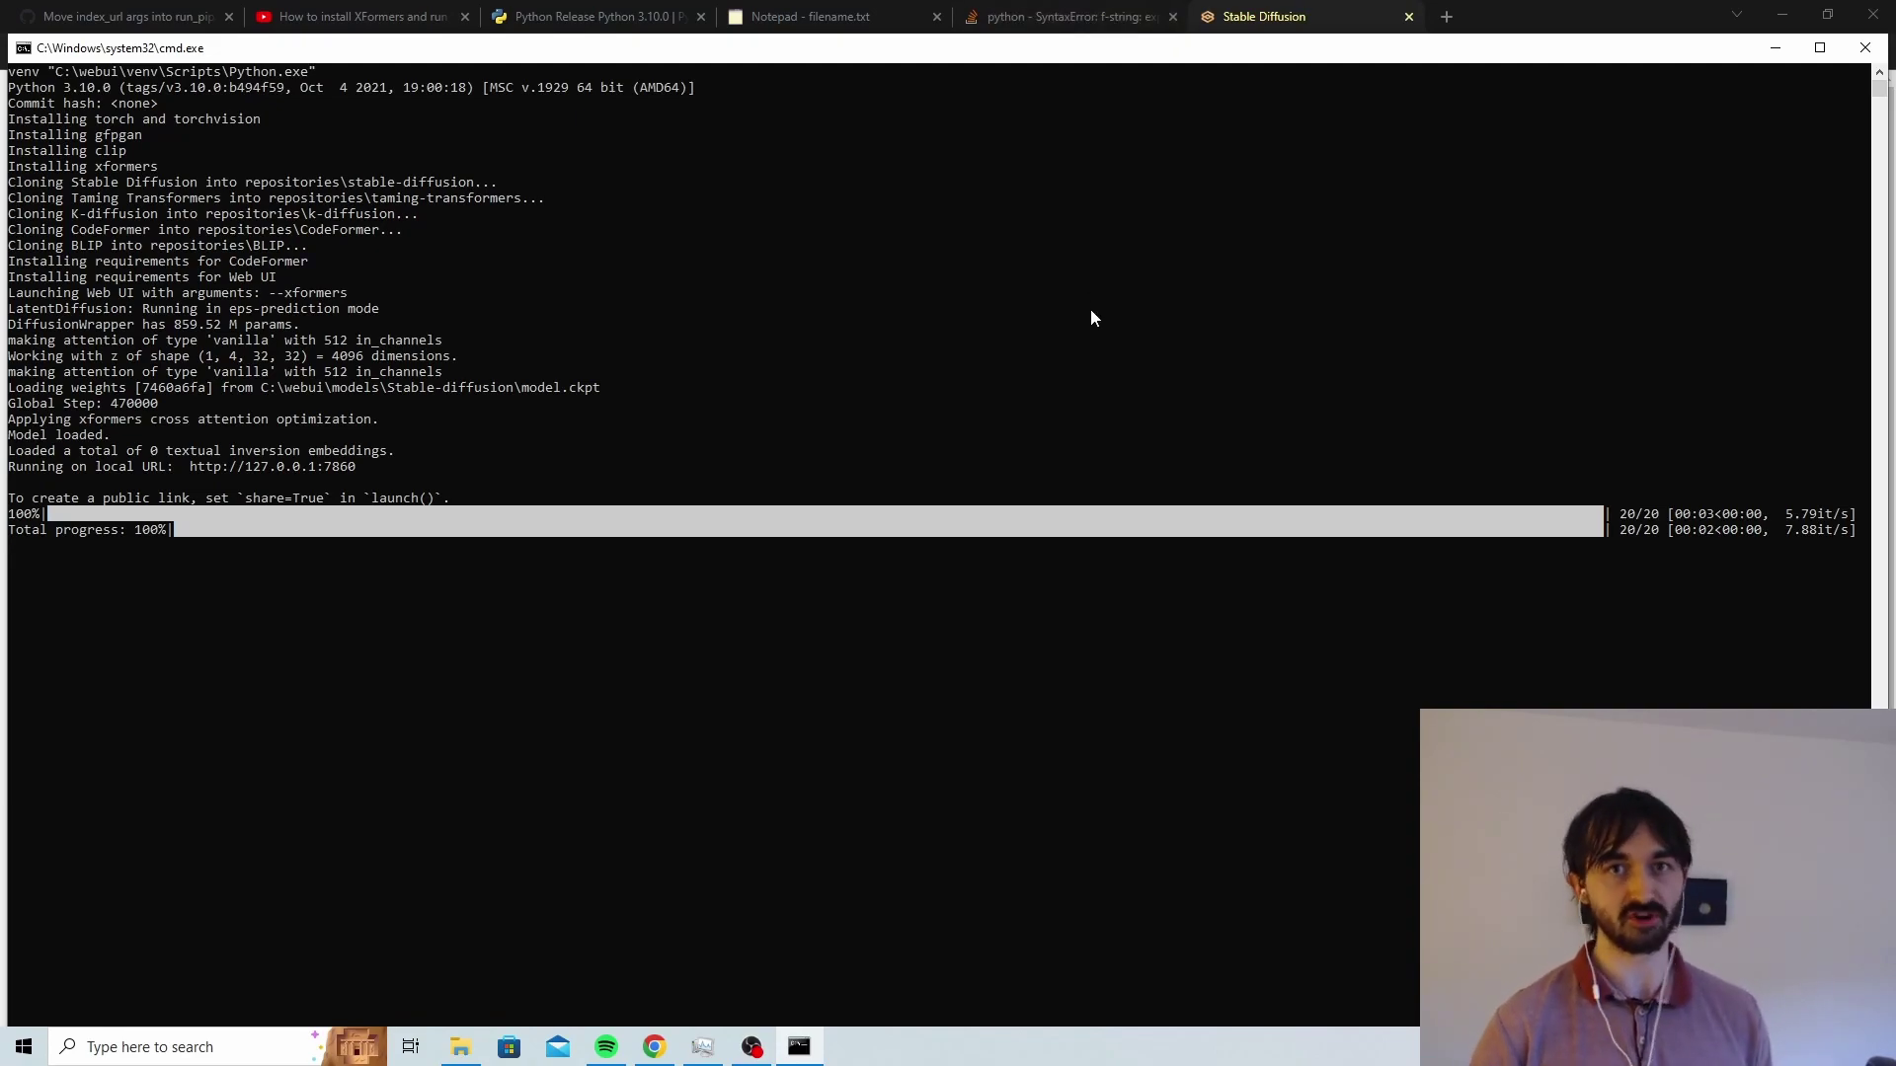
Run nvidia-smi in a new Command Prompt, showing 3695MiB of 8192MiB used, and centre the window
key("super")
type("cmd")
key("Return")
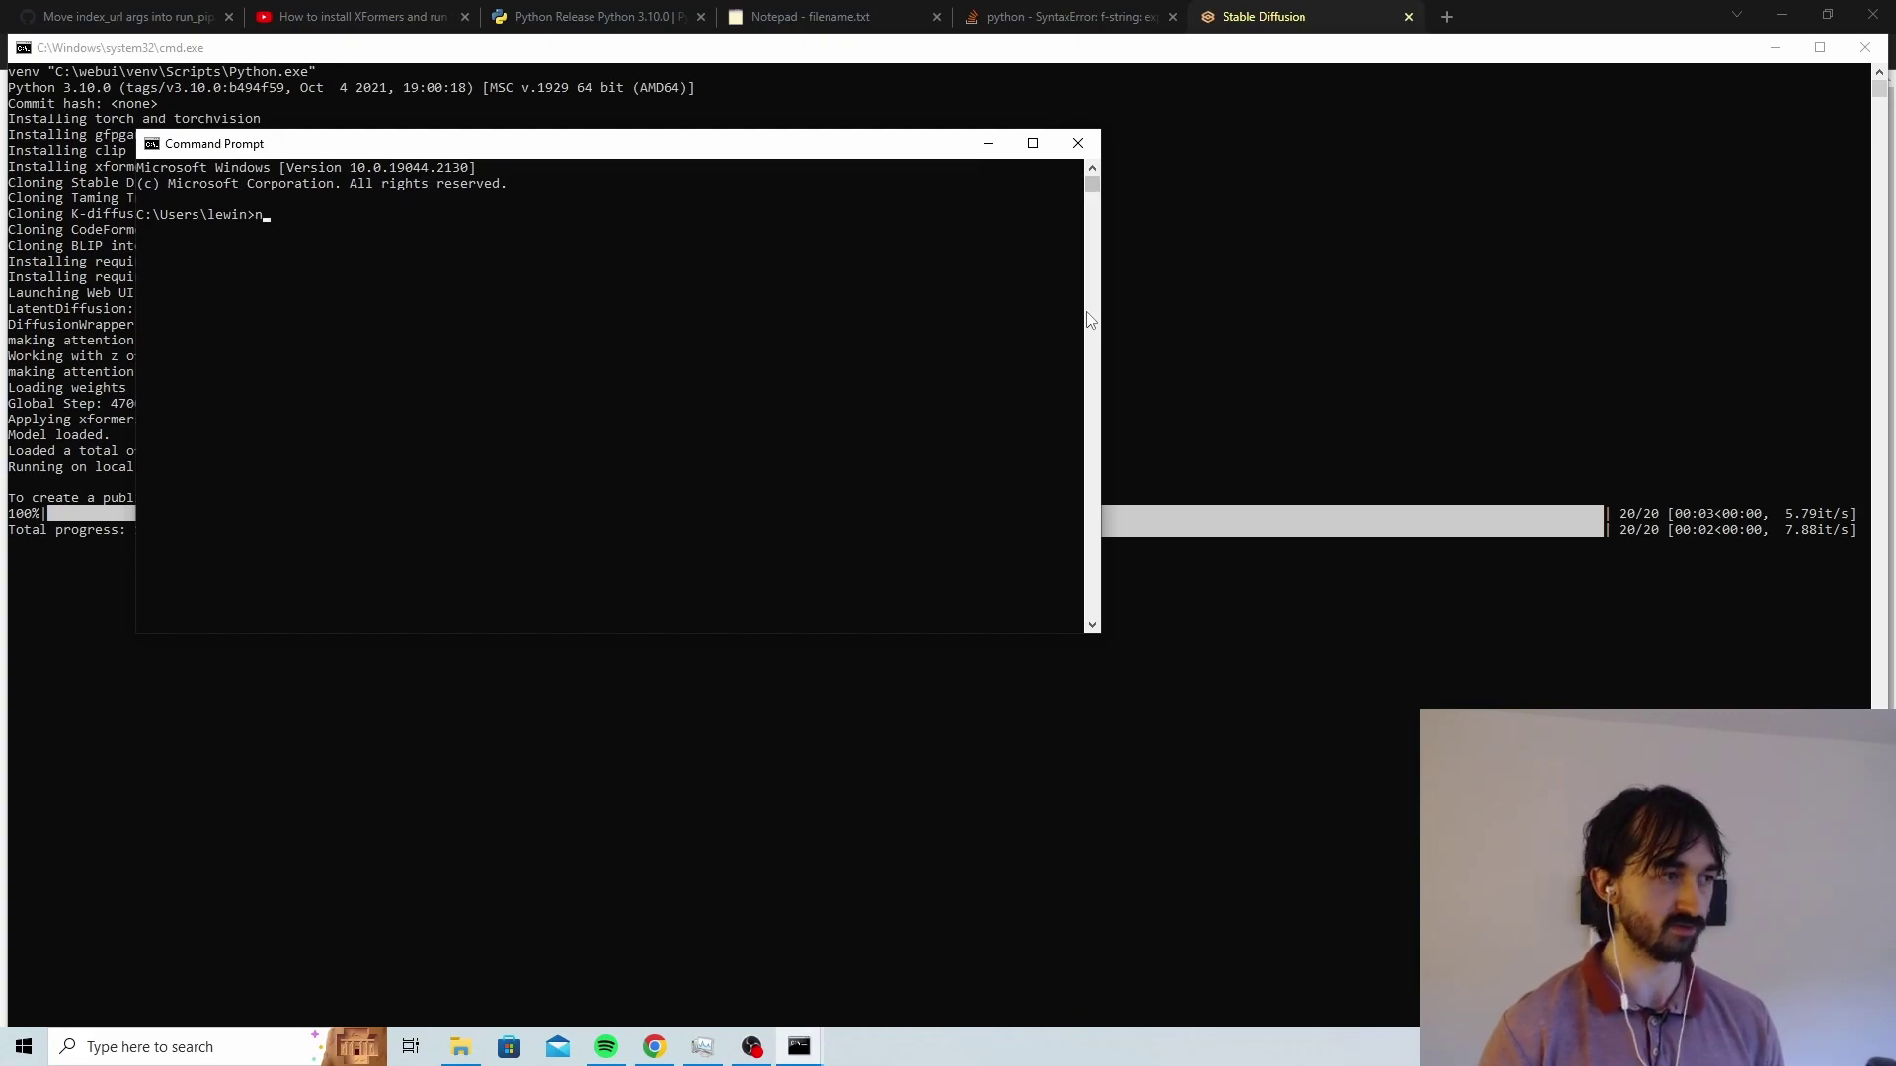
type("nvidia-smi")
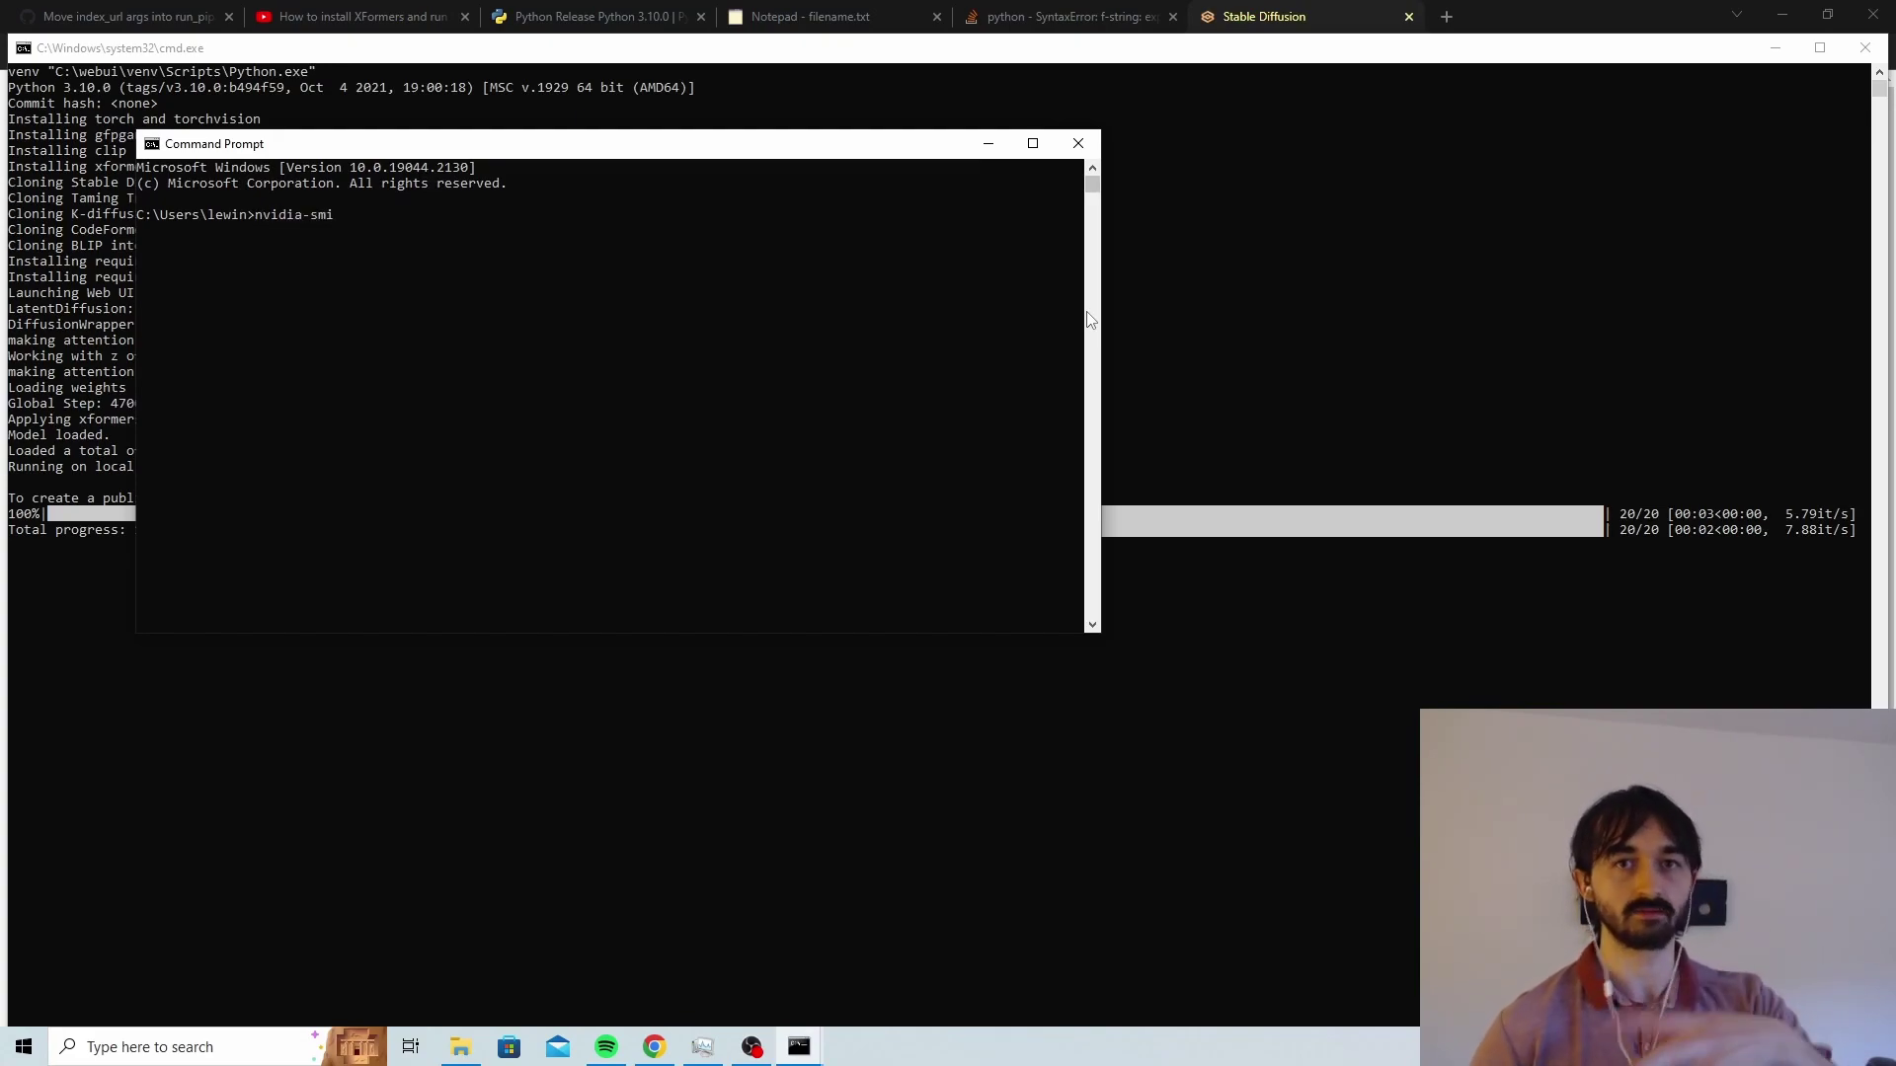
key("Return")
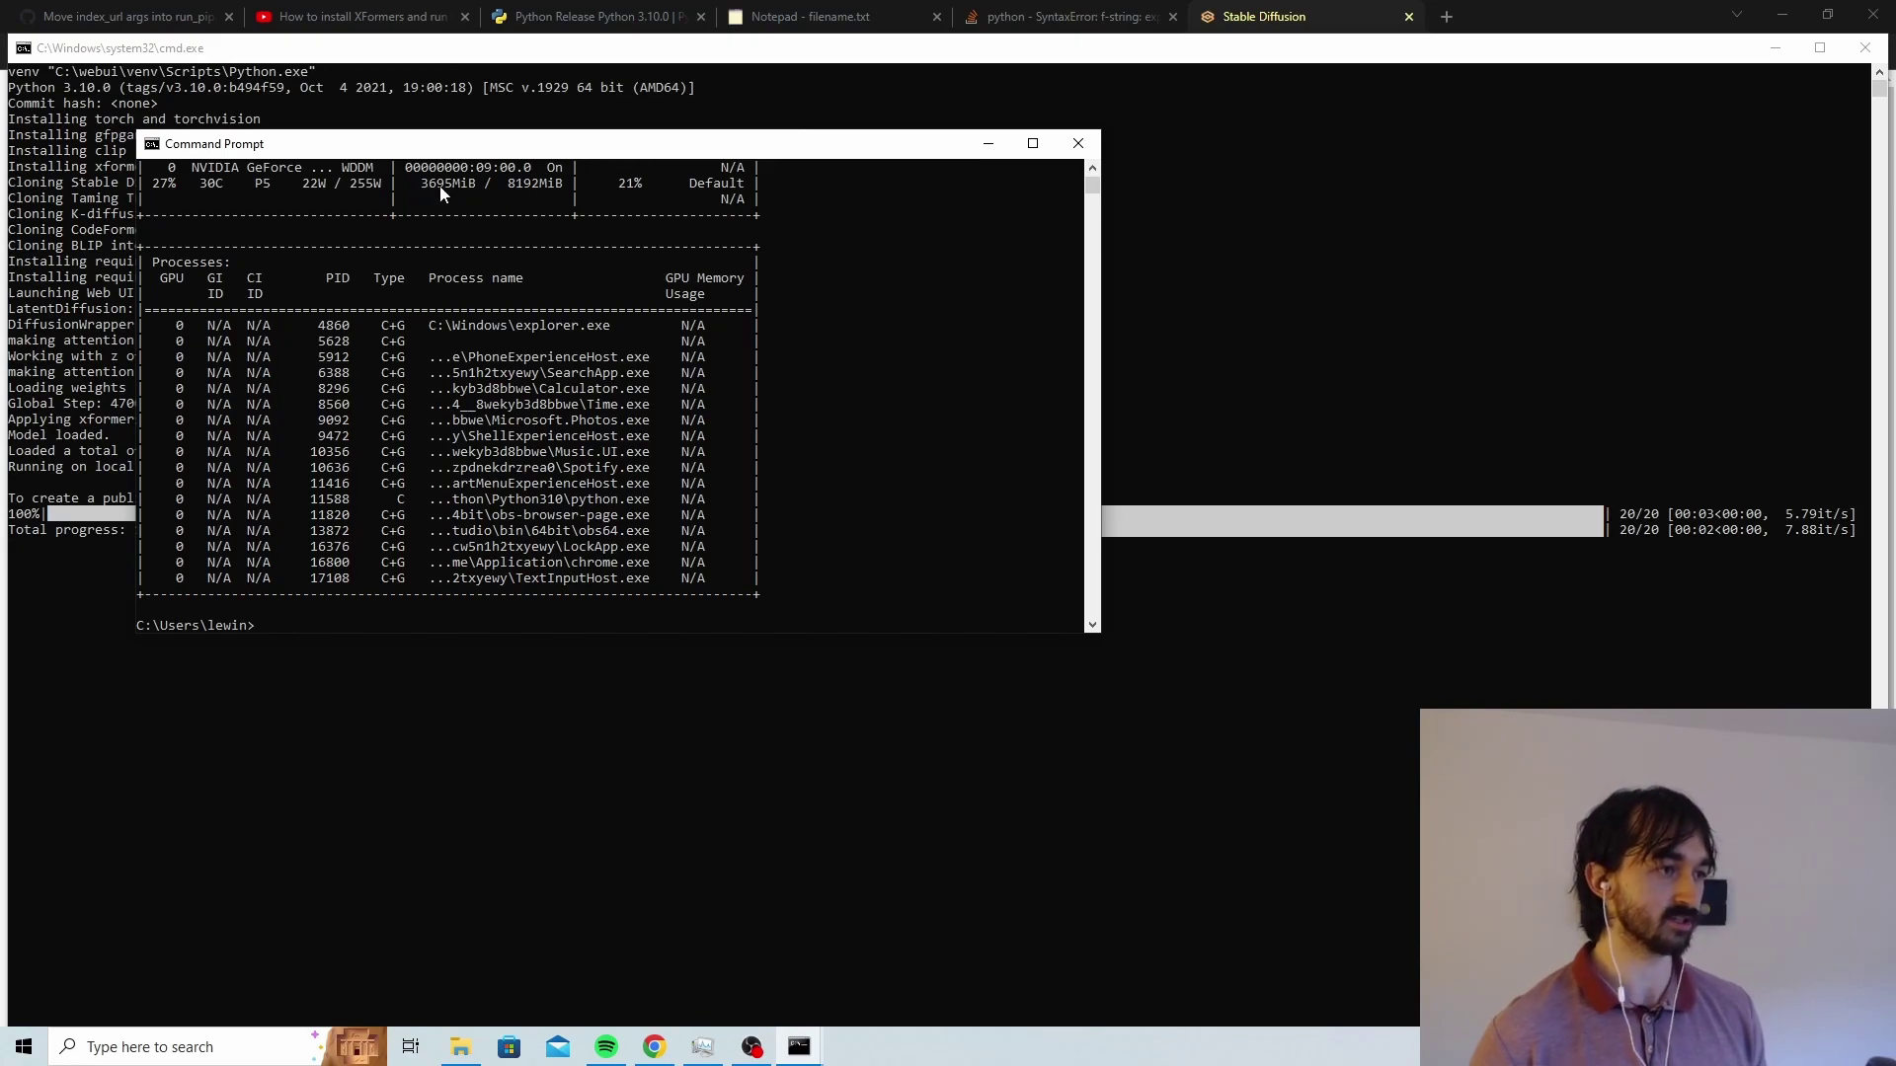
left_click_drag(553, 148, 880, 279)
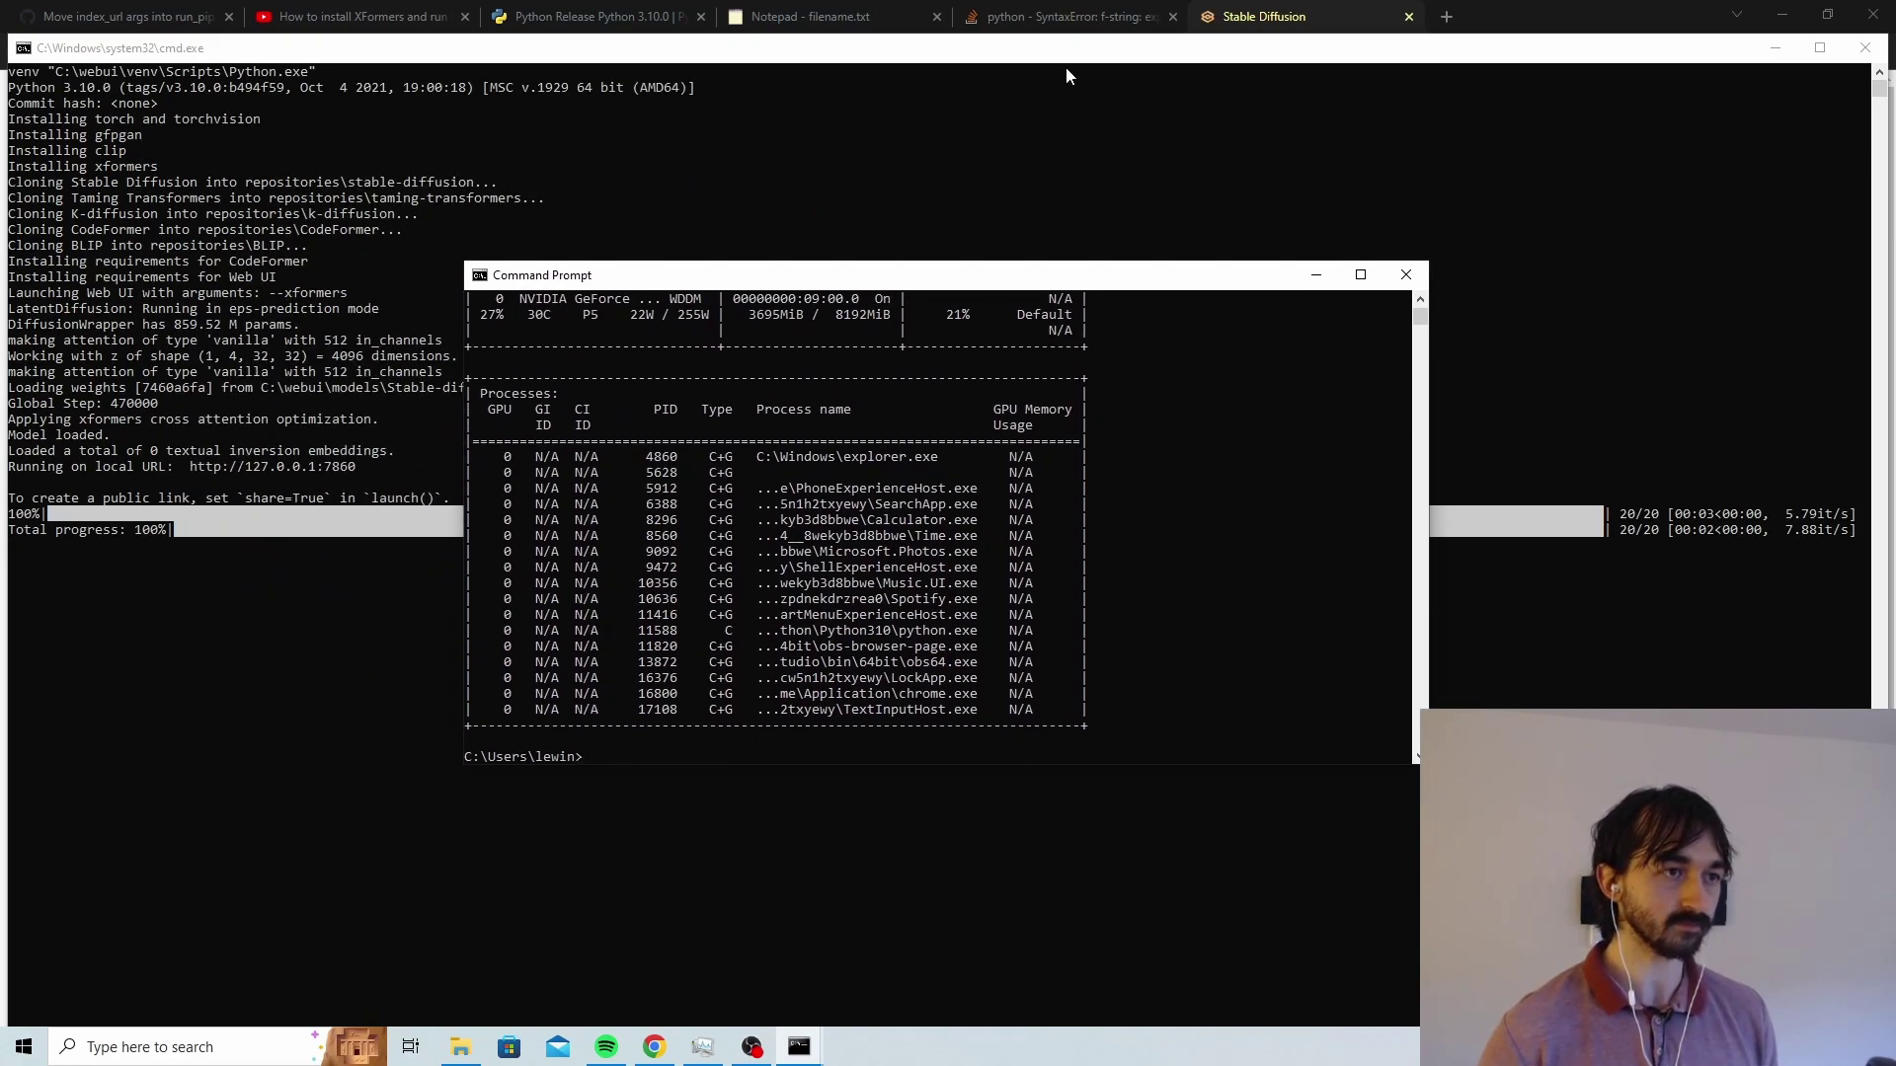
Set batch size 5 and batch count 3 in the web UI and start generating
left_click(1213, 17)
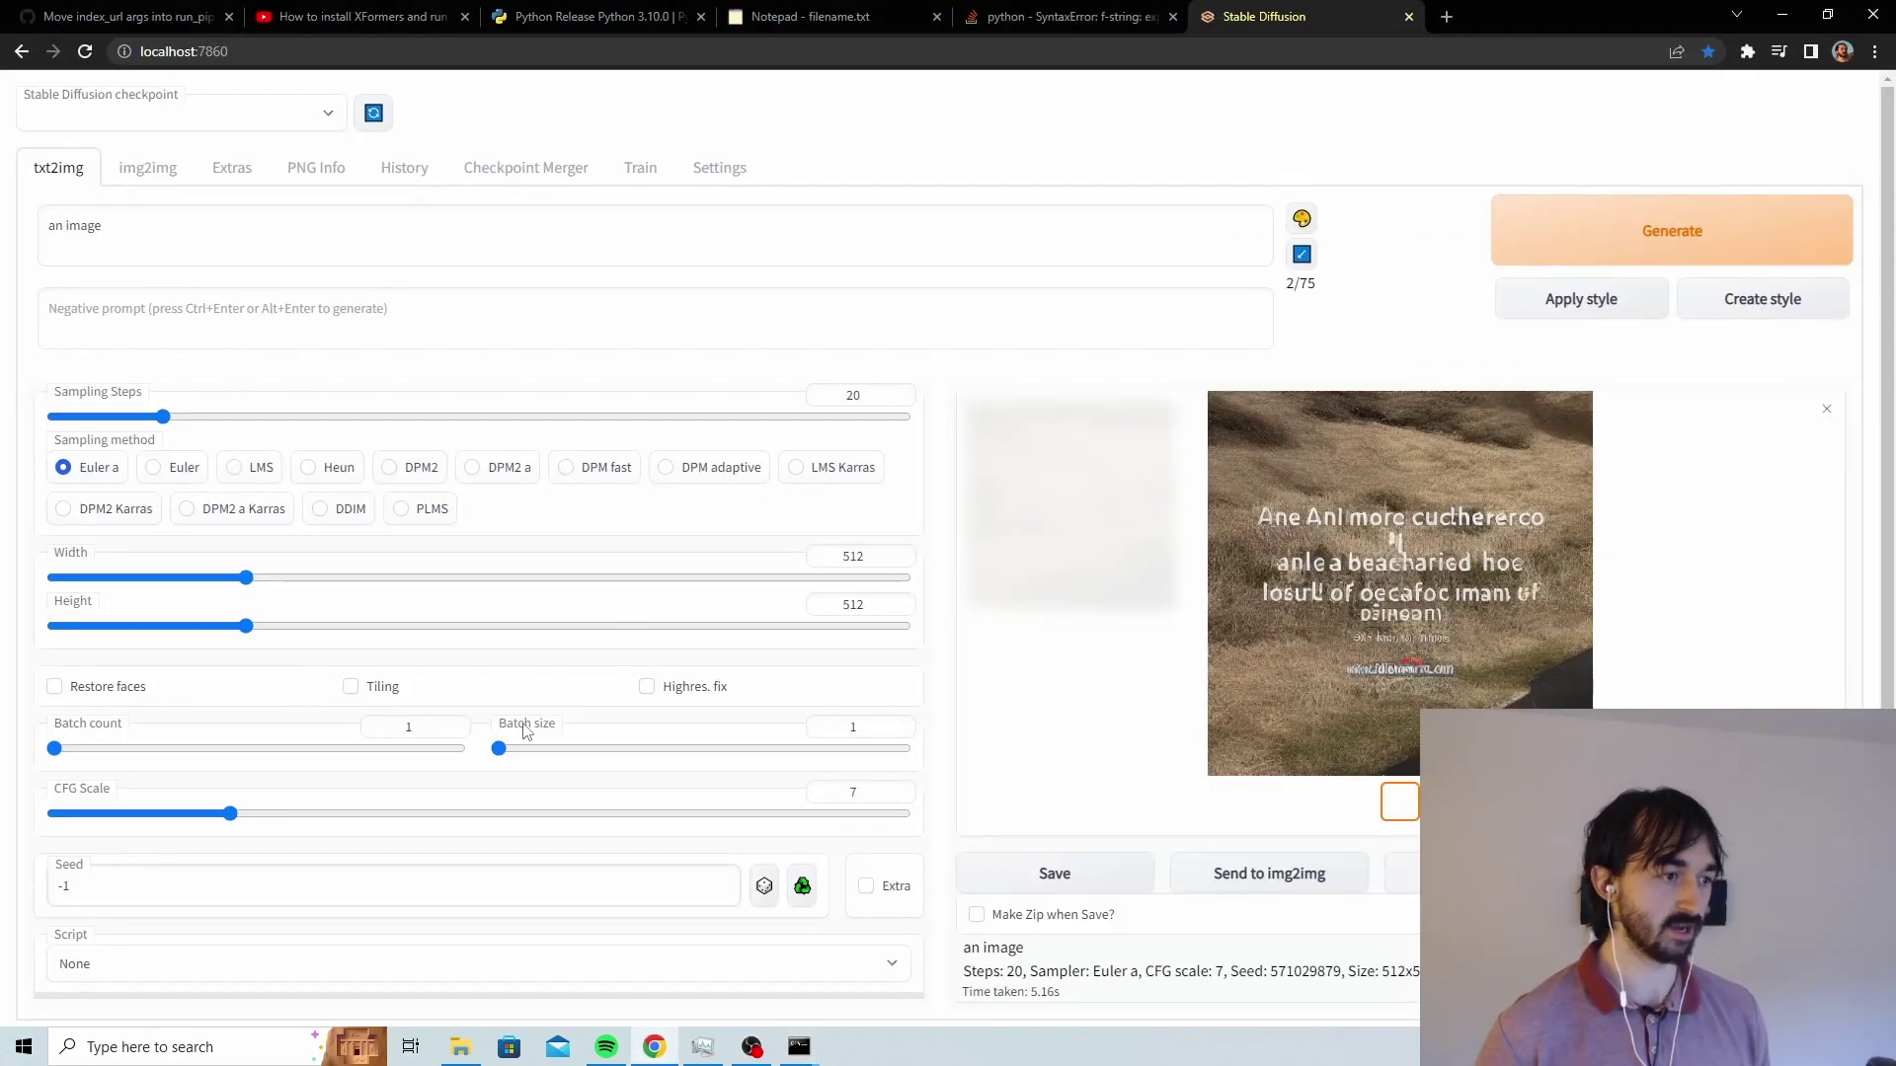
mouse_move(504, 752)
left_mouse_down()
mouse_move(774, 766)
mouse_move(735, 758)
left_mouse_up()
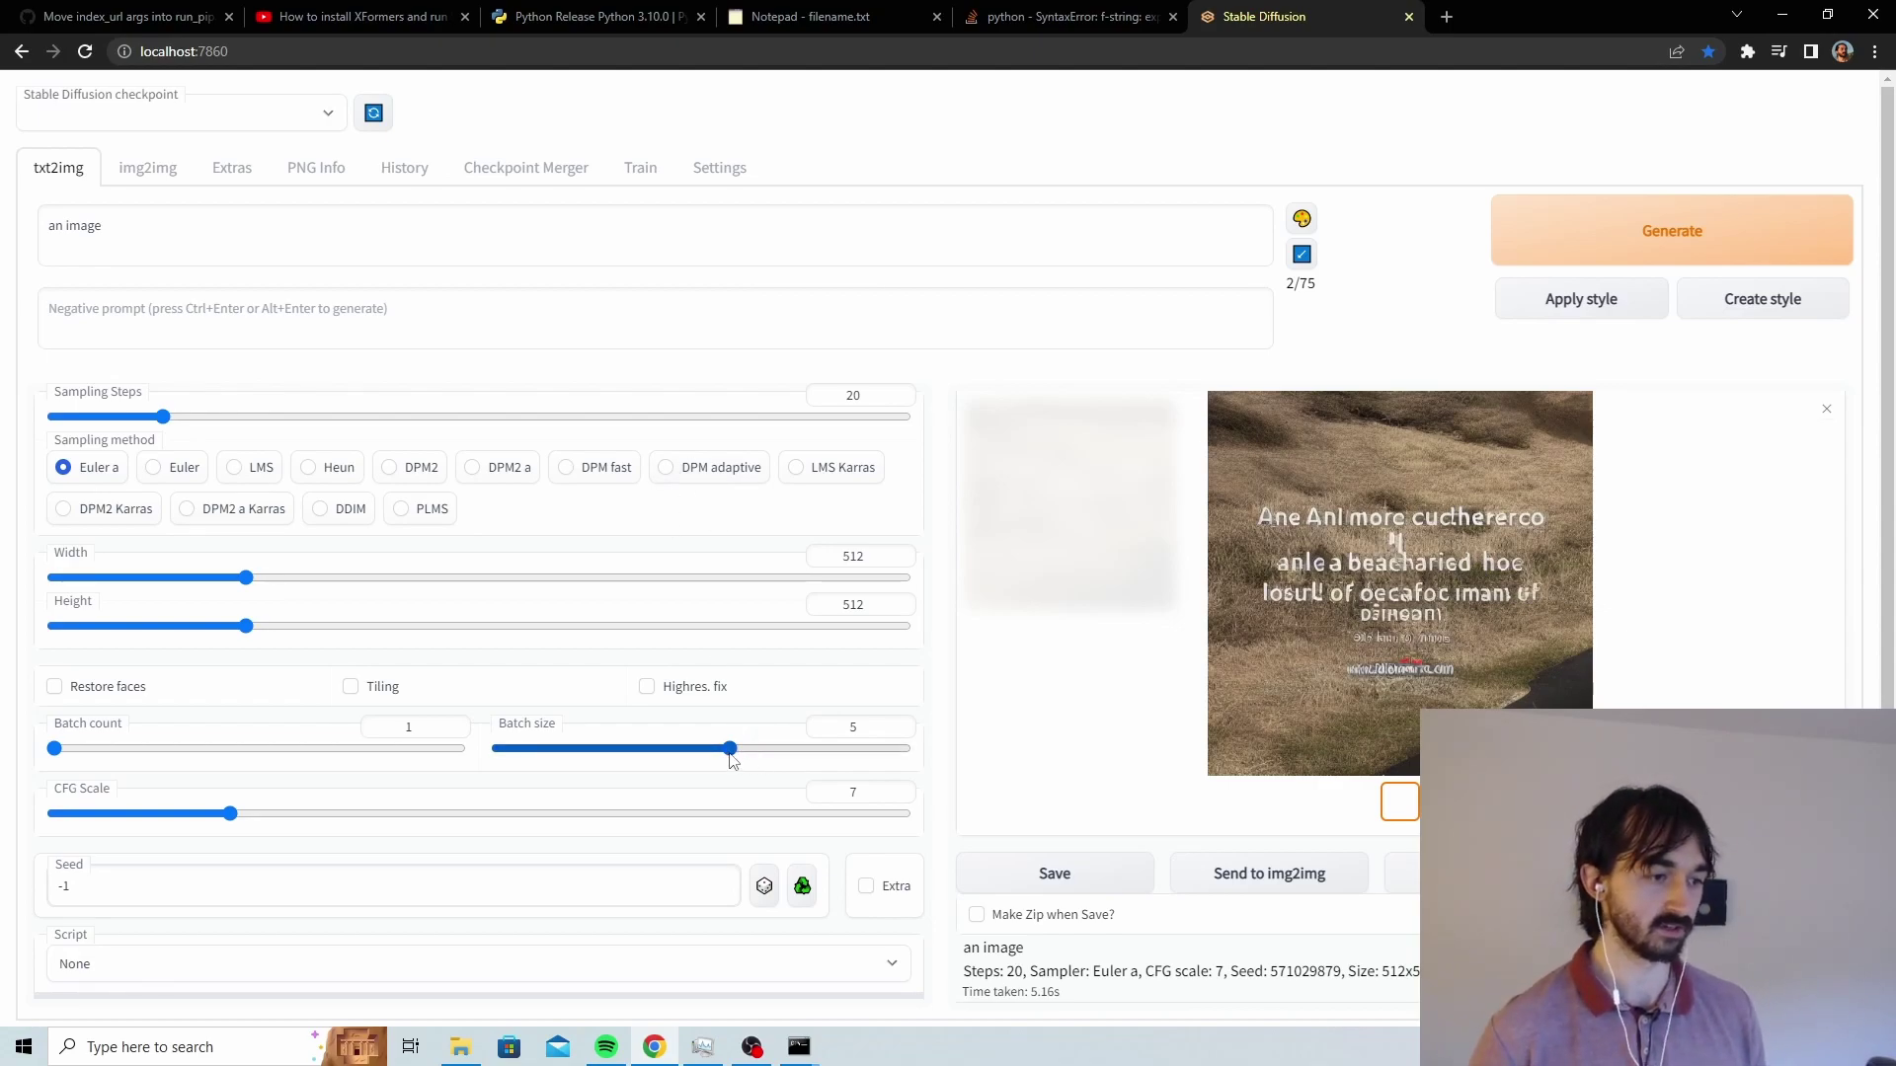
left_click(162, 262)
mouse_move(54, 748)
left_mouse_down()
mouse_move(174, 761)
mouse_move(61, 753)
left_mouse_up()
left_click(1498, 246)
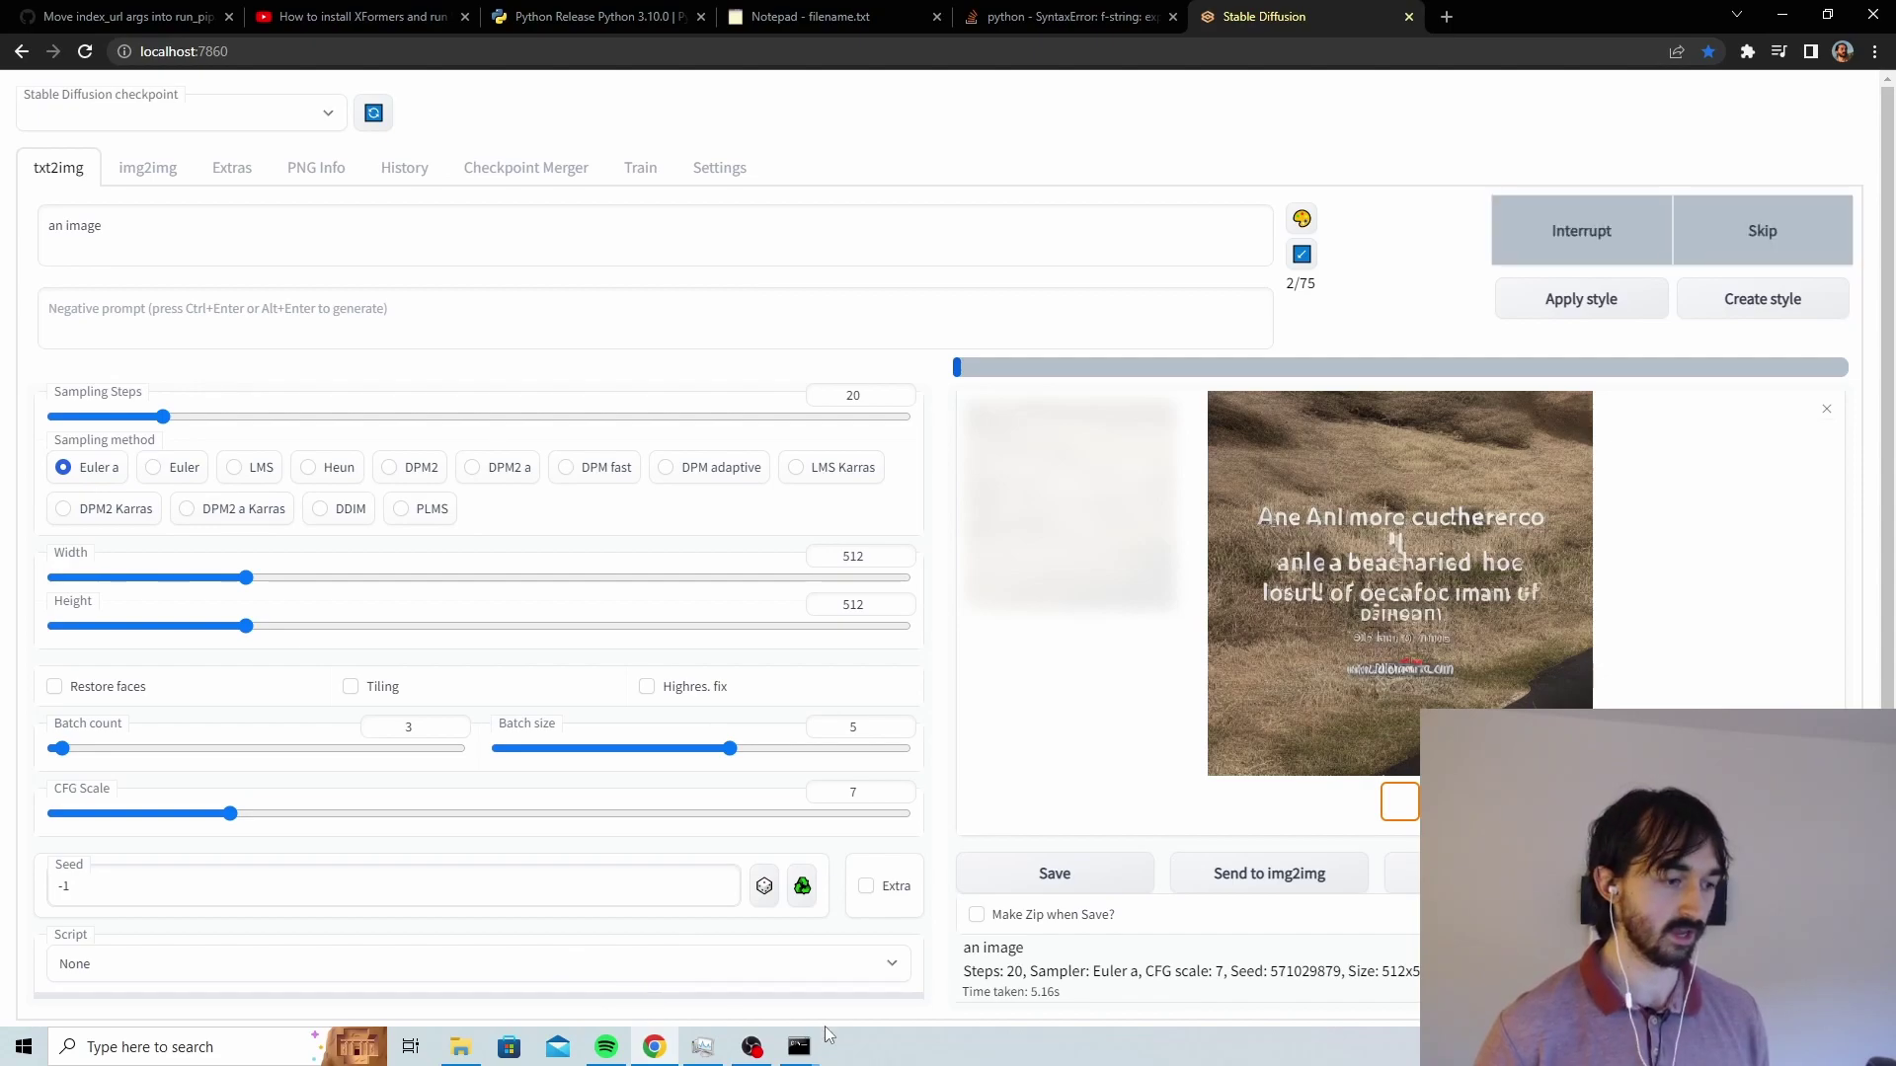
Rerun nvidia-smi in the GPU status console to refresh GPU usage
mouse_move(802, 1044)
left_click(914, 929)
left_click(956, 663)
key("Escape")
key("Up")
key("Return")
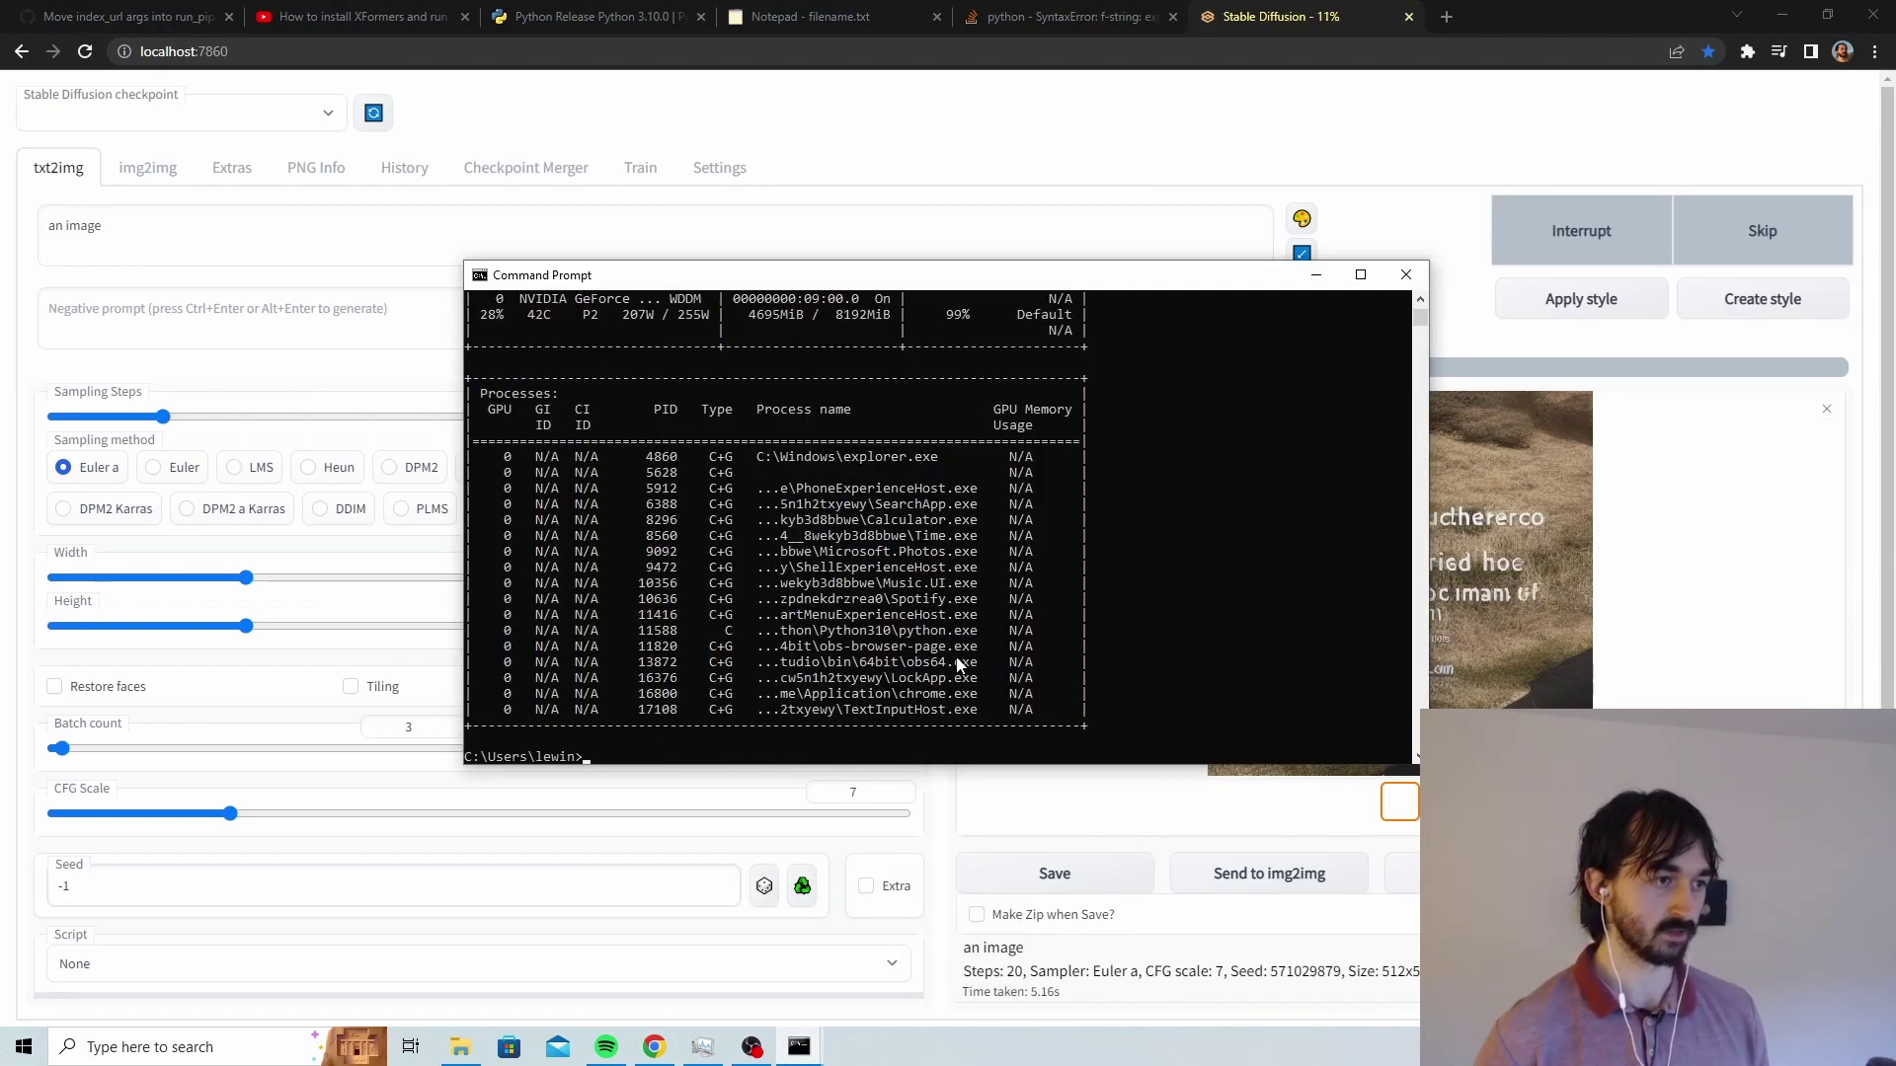
Rerun nvidia-smi twice, showing 99% GPU load and 4691MiB of 8192MiB used
key("Up")
key("Return")
key("Up")
key("Return")
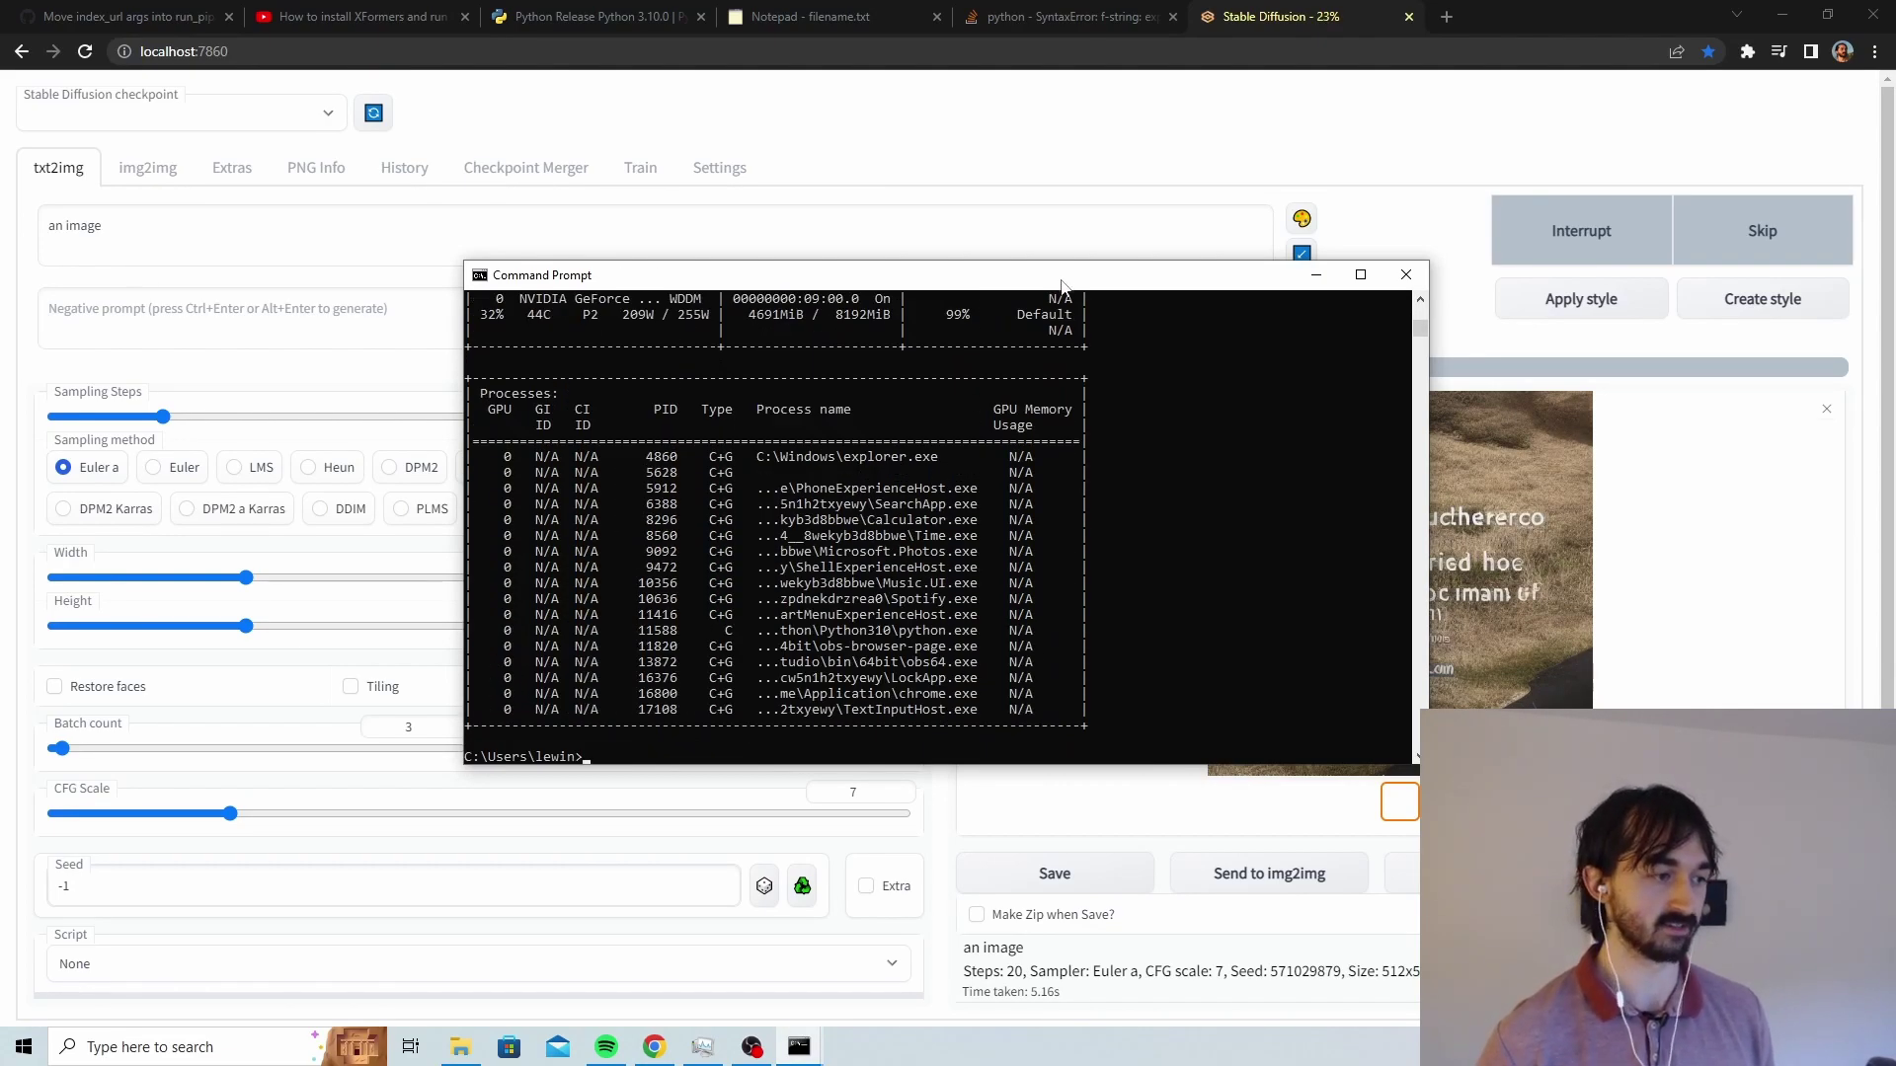
left_click_drag(1058, 283, 1124, 253)
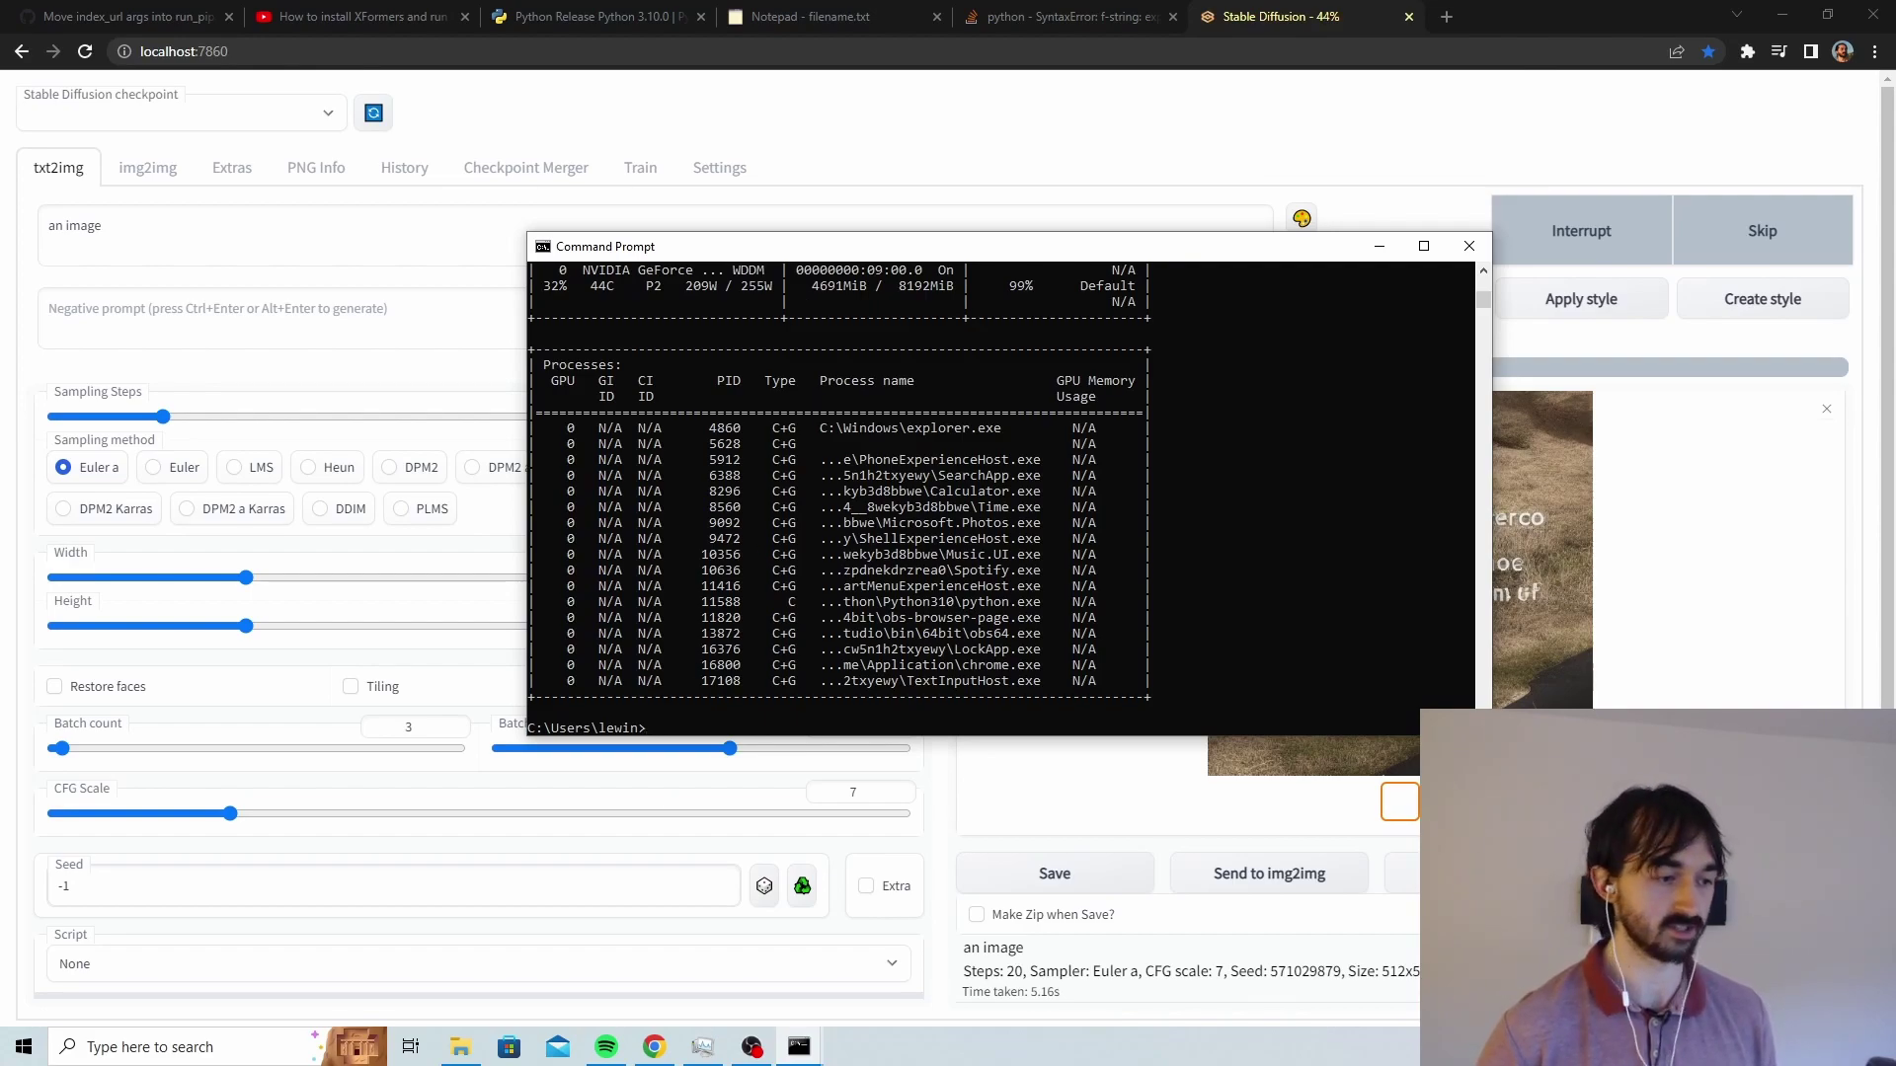
Check the batch progress console at 2 of 3 batches, then return to the browser
left_click(800, 1049)
left_click(715, 968)
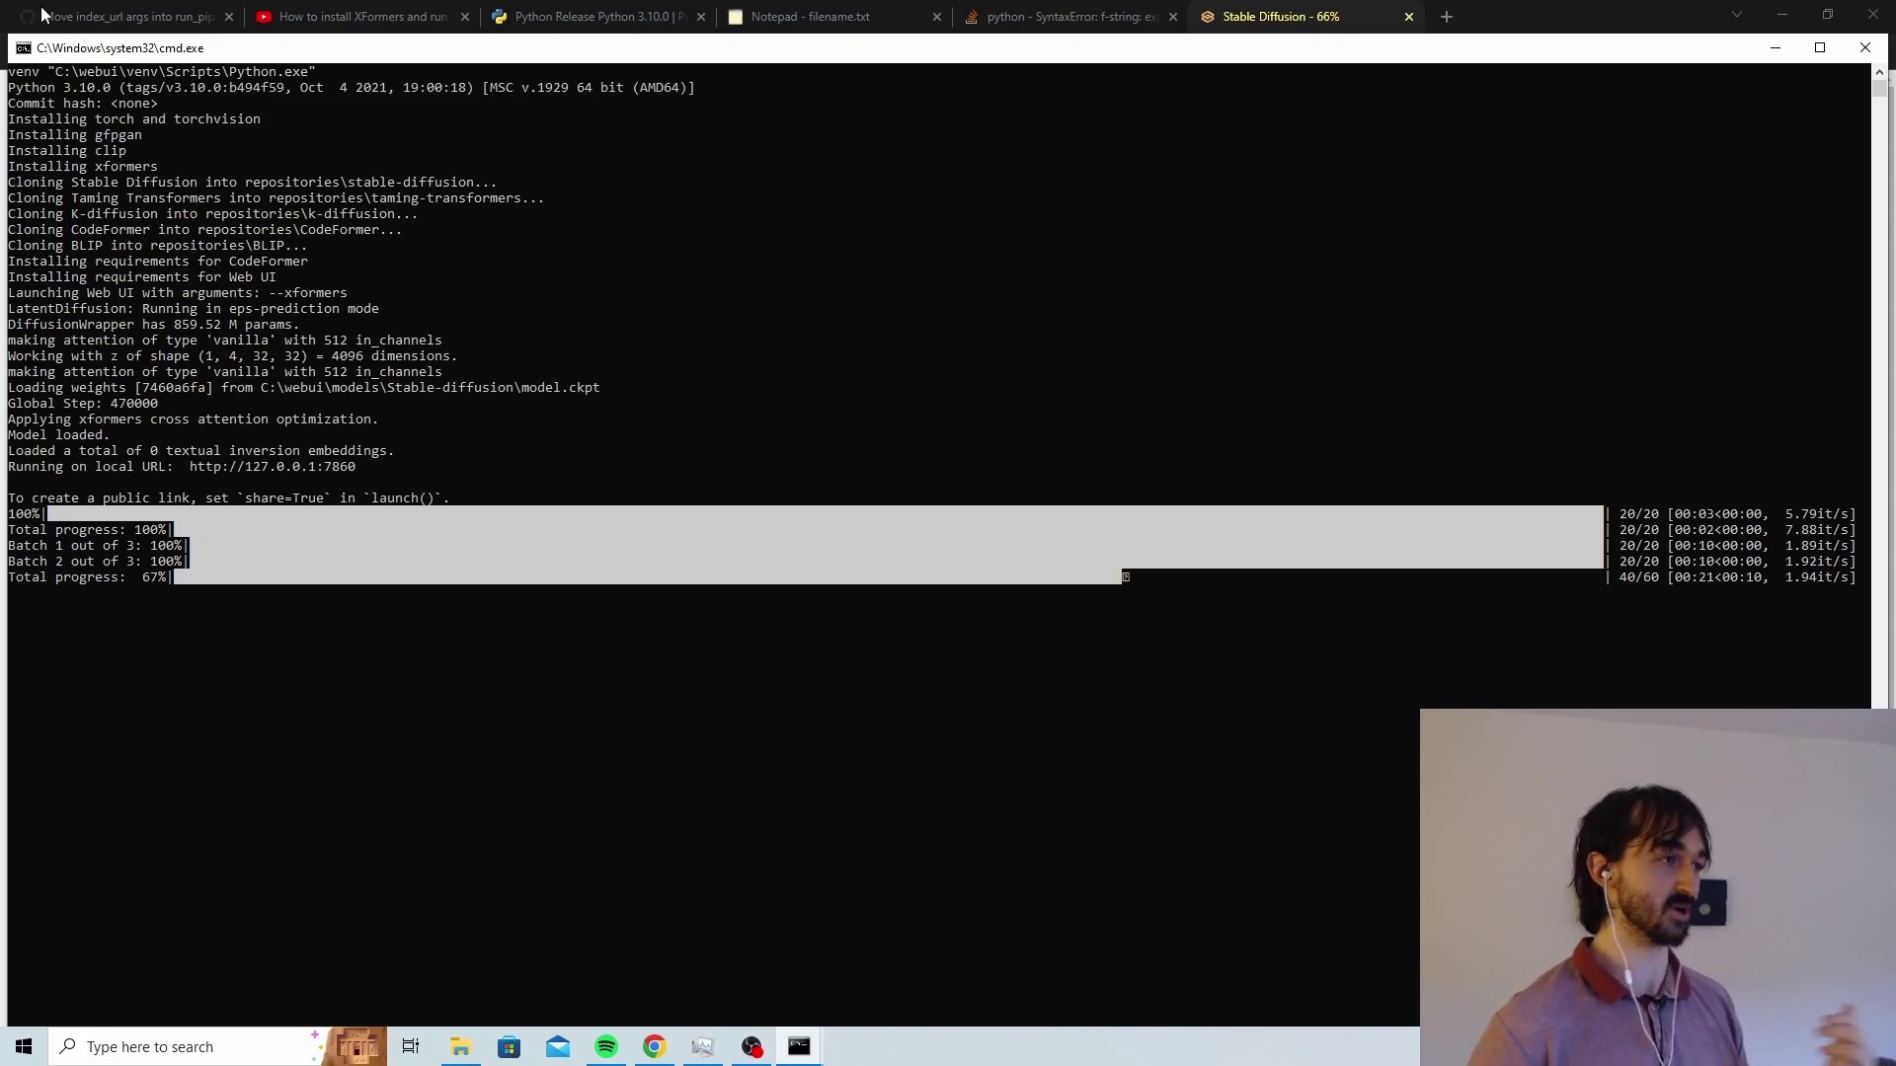
key("alt+Tab")
From the GitHub commit tab, open the stable-diffusion-webui repository and scroll to its file list
key("ctrl+1")
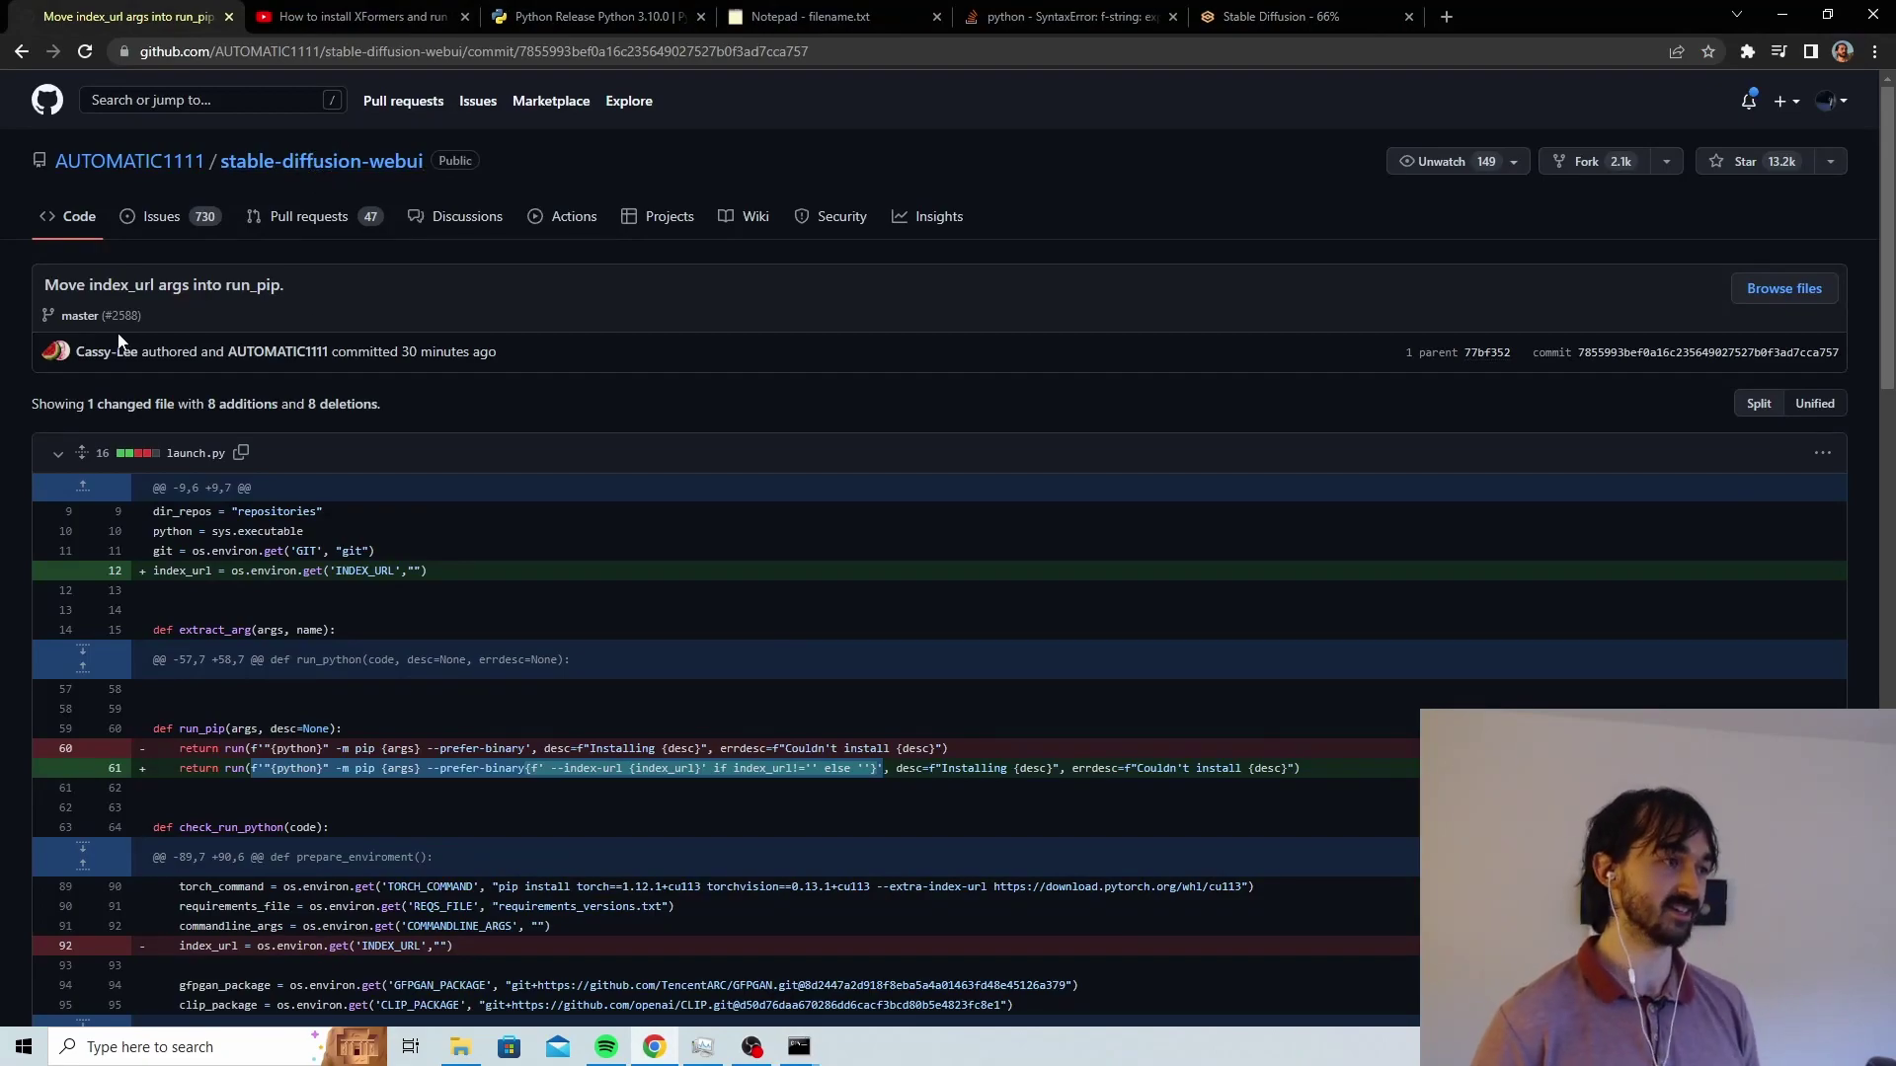
left_click(281, 168)
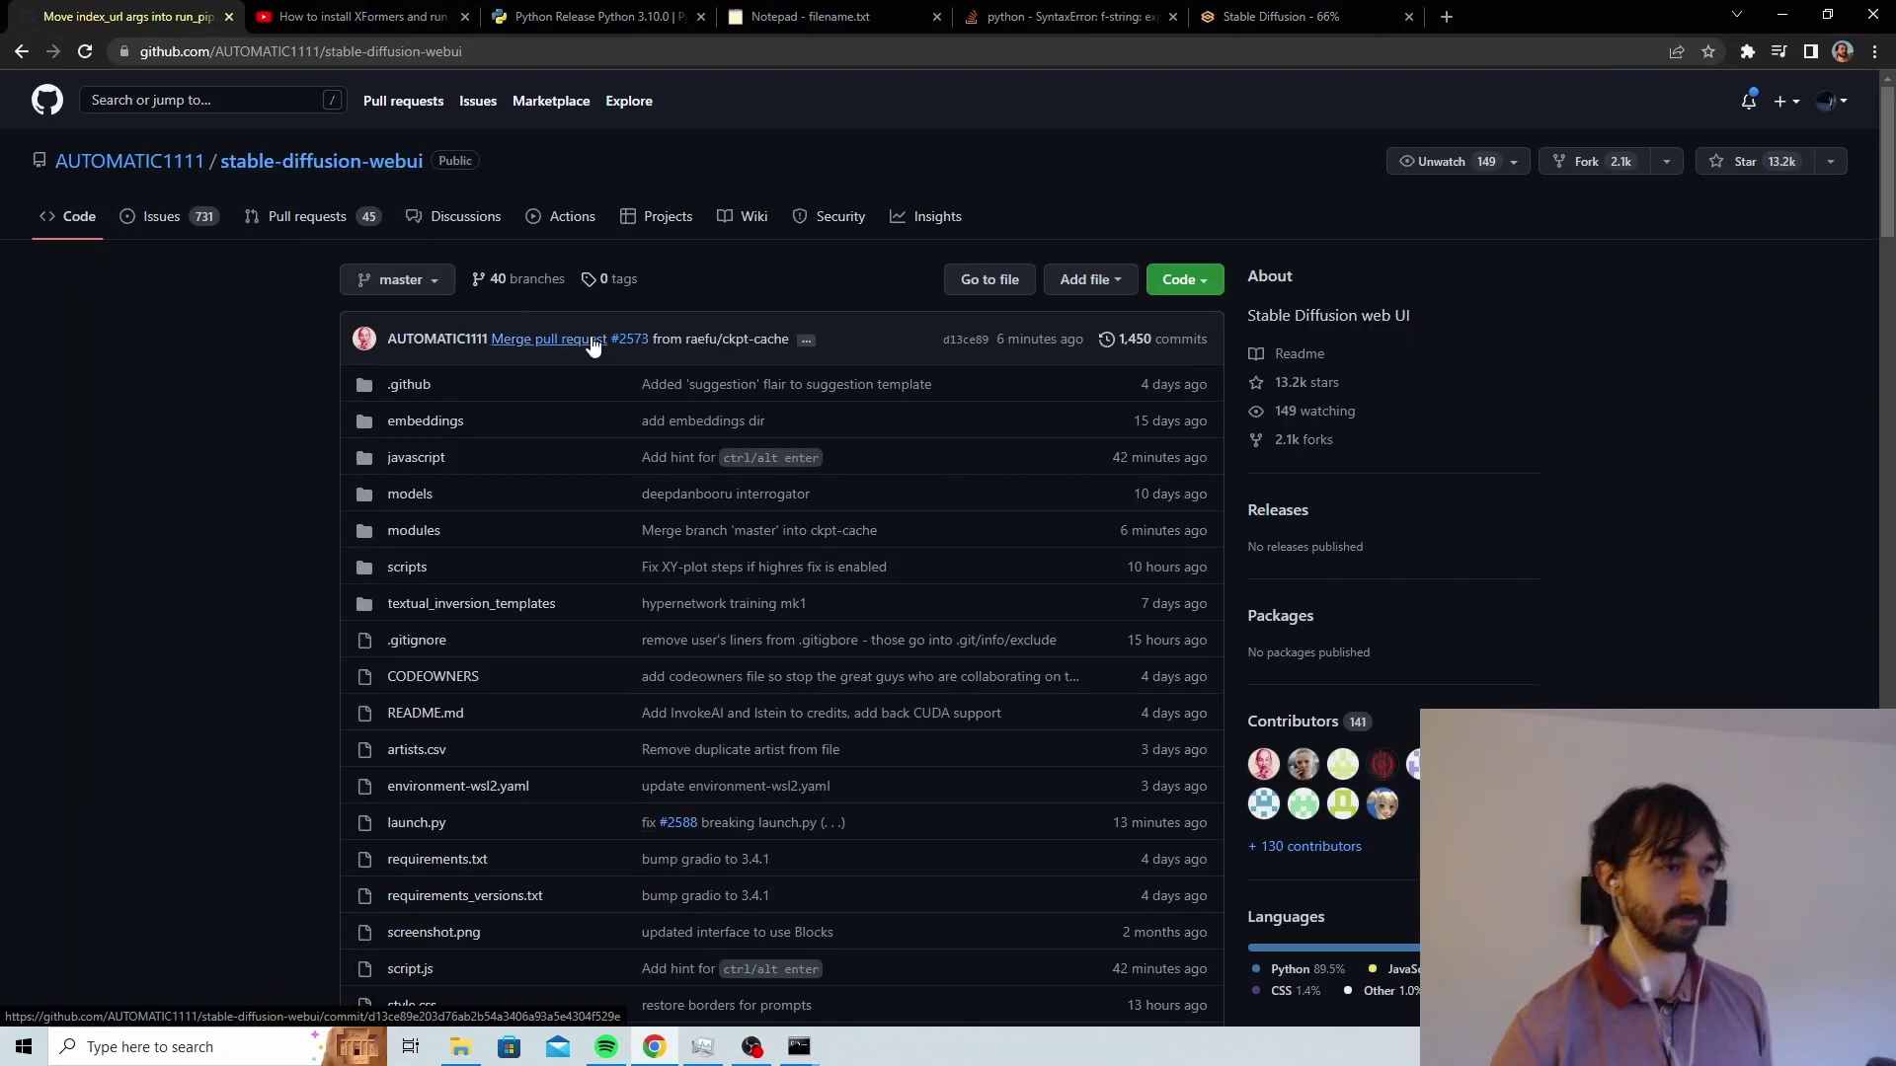
scroll(595, 341, "down", 4)
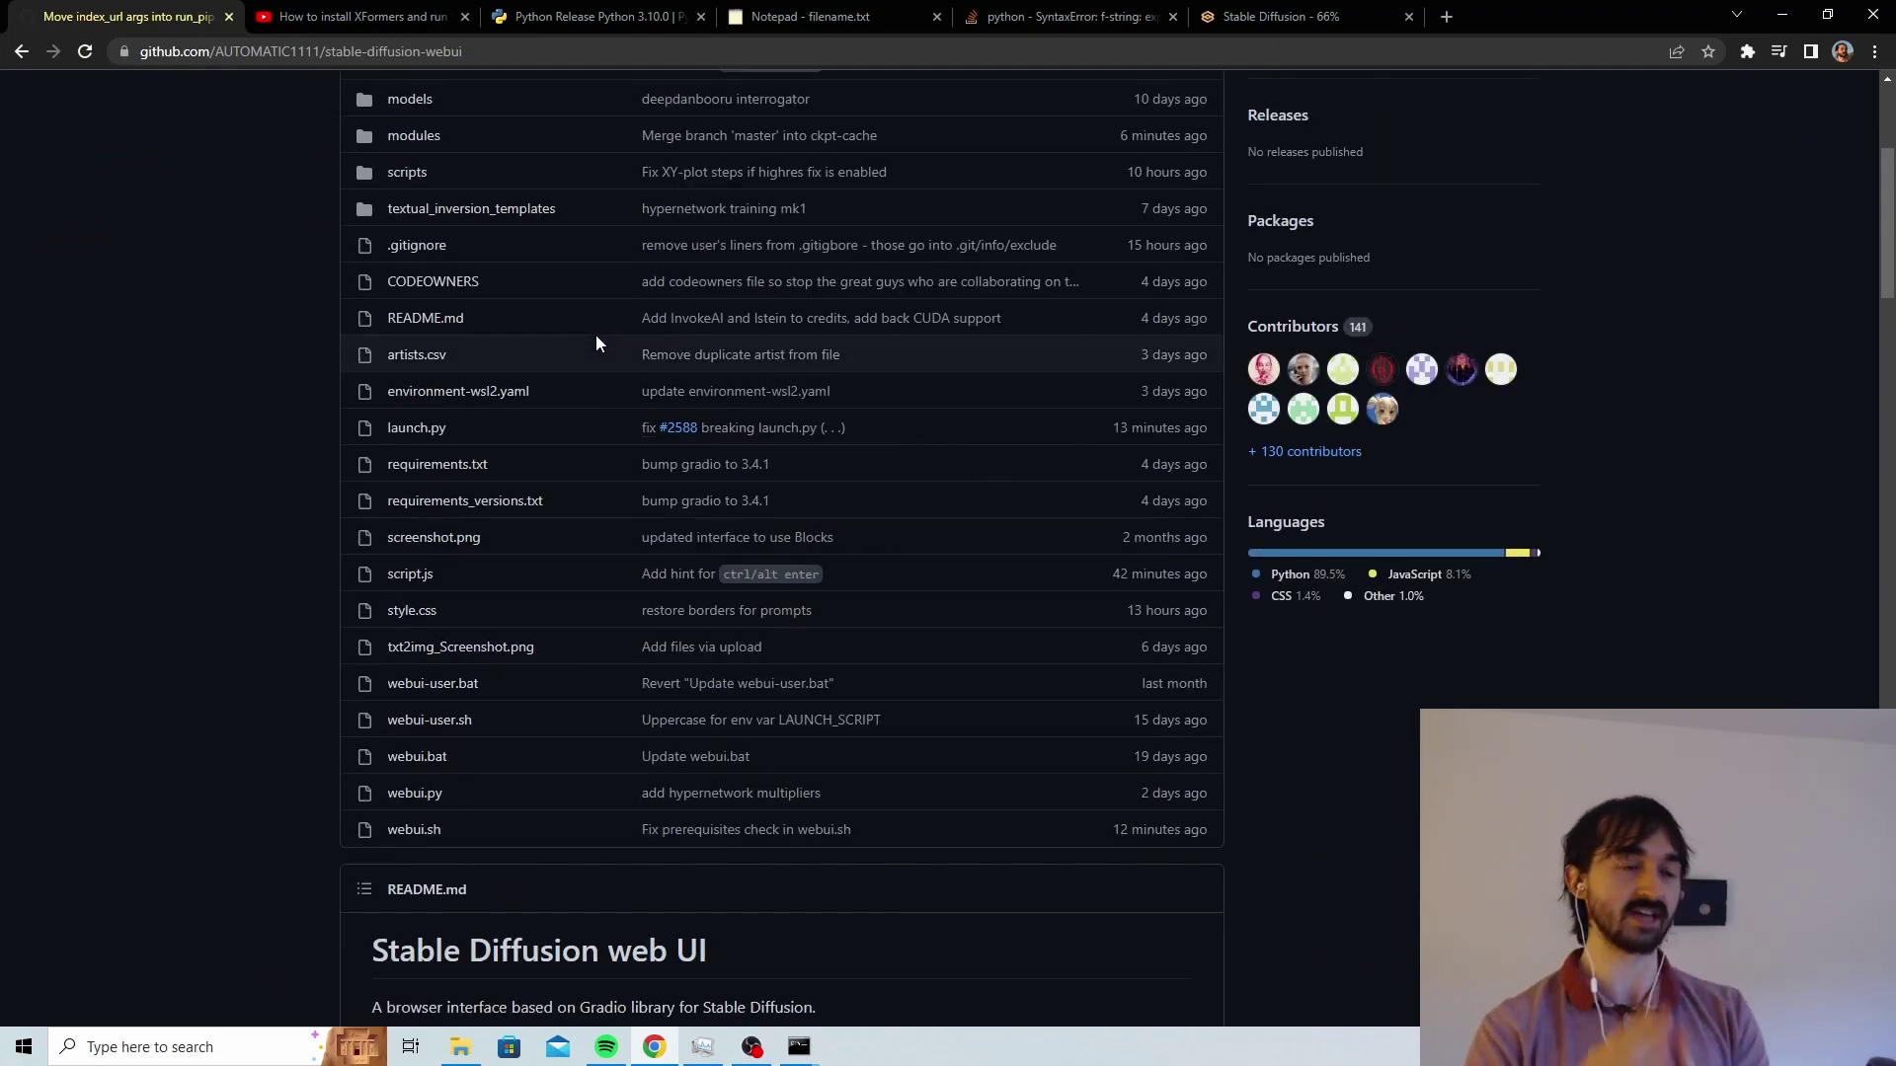